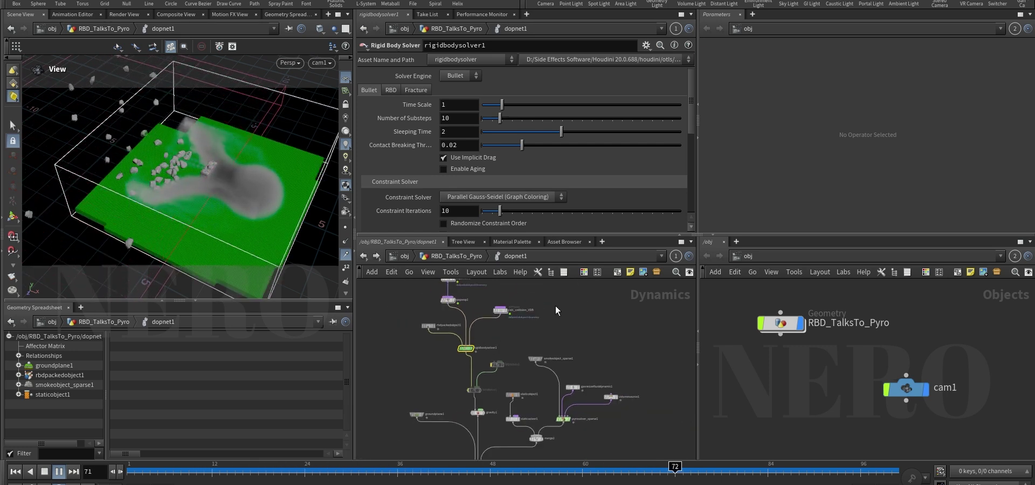
Inspect the sparse smoke object, rigid body solver and sparse pyro solver settings in the finished dopnet1 network
scroll(546, 356, up, 1)
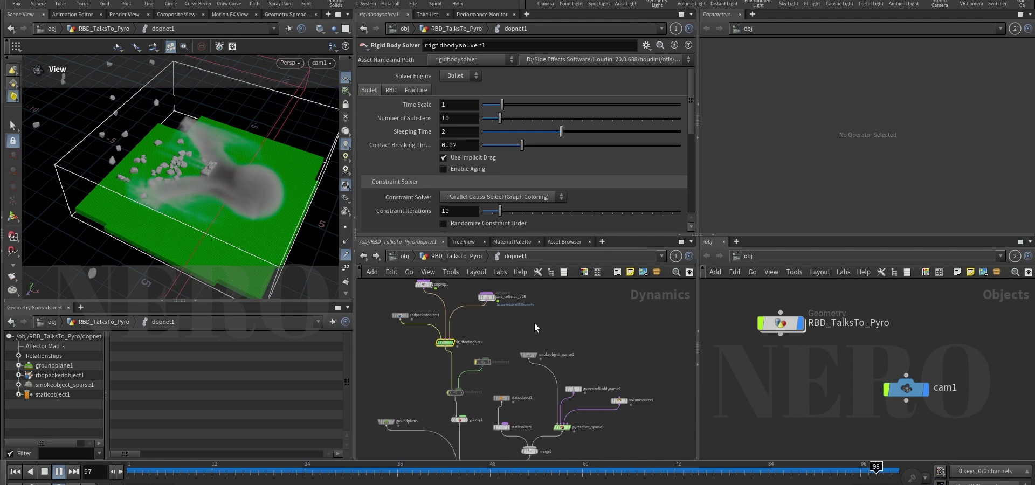
click(534, 360)
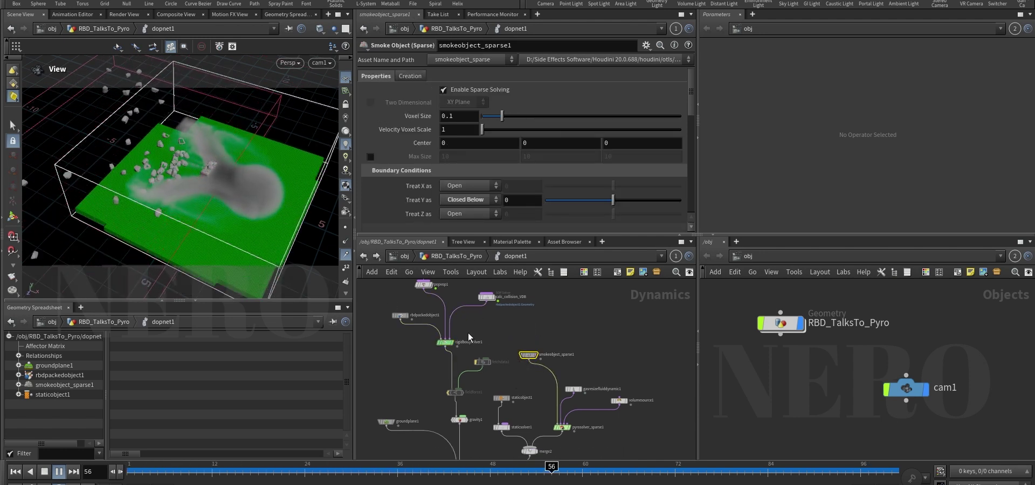
middle_drag(519, 335, 499, 312)
scroll(503, 347, up, 2)
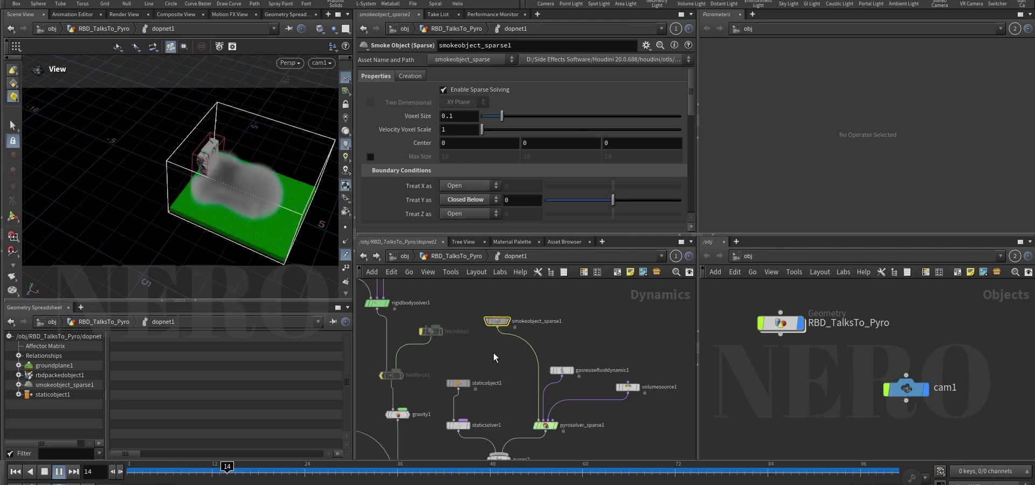
scroll(493, 353, up, 1)
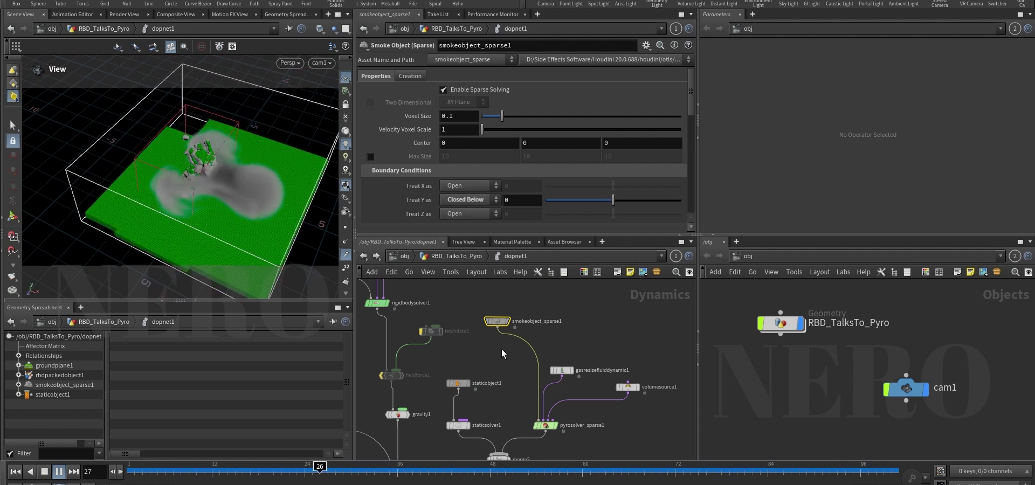
middle_drag(418, 281, 456, 309)
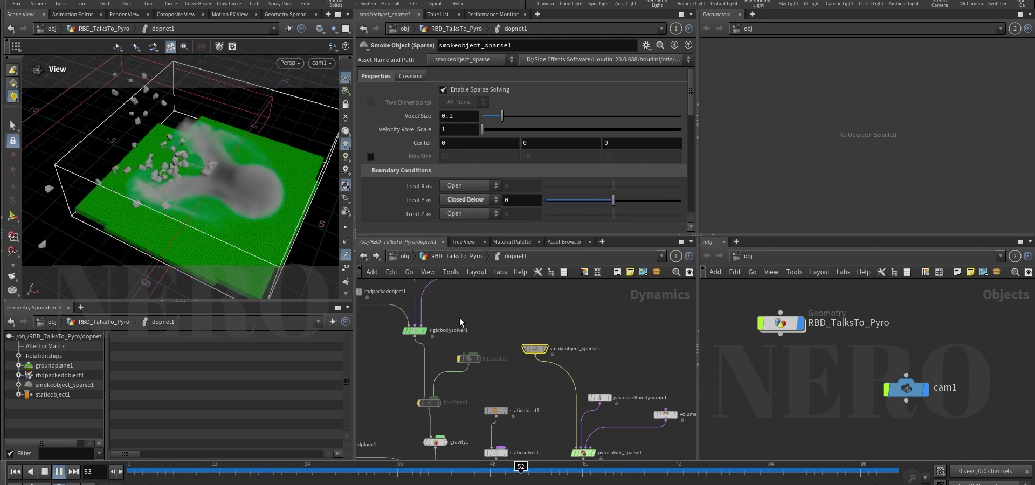
click(415, 330)
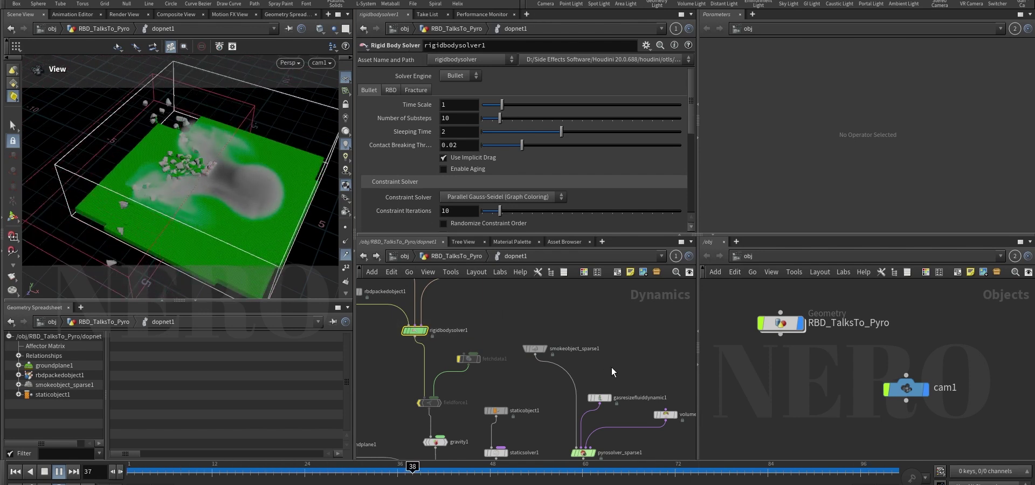
middle_drag(612, 367, 571, 300)
click(544, 385)
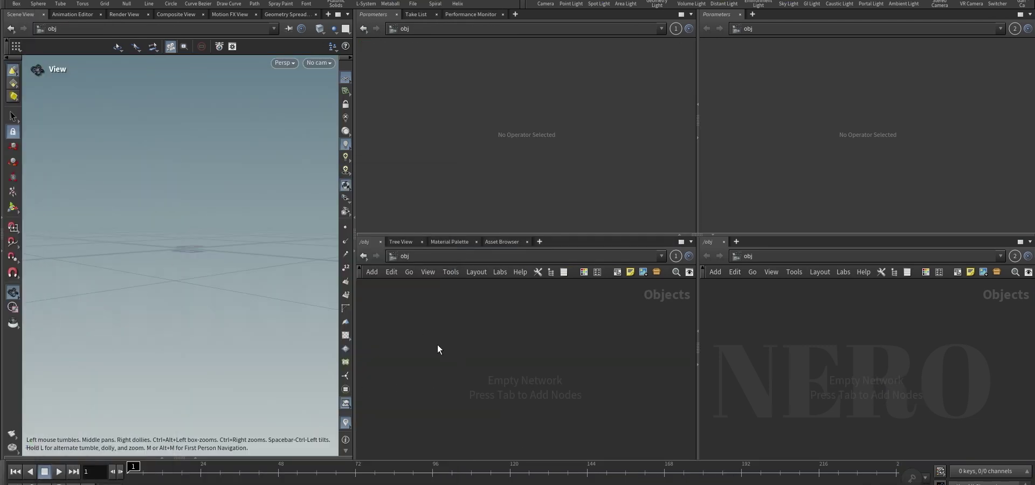
Add a Geometry object to the empty object network
key(Tab)
text(geo)
key(Return)
click(504, 338)
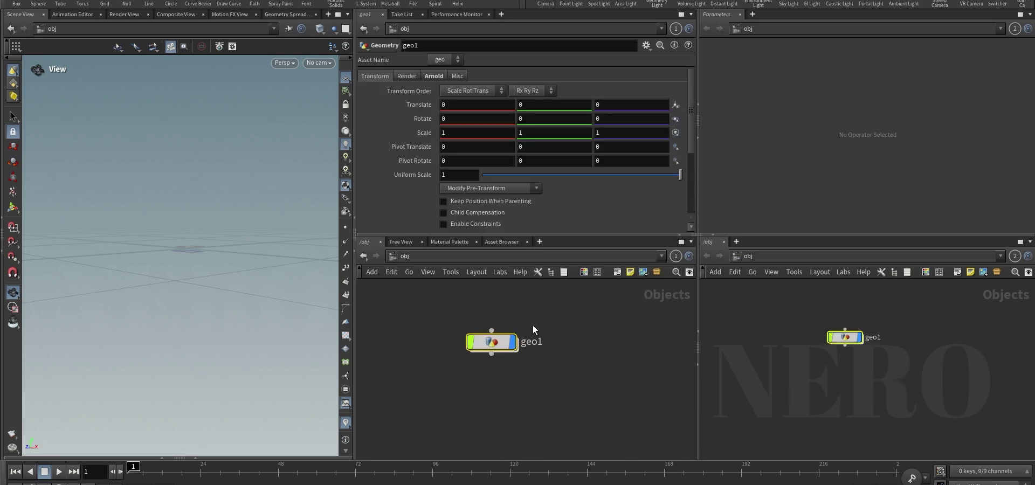
Rename the geometry object to RttP and go inside its network
double_click(532, 343)
text(R)
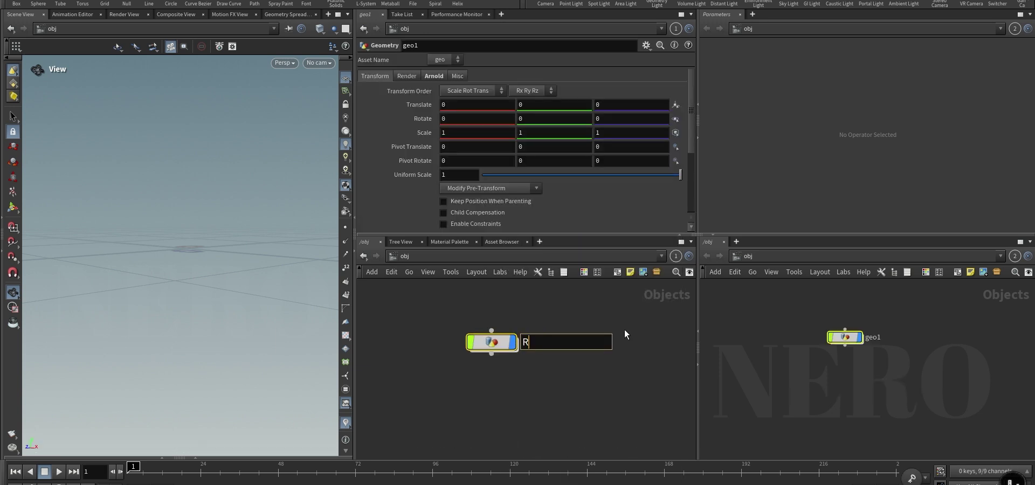
text(ttP)
key(Return)
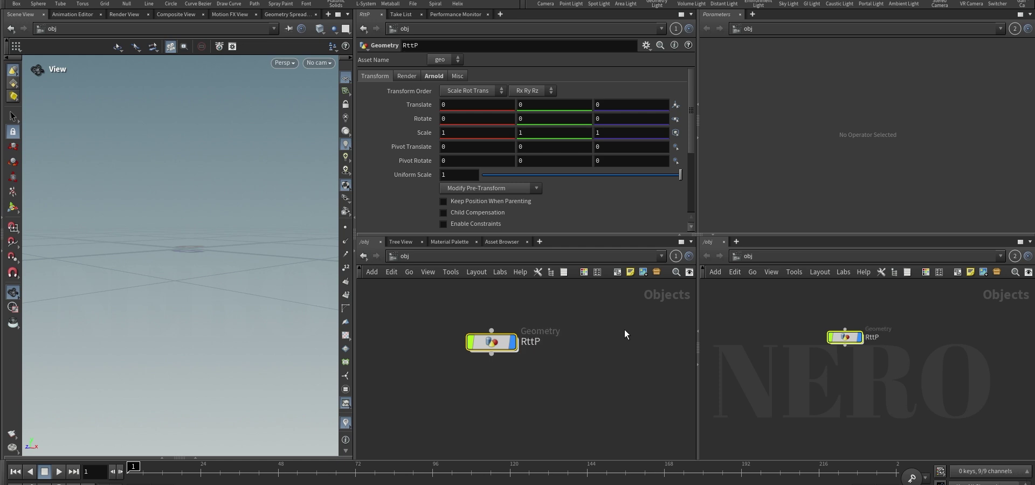
key(i)
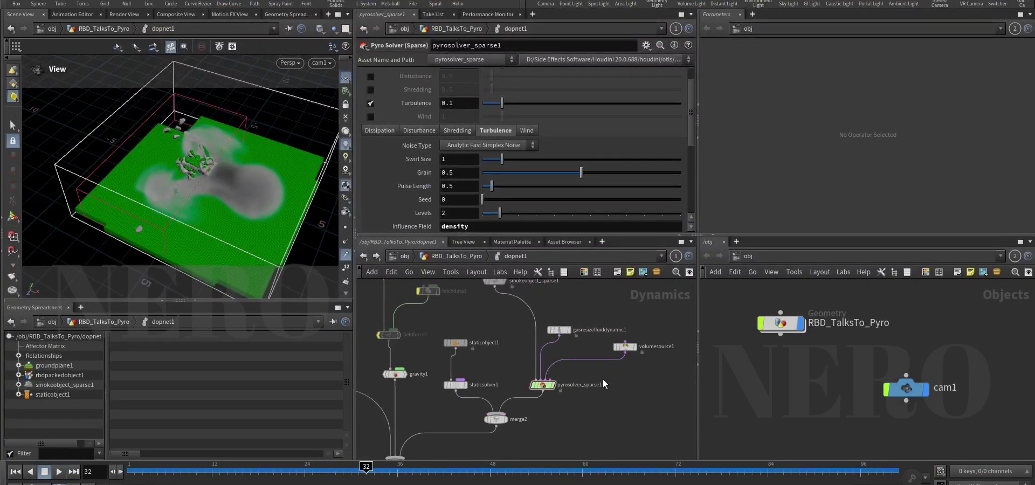
Examine the active_0 attribute node and the fractured geometry in the finished RBD_TalksTo_Pyro network
key(u)
click(489, 330)
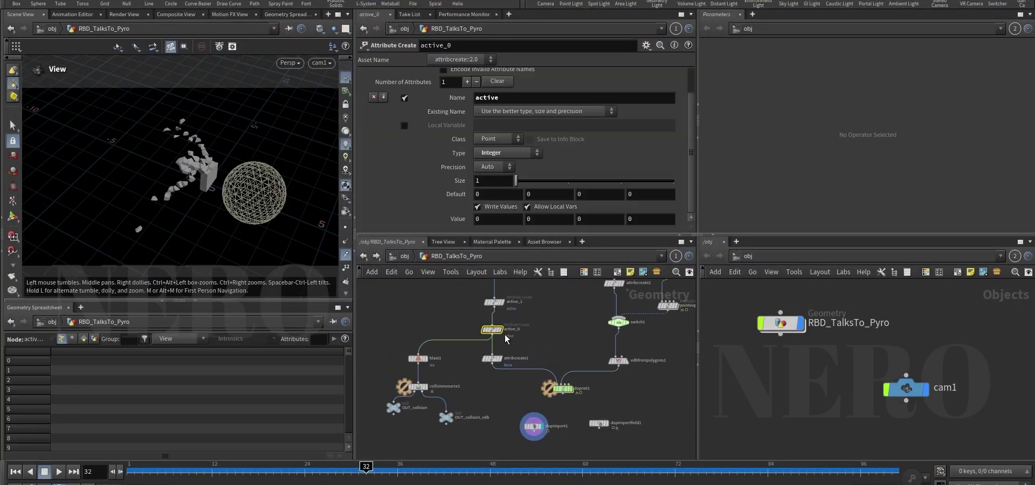
click(500, 330)
mouse_move(241, 181)
right_down()
mouse_move(229, 119)
mouse_move(209, 171)
mouse_move(207, 132)
mouse_move(204, 195)
right_up()
key(w)
key(w)
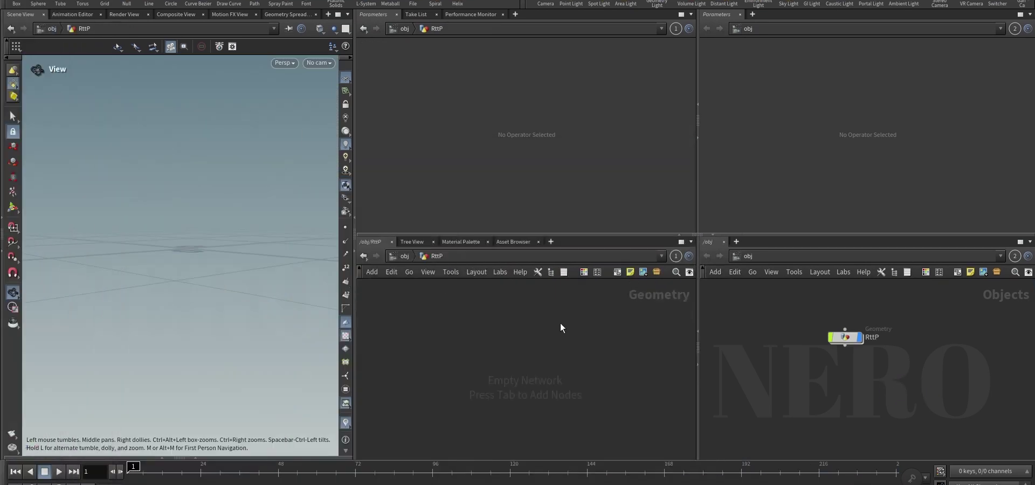
Add a Grid node to the RttP network
key(Tab)
text(grid)
key(Return)
key(space+a)
drag(130, 234, 150, 273)
scroll(151, 273, up, 3)
Set the grid's size to 1 by 1
double_click(467, 119)
text(1)
key(Tab)
text(1)
key(Return)
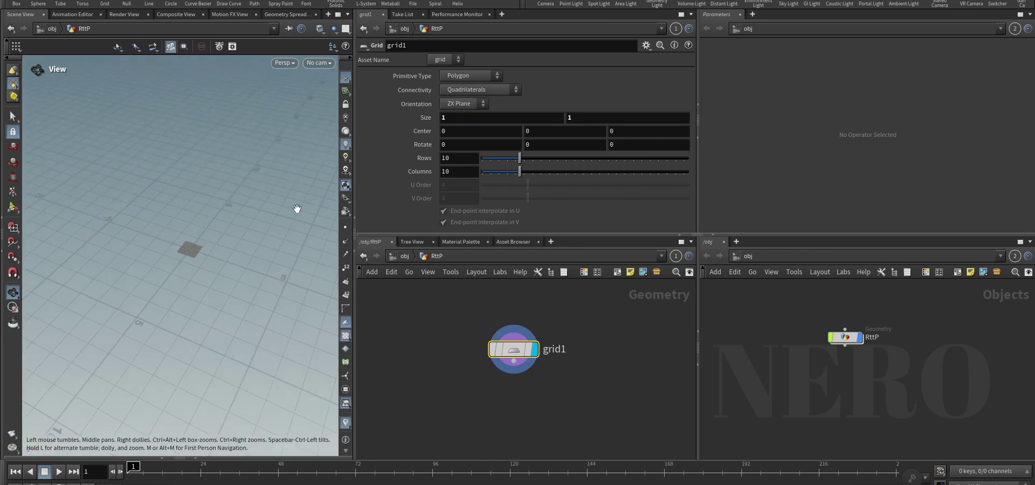
key(space+a)
middle_drag(477, 380, 521, 356)
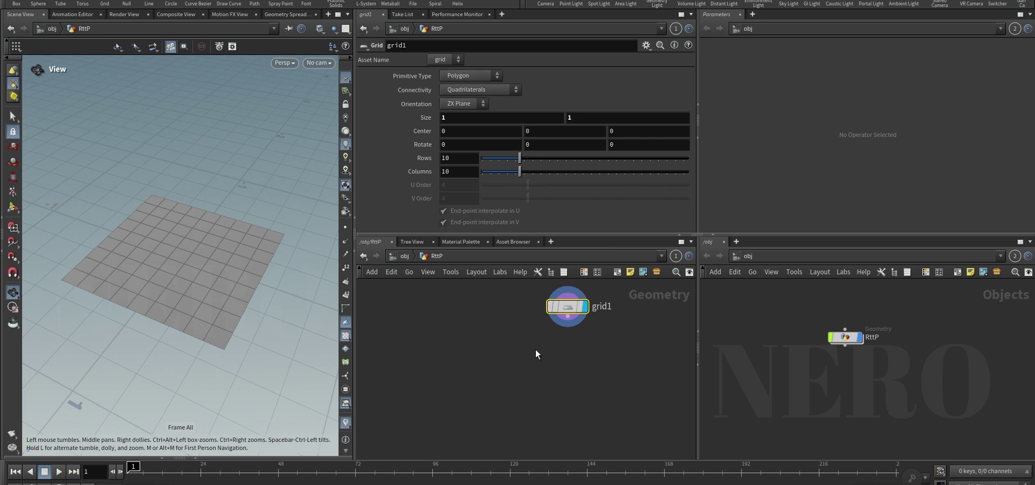
Add a Scatter node below the grid, feed the grid into it and display the scattered points
click(539, 376)
key(Tab)
text(sc)
key(Return)
click(538, 377)
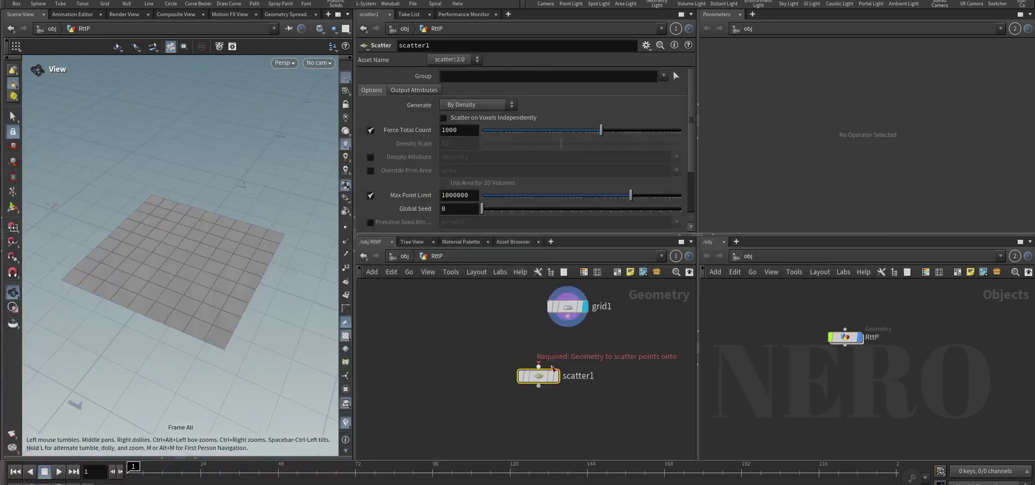
drag(539, 366, 568, 316)
click(555, 377)
drag(545, 382, 576, 388)
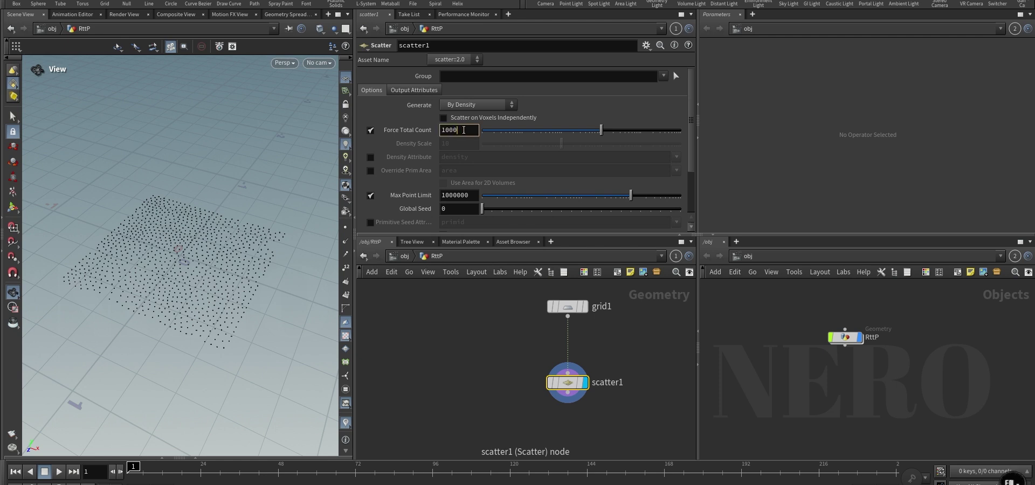
Set the scatter's Force Total Count to 10
click(463, 130)
text(10)
key(Return)
Add a Sphere node beside the grid and scatter chain
key(Tab)
text(sp)
key(Return)
click(436, 329)
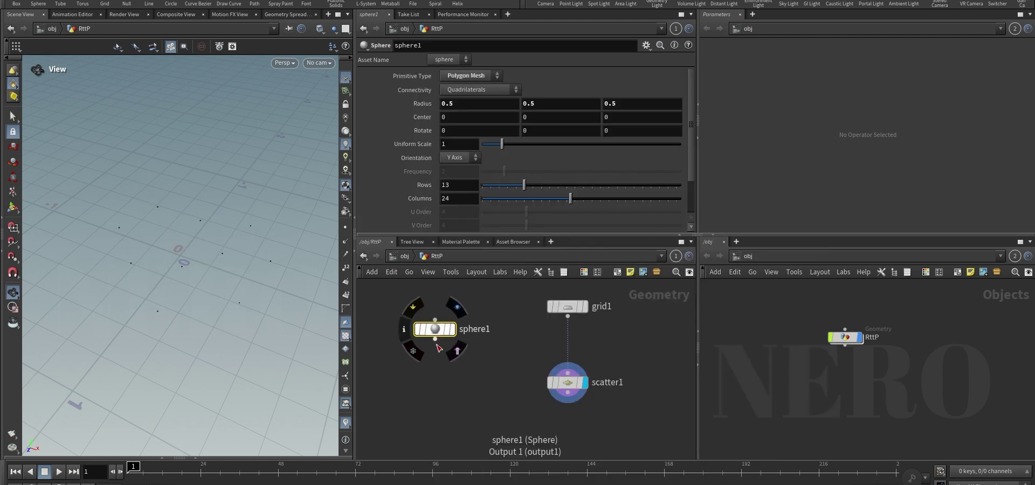
Add a Copy to Points node with the sphere as source and the scatter as target points, and display it
middle_drag(480, 415, 483, 364)
key(Tab)
text(copy to)
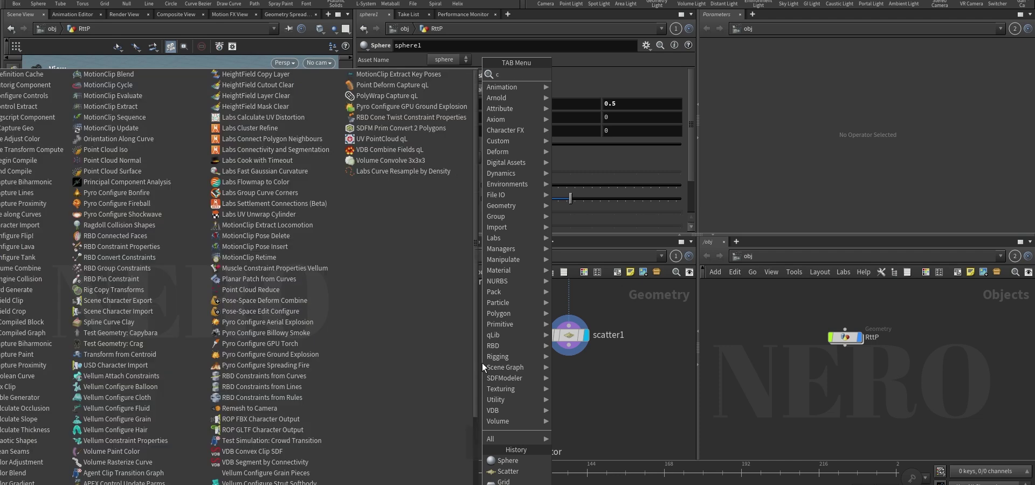
key(Down)
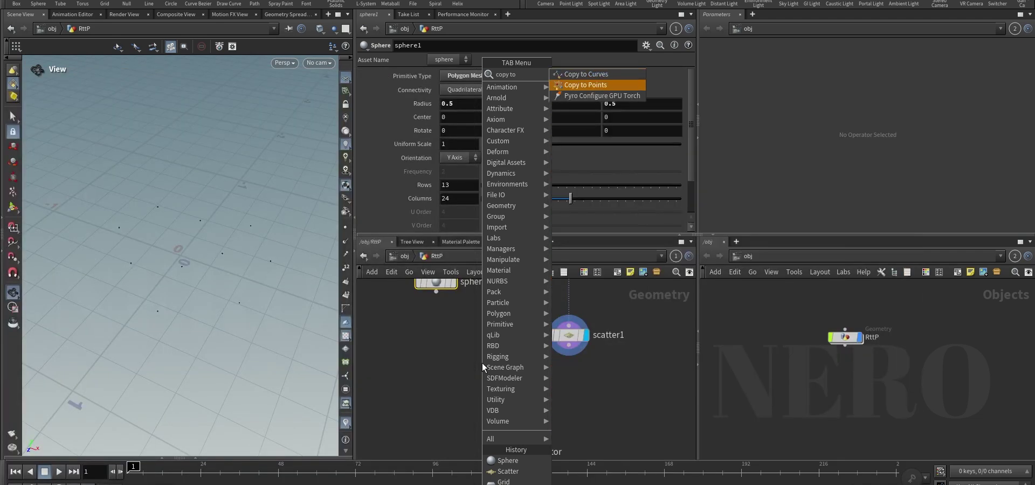
key(Return)
click(482, 364)
drag(436, 292, 483, 380)
click(499, 362)
scroll(216, 258, down, 3)
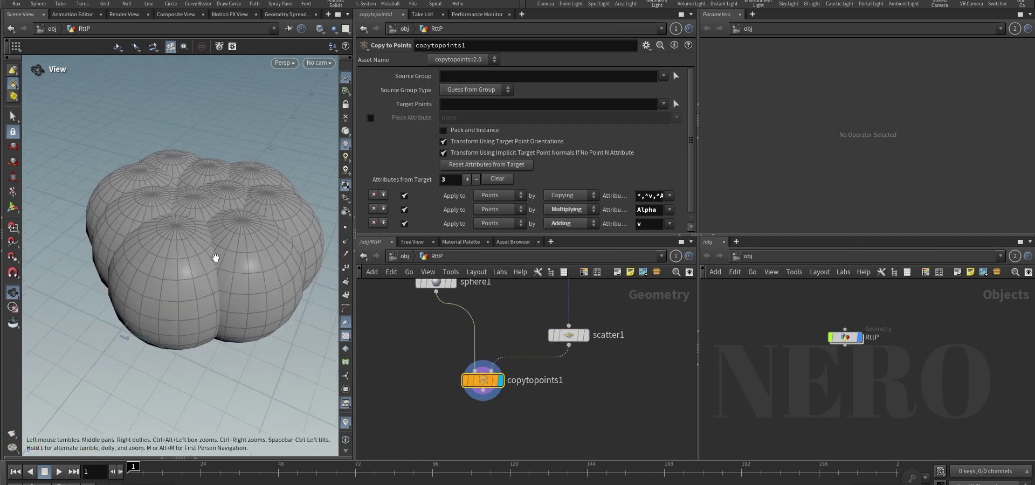
Change the sphere's primitive type to Primitive and its uniform scale to 0.24
middle_drag(447, 328, 446, 364)
click(438, 319)
click(468, 80)
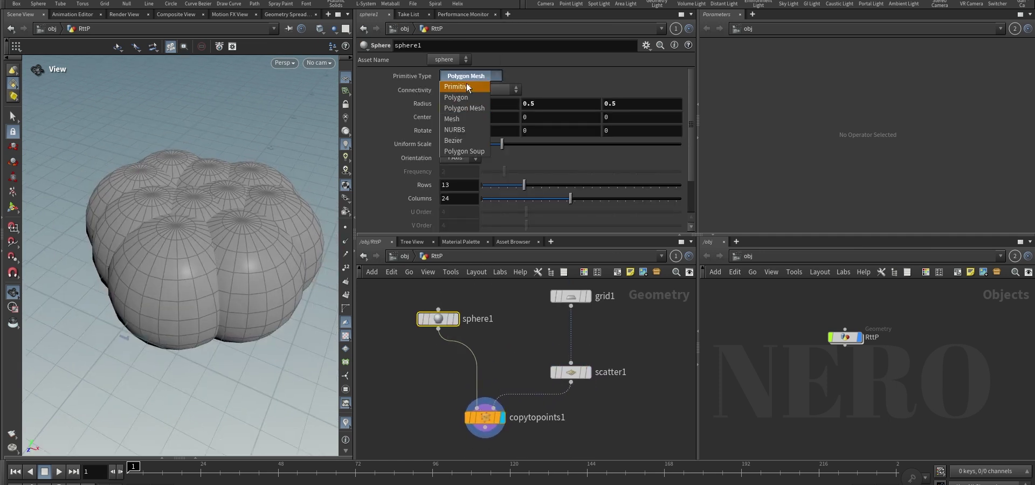
click(467, 83)
drag(500, 144, 487, 147)
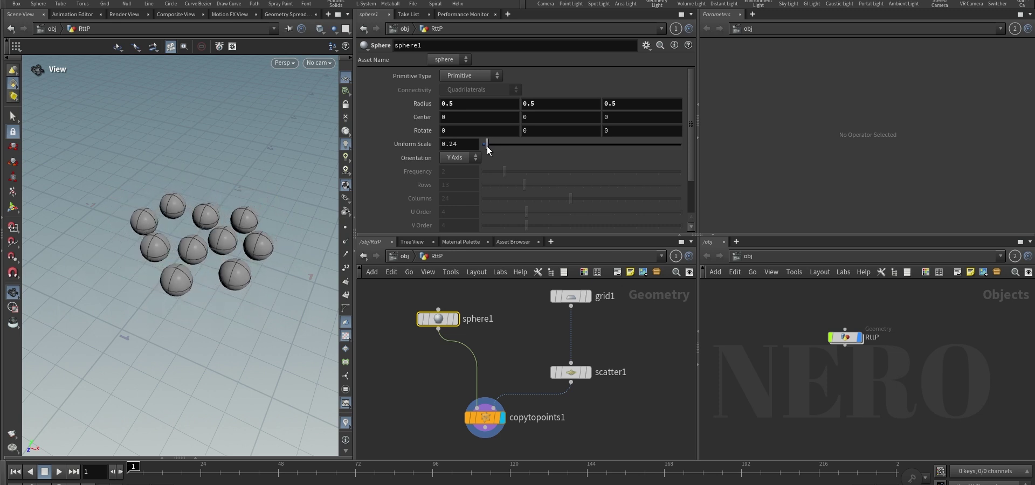
drag(210, 249, 227, 221)
Add a Transform node after the Copy to Points node, connect it and display its output
middle_drag(416, 402, 438, 315)
scroll(438, 315, down, 3)
scroll(483, 344, up, 2)
key(Tab)
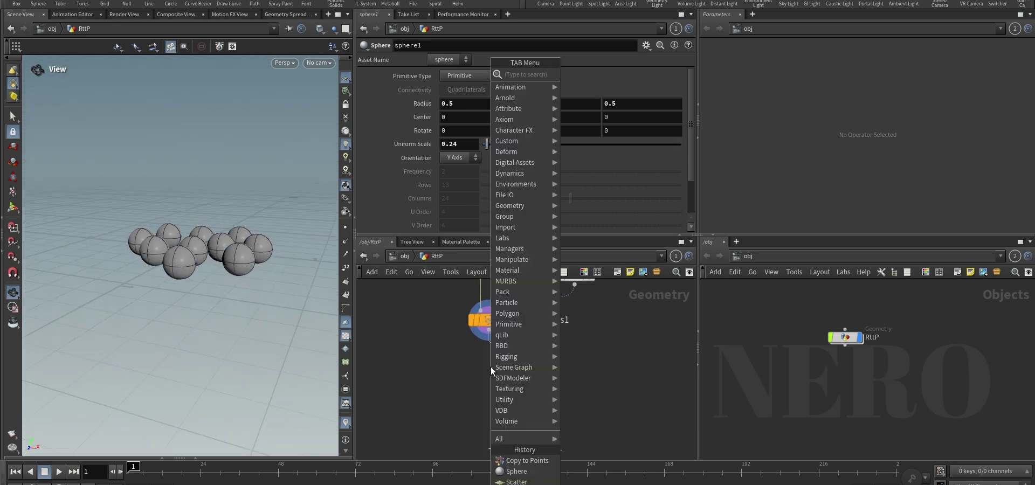
text(tran)
key(Return)
click(490, 367)
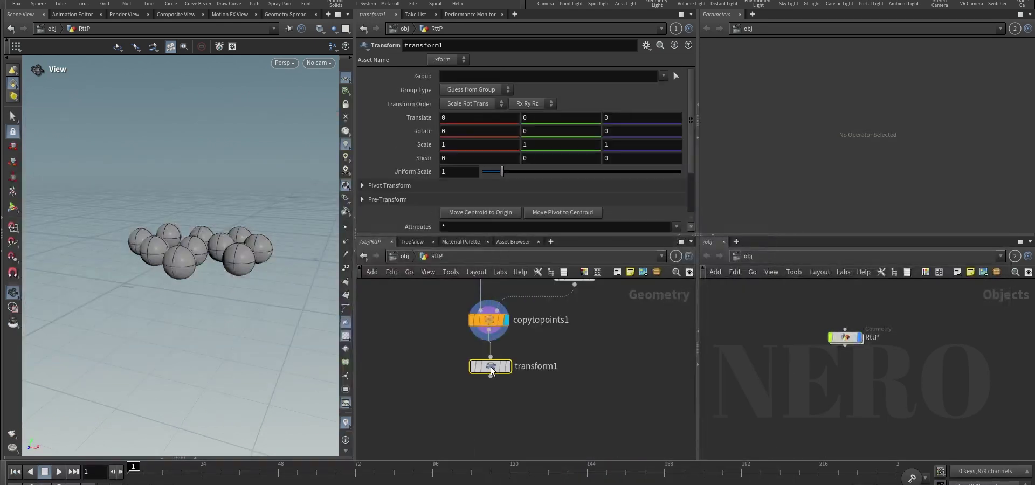
key(r)
drag(491, 368, 489, 375)
Copy the sphere's Y radius parameter
middle_drag(392, 291, 430, 418)
drag(433, 399, 479, 340)
click(479, 343)
right_click(578, 101)
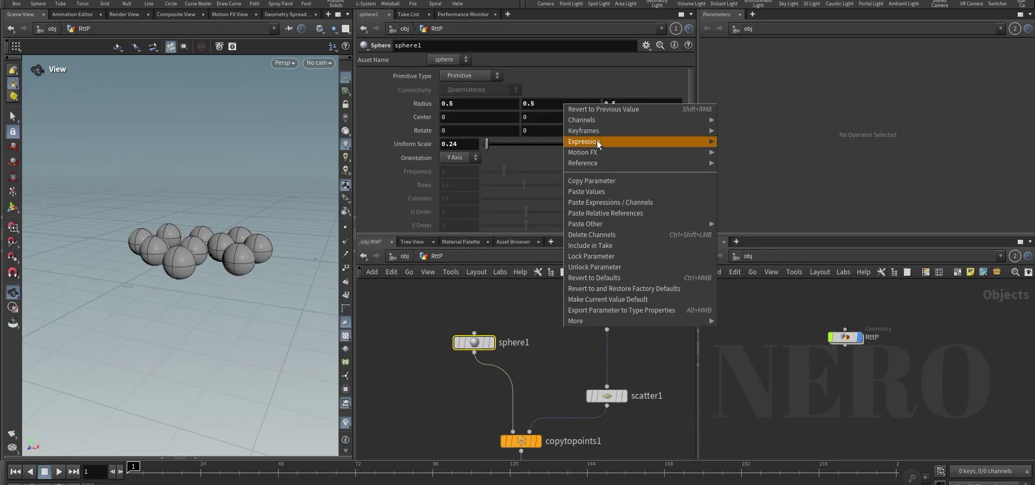
click(606, 183)
scroll(415, 309, down, 4)
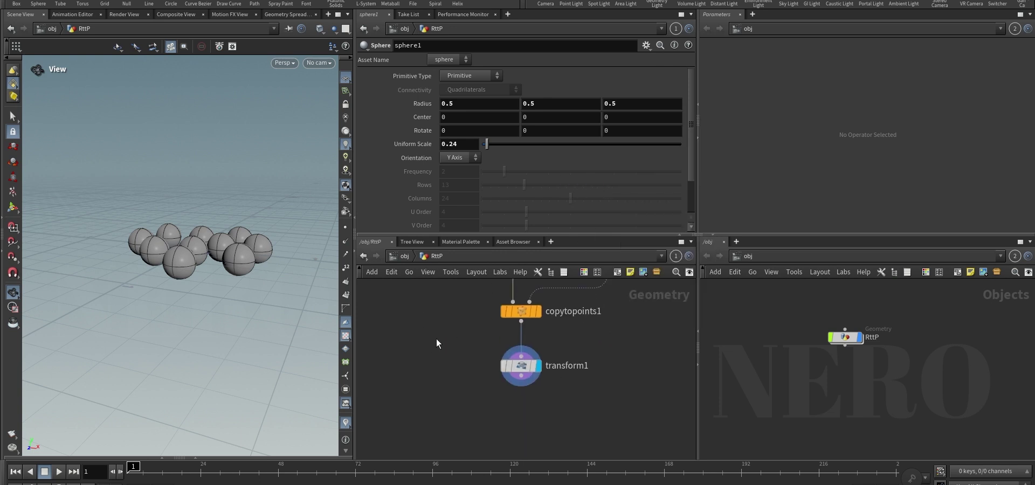
Paste the sphere's Y radius as a relative reference into the transform's Y translate
click(522, 365)
right_click(539, 117)
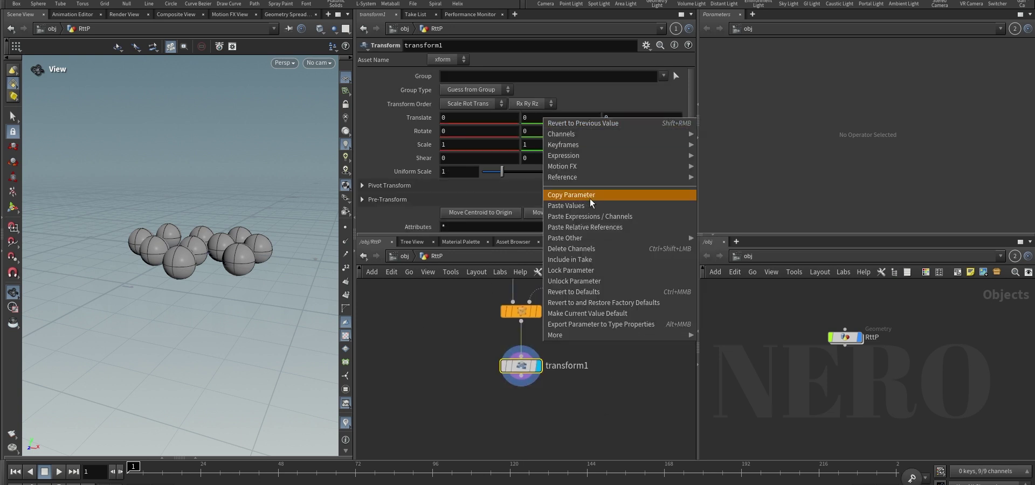
click(596, 226)
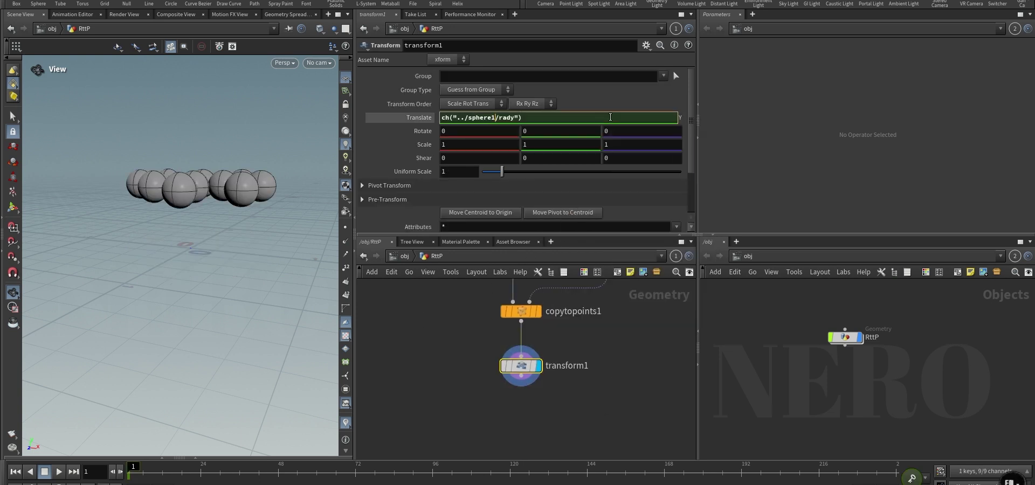
click(553, 106)
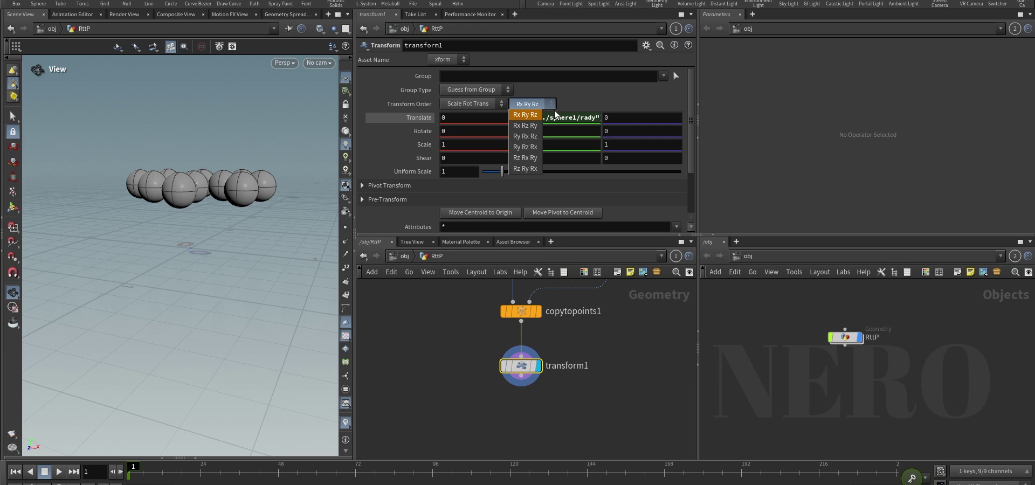
click(555, 111)
click(560, 117)
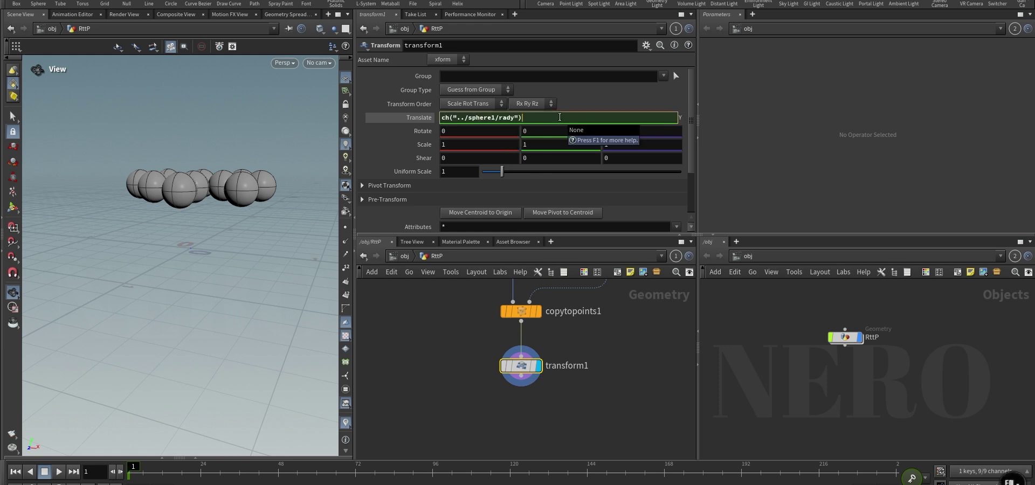
key(Return)
Divide the transform's Y translate expression by 2, making it ch("../sphere1/rady")/2
drag(204, 210, 163, 212)
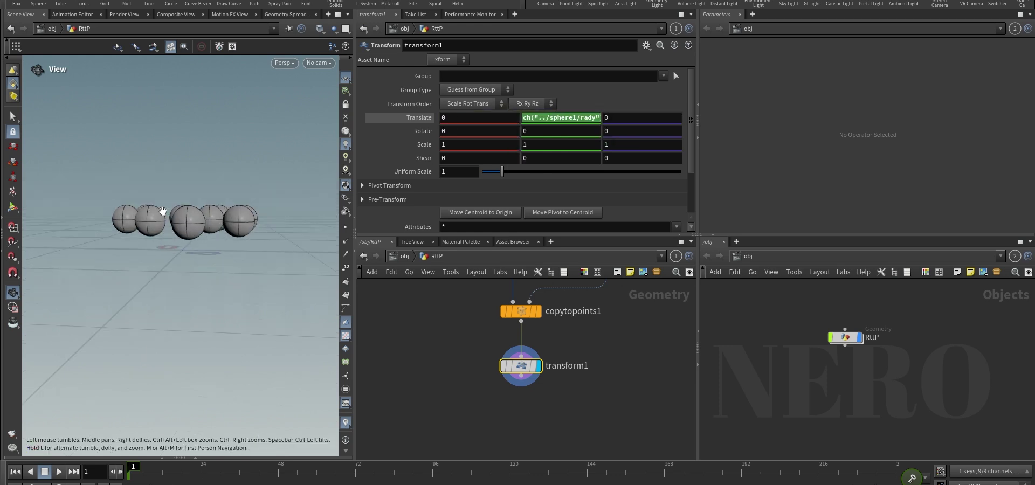
key(space+3)
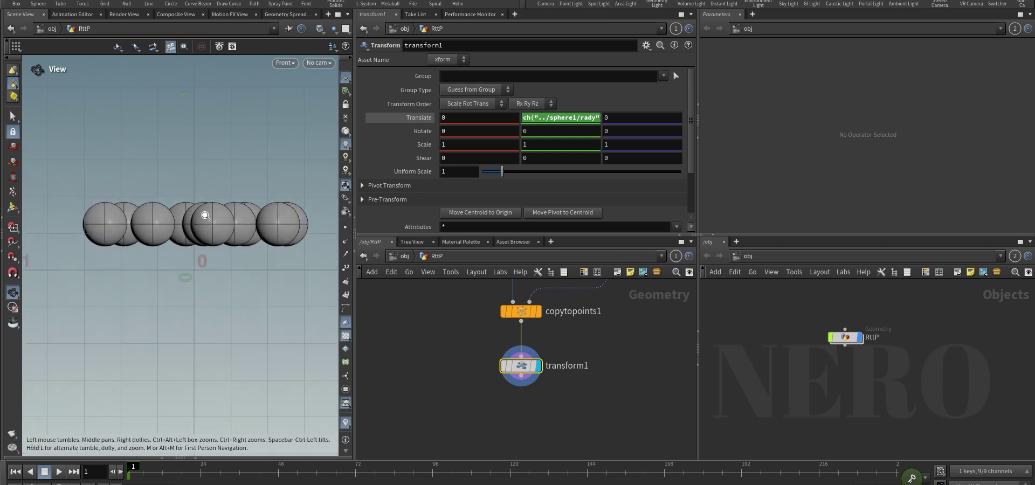
middle_drag(458, 323, 459, 375)
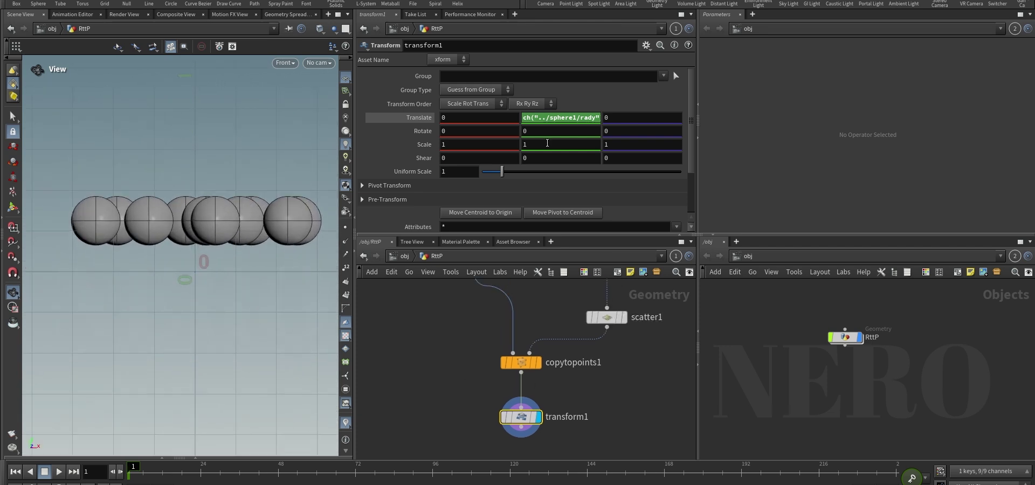
click(561, 122)
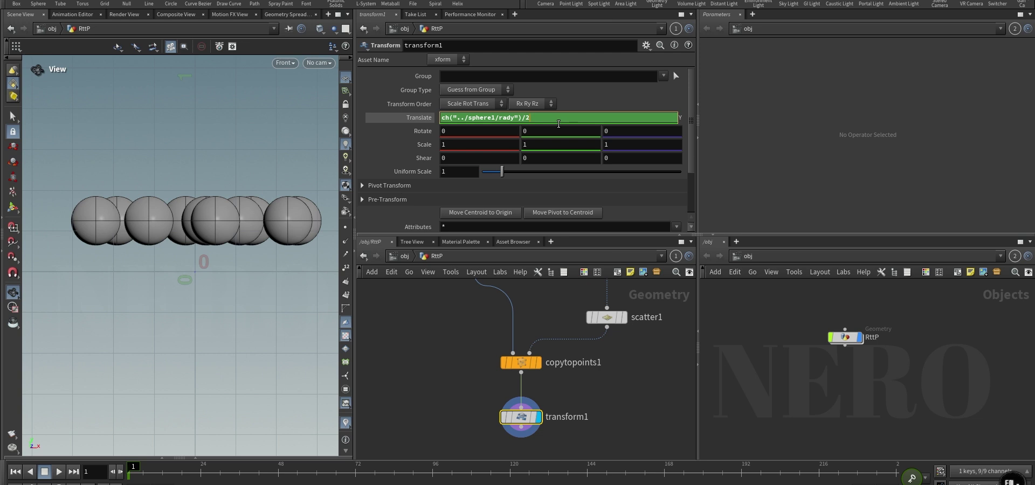
key(Return)
Check the spheres' height above the ground, and divide the transform's Y translate expression by 2 again, giving ch("../sphere1/rady")/2/2
drag(203, 237, 191, 243)
middle_drag(402, 319, 426, 425)
drag(441, 390, 520, 341)
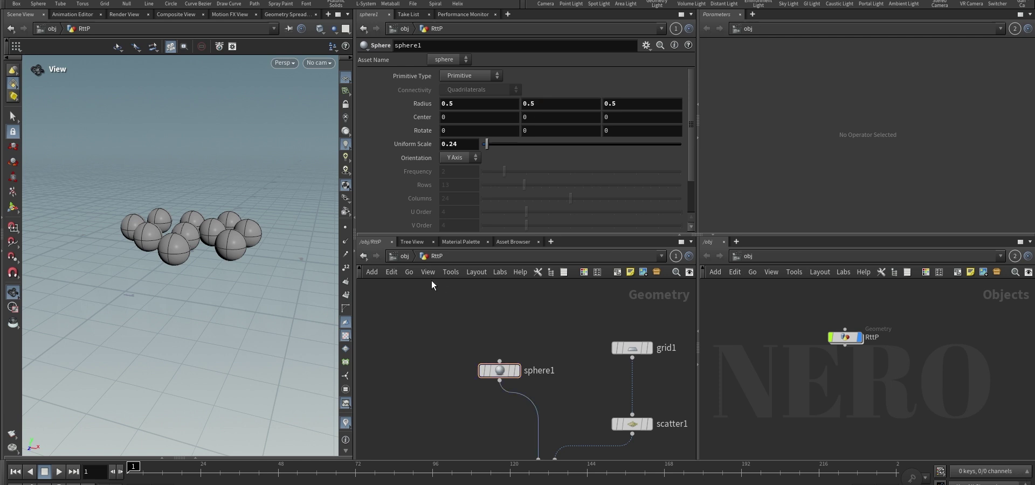
key(space+3)
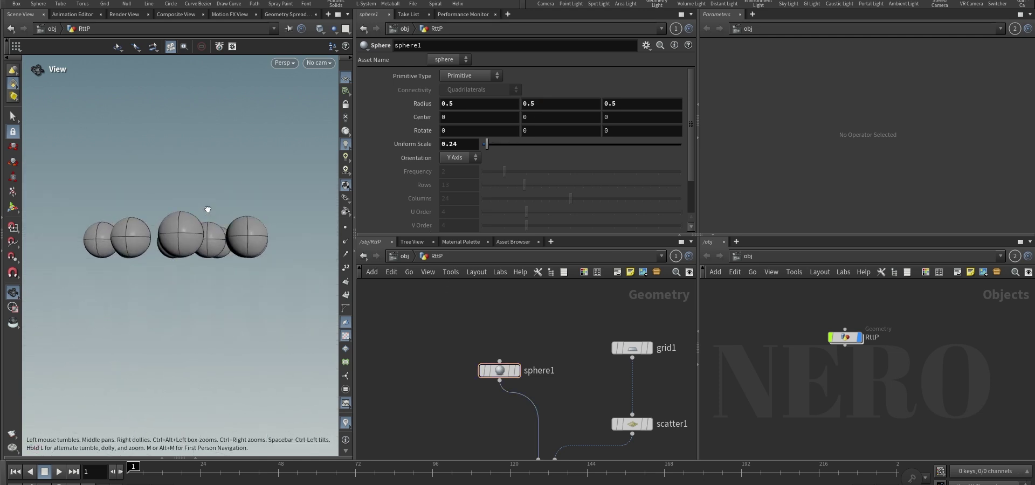
middle_drag(580, 354, 516, 277)
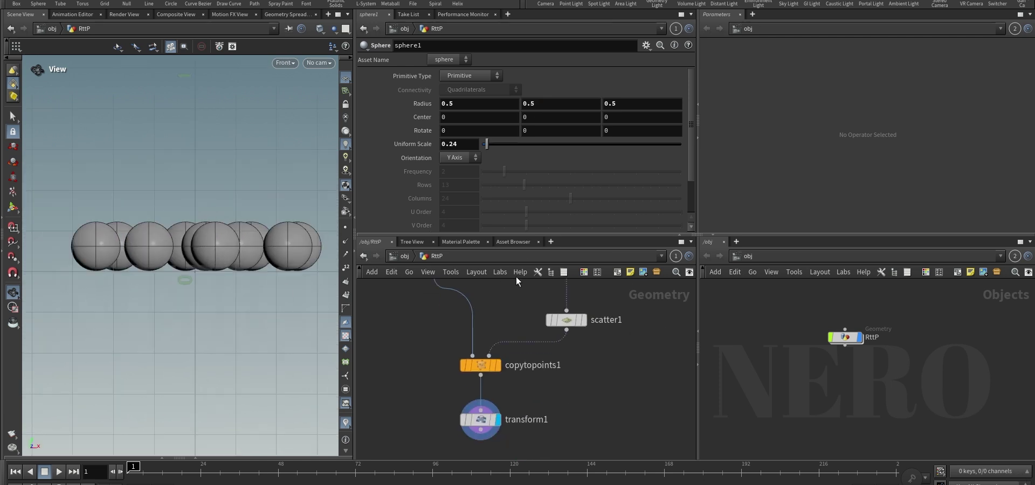
click(480, 419)
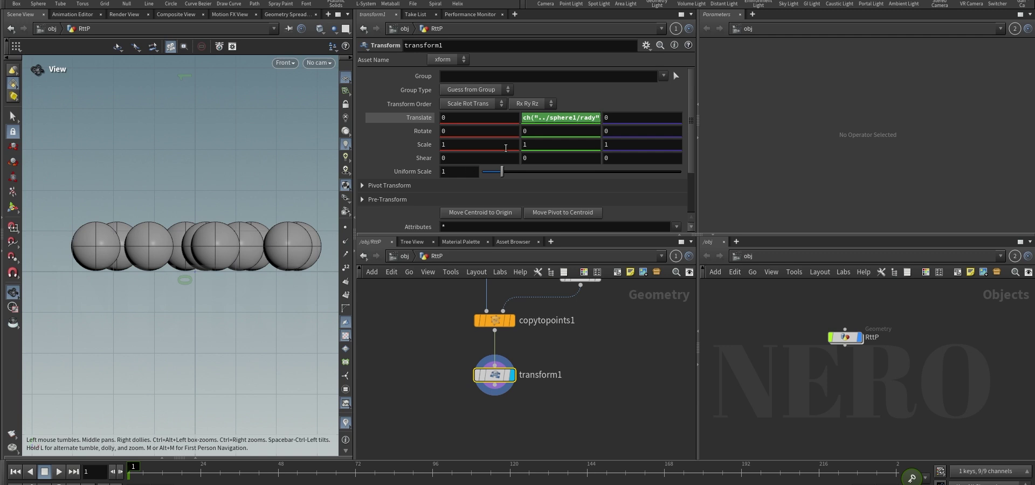
click(543, 119)
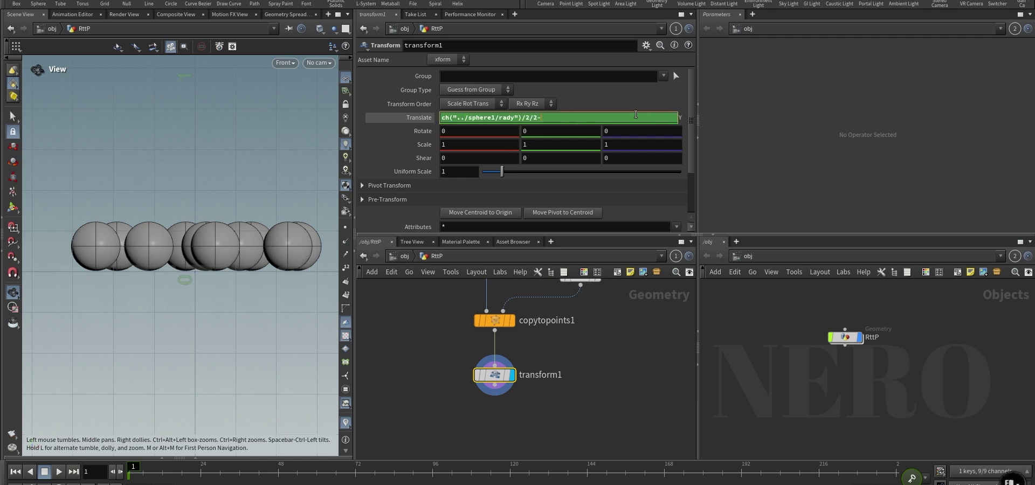
key(Return)
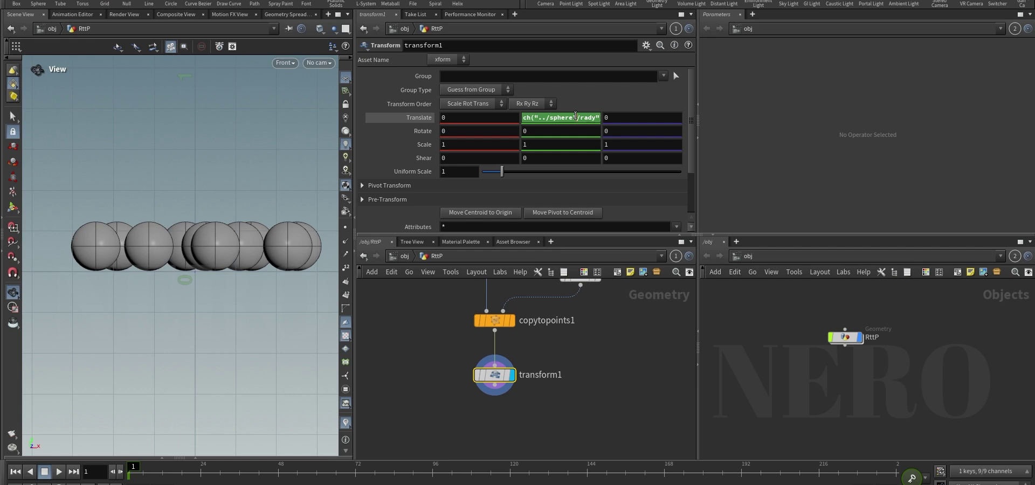
Add an Assemble node after the Transform node, connect and display it, and enable Create Packed Primitives
drag(227, 247, 238, 281)
scroll(427, 323, down, 3)
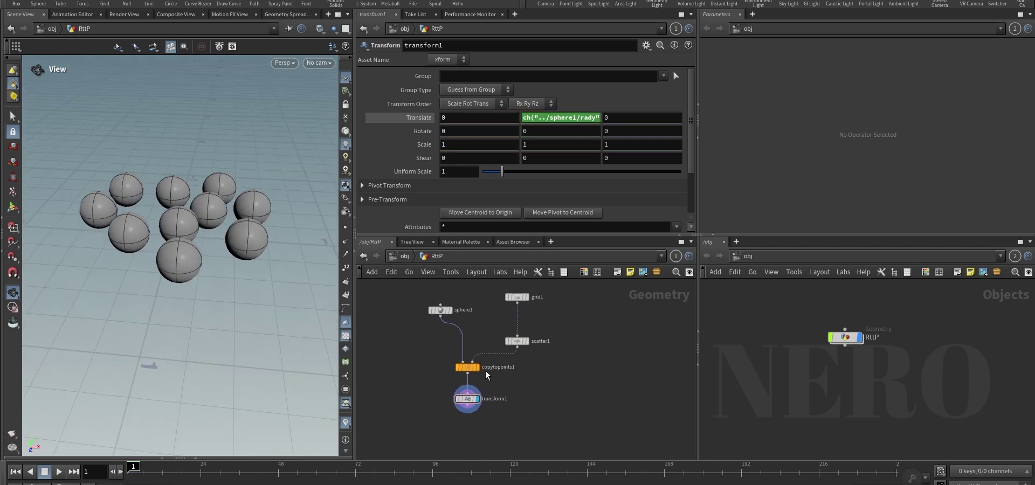
middle_drag(588, 379, 579, 373)
middle_drag(439, 433, 450, 372)
key(Tab)
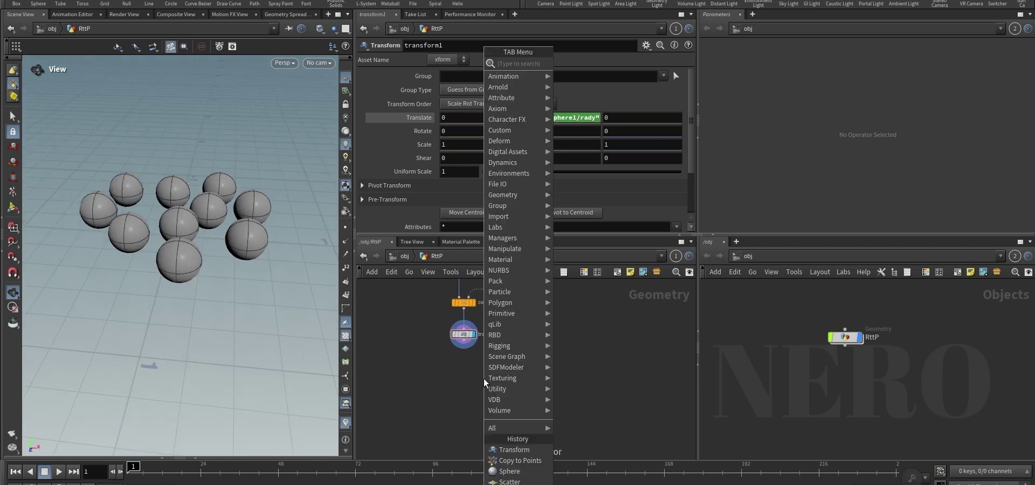
mouse_move(515, 383)
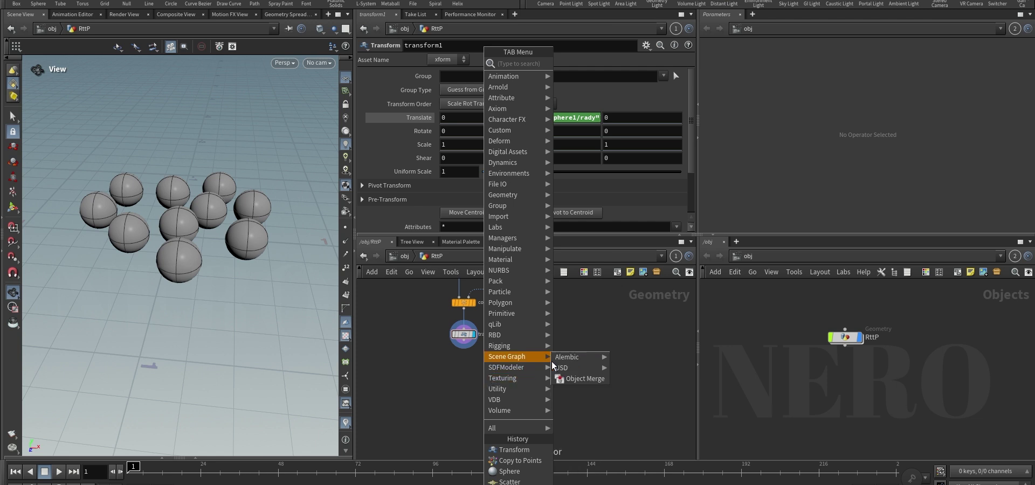
text(assemble)
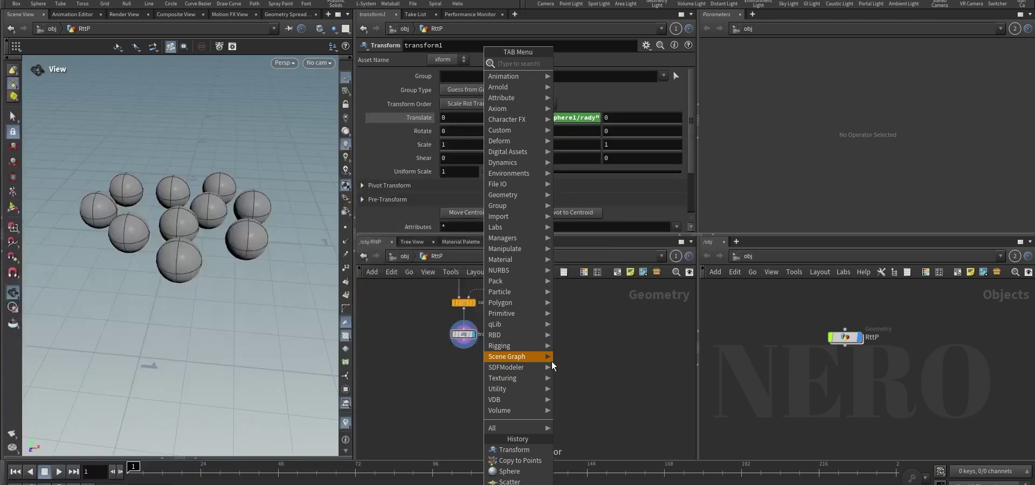
key(Return)
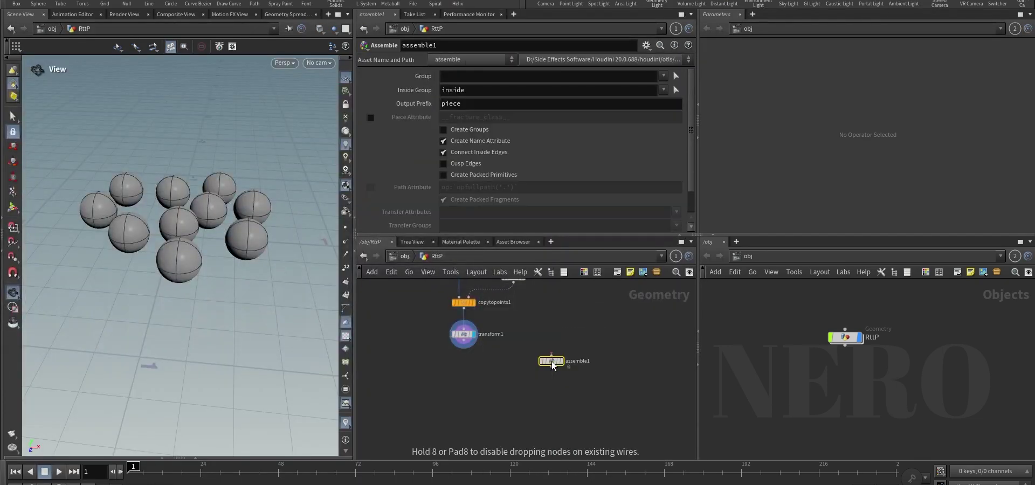
click(448, 388)
drag(464, 340, 464, 388)
click(471, 178)
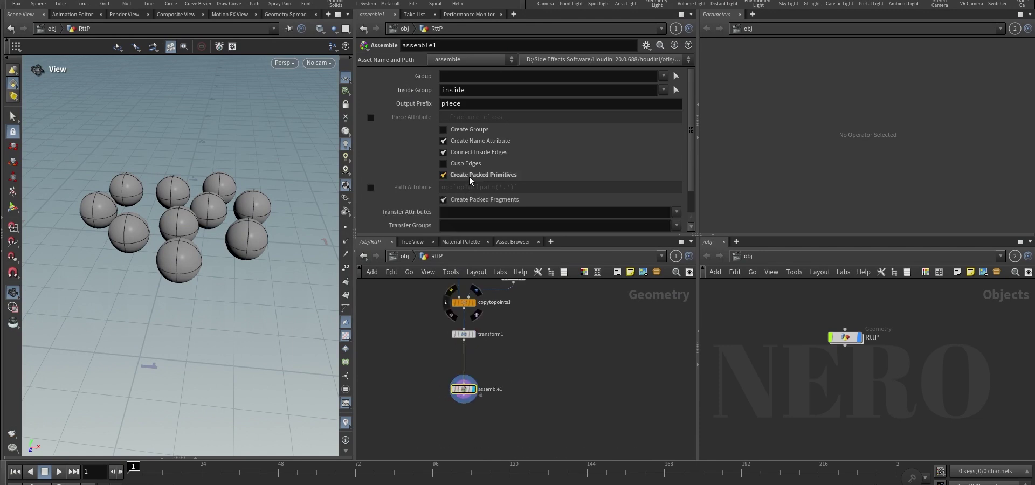
Inspect the Assemble node's info and examine its points and name attribute in the geometry spreadsheet
middle_drag(435, 378, 444, 342)
scroll(443, 342, up, 3)
click(457, 364)
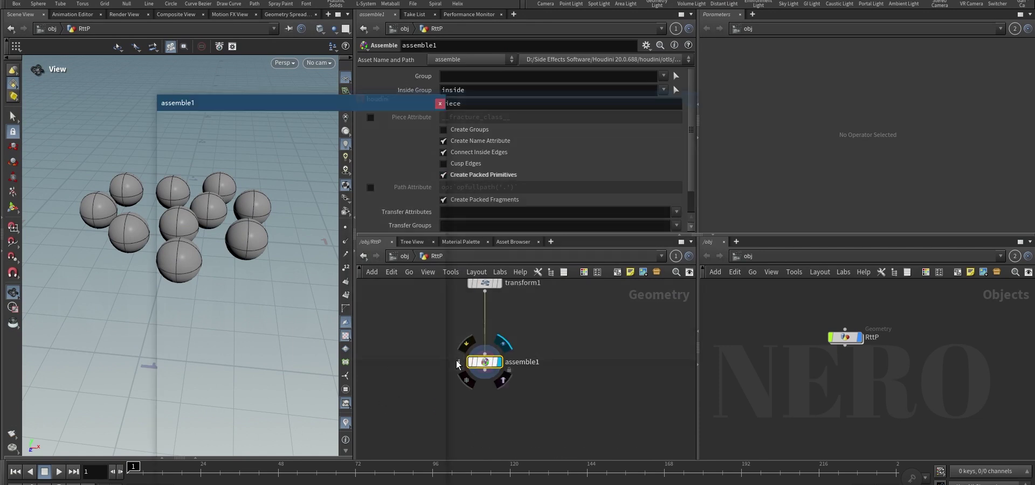
click(458, 363)
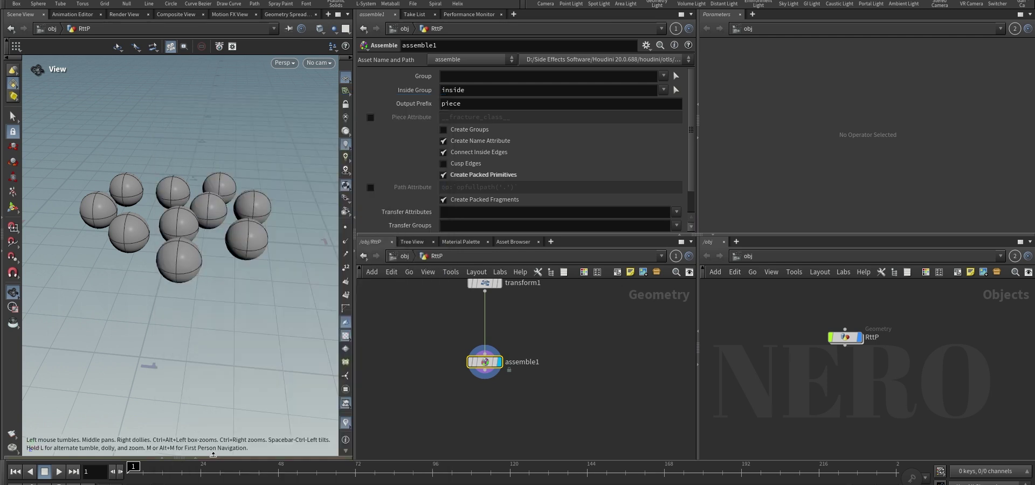
click(213, 457)
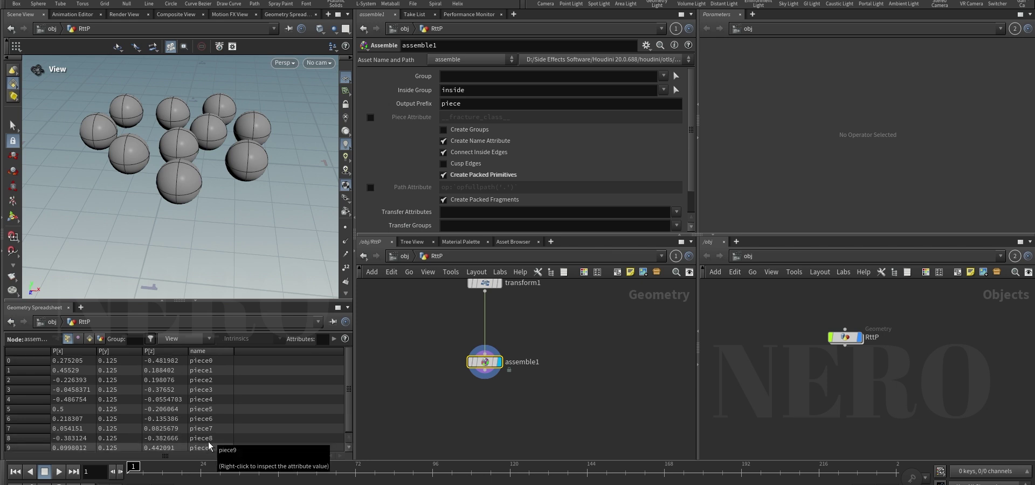
scroll(216, 406, down, 1)
Add a Null node below the Assemble node, connected to its output
scroll(567, 322, down, 2)
middle_drag(567, 326, 544, 342)
scroll(526, 356, up, 2)
key(Tab)
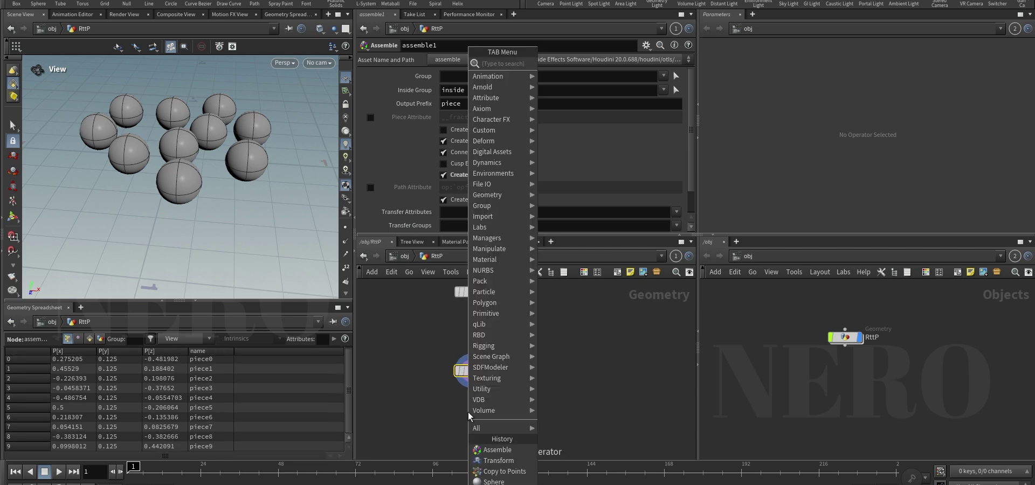
text(null)
key(Return)
click(471, 423)
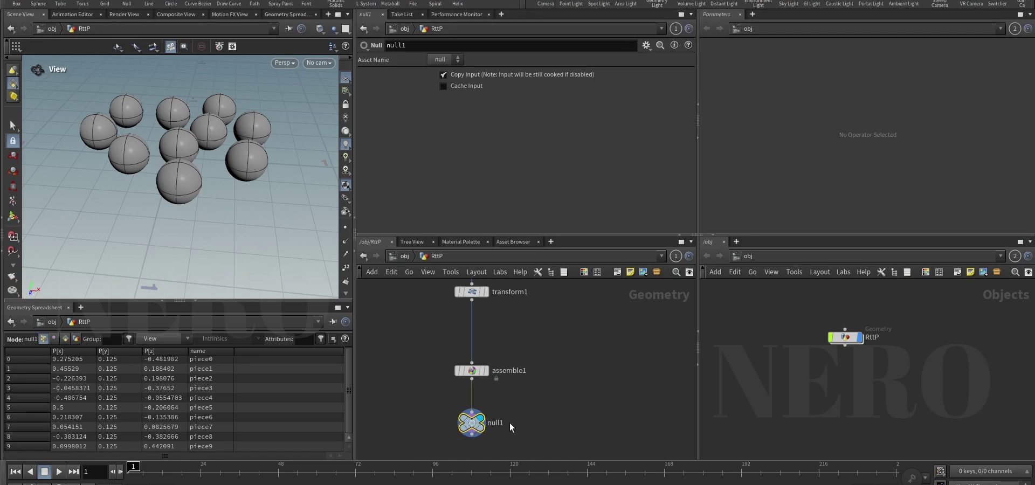
Rename the Null node OUT_RBD_source and color it pink
double_click(498, 423)
text(OUT_)
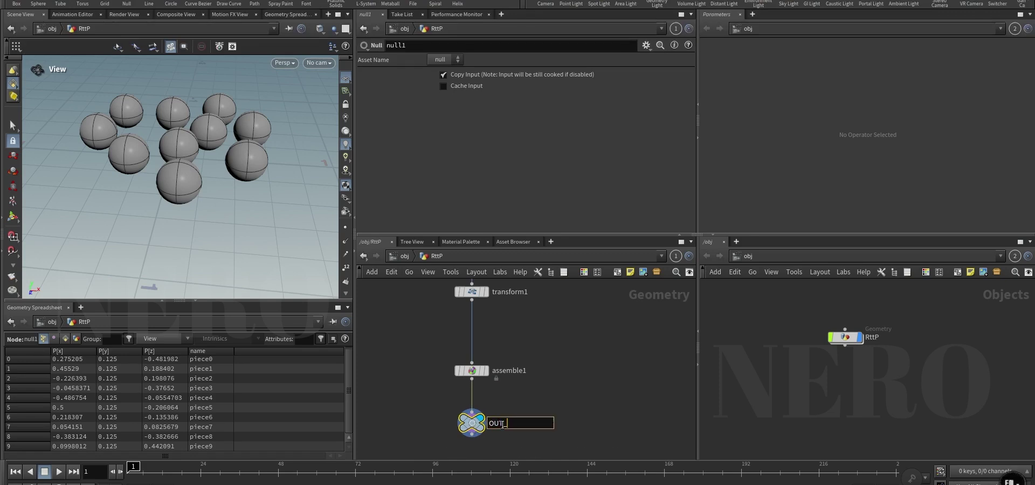
text(RBD_source)
key(Return)
key(c)
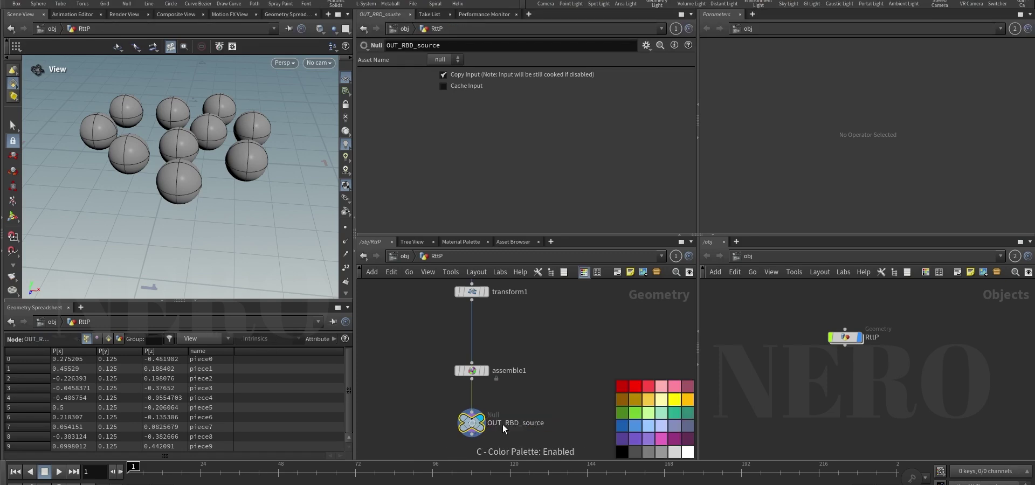
click(688, 442)
key(c)
Add a separate Box node beside the sphere network
scroll(555, 362, down, 3)
middle_drag(575, 358, 535, 374)
scroll(523, 383, down, 2)
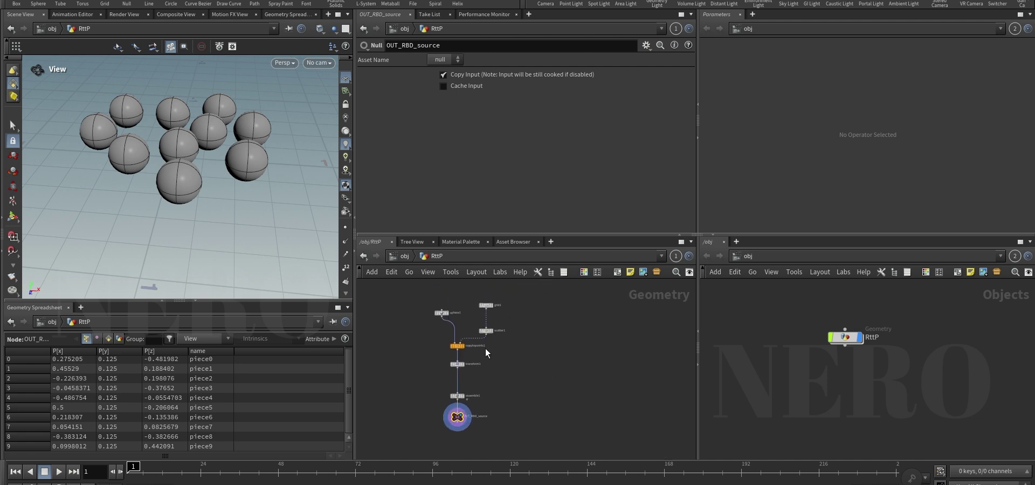
scroll(550, 335, down, 2)
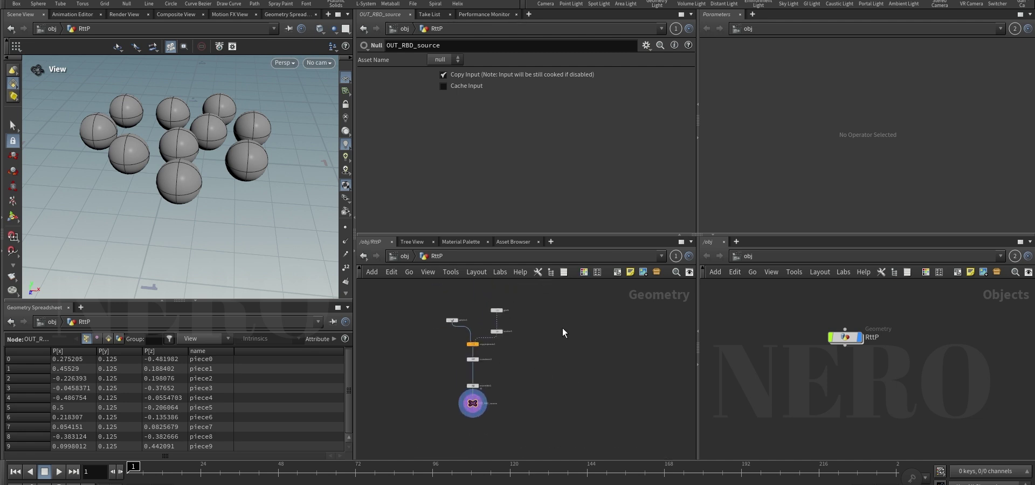
key(Tab)
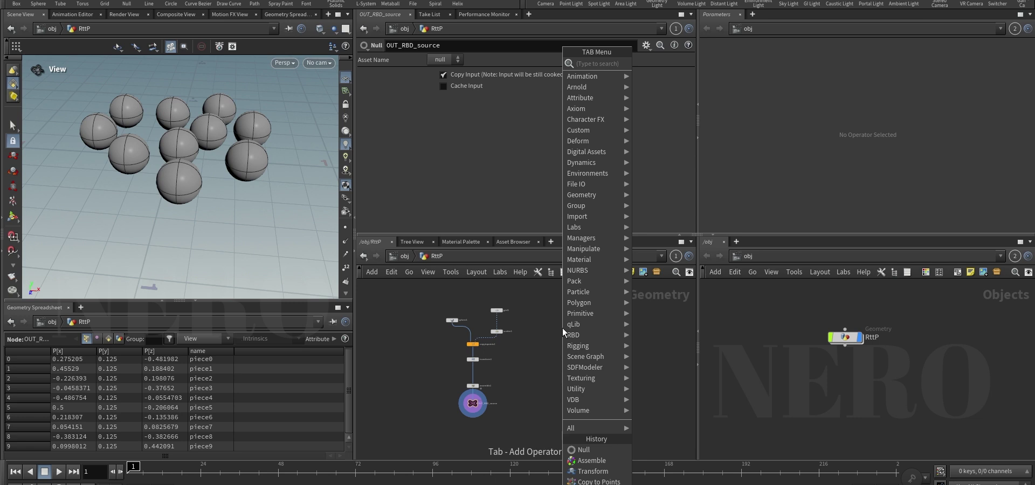
text(box)
key(Return)
click(562, 328)
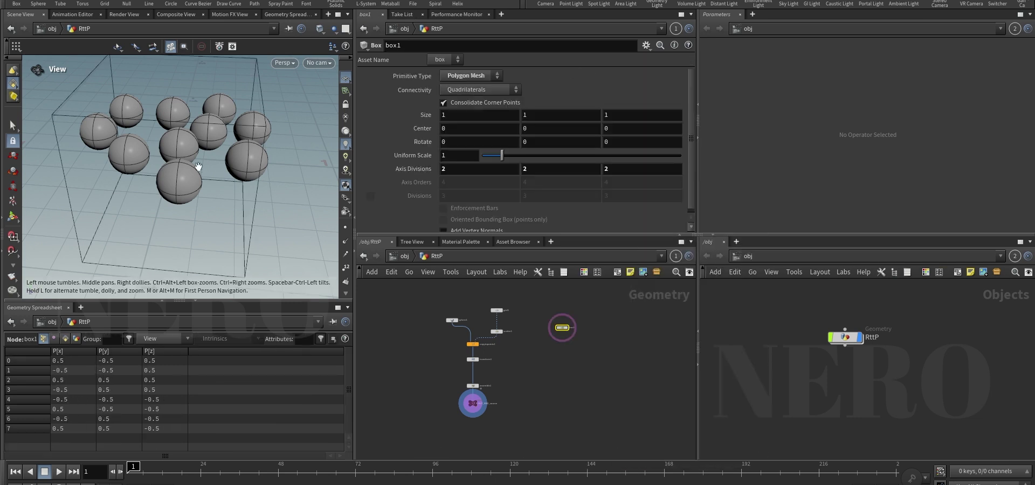
Move the box along X away from the spheres, to a center X of about 1.41
right_drag(241, 125, 208, 154)
drag(208, 155, 75, 171)
click(12, 218)
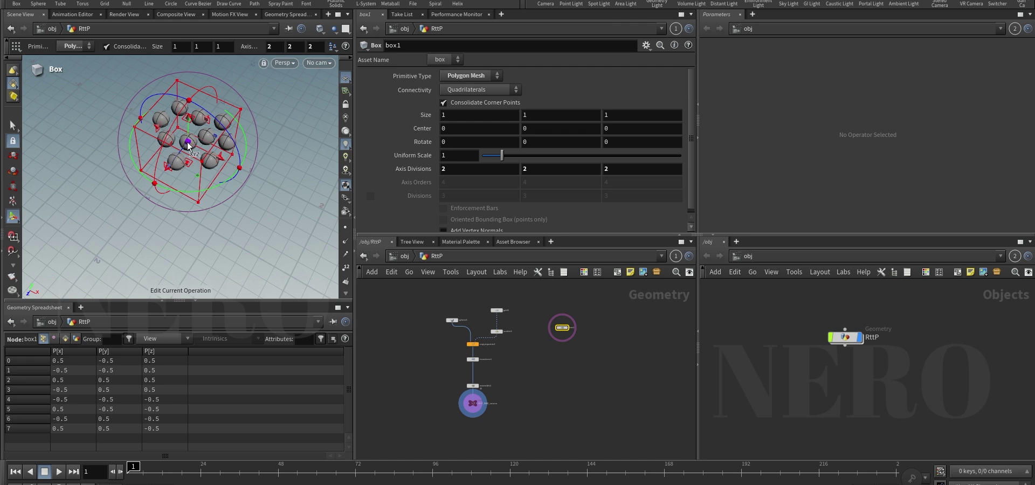
drag(204, 155, 270, 178)
key(Escape)
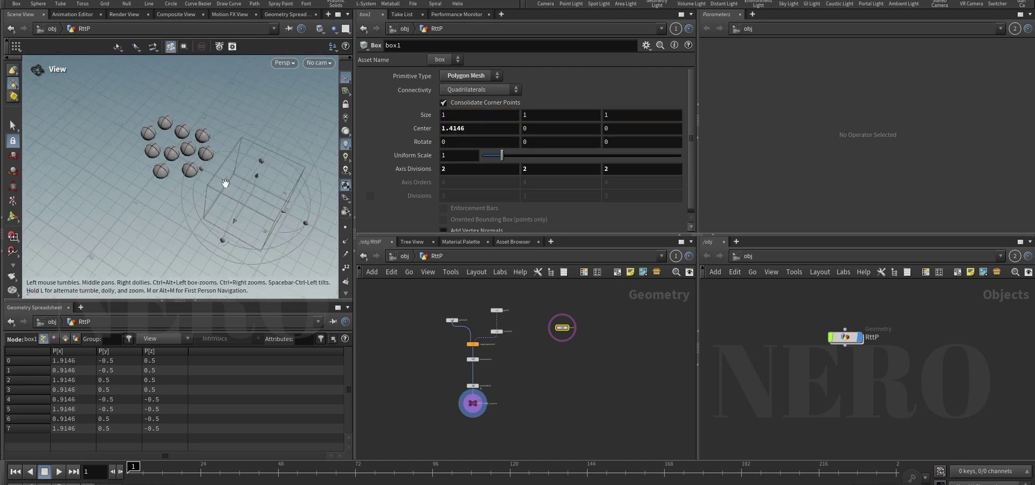
Raise the box's bottom face to ground level, giving a Y size of about 0.5 and a center Y of about 0.25
alt+drag(258, 211, 251, 165)
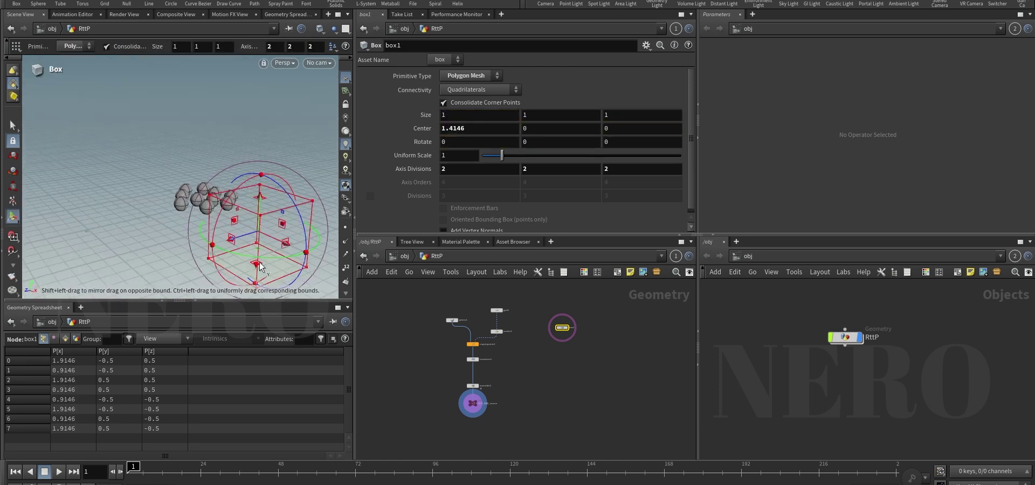
drag(257, 265, 259, 237)
key(space+3)
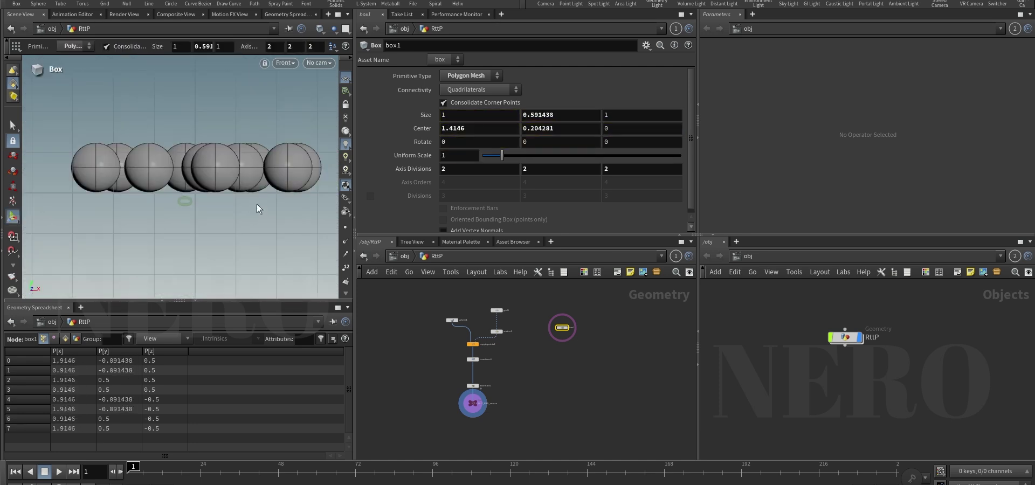
key(space+a)
scroll(258, 209, down, 2)
drag(264, 212, 270, 198)
Narrow the box to about 0.68 in X and lengthen it to about 2.51 in Z, with center X at about 1.57
key(space+2)
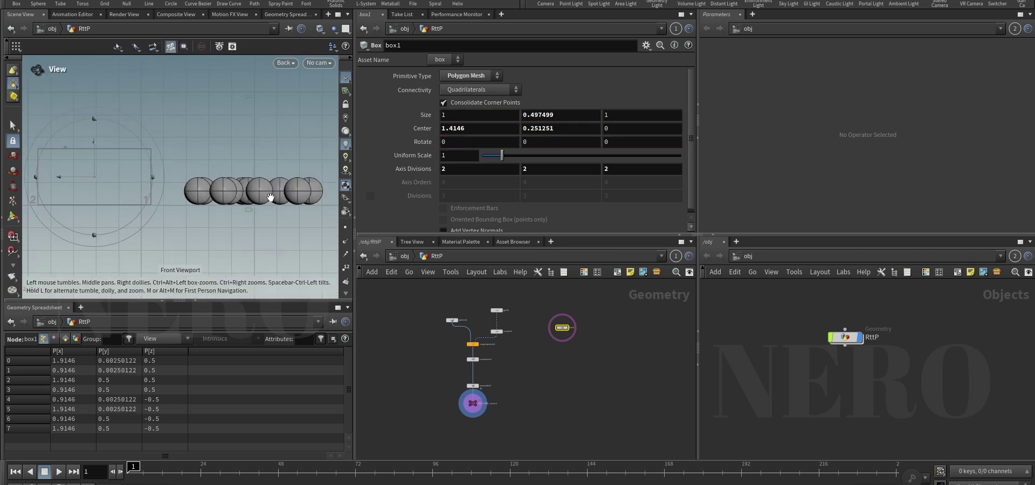
scroll(270, 197, down, 2)
drag(270, 134, 271, 84)
drag(228, 169, 260, 204)
Display the Box node's output in the perspective view
key(space+1)
scroll(549, 351, up, 3)
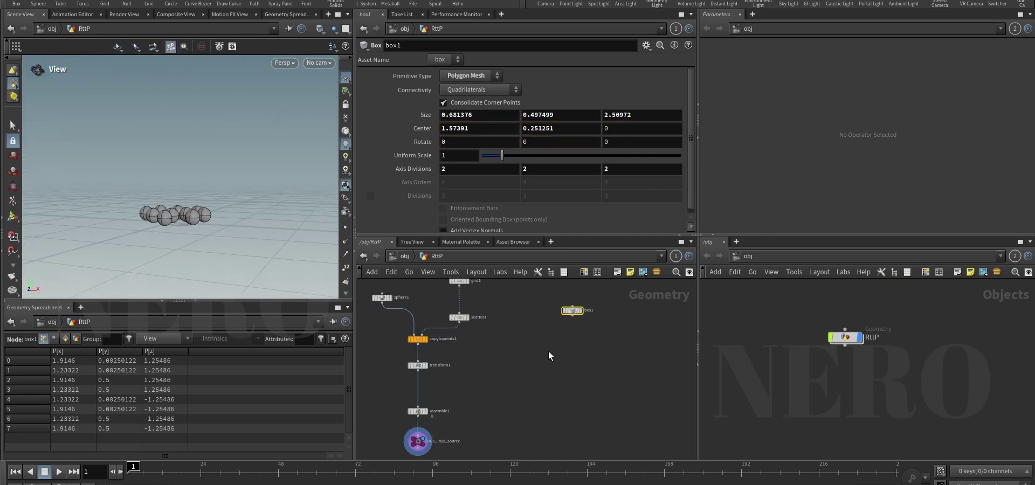
key(r)
Add an Attribute Create node wired below the box node
scroll(551, 349, up, 1)
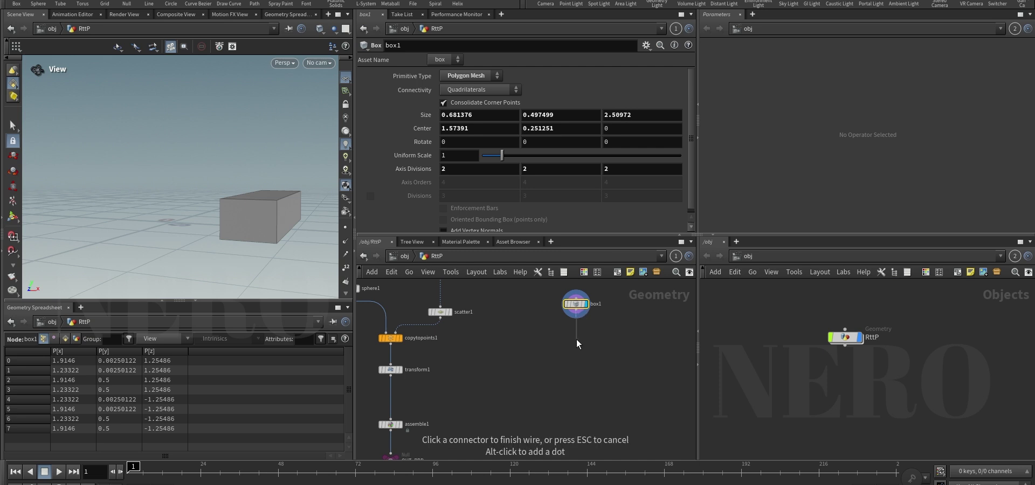
key(Tab)
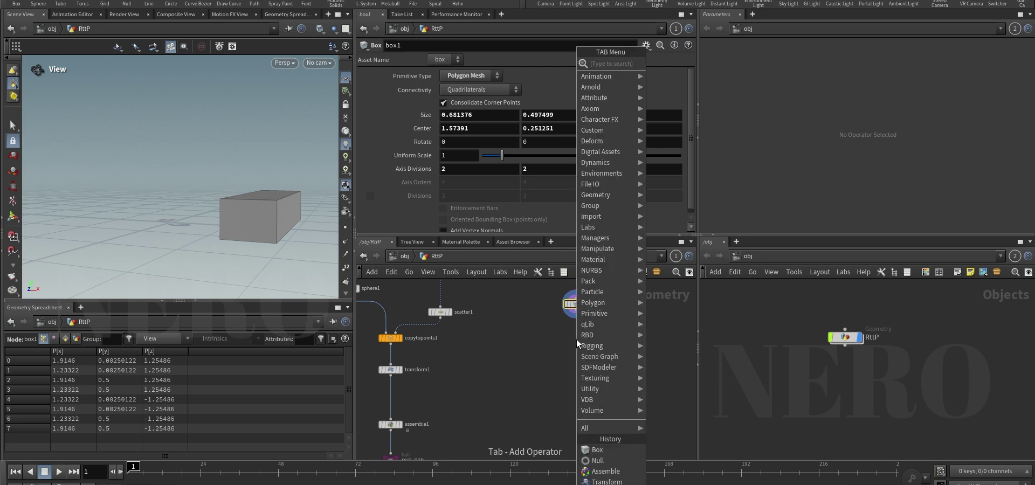
text(acr)
key(Return)
click(577, 339)
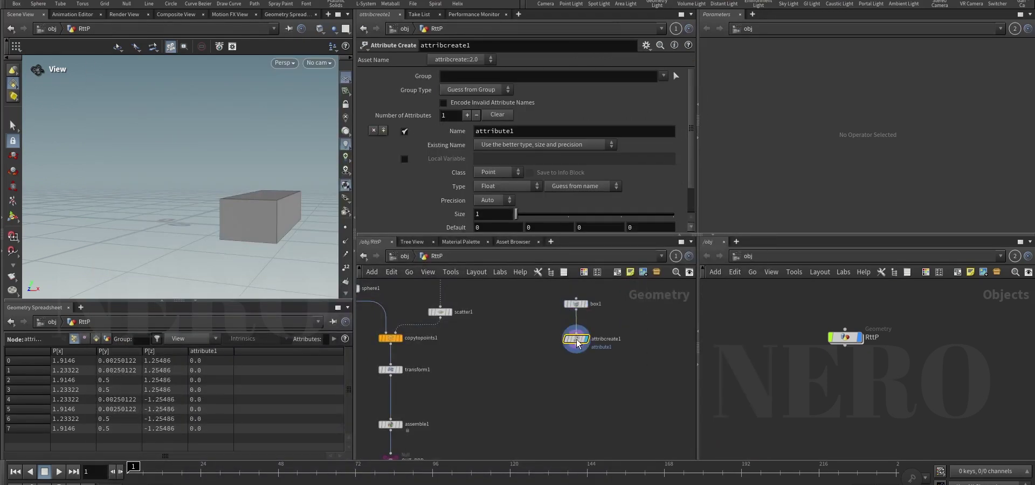
Name the created attribute v and make it a Vector
text(v)
click(514, 187)
click(503, 203)
scroll(498, 217, down, 1)
drag(200, 226, 212, 242)
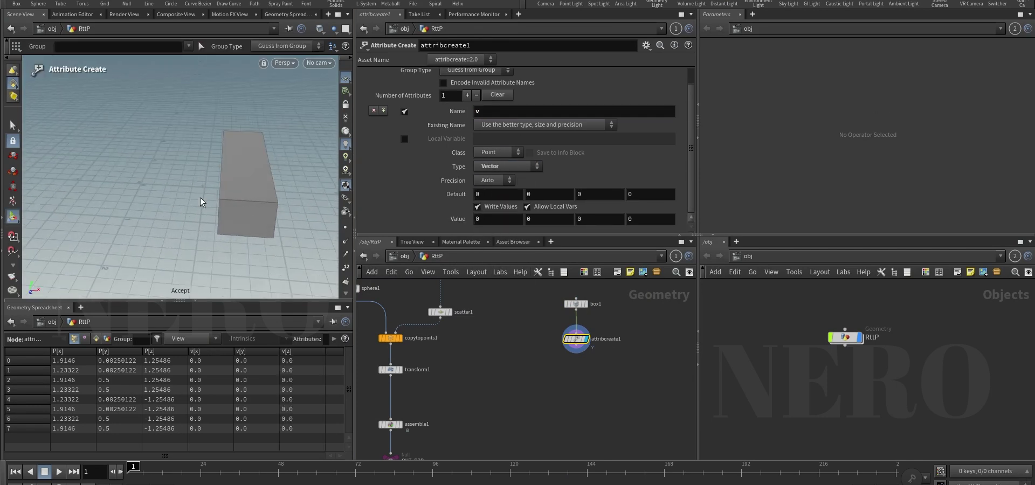
drag(136, 190, 137, 204)
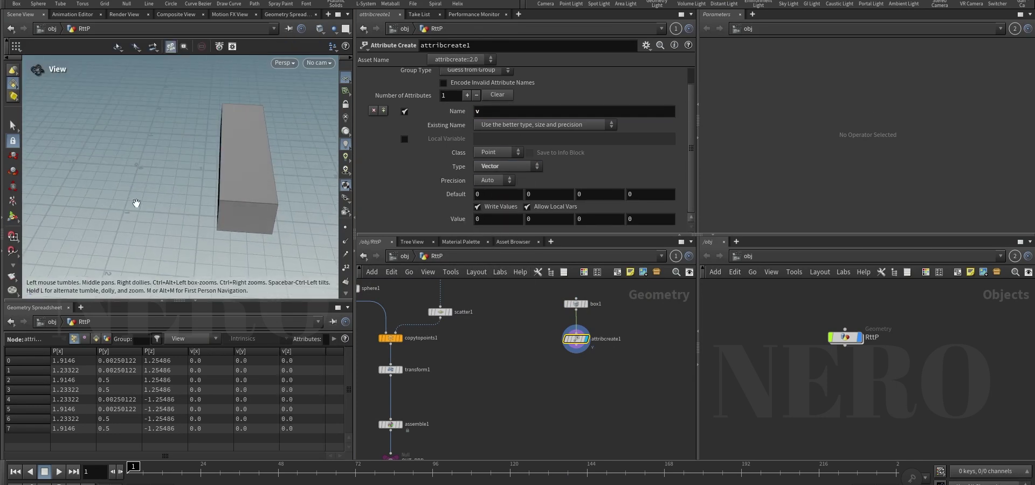
Set the v attribute's X value to -1 so it points from the box towards the spheres
click(488, 219)
text(-1)
key(Return)
Examine the box and its position relative to the spheres from several angles, with wireframe shading on and off
drag(250, 148, 232, 178)
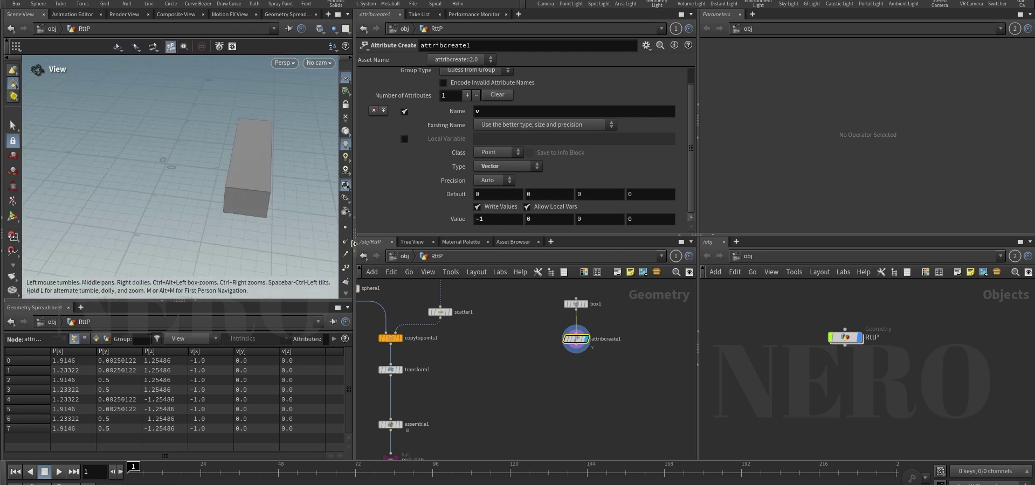
right_drag(303, 248, 326, 89)
mouse_move(212, 149)
mouse_down()
mouse_move(223, 120)
mouse_move(214, 139)
mouse_up()
key(w)
middle_drag(229, 138, 251, 156)
drag(252, 155, 287, 148)
right_drag(286, 147, 295, 107)
mouse_move(257, 131)
mouse_down()
mouse_move(137, 184)
mouse_move(133, 151)
mouse_move(195, 204)
mouse_move(218, 186)
mouse_move(218, 169)
mouse_up()
key(w)
Add a VDB from Polygons node below the Attribute Create node
scroll(545, 334, up, 2)
click(587, 349)
key(Tab)
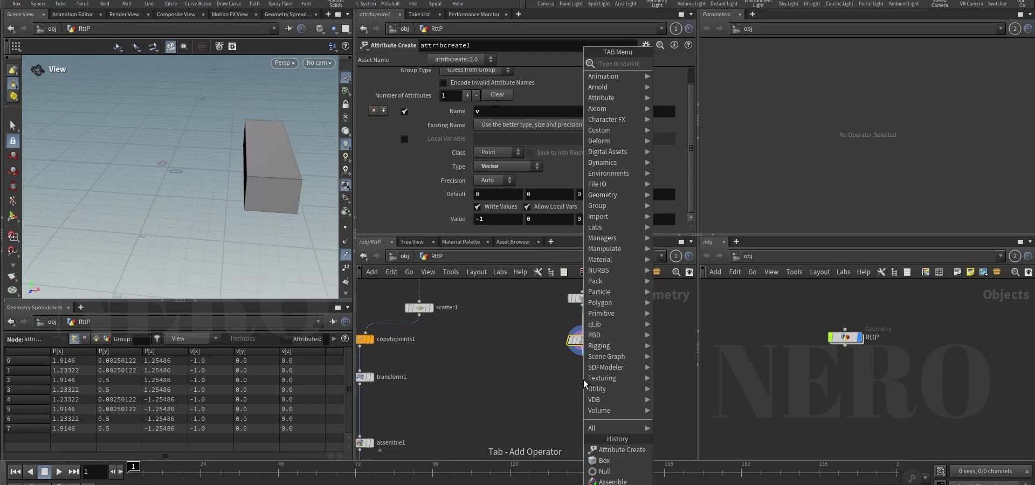
text(vdb fro)
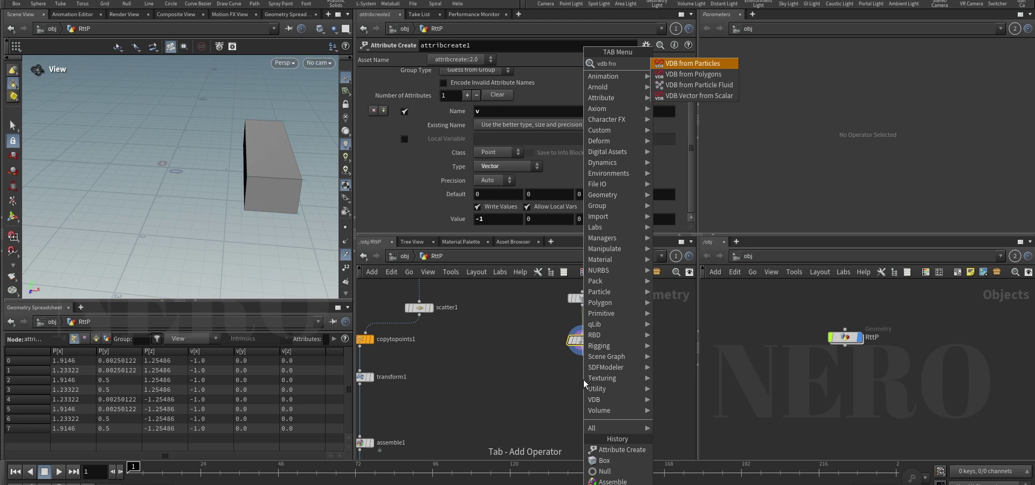
key(Down)
key(Return)
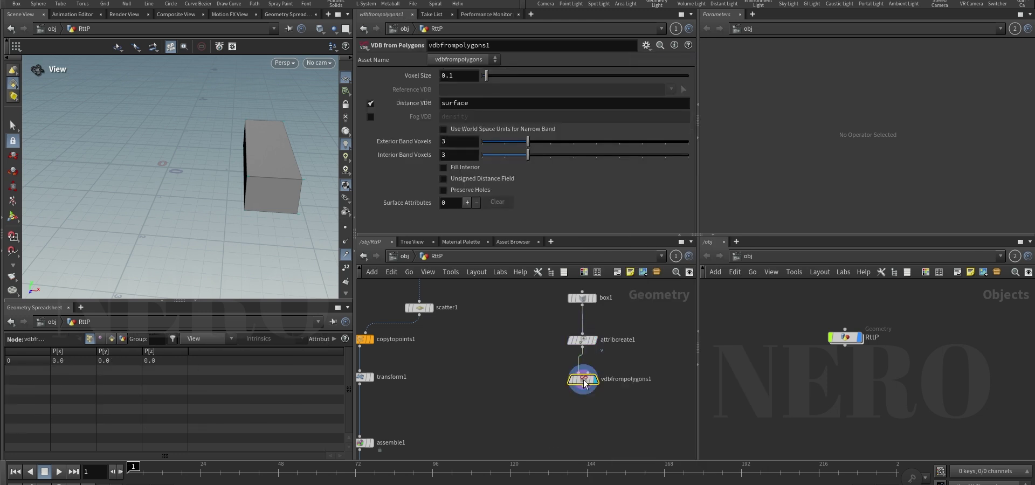
Make the VDB from Polygons node output a density Fog VDB instead of a Distance VDB
click(371, 103)
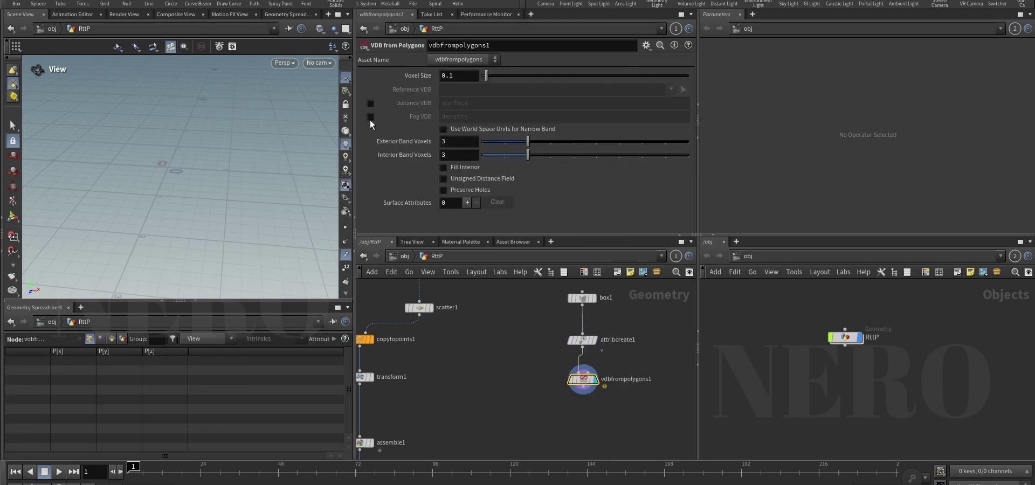
click(370, 116)
middle_drag(251, 162, 255, 177)
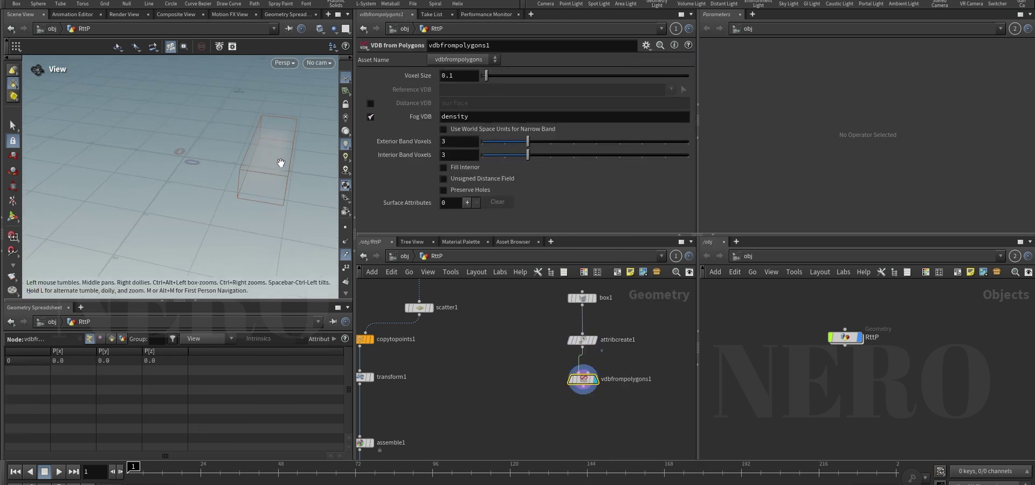
Switch the viewport background colour scheme to Dark
key(d)
click(338, 54)
click(134, 70)
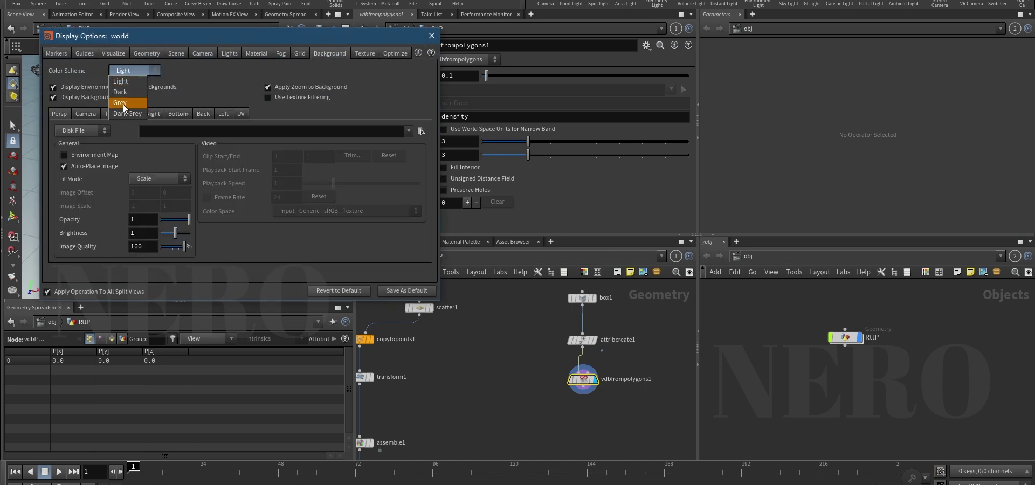
click(121, 96)
click(432, 36)
drag(298, 132, 266, 172)
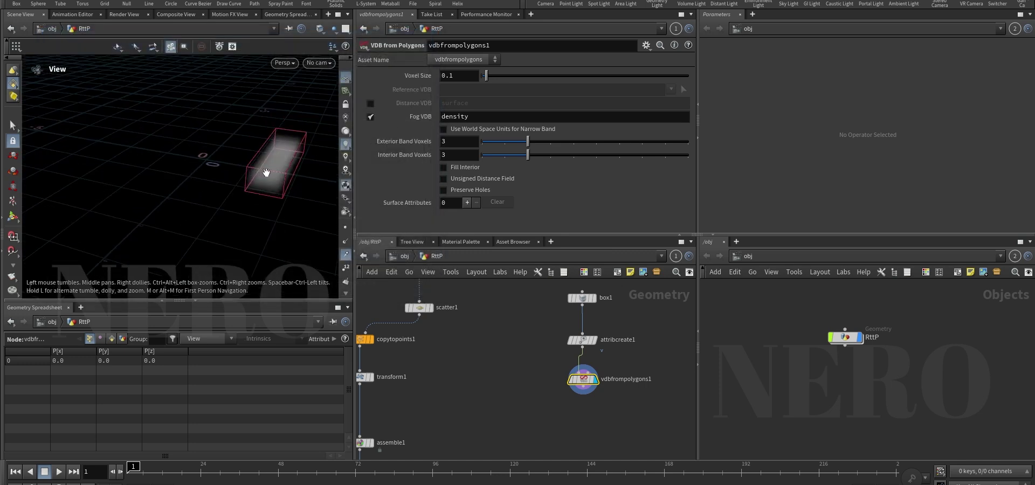
Enable Fill Interior on the VDB and add one surface attribute using point.v
click(474, 169)
click(467, 203)
click(669, 210)
click(696, 216)
scroll(501, 216, down, 1)
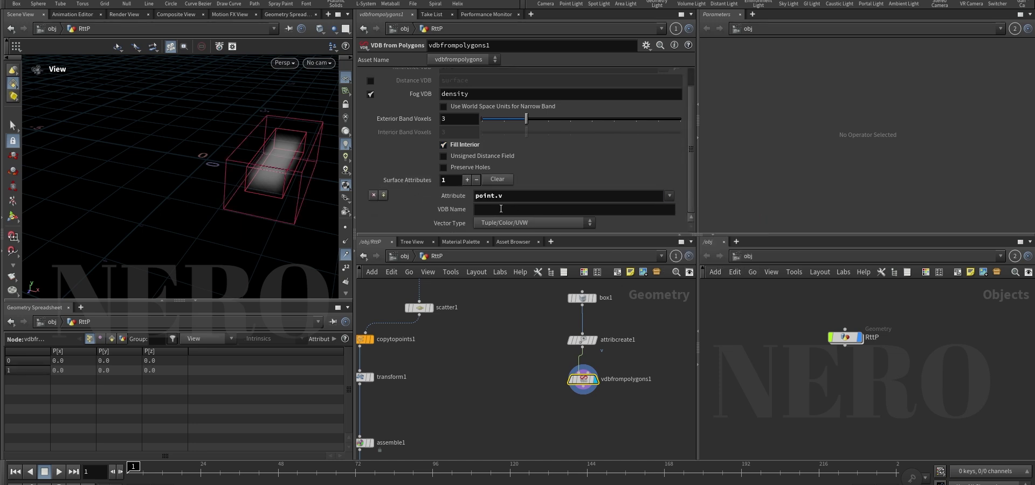
Name the surface attribute's VDB v and set its vector type to Displacement/Velocity/Acceleration
click(505, 225)
click(509, 268)
click(565, 380)
click(556, 350)
Duplicate the OUT_RBD_source null and place the copy below the VDB from Polygons node
middle_drag(530, 376, 553, 333)
scroll(550, 336, down, 2)
scroll(580, 338, up, 1)
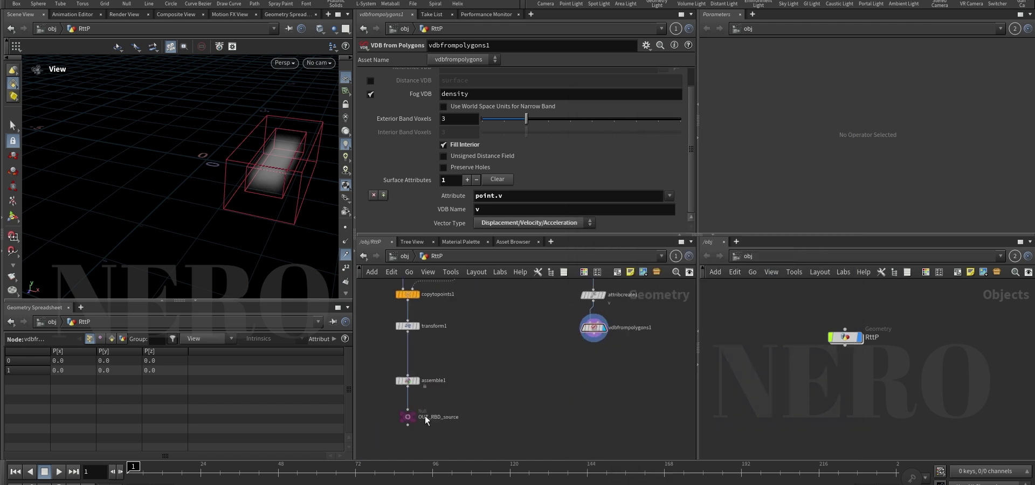
click(408, 411)
scroll(465, 408, up, 2)
key(Escape)
alt+drag(401, 423, 607, 386)
scroll(632, 346, up, 2)
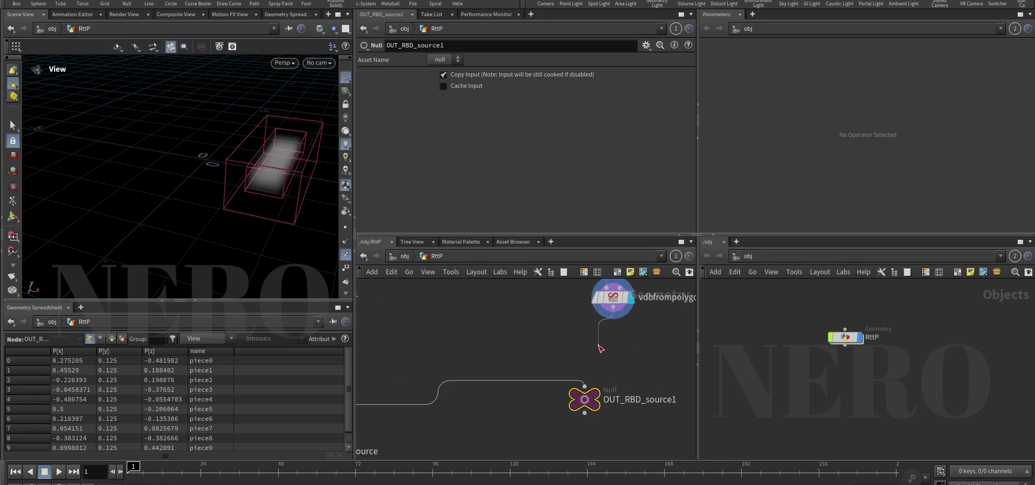
Wire the VDB from Polygons output into the copied null and display that null
click(584, 386)
scroll(518, 339, down, 2)
middle_drag(514, 344, 476, 352)
drag(527, 390, 669, 380)
click(561, 384)
Rename the copied null to OUT_Pyro_source
scroll(570, 382, up, 2)
click(570, 385)
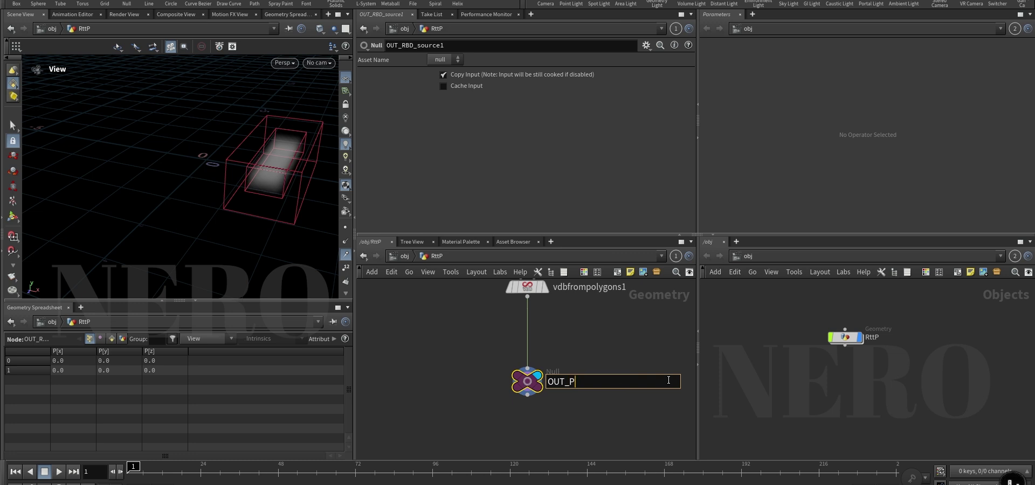
text(Pyro_source)
key(Return)
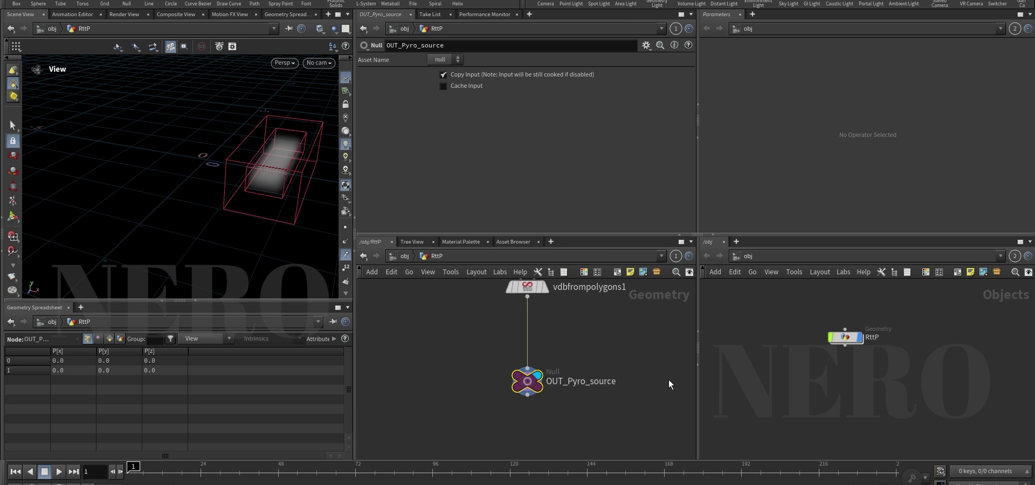
Add a DOP Network with OUT_RBD_source as its first input, and enter the network
scroll(669, 381, down, 3)
middle_drag(511, 455, 534, 373)
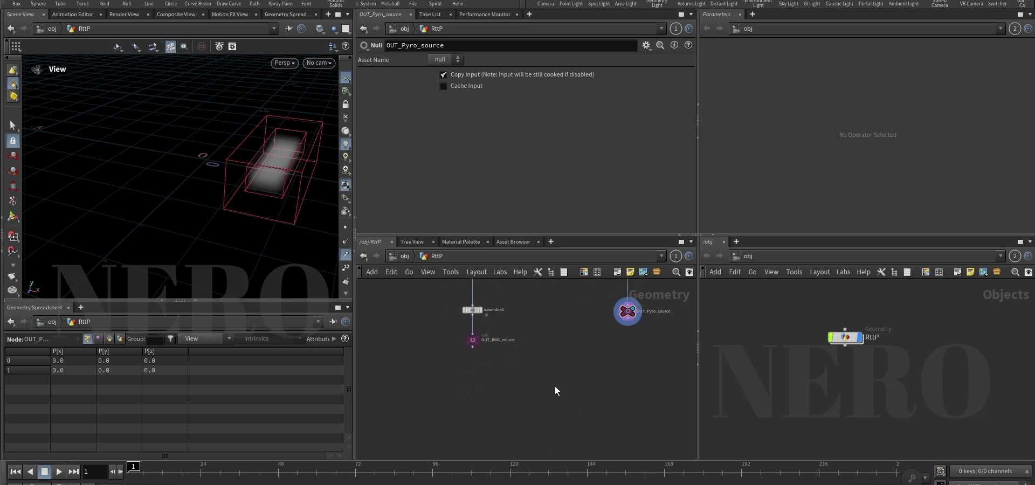
key(Tab)
text(dop)
key(Down)
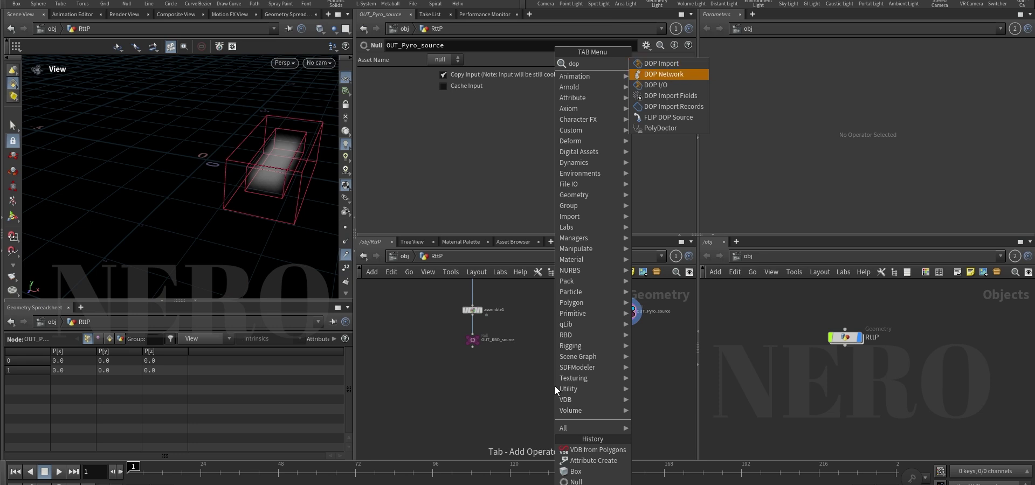
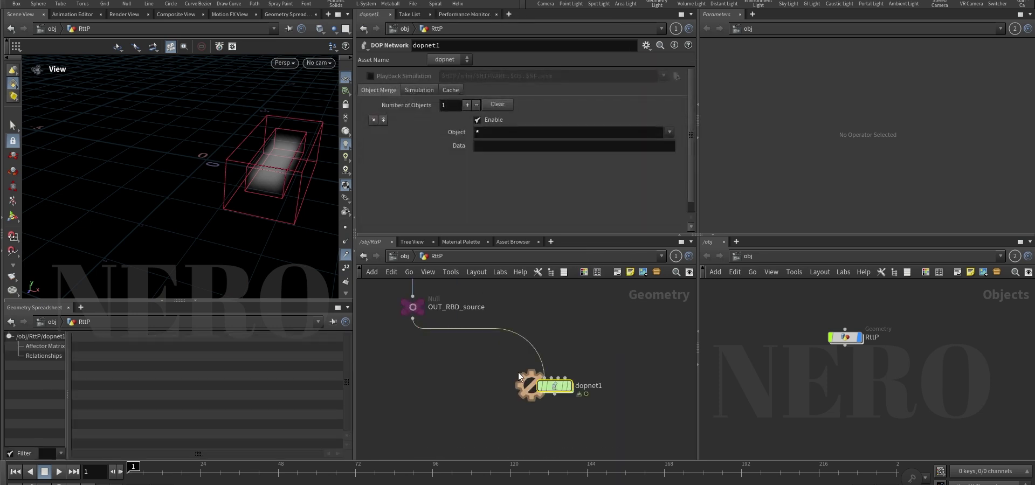
click(543, 379)
double_click(543, 378)
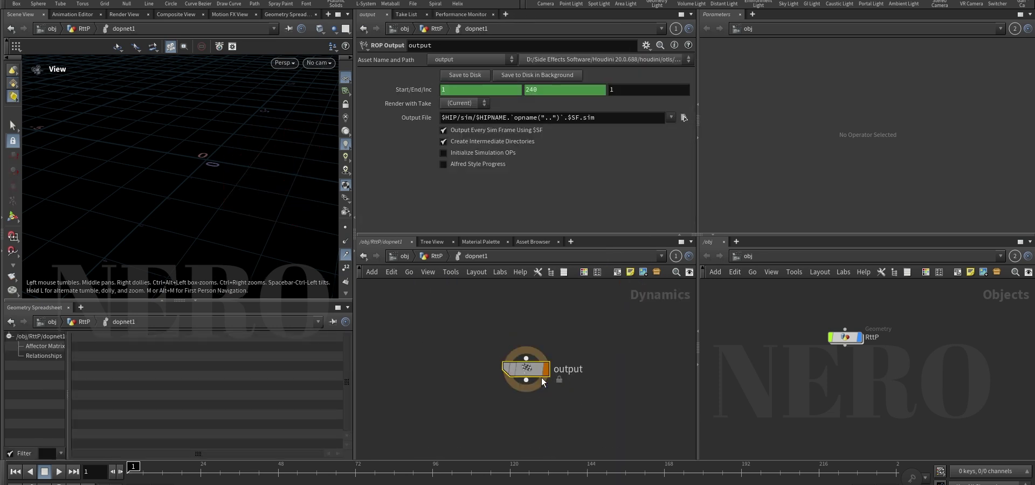
Add a Gravity Force node above the output node and wire it into the output
key(Tab)
text(gravity)
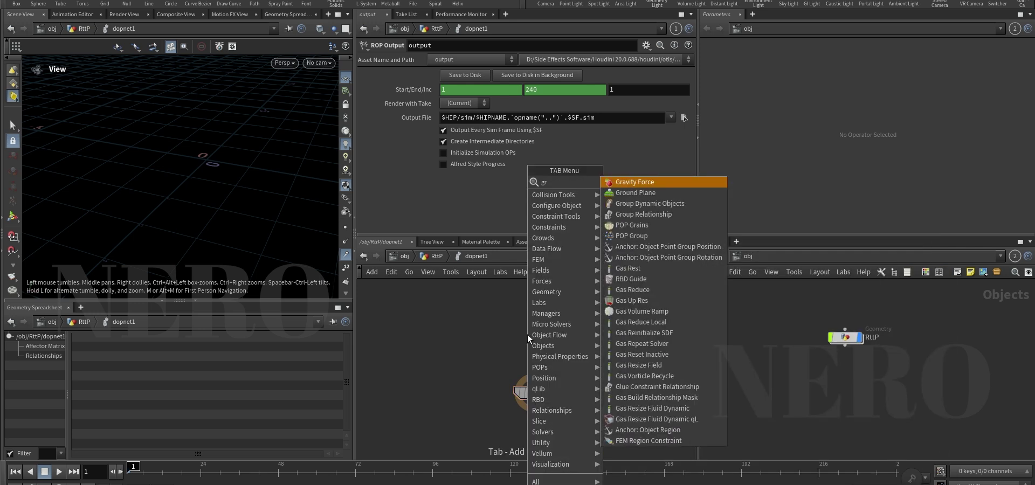
key(Return)
click(534, 322)
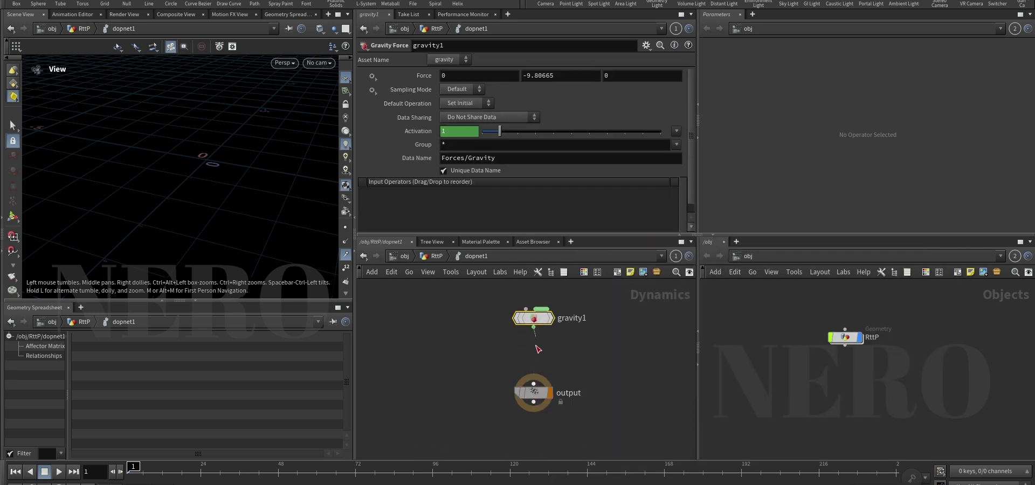
Add a Rigid Body Solver above the gravity node and wire it into gravity's input
scroll(494, 343, down, 2)
middle_drag(465, 322, 476, 371)
scroll(478, 342, up, 1)
click(471, 329)
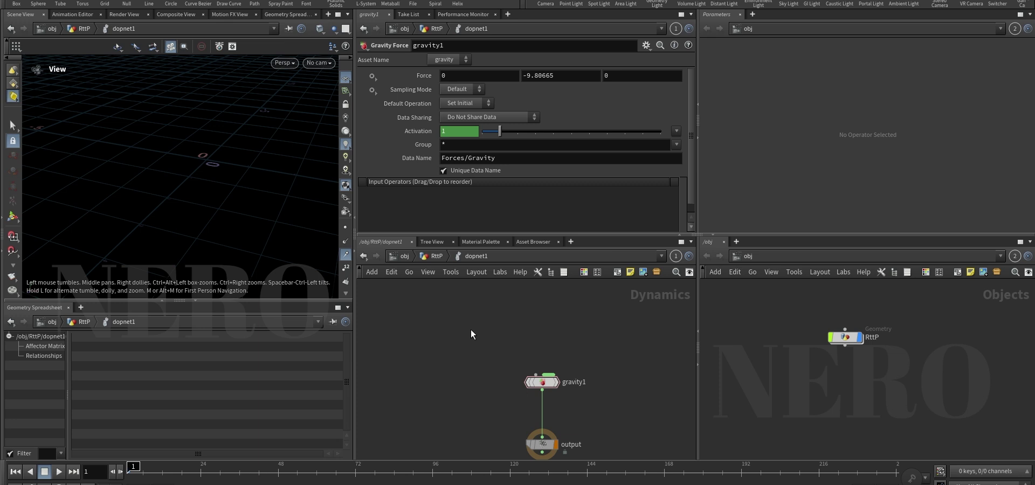
key(Tab)
text(rig)
key(Down)
key(Up)
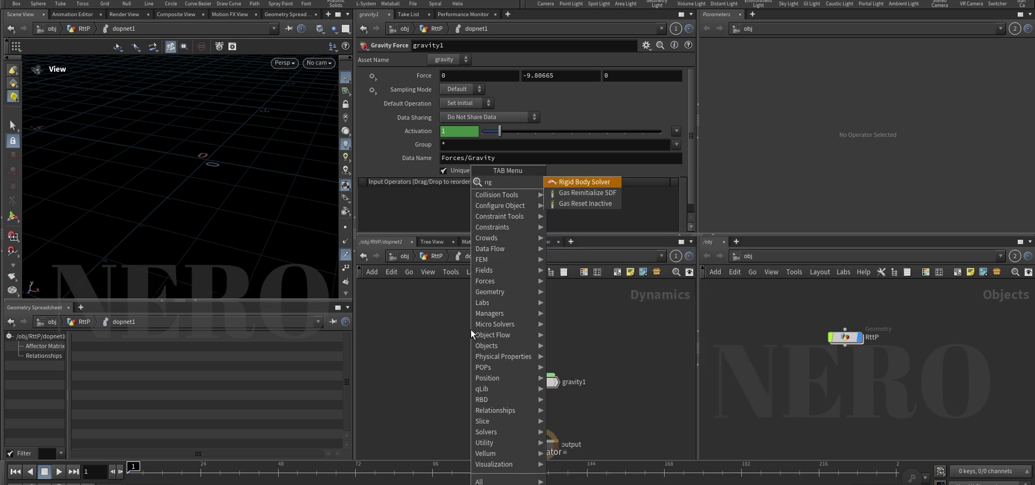
key(Return)
click(471, 329)
drag(471, 336, 543, 327)
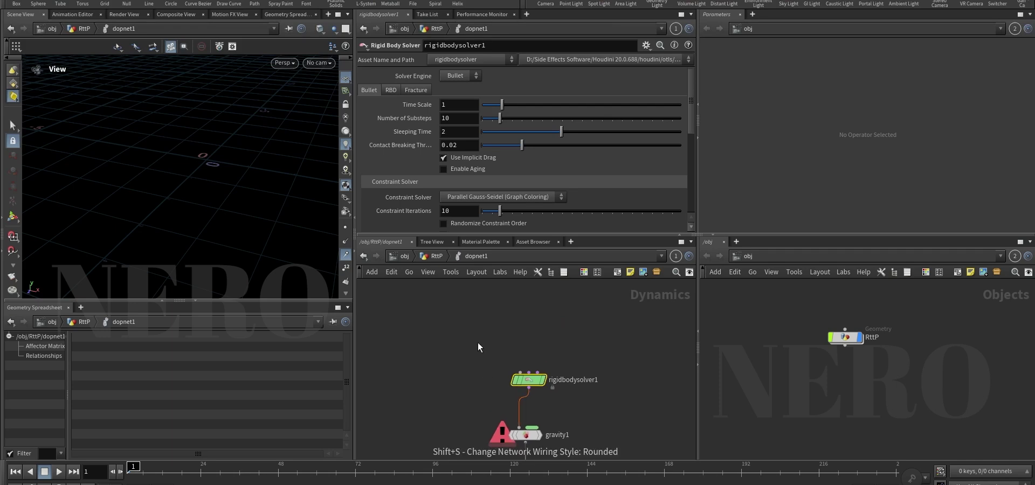
Add an RBD Packed Object feeding the Rigid Body Solver's first input, with First Context Geometry as its geometry source
key(Tab)
text(rbd pack)
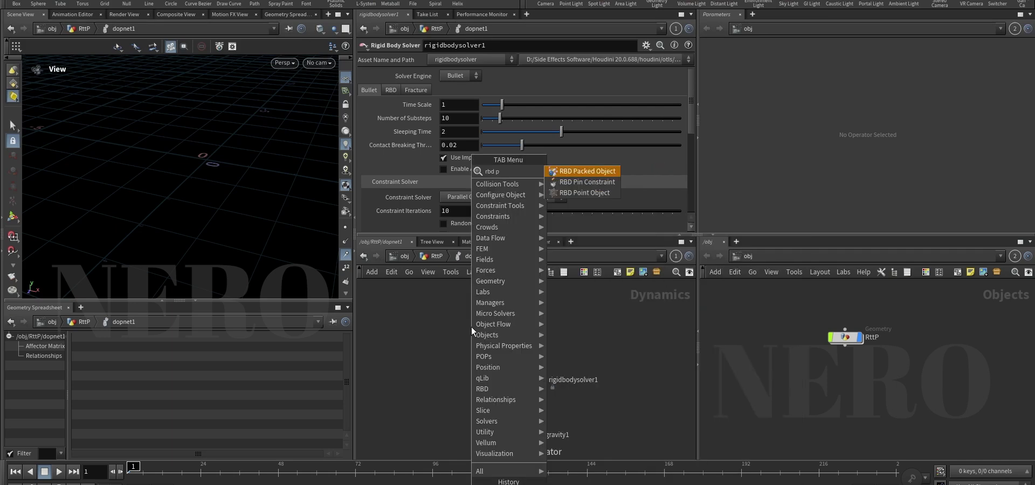
key(Return)
click(471, 330)
drag(471, 335, 520, 372)
click(458, 141)
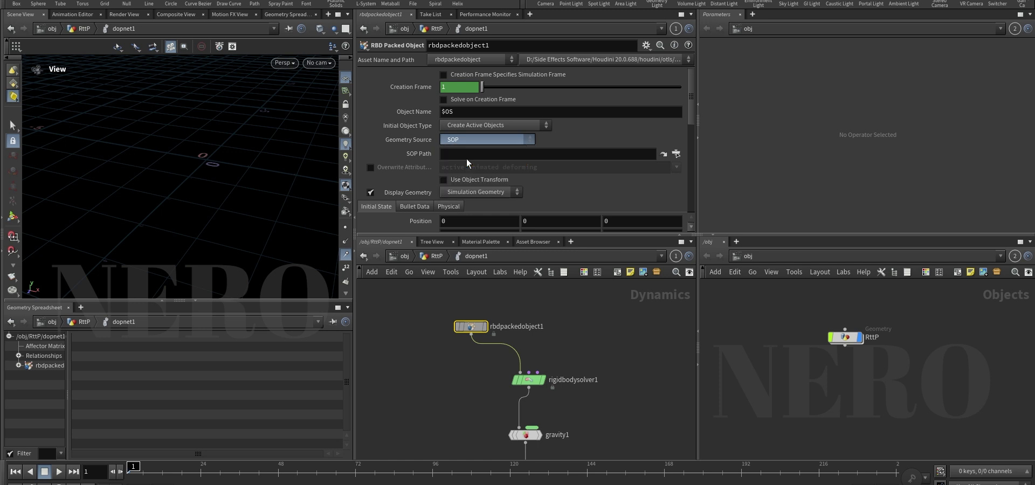
click(467, 159)
Add a Ground Plane node and place it beside the gravity node
middle_drag(434, 412, 453, 342)
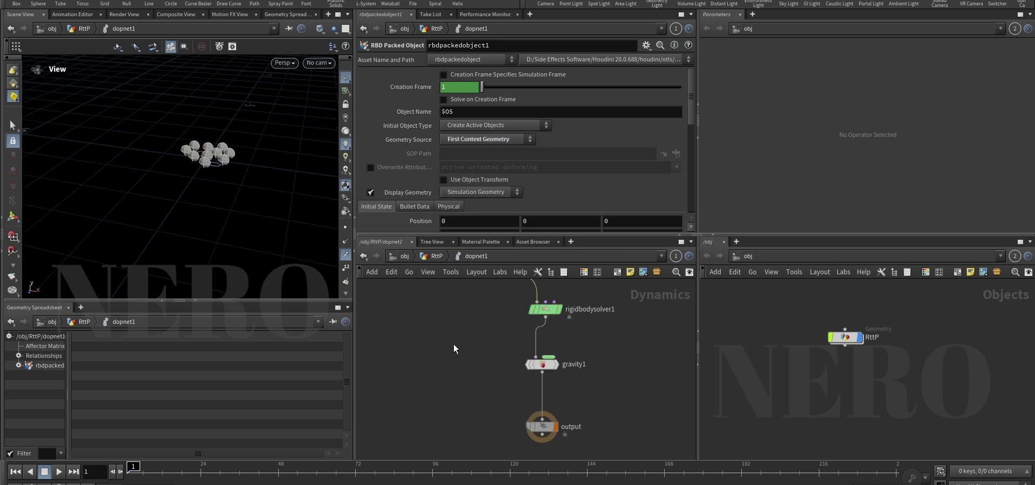
key(Tab)
text(gra)
key(BackSpace)
key(BackSpace)
key(BackSpace)
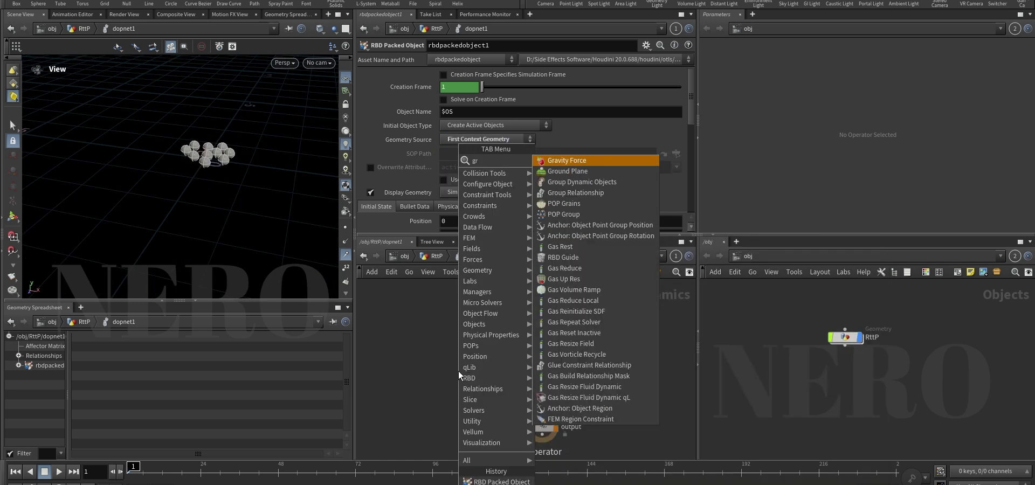
text(ro)
key(Return)
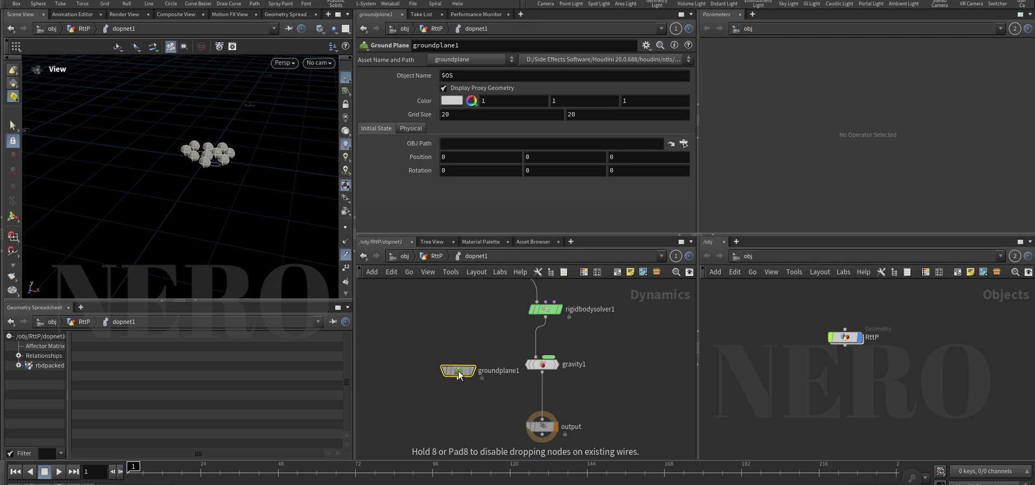
click(431, 343)
Combine the ground plane with the gravity branch through a Merge node before the output, and tidy the ground plane's placement
click(429, 347)
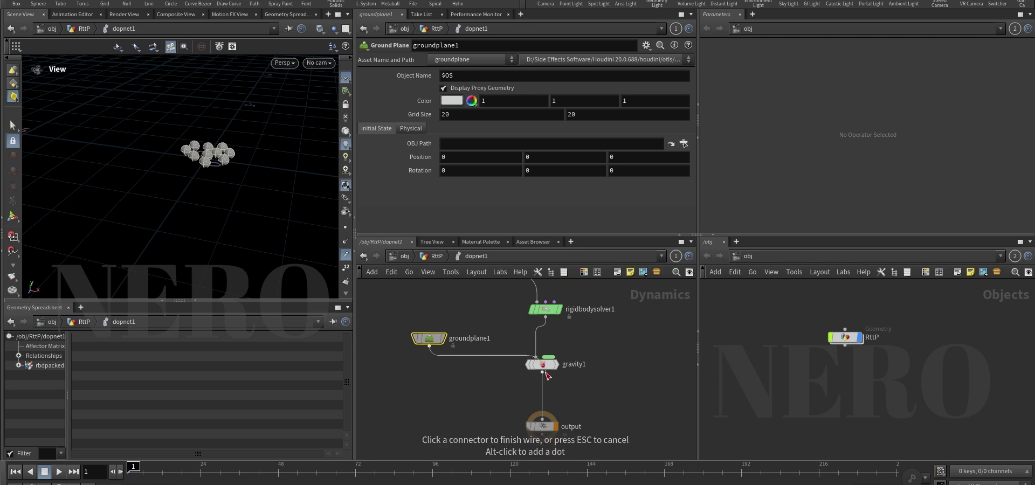
click(546, 373)
click(429, 346)
click(543, 358)
click(479, 382)
click(526, 409)
drag(475, 372, 532, 393)
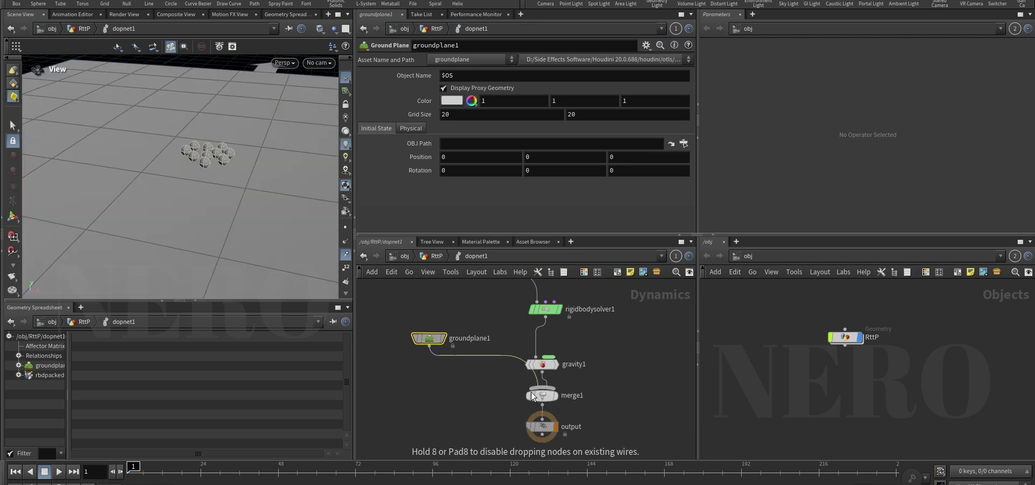
drag(426, 336, 428, 373)
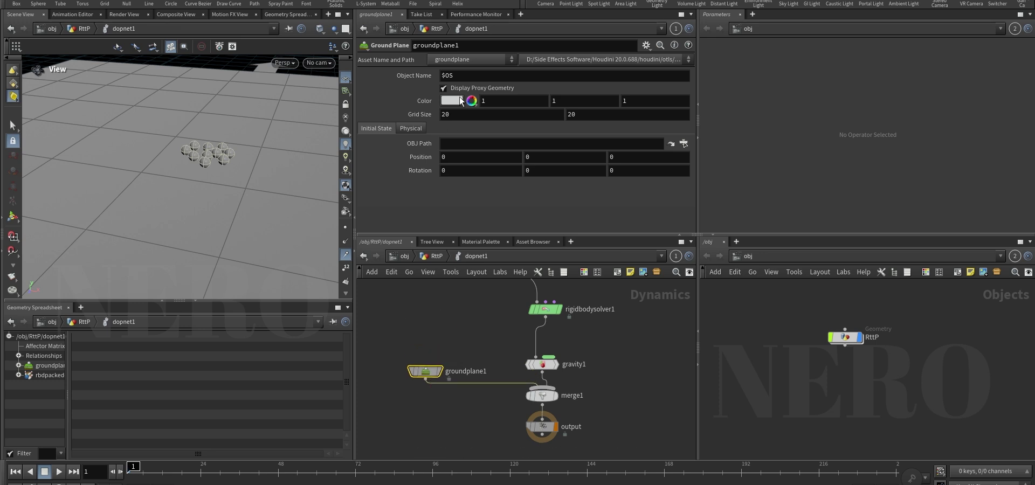
Turn off Display Proxy Geometry on the ground plane, move the output node lower, and play back the simulation
click(444, 88)
right_drag(242, 155, 238, 196)
middle_drag(493, 371, 487, 349)
drag(536, 408, 536, 425)
right_drag(243, 151, 248, 170)
drag(248, 171, 247, 198)
key(Up)
key(Up)
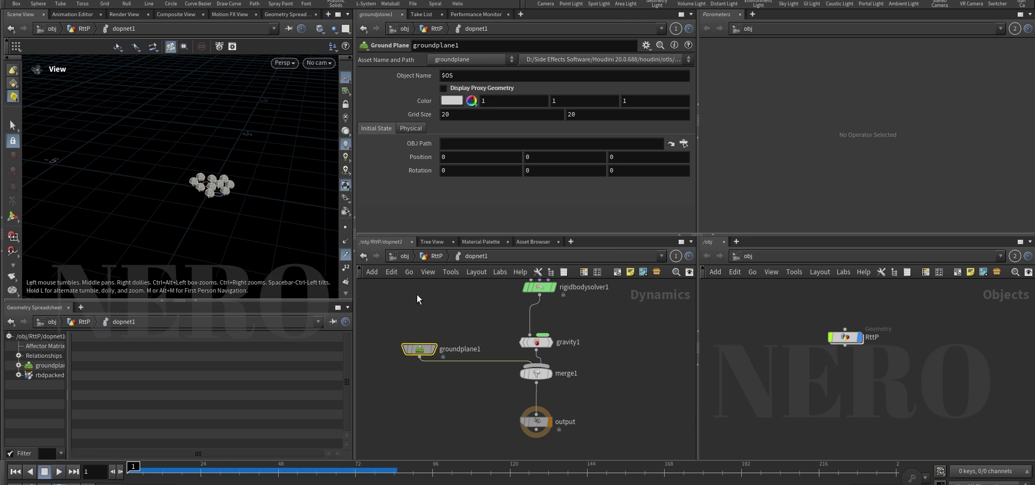
Insert an Attribute Create node between assemble1 and OUT_RBD_source in the RttP geometry network
key(u)
middle_drag(419, 394, 416, 307)
ctrl+drag(446, 314, 444, 360)
middle_drag(483, 319, 486, 344)
key(Tab)
text(attcr)
key(Return)
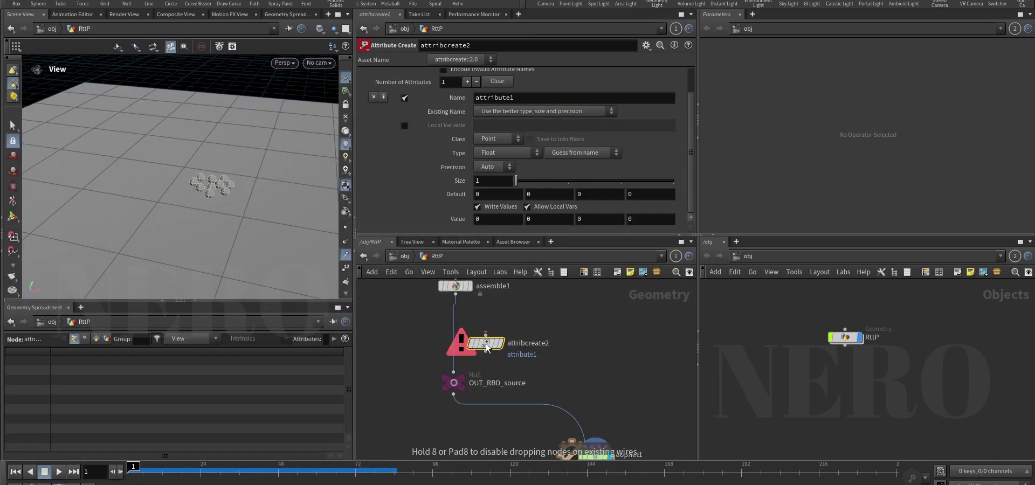
click(457, 341)
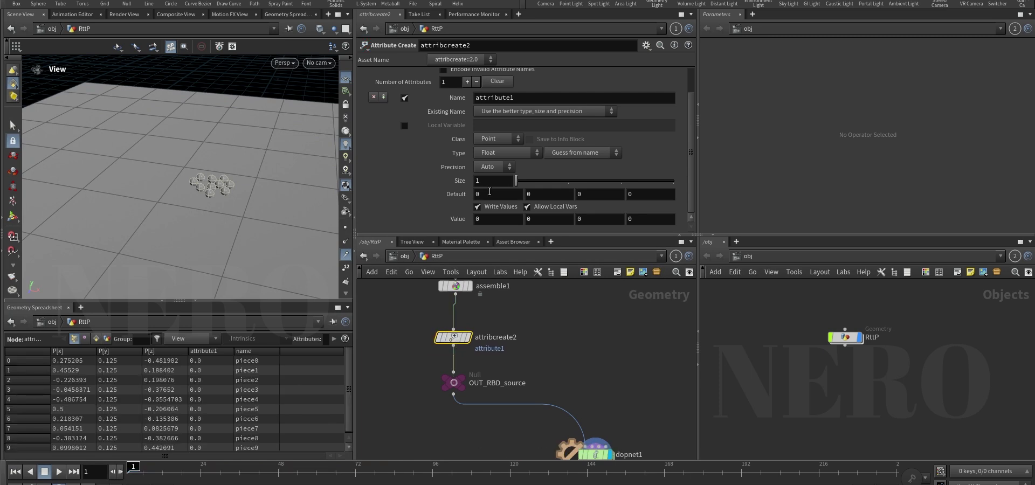
Name the new attribute v and set its type to Vector
double_click(497, 98)
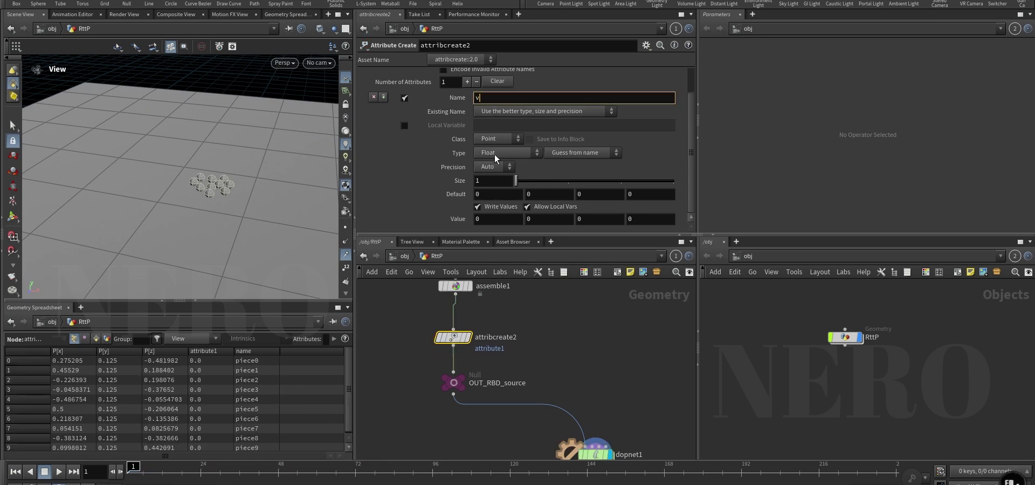
text(v)
click(494, 154)
click(497, 183)
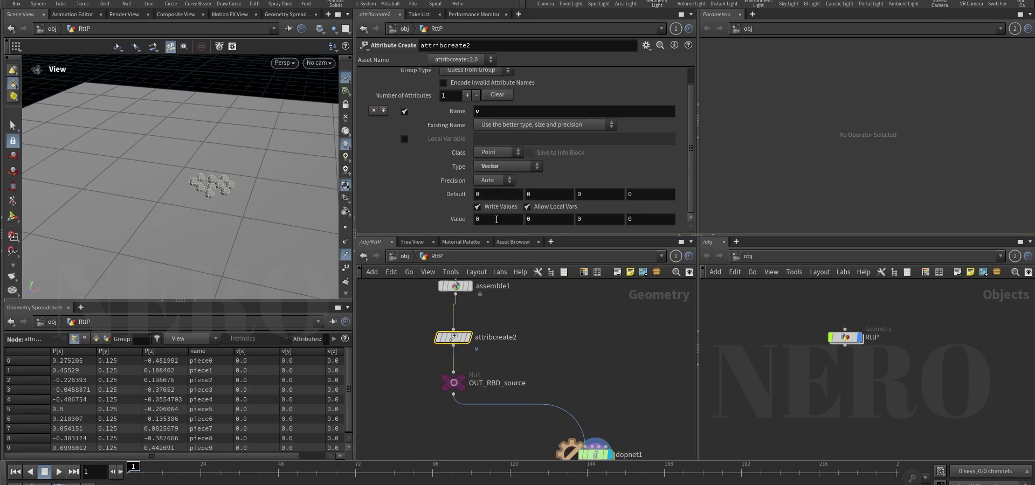
scroll(562, 307, down, 3)
Enable Inherit Velocity from Point Velocity on the RBD packed object inside dopnet1
click(576, 379)
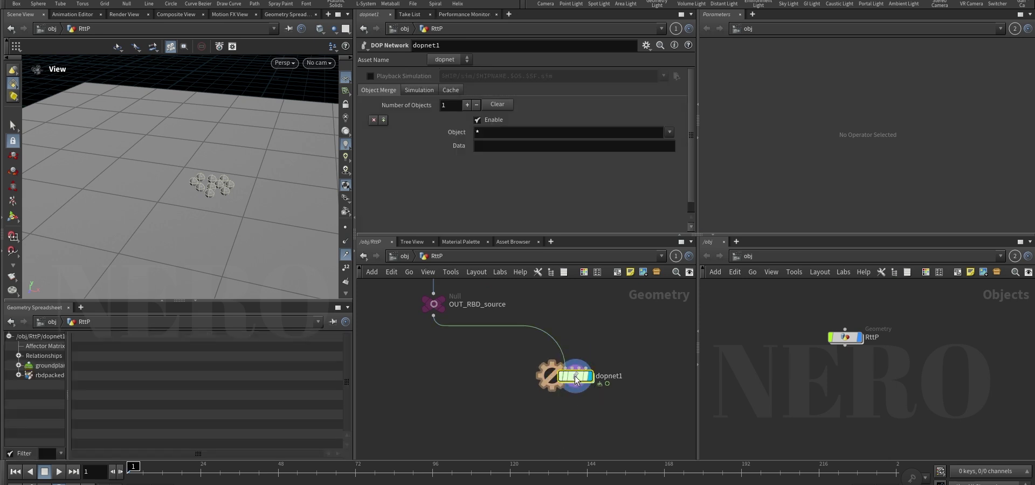
double_click(576, 380)
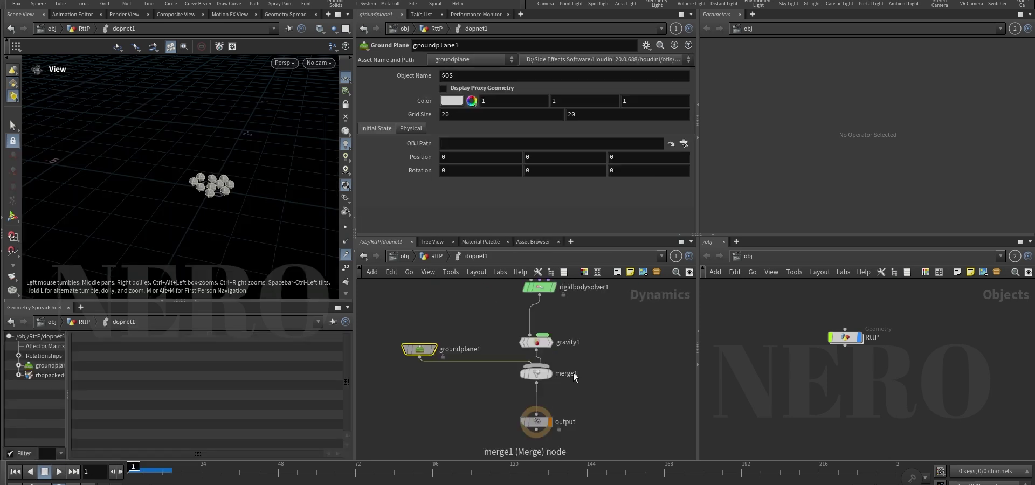
middle_drag(467, 320, 469, 398)
click(481, 322)
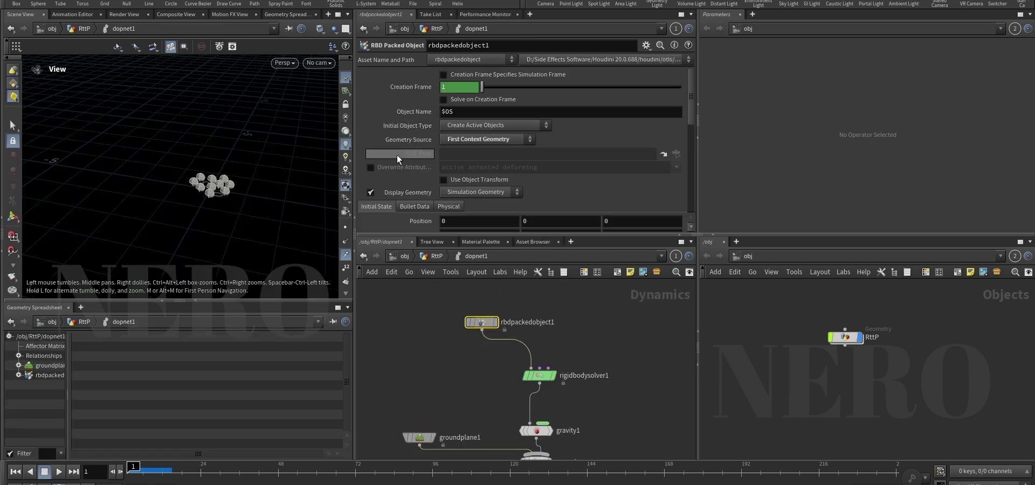
scroll(397, 154, down, 4)
click(443, 162)
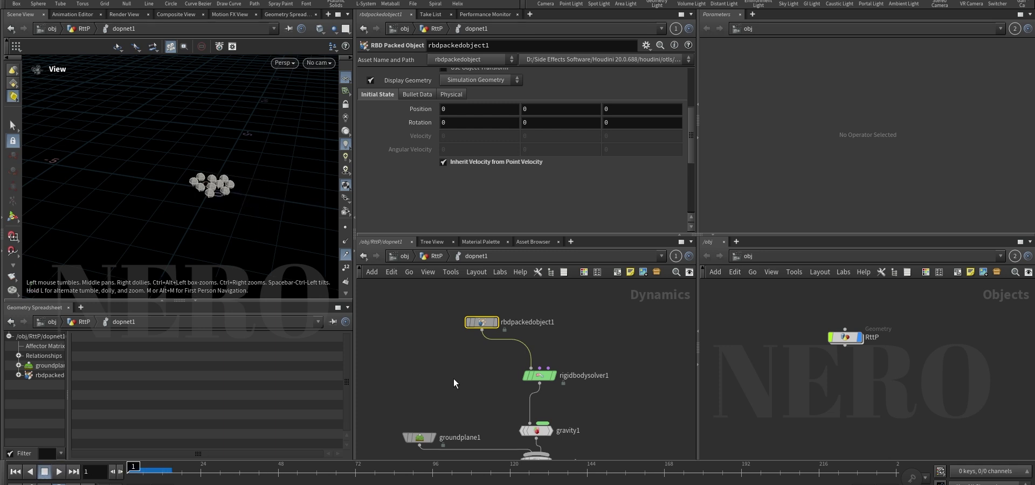
Delete the new Attribute Create node and disable Inherit Velocity from Point Velocity on the RBD packed object
key(u)
drag(415, 332, 433, 322)
key(Delete)
scroll(556, 379, up, 1)
double_click(565, 425)
click(466, 163)
scroll(469, 370, down, 2)
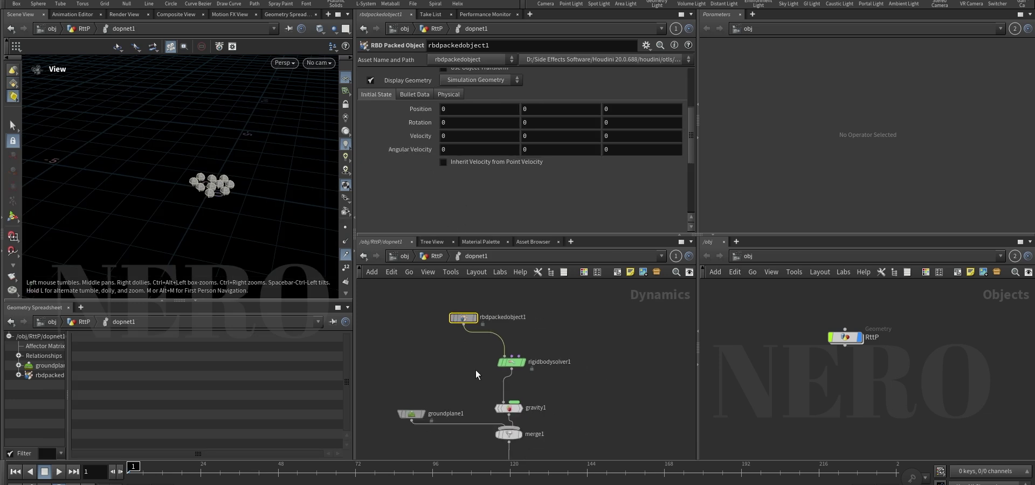
Shorten the timeline's playback frame range
shift+drag(504, 386, 504, 368)
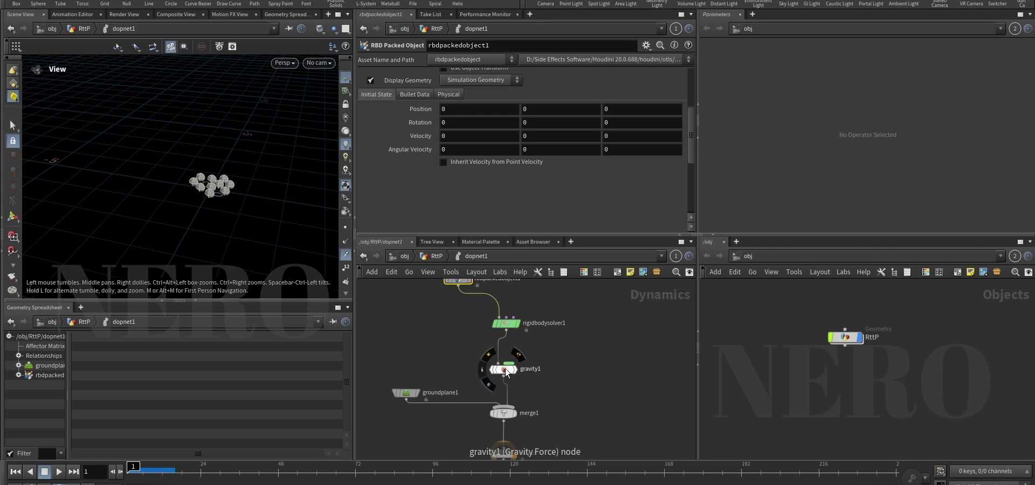
middle_drag(604, 315, 564, 356)
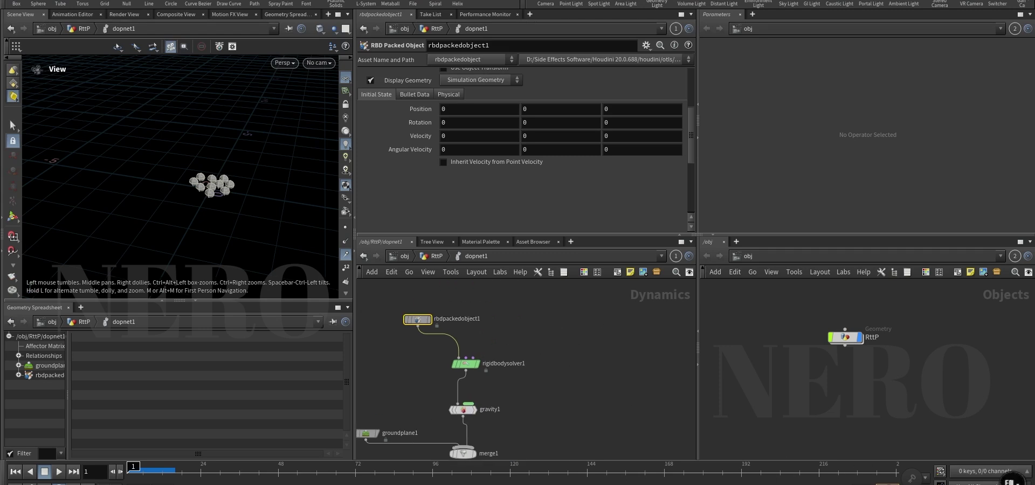
key(Return)
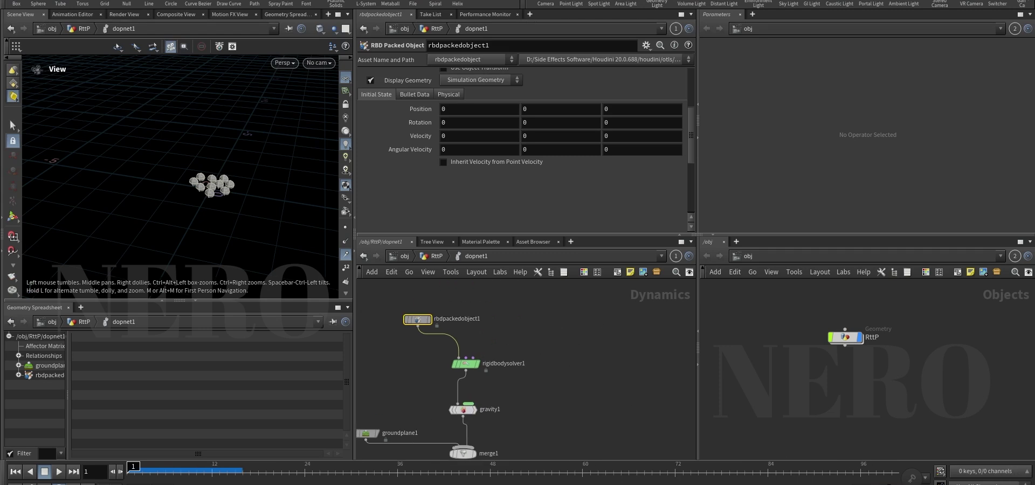
scroll(553, 384, down, 2)
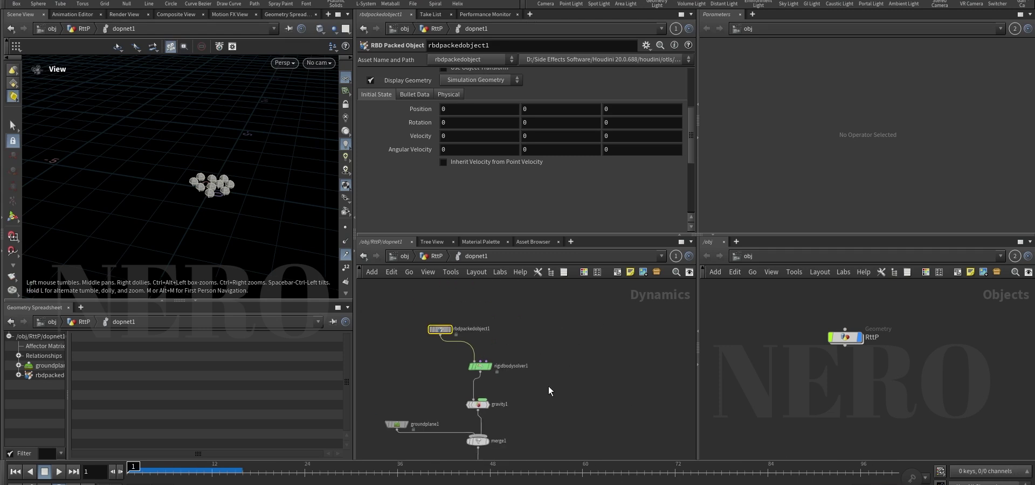
Add a Pyro Solver (Sparse) node beside the rigid body branch
key(Tab)
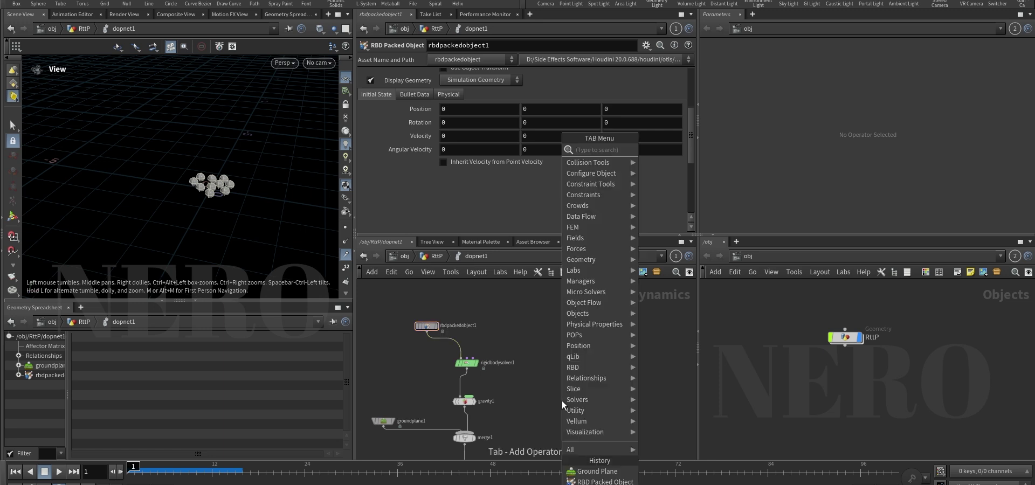
text(so)
key(BackSpace)
key(BackSpace)
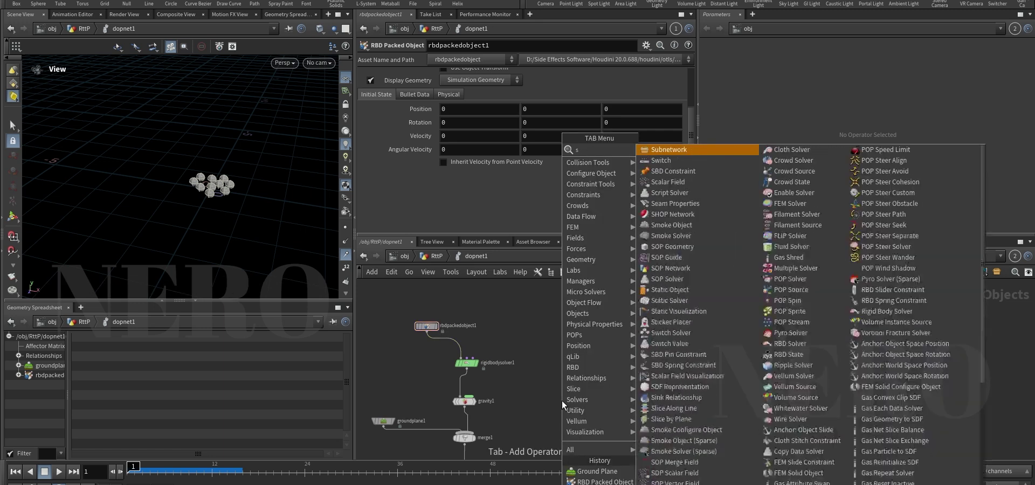
text(pyro)
key(Down)
key(Return)
click(587, 369)
Connect the sparse pyro solver to the output node in place of the rigid body merge, and tidy the solver's placement
drag(587, 365, 591, 355)
middle_drag(572, 411, 571, 378)
middle_drag(473, 446, 475, 396)
drag(448, 405, 514, 406)
click(513, 397)
middle_drag(584, 295, 573, 377)
click(572, 376)
drag(578, 364, 581, 397)
Add a Smoke Object (Sparse) and wire it into the pyro solver's first input
key(Tab)
text(som)
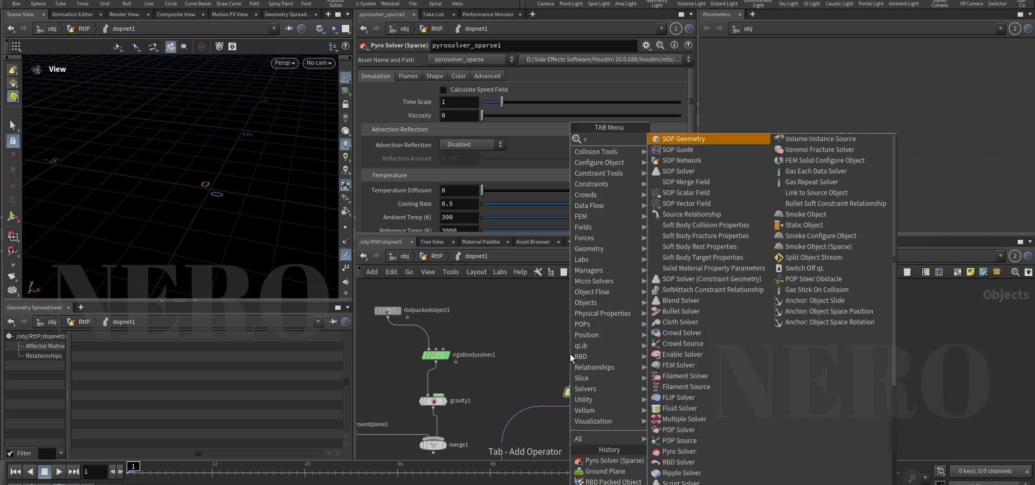
key(BackSpace)
key(BackSpace)
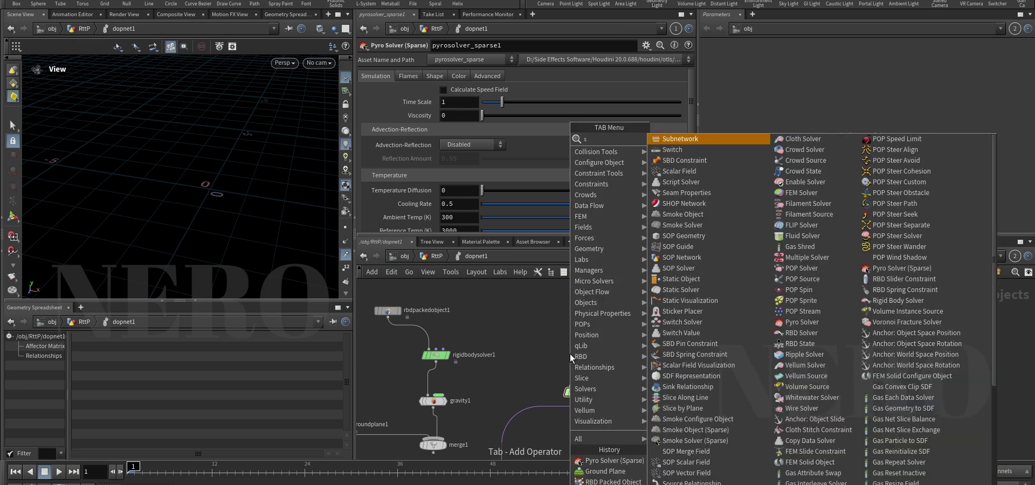
text(mo)
key(Up)
key(Up)
key(Return)
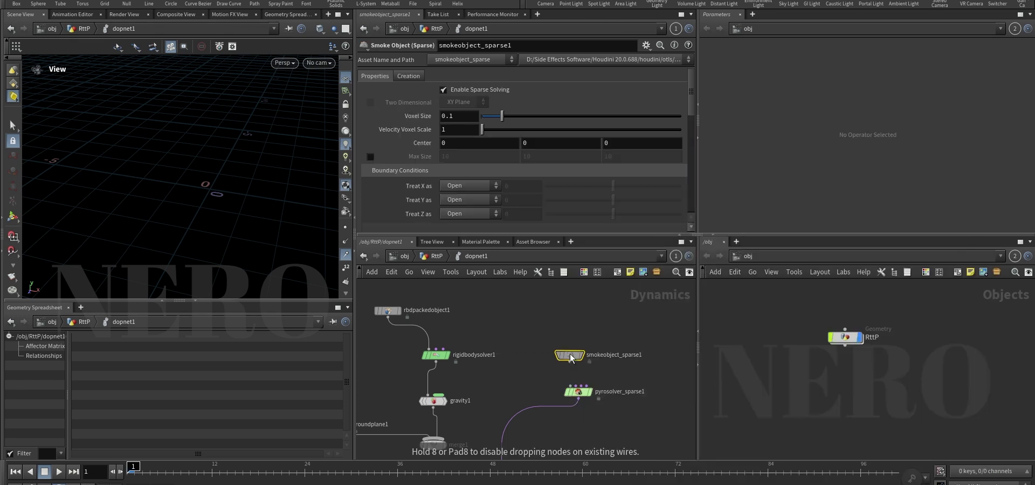
click(542, 347)
drag(542, 348, 571, 386)
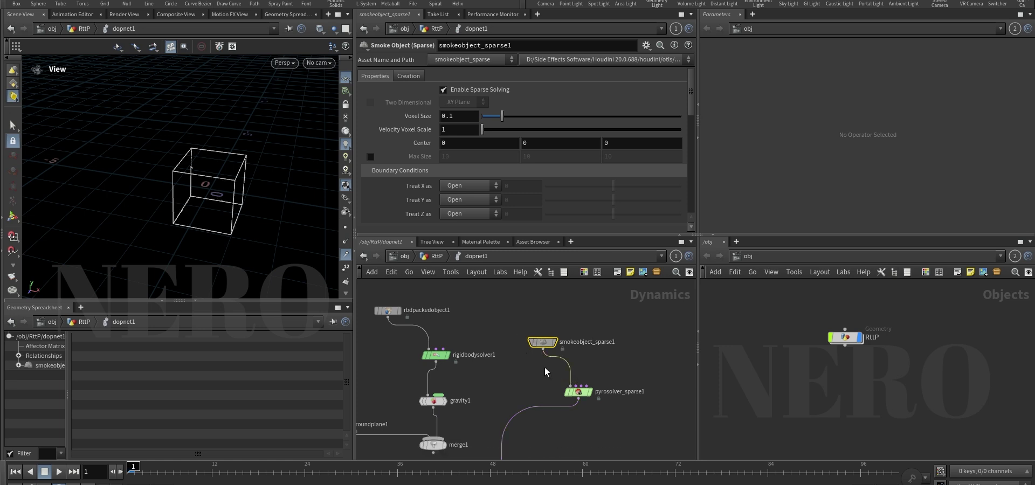
Copy the sparse smoke object's Voxel Size parameter
scroll(538, 368, up, 2)
right_click(416, 112)
click(470, 192)
Connect OUT_Pyro_source to the second input of dopnet1 in the RttP geometry network
key(u)
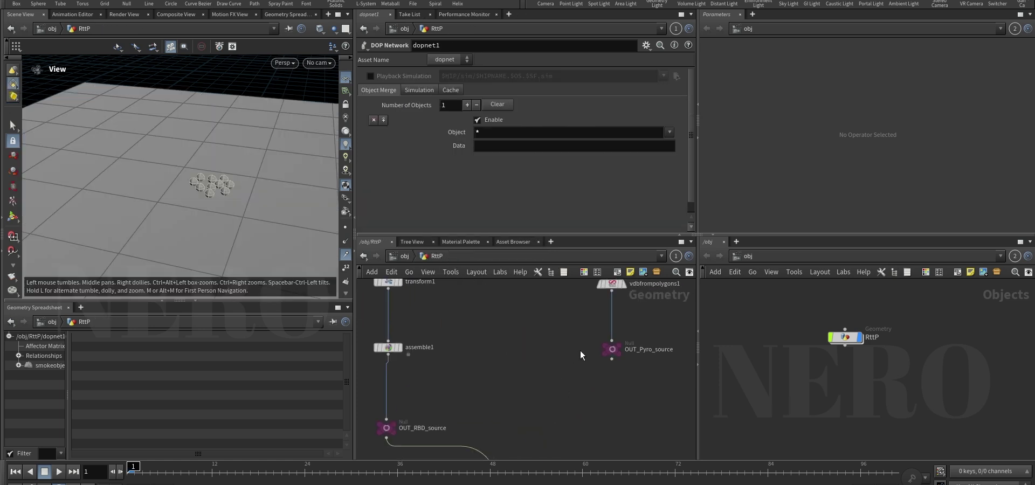
click(595, 360)
middle_drag(536, 397, 555, 450)
scroll(496, 405, up, 1)
click(494, 390)
scroll(534, 357, down, 2)
Paste the copied voxel size as a relative reference into the Voxel Size of vdbfrompolygons1
click(557, 362)
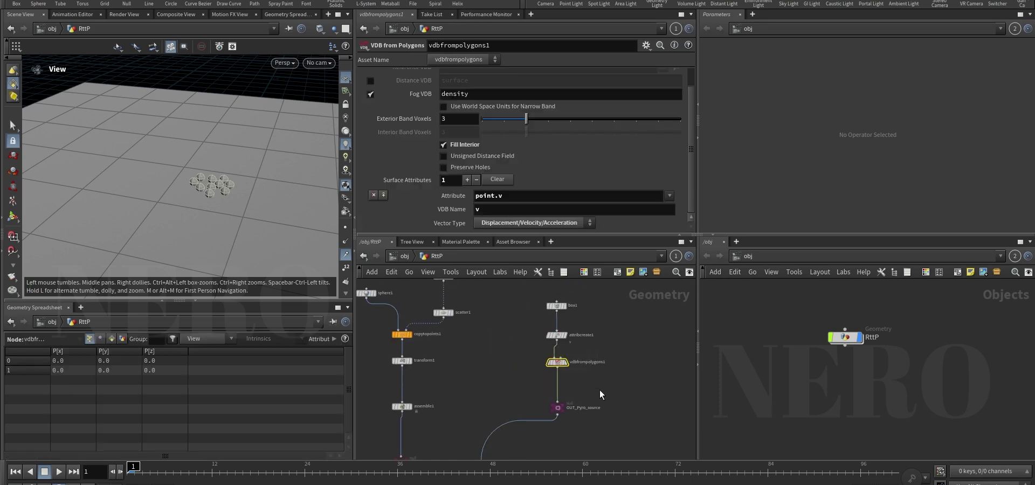
scroll(408, 139, up, 1)
right_click(403, 73)
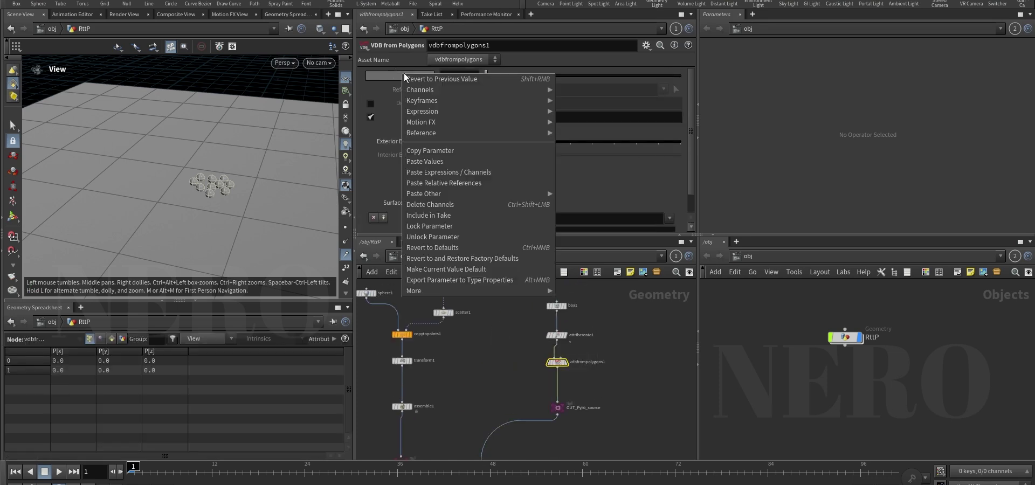
click(431, 184)
click(420, 76)
Set the smoke object's Y boundary condition to Closed Below inside dopnet1
middle_drag(523, 384, 488, 371)
double_click(488, 371)
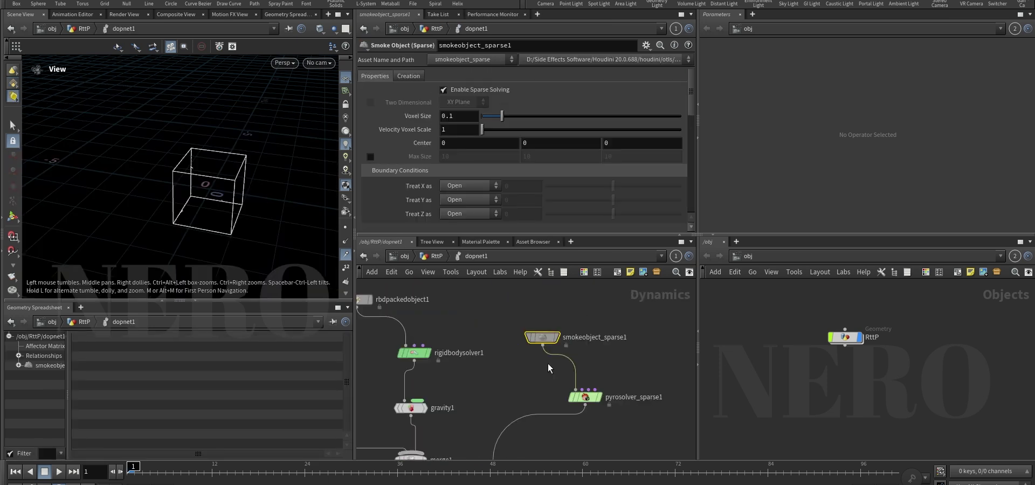
middle_drag(625, 344, 589, 350)
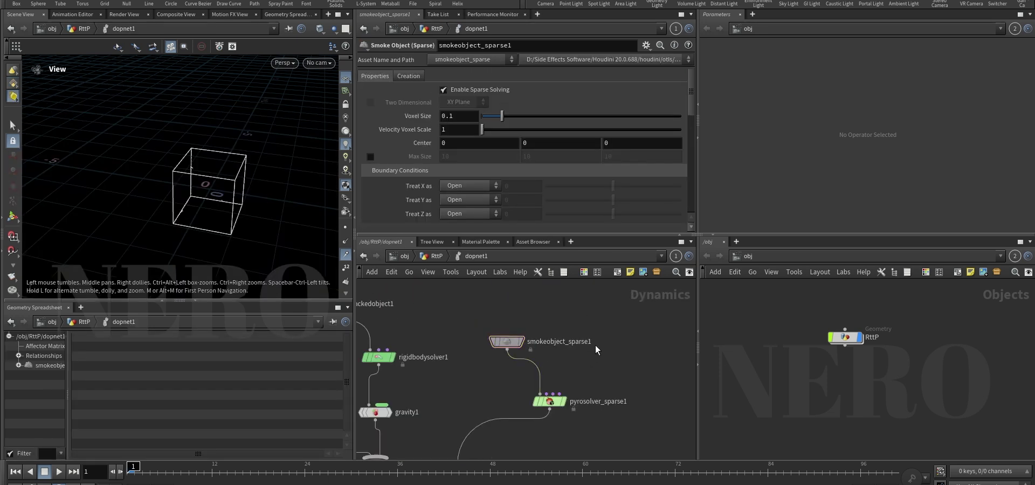
click(470, 199)
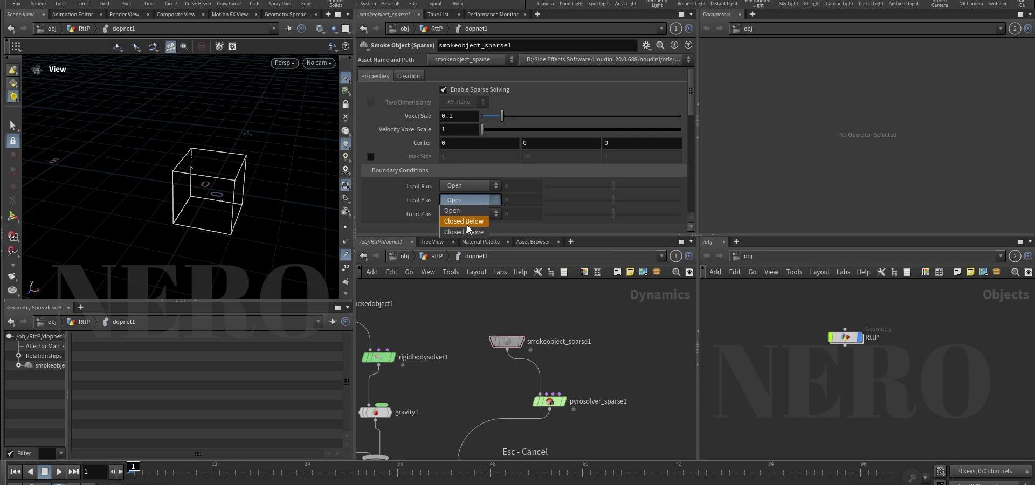
click(467, 224)
drag(208, 213, 206, 183)
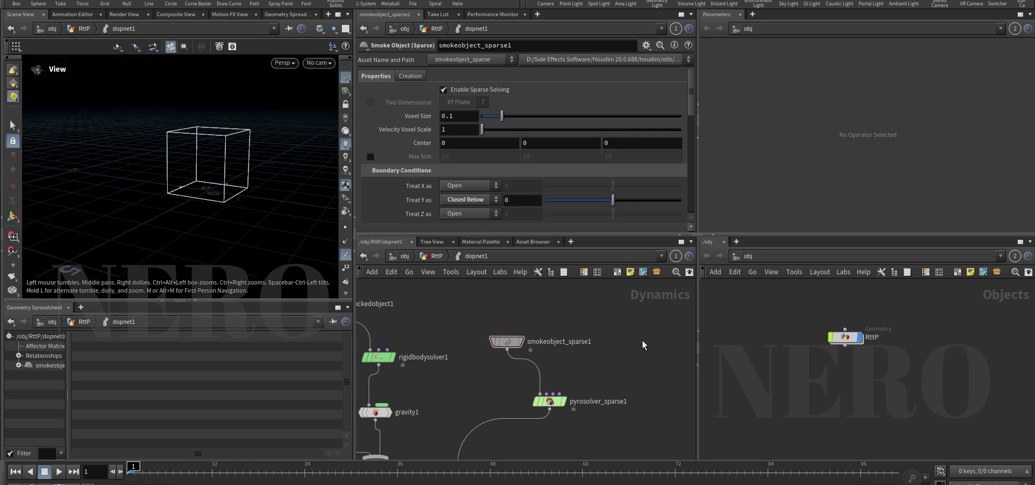
Add a Volume Source node and wire it into the pyro solver's Sourcing input
middle_drag(633, 348, 600, 341)
key(Tab)
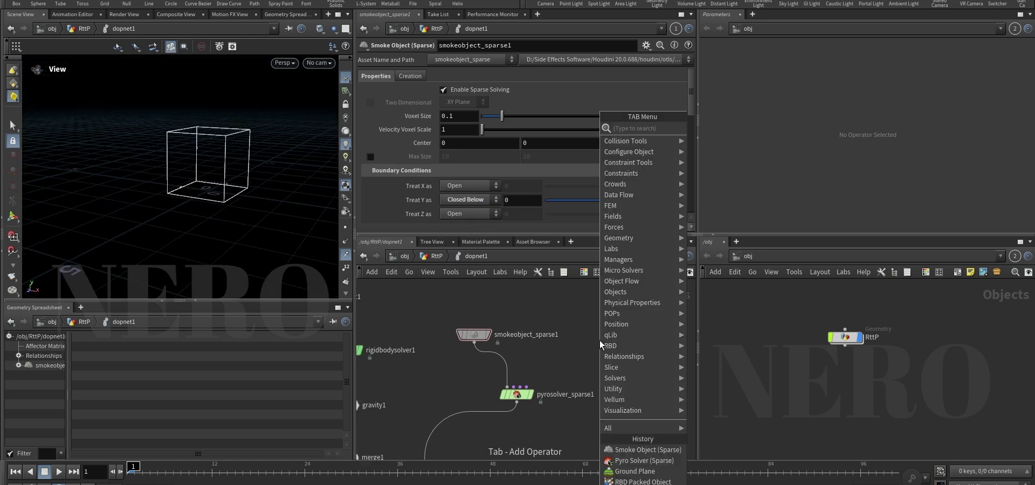
text(volume source)
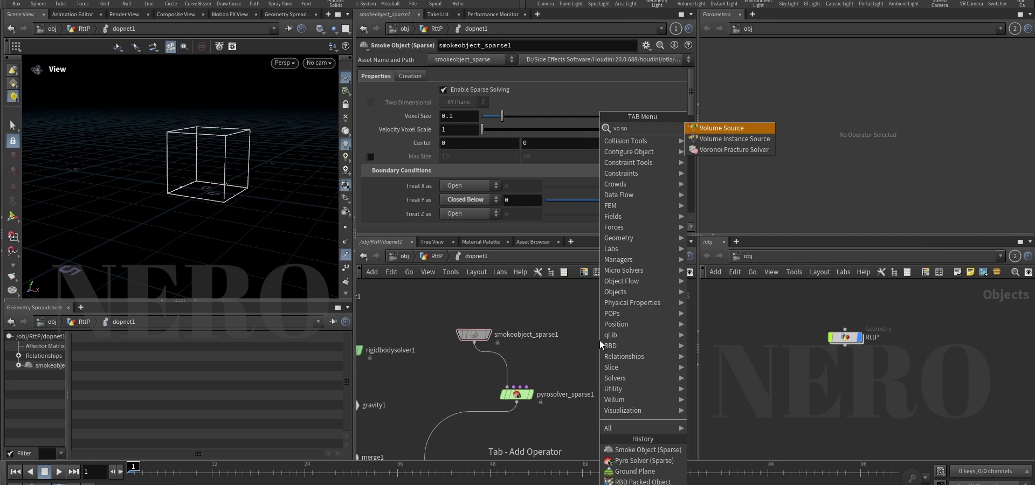
key(Return)
click(599, 348)
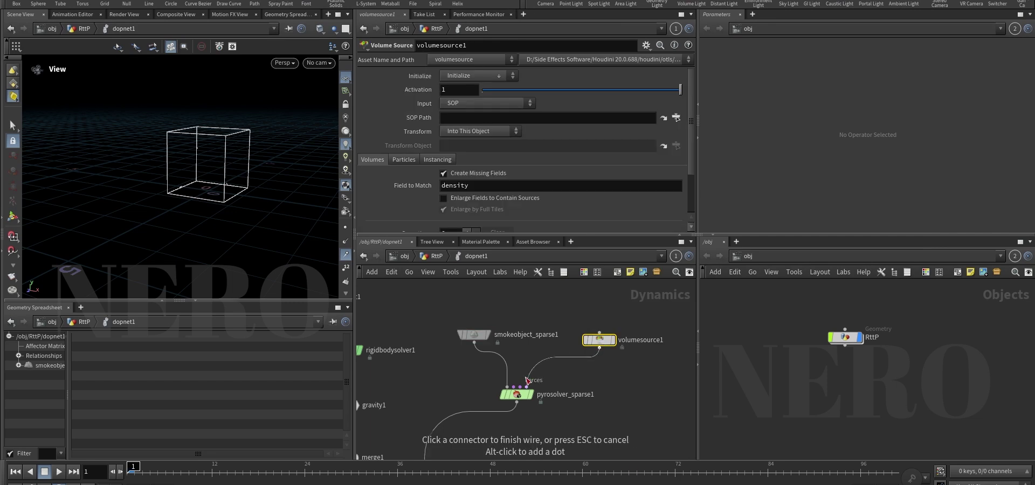
click(521, 386)
scroll(521, 386, up, 5)
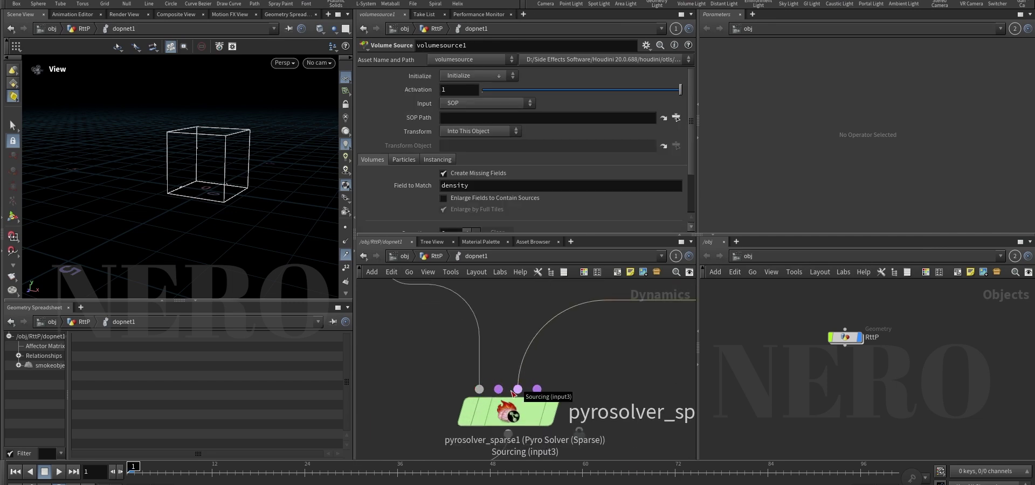
scroll(513, 394, down, 5)
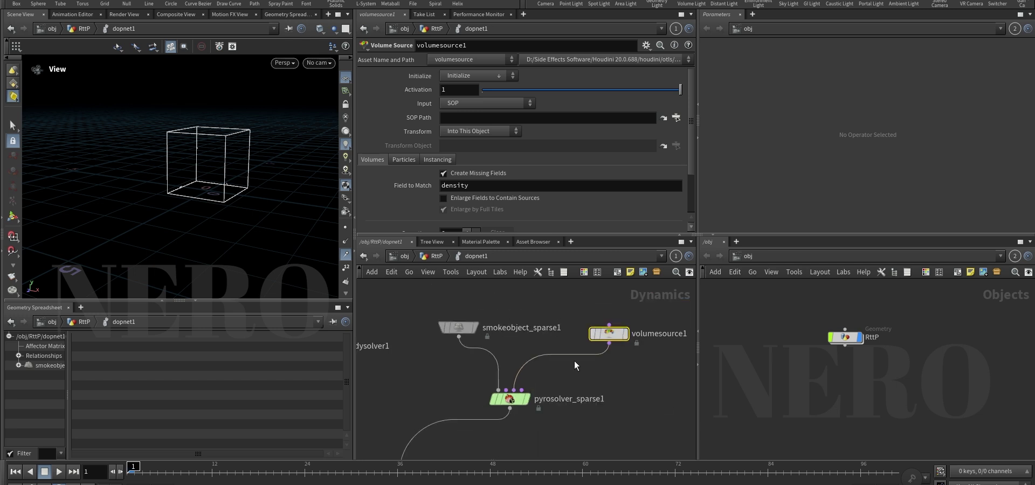
Set volumesource1's input to Second Context Geometry and initialize it with the Source Smoke preset
click(471, 105)
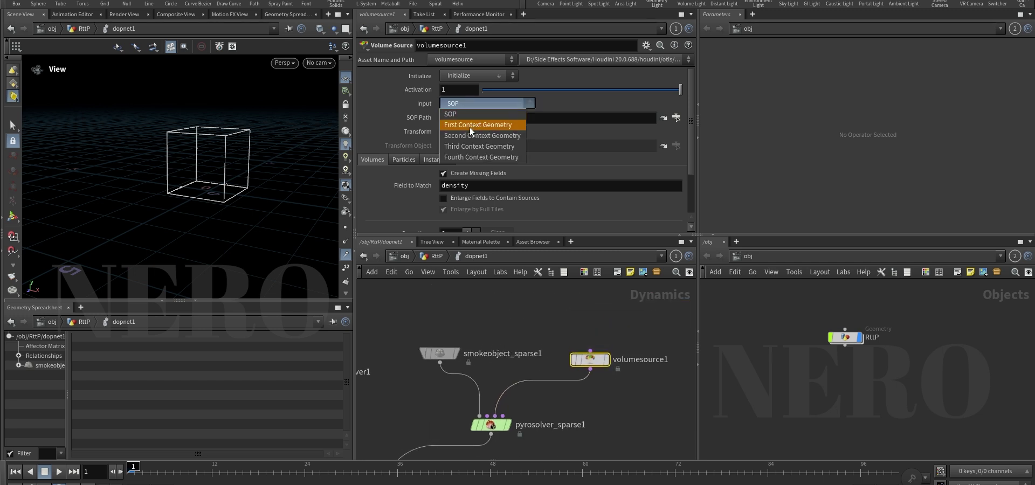
click(470, 135)
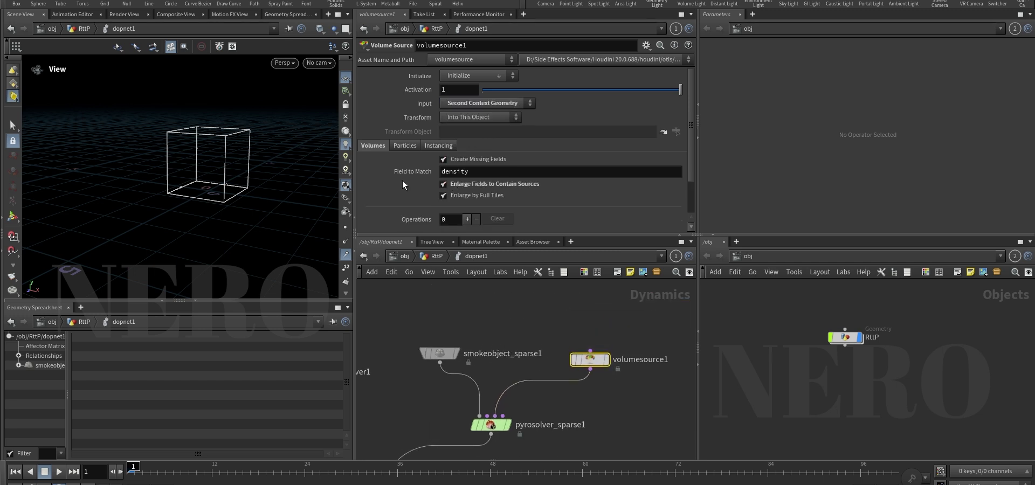
click(470, 76)
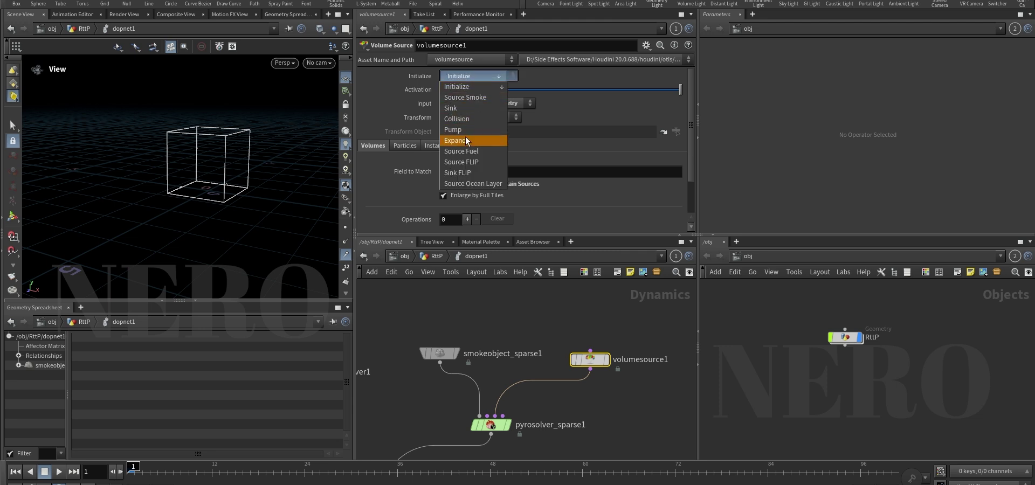
click(467, 102)
Remove the temperature operation from volumesource1's source operations, leaving density and the v to vel entries
scroll(435, 188, down, 5)
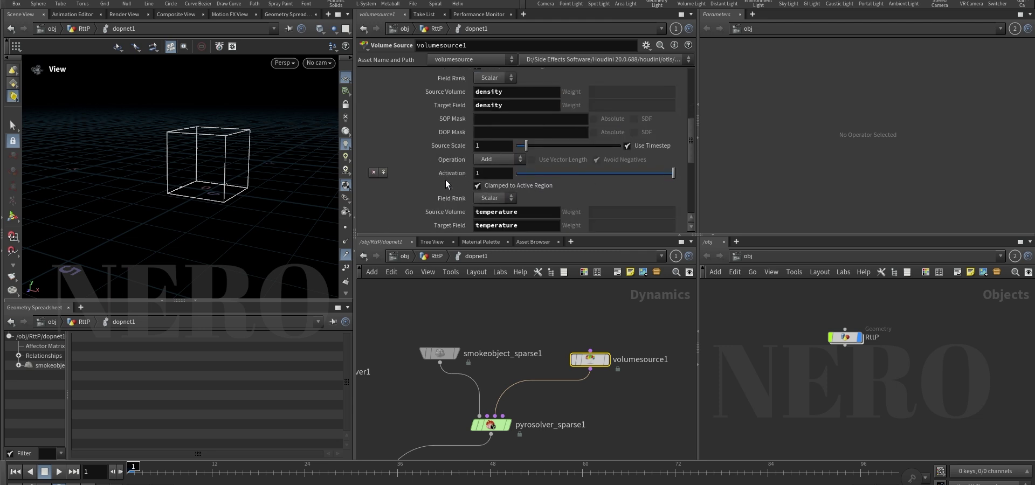
scroll(405, 172, down, 3)
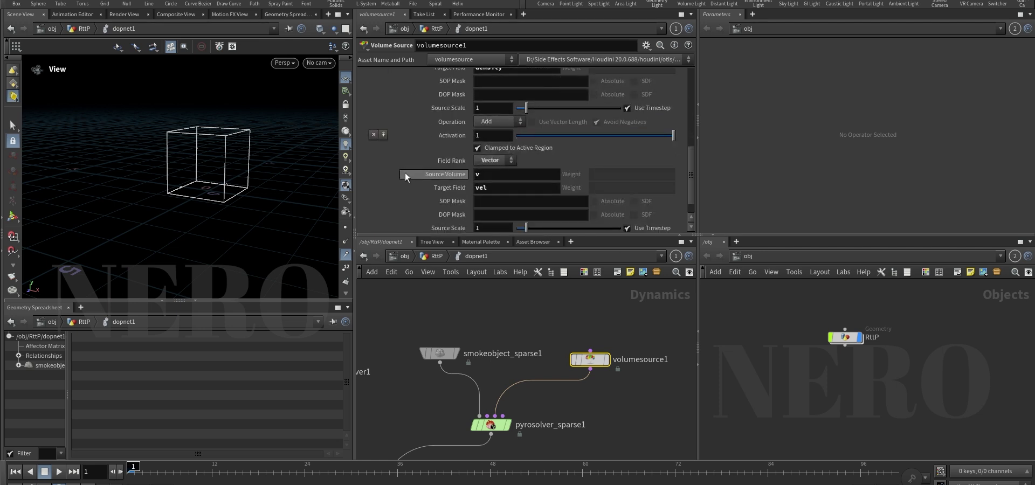
scroll(405, 172, up, 6)
scroll(406, 172, down, 1)
scroll(240, 136, down, 4)
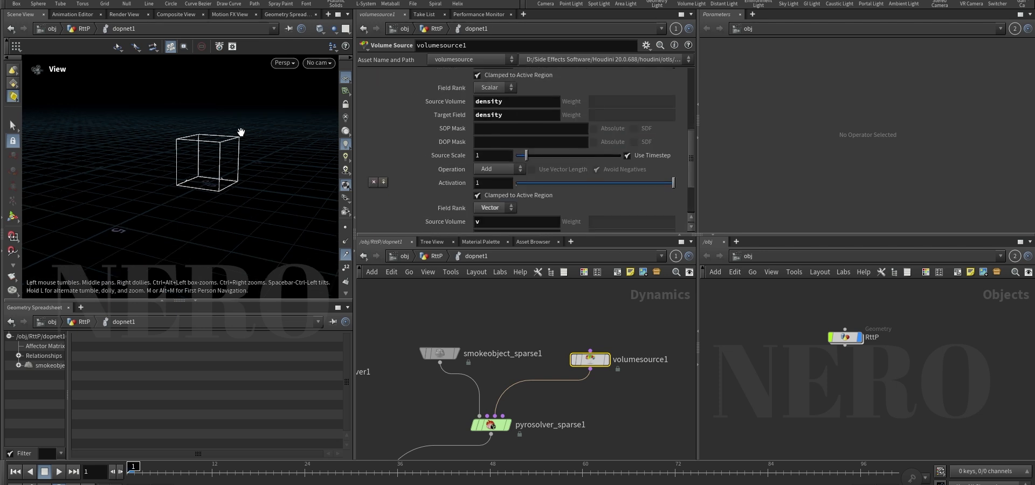
Play the smoke simulation to check the source and return to the first frame
drag(216, 164, 219, 174)
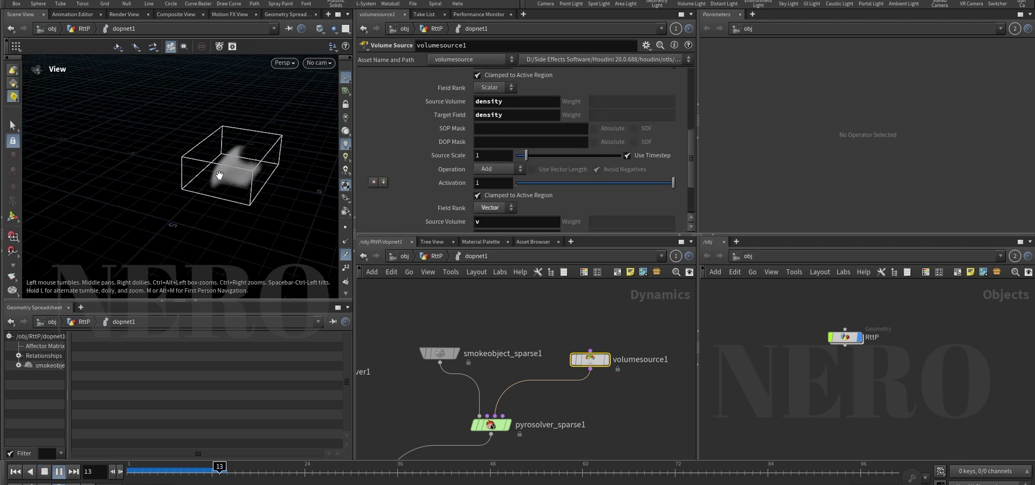
key(ctrl+Up)
key(Up)
key(Up)
key(ctrl+Up)
Reposition the output and merge1 nodes to make room in the dopnet1 network
scroll(597, 323, down, 3)
middle_drag(488, 428, 535, 365)
scroll(536, 365, up, 2)
drag(520, 401, 517, 437)
middle_drag(436, 352, 487, 371)
drag(479, 369, 474, 373)
scroll(442, 392, down, 2)
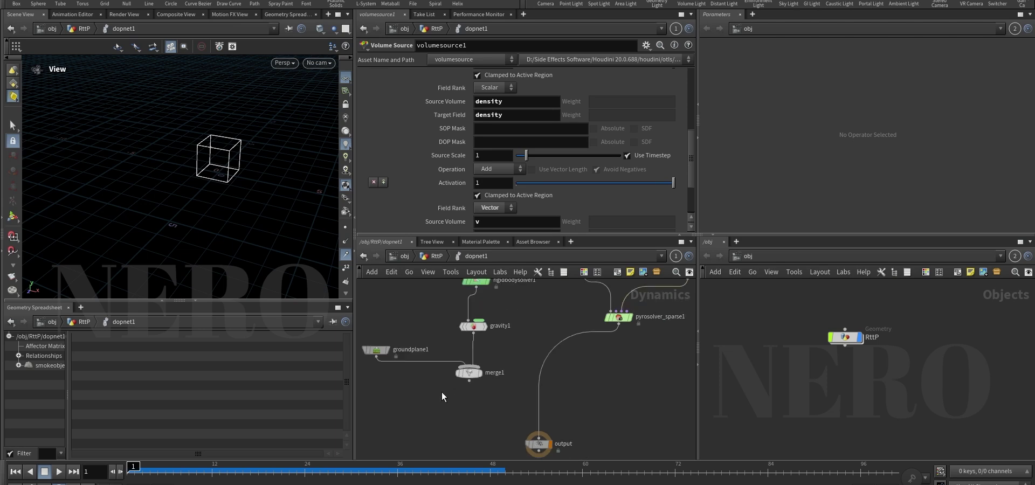
Add a Static Solver and insert it on the wire between groundplane1 and merge1
middle_drag(391, 359, 471, 371)
key(Tab)
text(st)
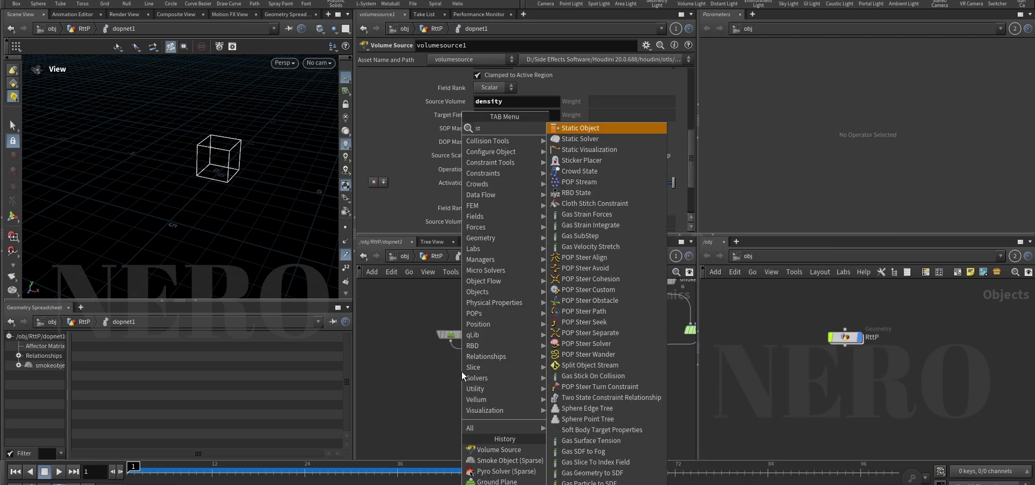
key(Down)
key(Return)
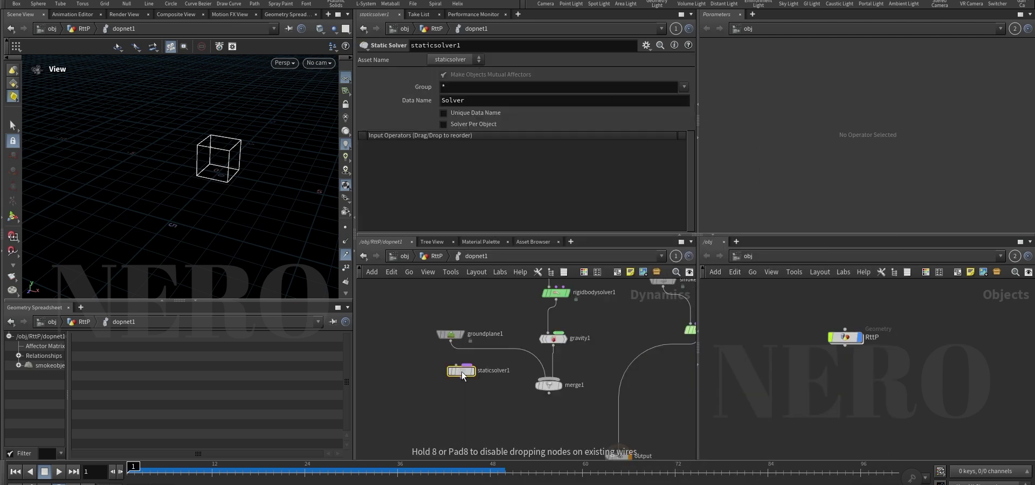
click(460, 366)
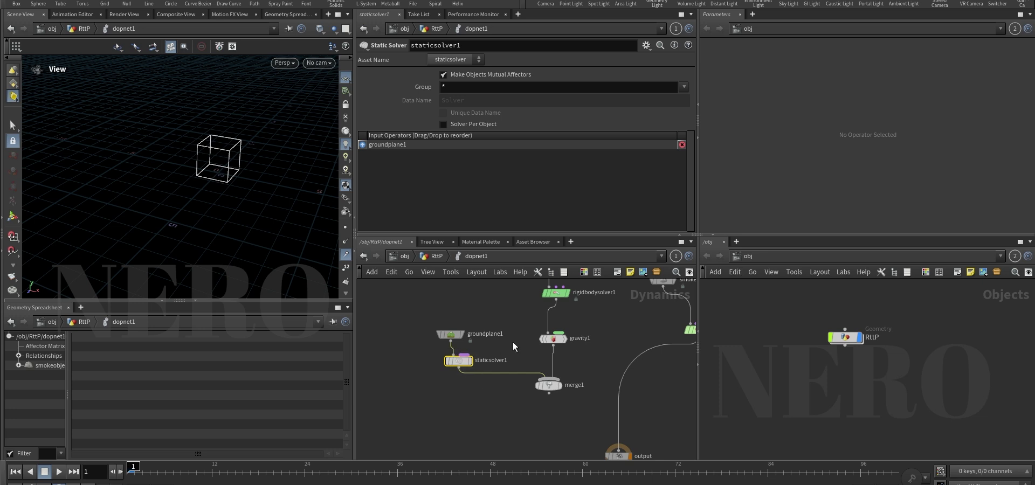
Wire pyrosolver_sparse1 into merge1 and insert merge1 on the connection leading to the output node
middle_drag(502, 352, 485, 364)
scroll(485, 364, up, 1)
drag(522, 325, 570, 366)
scroll(571, 366, down, 2)
middle_drag(588, 376, 548, 364)
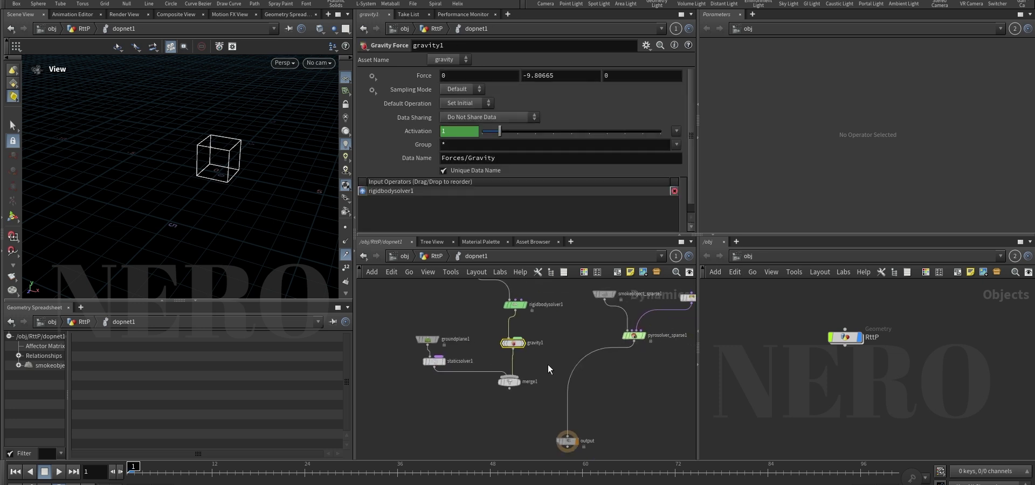
scroll(551, 382, up, 1)
drag(506, 376, 649, 336)
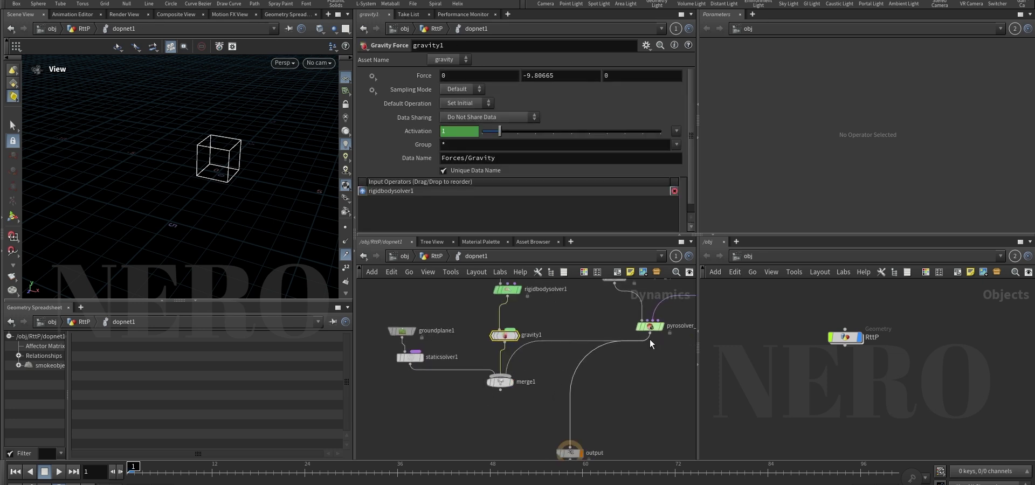
click(503, 383)
drag(500, 390, 579, 395)
Review the force settings of gravity1 and the Bullet settings of rigidbodysolver1
click(507, 335)
middle_drag(547, 322, 525, 339)
scroll(525, 339, up, 1)
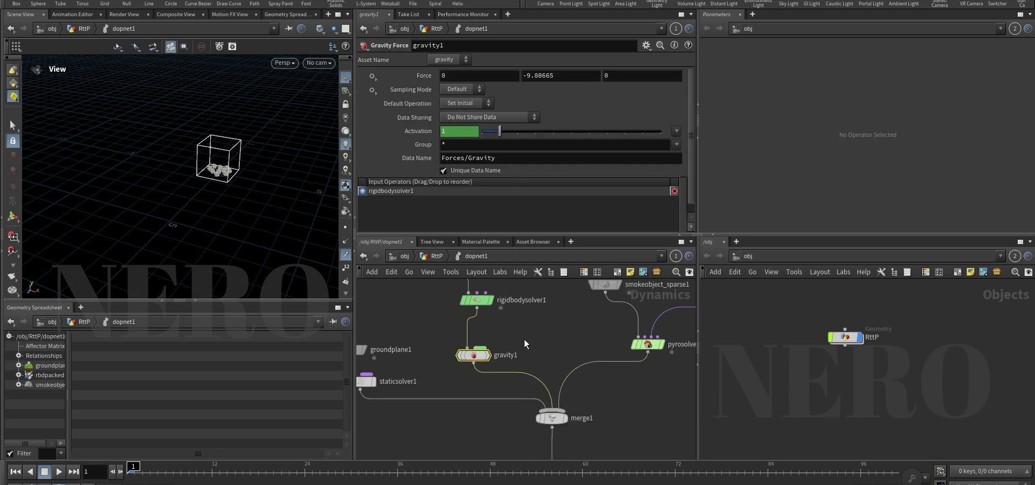
scroll(524, 339, down, 2)
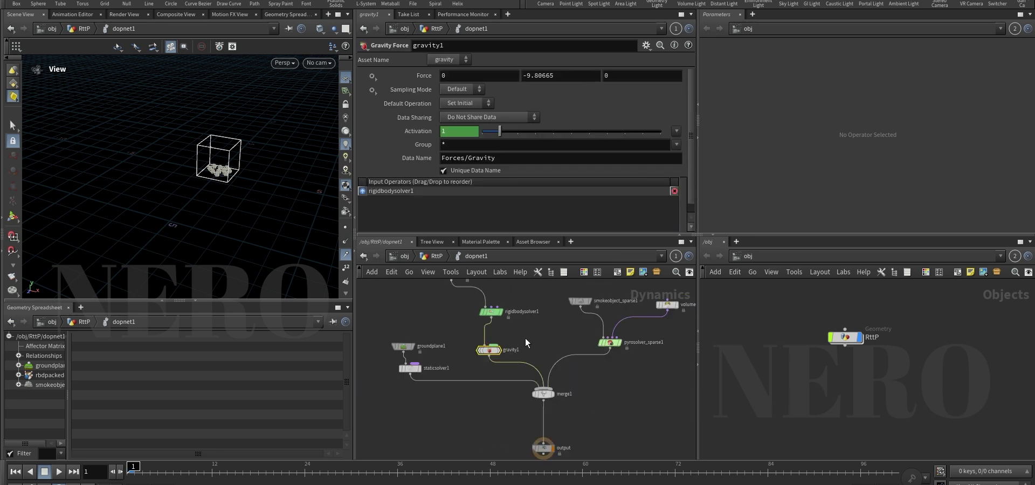
scroll(520, 342, up, 2)
click(477, 308)
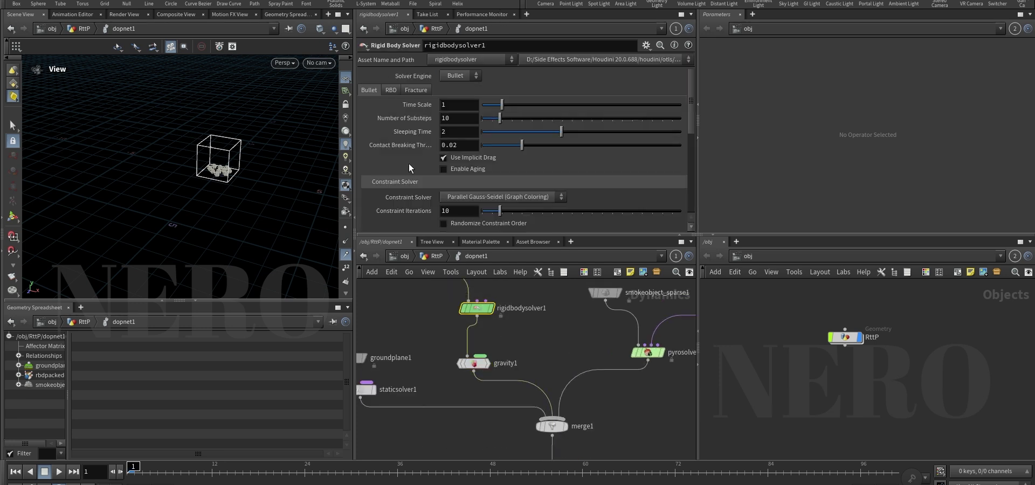
scroll(409, 163, down, 4)
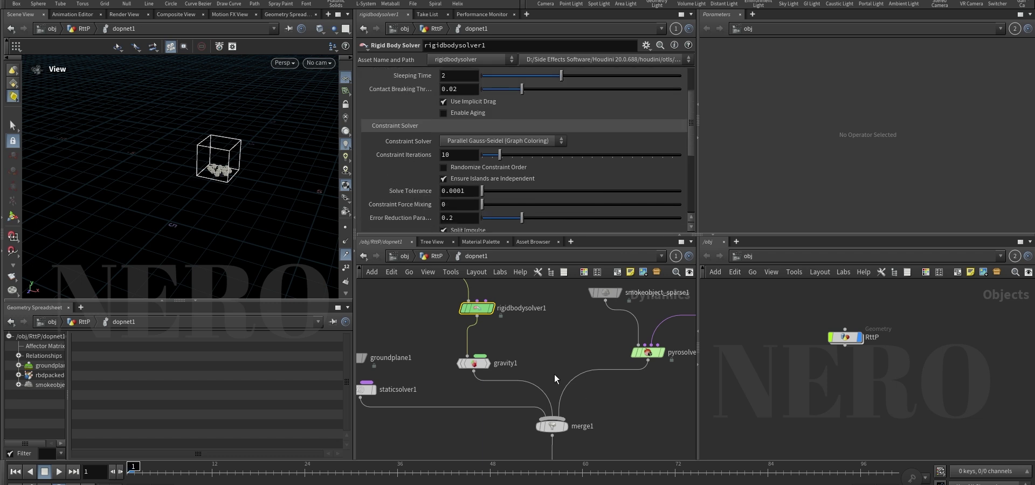
click(474, 363)
Examine the Gravity section in the simulation parameters of pyrosolver_sparse1
scroll(542, 344, down, 1)
middle_drag(584, 331, 476, 370)
drag(477, 371, 577, 410)
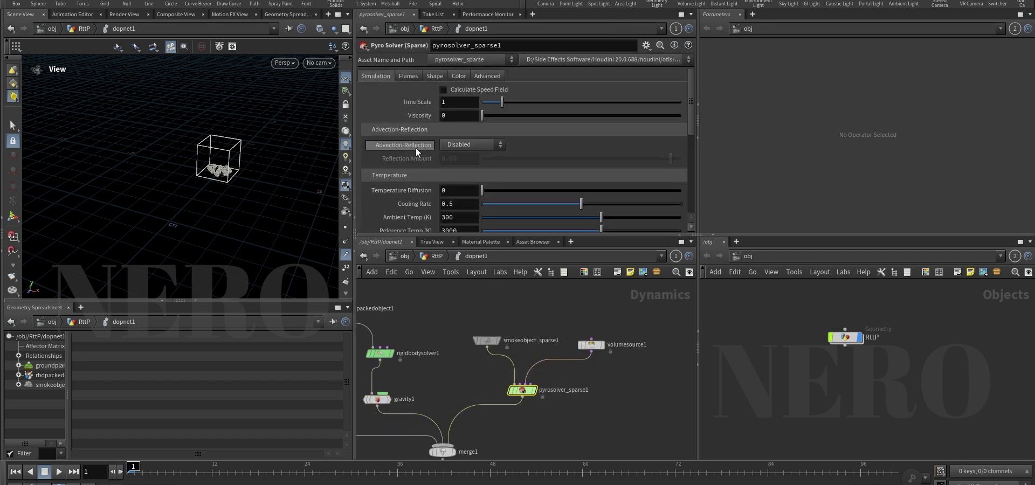
scroll(414, 154, down, 3)
click(401, 189)
scroll(432, 183, down, 2)
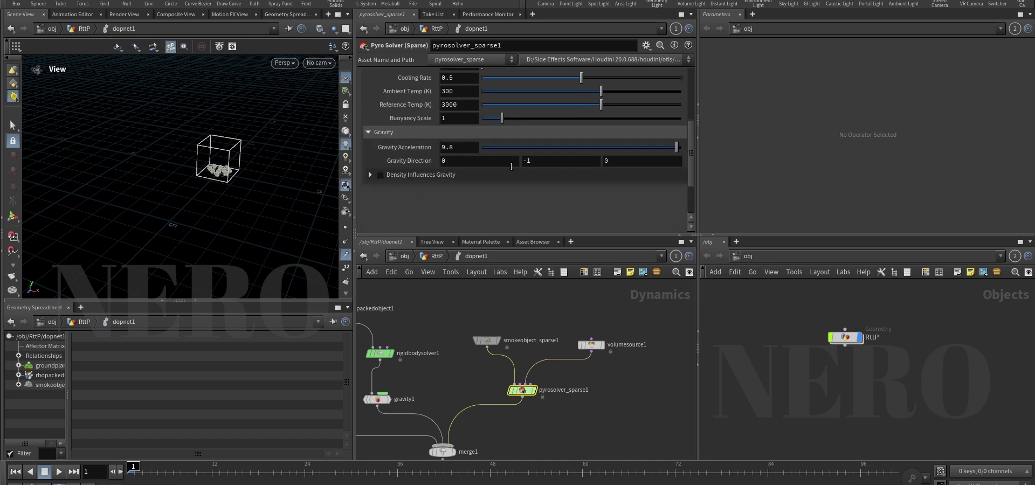
scroll(438, 336, down, 1)
middle_drag(436, 337, 508, 325)
scroll(473, 354, up, 2)
drag(429, 355, 575, 408)
key(Delete)
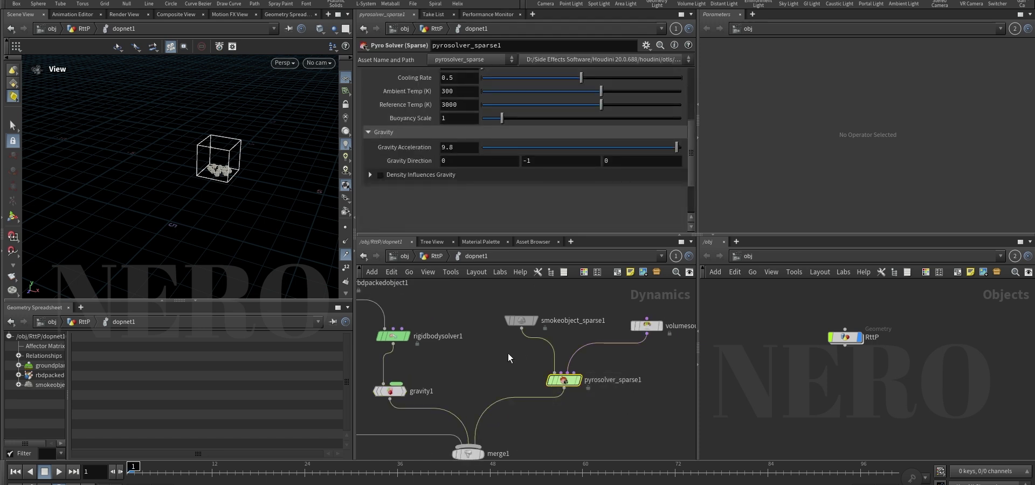
Play the combined RBD and pyro simulation, inspect the spheres inside the smoke up close, and return to the first frame
scroll(508, 354, down, 3)
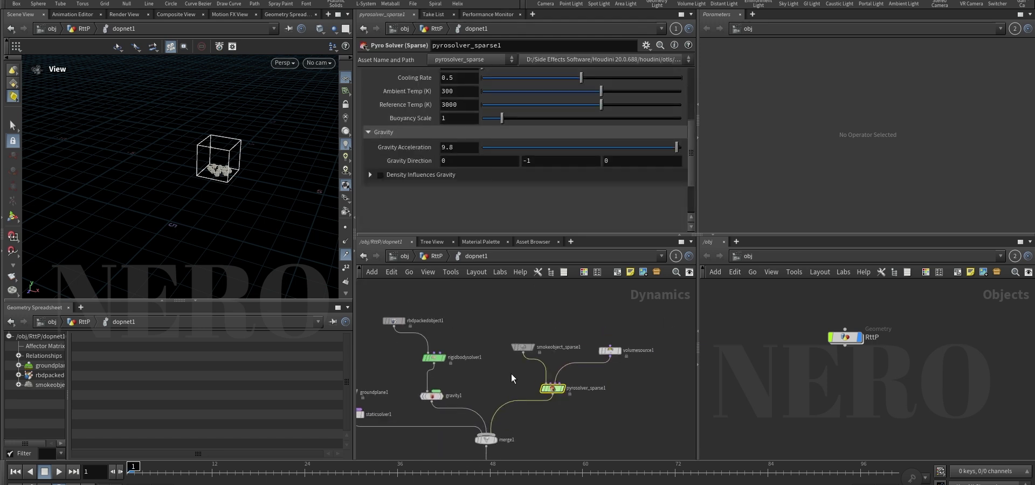
scroll(511, 374, down, 2)
key(Up)
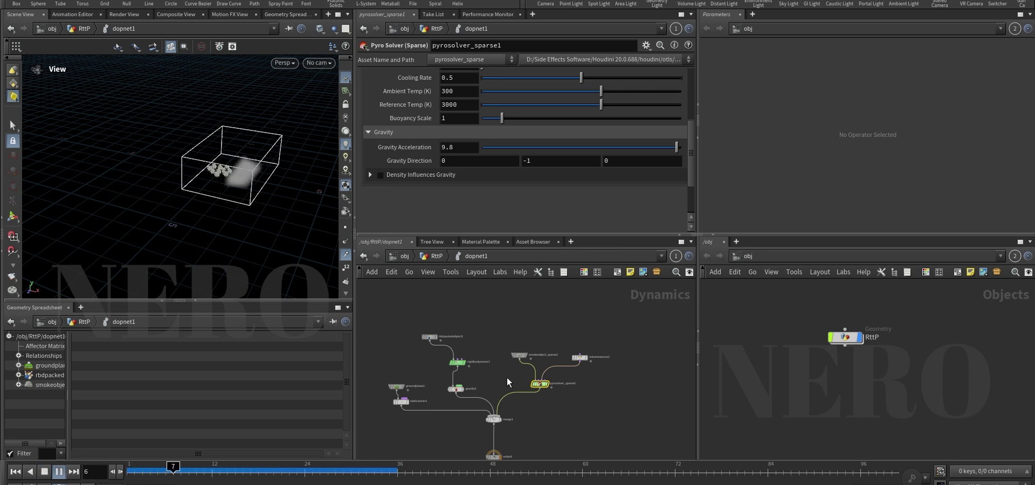
right_drag(203, 162, 284, 180)
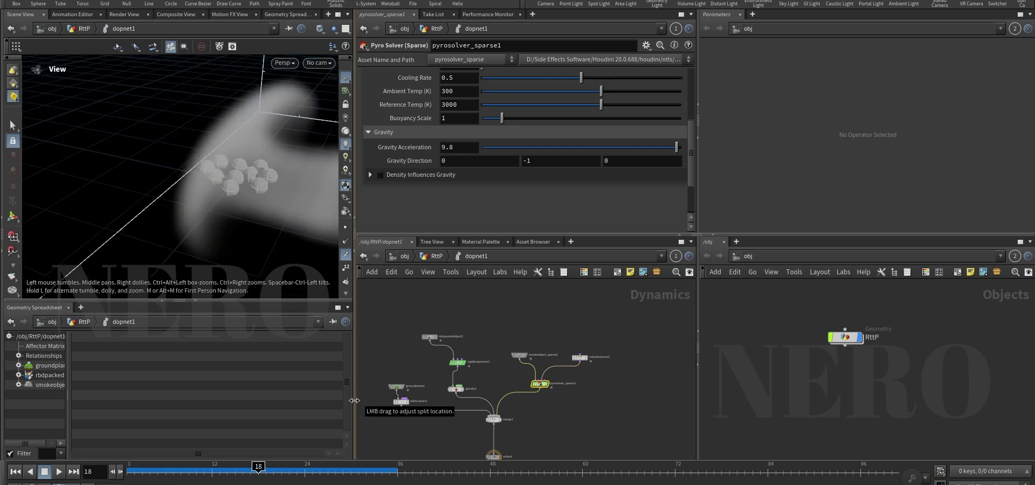
key(ctrl+Up)
Add a Field Force node and insert it between rigidbodysolver1 and gravity1
scroll(481, 348, up, 3)
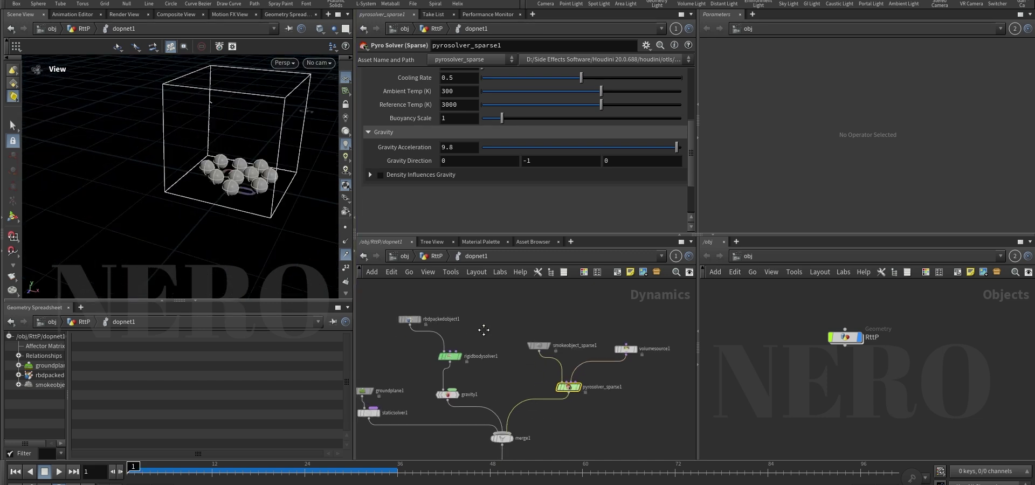
key(Tab)
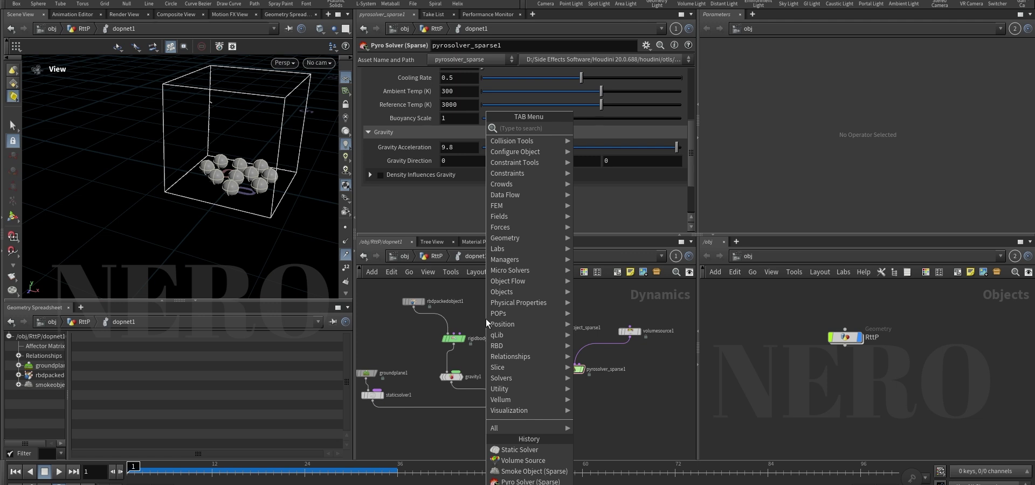
text(force)
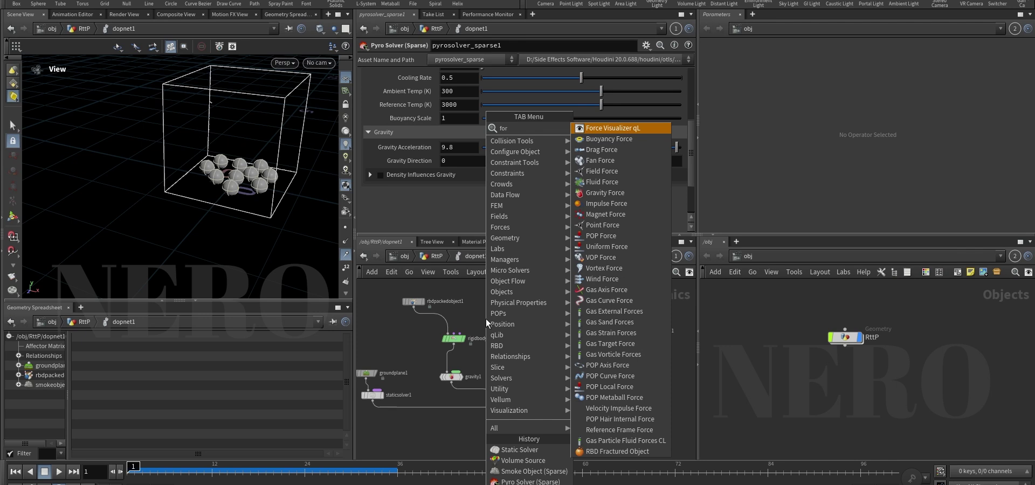
key(Down)
key(Down)
key(Down)
key(Down)
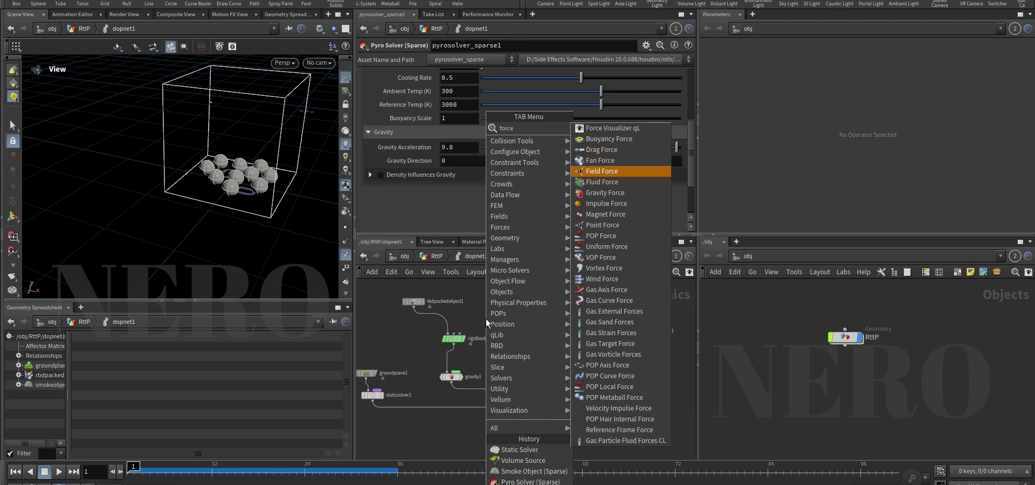
key(Return)
click(487, 319)
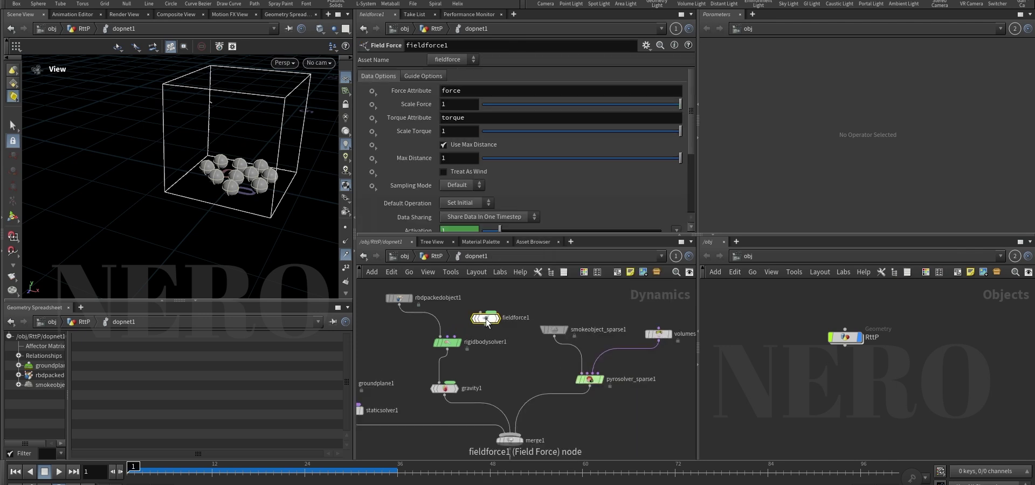
mouse_move(458, 342)
mouse_down()
mouse_move(451, 309)
mouse_move(443, 342)
mouse_up()
middle_drag(473, 336, 466, 363)
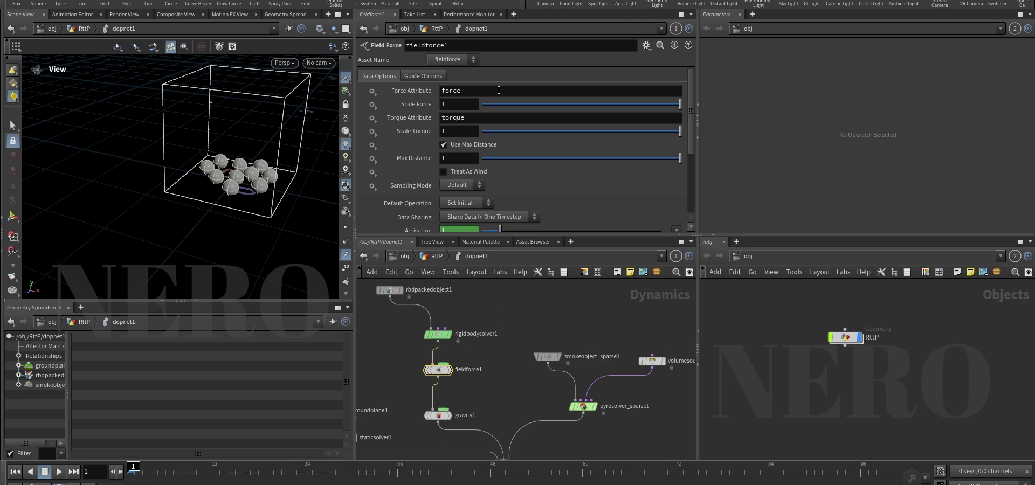
drag(486, 91, 429, 90)
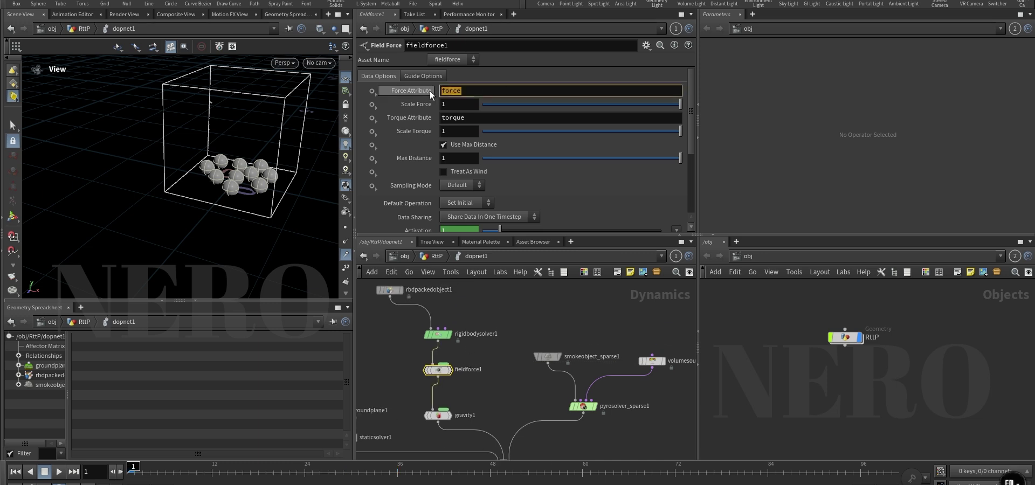
click(508, 312)
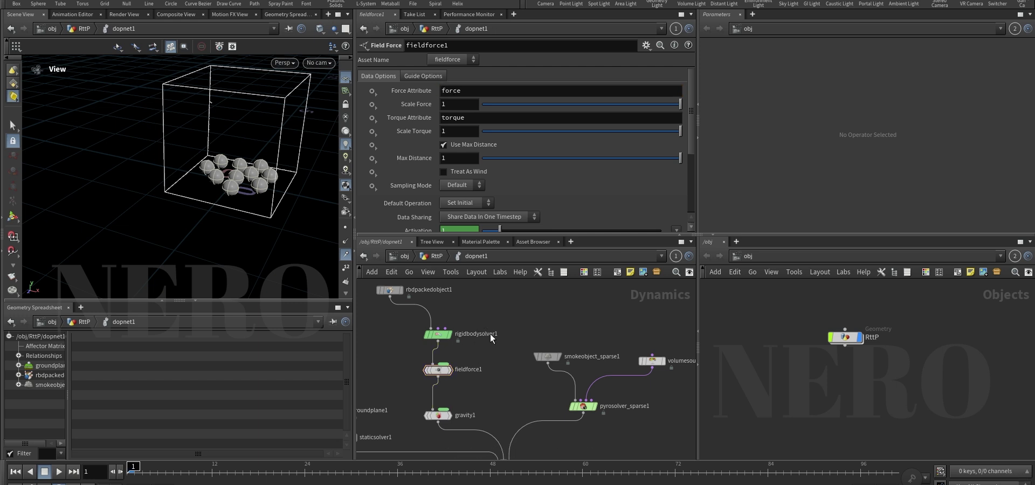
Move rigidbodysolver1 up, add a Fetch Data node and connect it to the second input of fieldforce1
shift+drag(435, 334, 439, 308)
key(Tab)
key(Escape)
key(Tab)
text(fec)
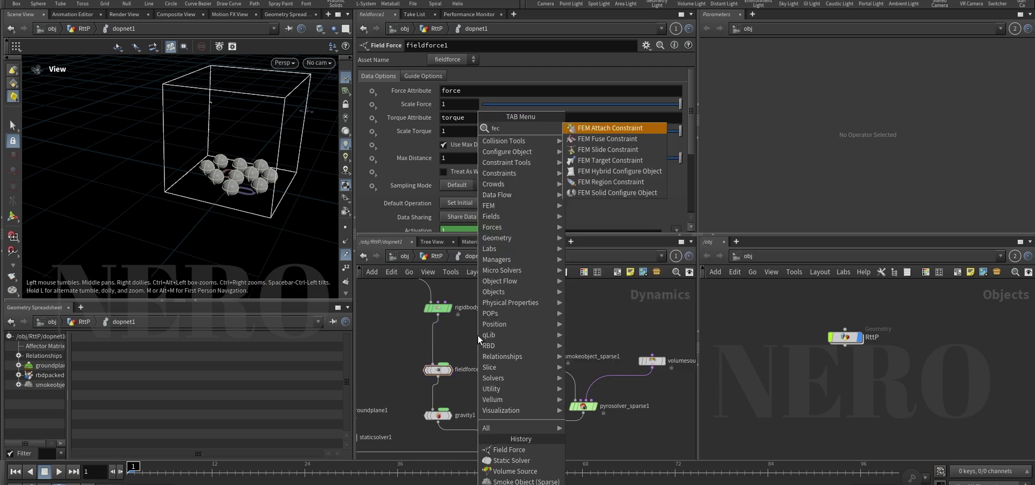
key(BackSpace)
text(tch)
key(Return)
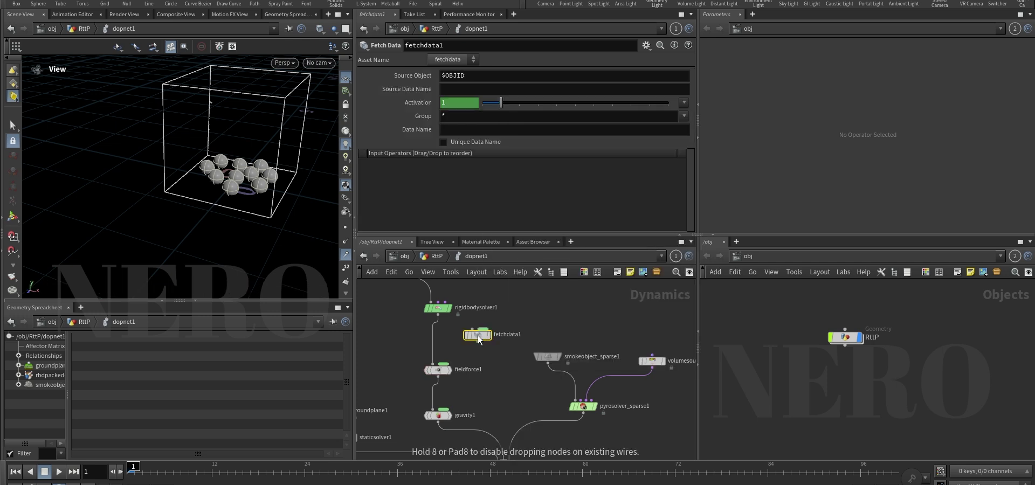
click(510, 322)
drag(509, 329, 468, 362)
Set fetchdata1's Source Object to smokeobject_sparse1, without the DOP network path prefix
drag(68, 396, 84, 396)
drag(479, 105, 440, 76)
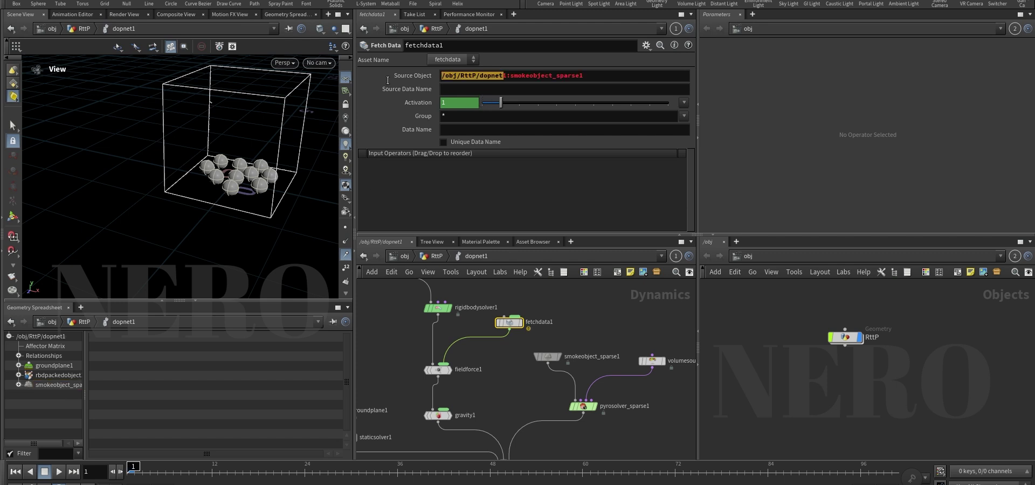
key(BackSpace)
key(Return)
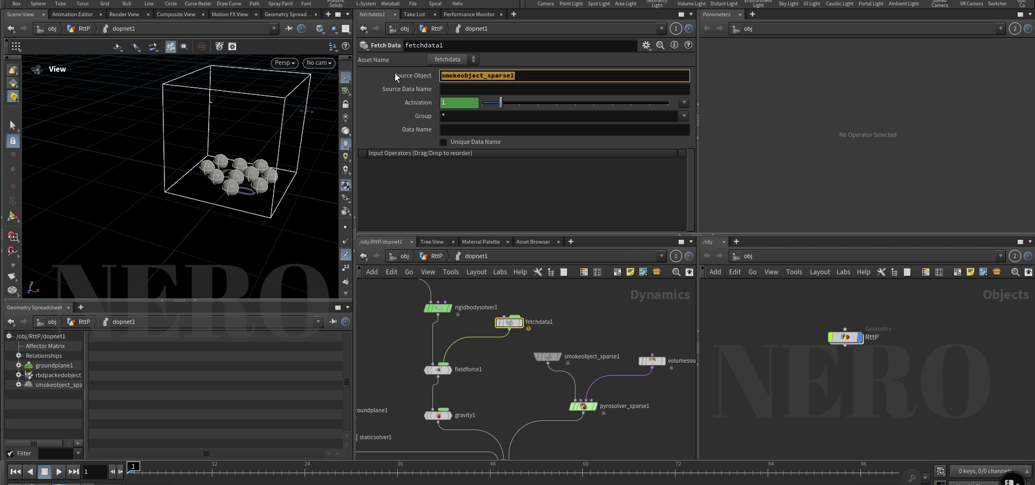
Set fetchdata1's Source Data Name to vel
click(483, 88)
text(vel)
key(Return)
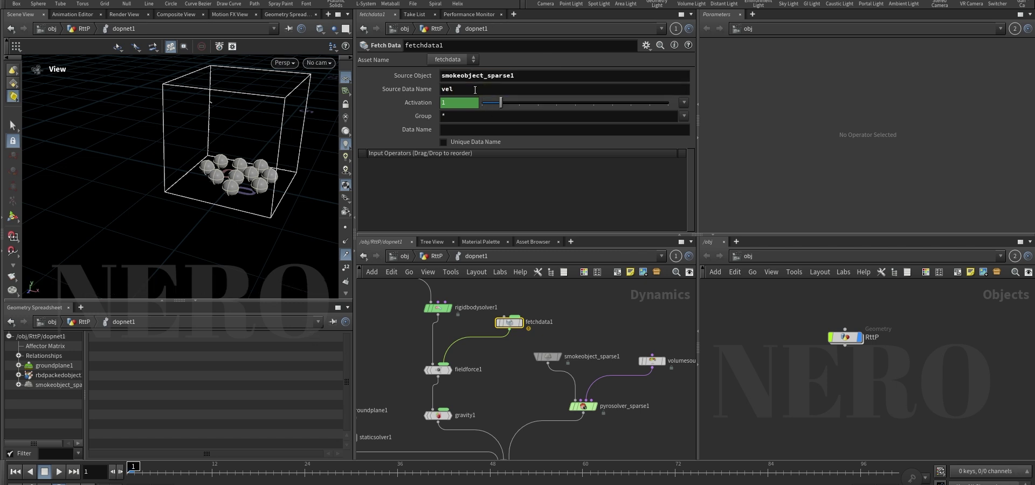
Set fieldforce1's Force Attribute to vel
drag(407, 345, 448, 385)
click(466, 92)
text(vel)
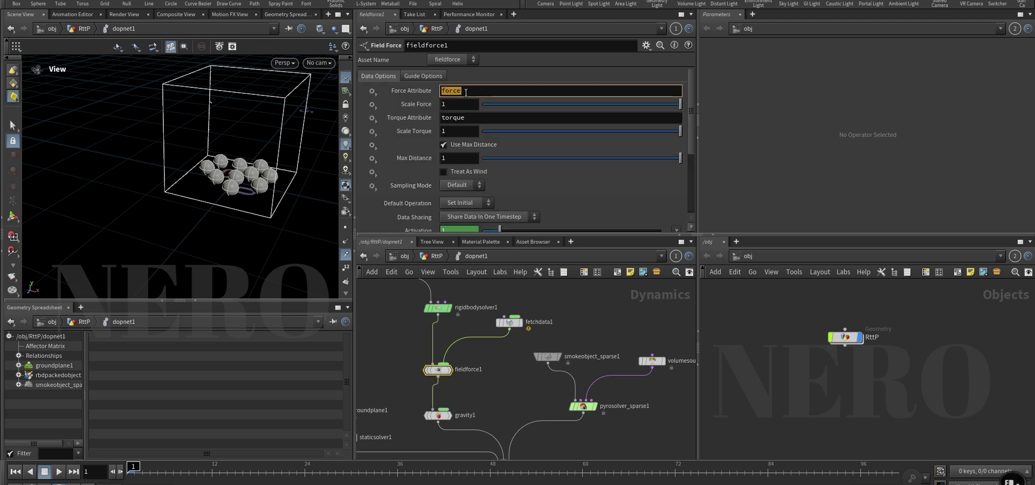
key(Return)
click(460, 108)
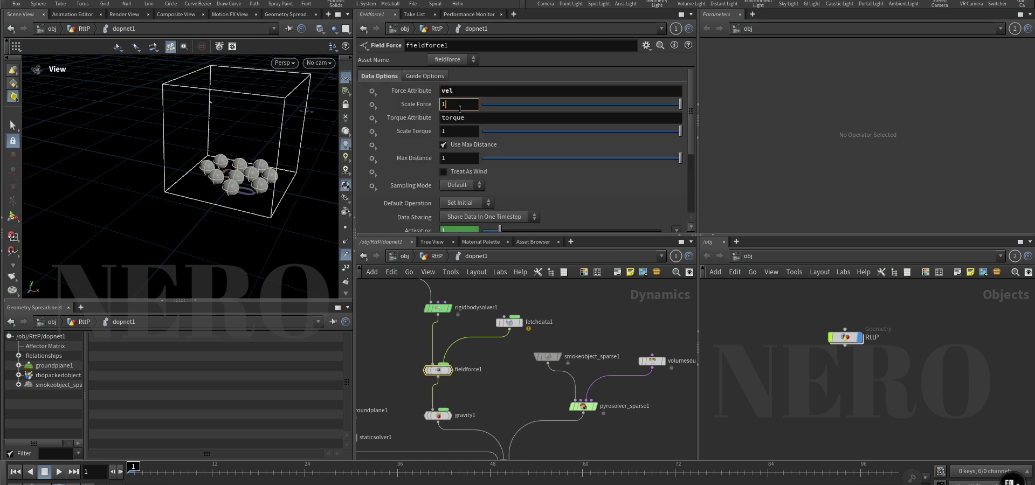
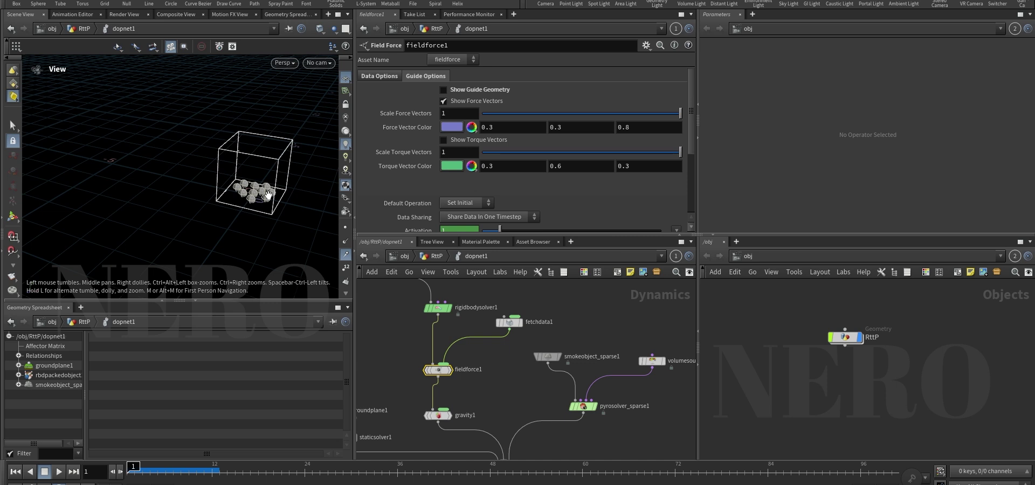
Play the simulation to check the effect of the field force on the spheres, and return to the first frame
key(Up)
key(ctrl+Up)
key(Up)
key(Up)
key(ctrl+Up)
Try a Scale Force of 100 on fieldforce1, play the simulation and return to the first frame
click(394, 78)
click(463, 105)
key(BackSpace)
key(Return)
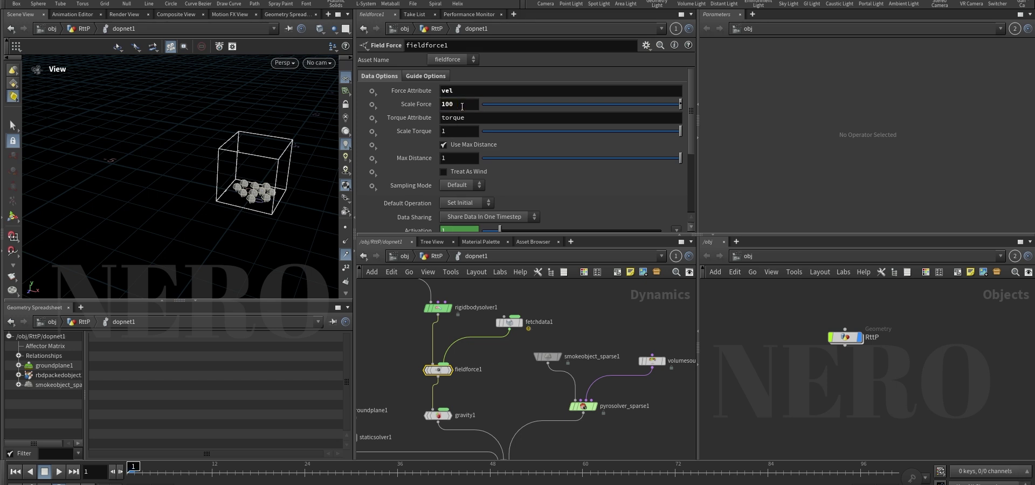
key(Up)
key(ctrl+Up)
Set fieldforce1's Scale Force to 10, replay the simulation and return to the first frame
click(462, 107)
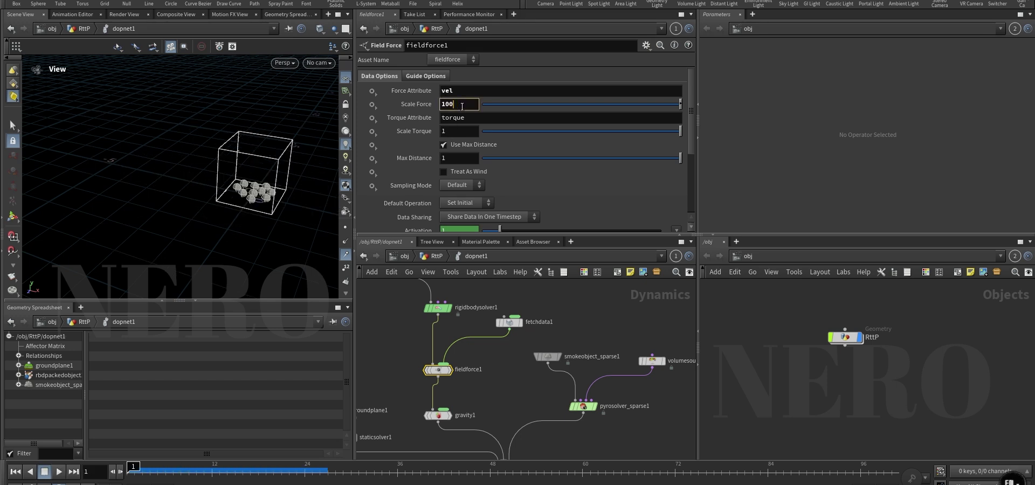
key(Return)
key(Up)
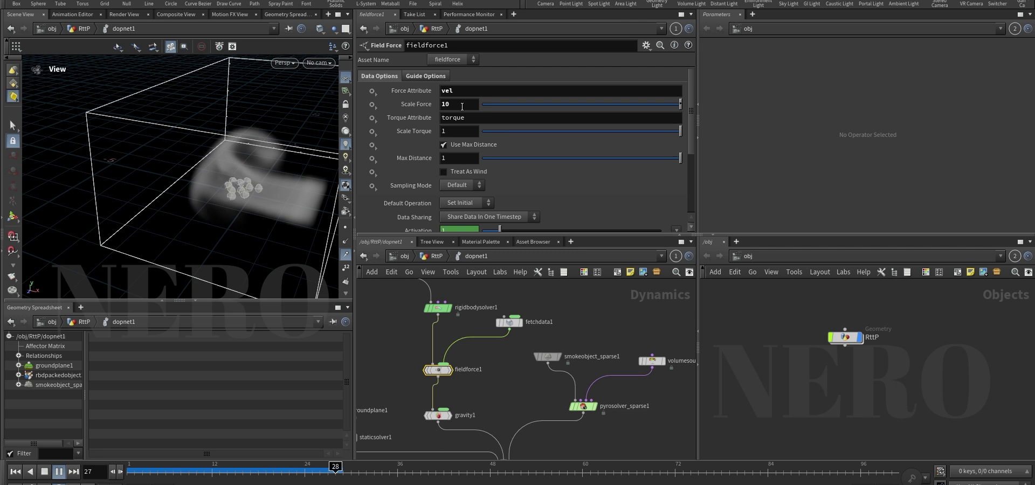
key(ctrl+Up)
key(Up)
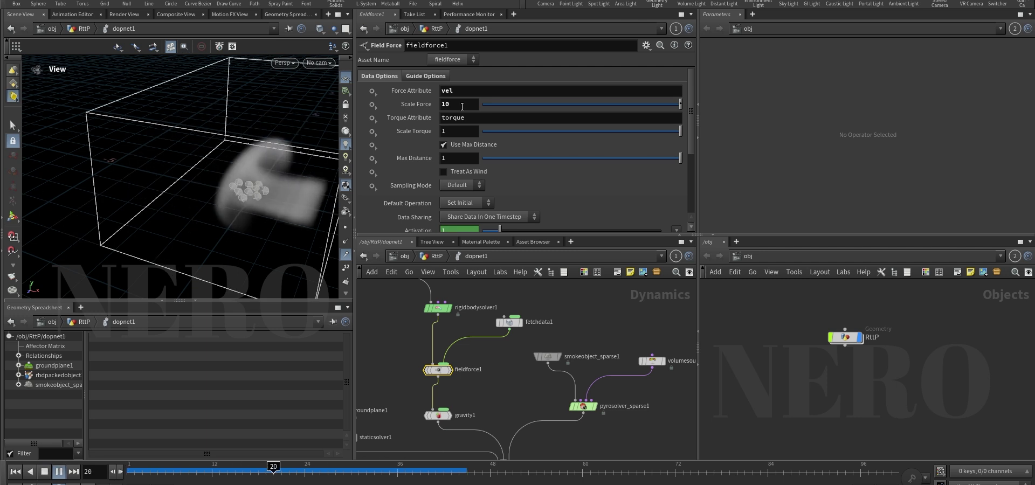
key(ctrl+Up)
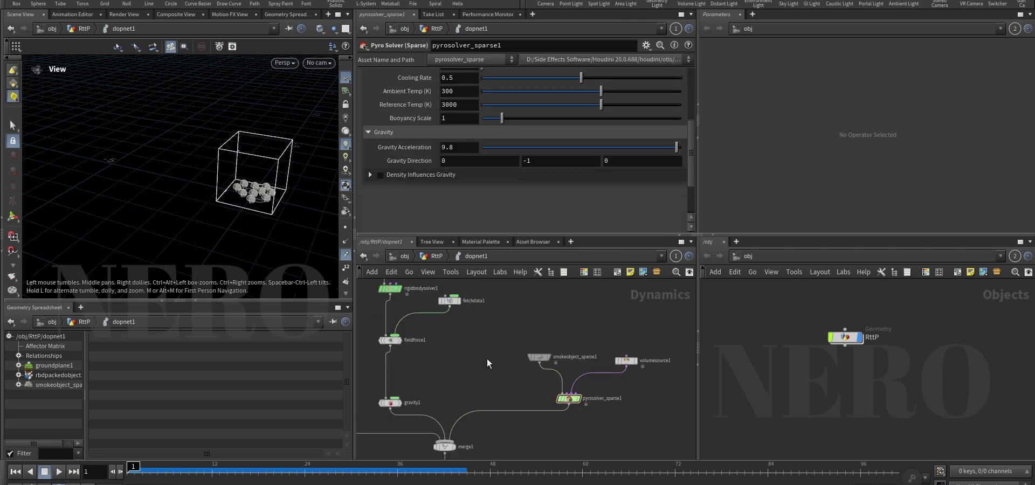
Examine the spheres up close at the start frame and again inside the smoke at frame 28
scroll(530, 393, up, 2)
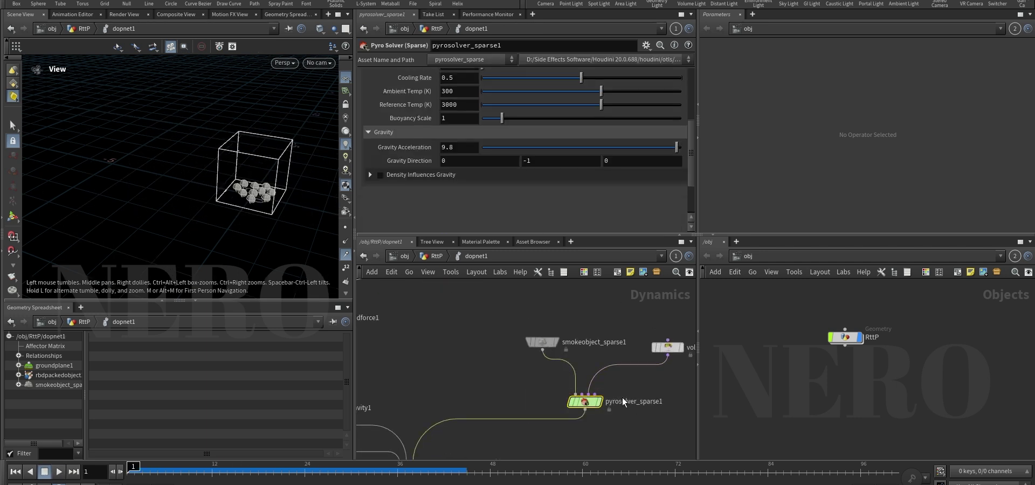
drag(272, 208, 257, 213)
scroll(251, 169, up, 5)
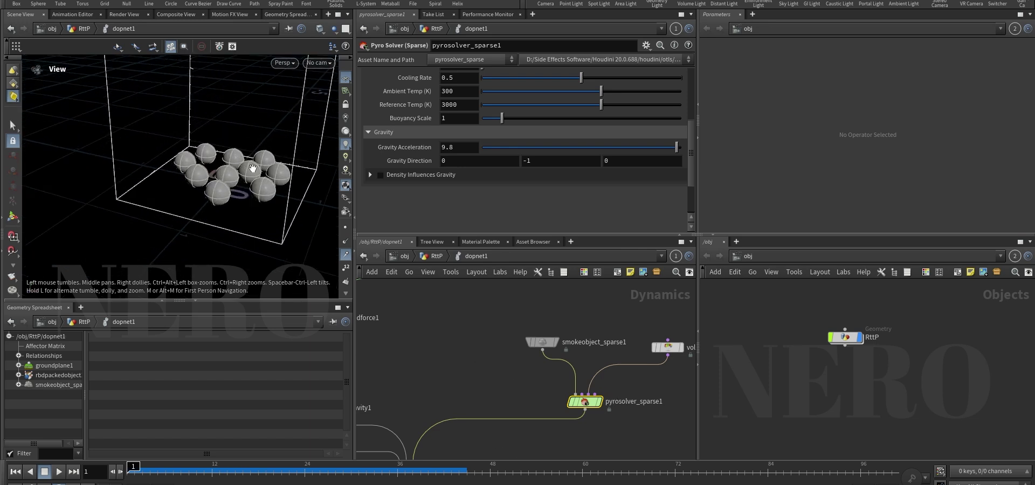
drag(229, 178, 237, 176)
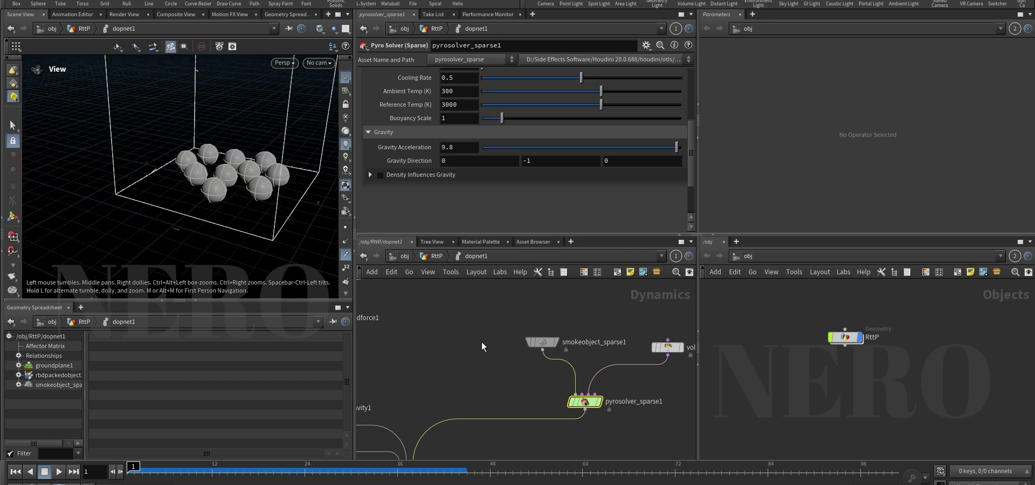
scroll(483, 346, down, 2)
middle_drag(476, 373, 504, 364)
drag(256, 477, 336, 474)
scroll(211, 164, down, 3)
mouse_move(211, 163)
mouse_down()
mouse_move(192, 178)
mouse_move(185, 167)
mouse_move(236, 257)
mouse_move(227, 116)
mouse_move(225, 154)
mouse_up()
mouse_move(214, 192)
mouse_down()
mouse_move(224, 206)
mouse_move(199, 199)
mouse_up()
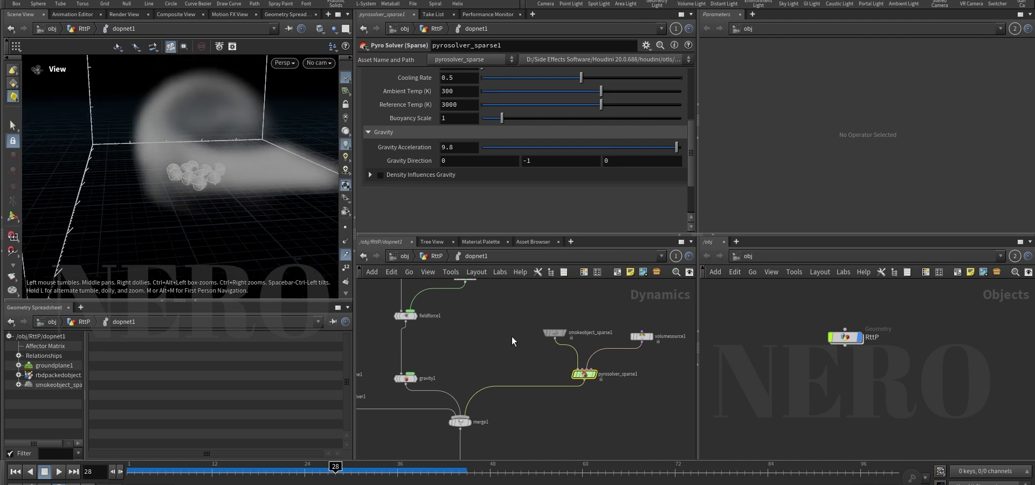
Show only the Collision guide of smokeobject_sparse1 and inspect the collision field around the spheres
middle_drag(509, 338, 497, 351)
click(542, 346)
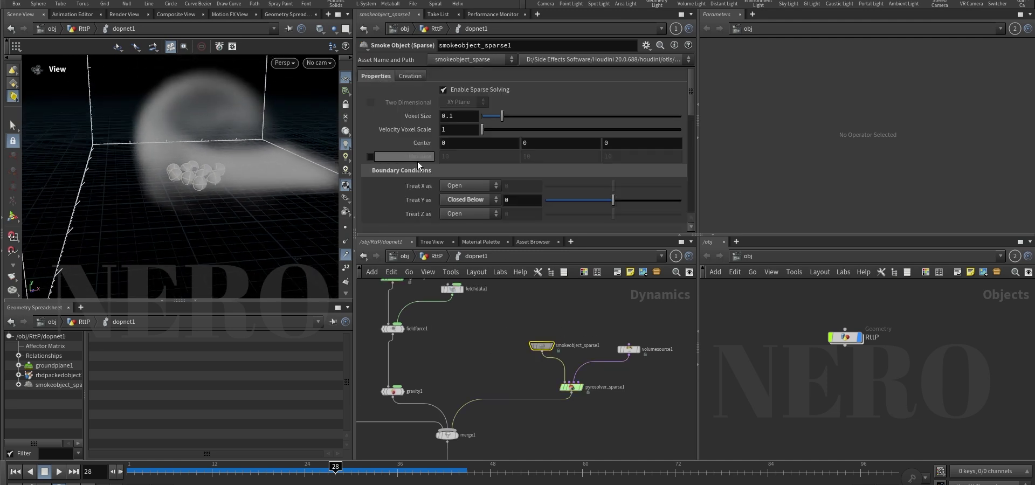
scroll(417, 161, down, 8)
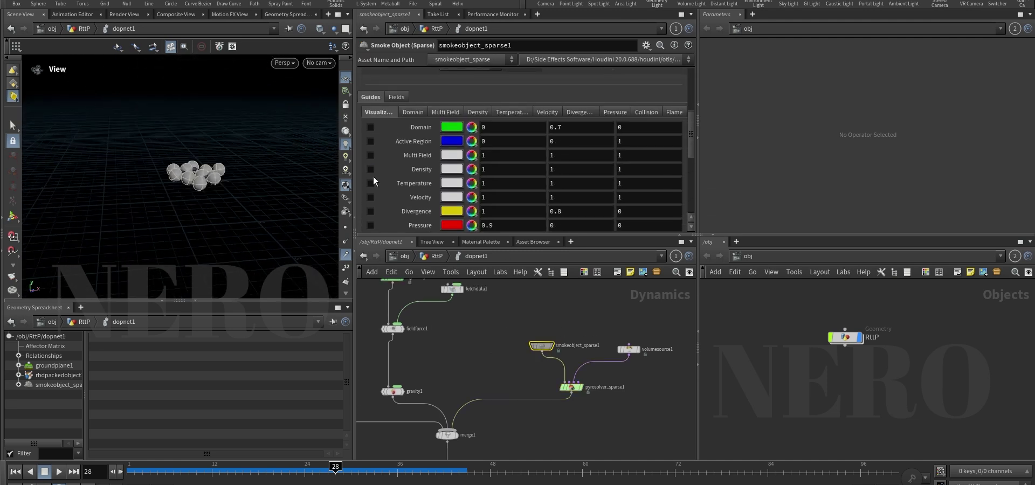
scroll(373, 181, down, 2)
click(370, 198)
drag(200, 178, 196, 189)
right_drag(216, 73, 205, 168)
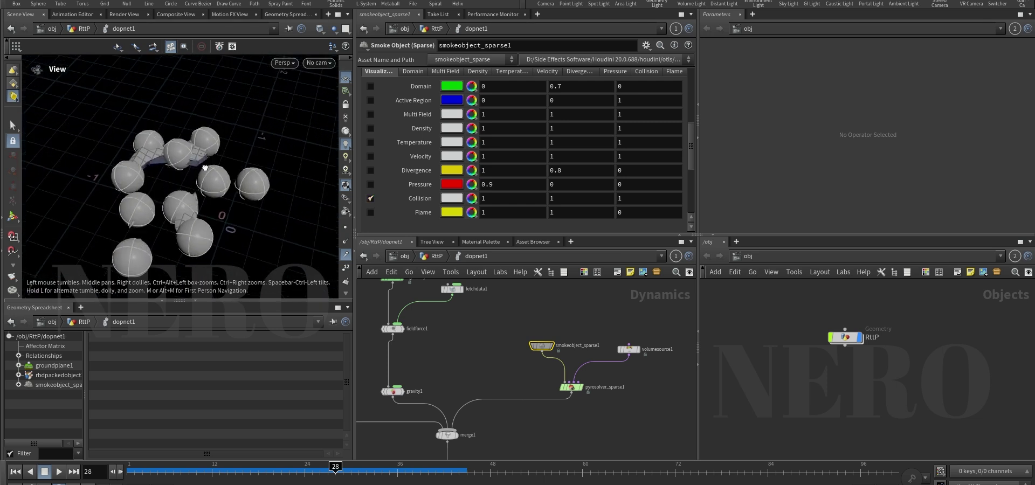
scroll(205, 168, up, 10)
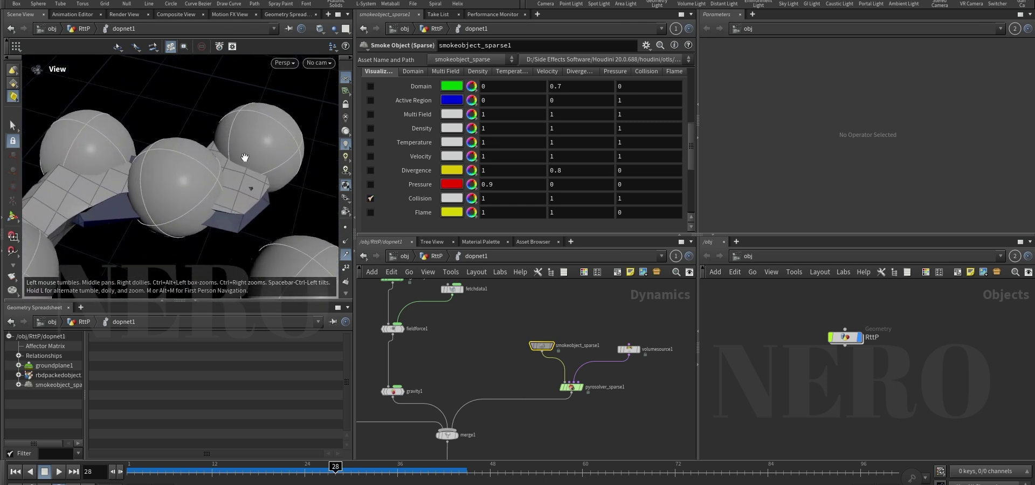
drag(245, 158, 312, 184)
Toggle the Collision guide off and on to compare the collision field with the spheres, leaving it enabled
click(370, 197)
click(370, 198)
click(370, 198)
click(370, 198)
scroll(248, 175, down, 3)
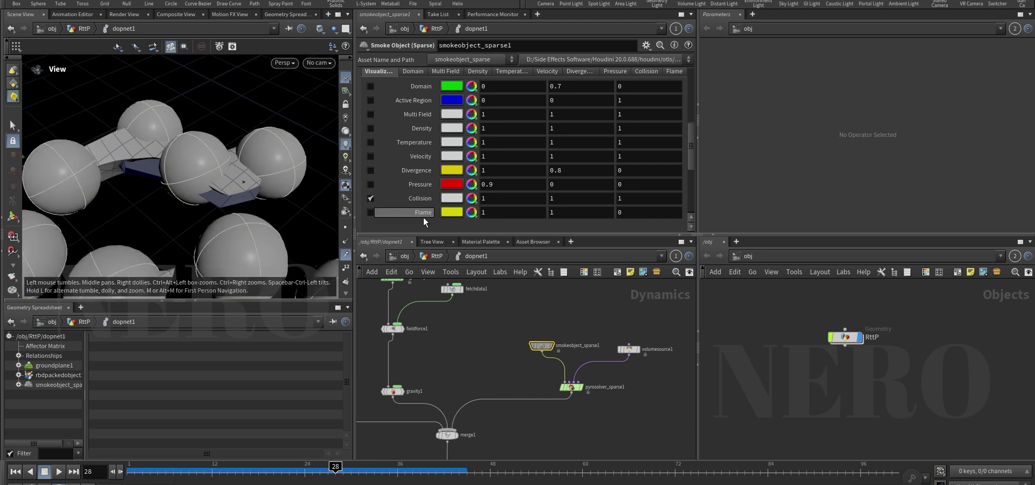
click(370, 199)
drag(183, 171, 205, 169)
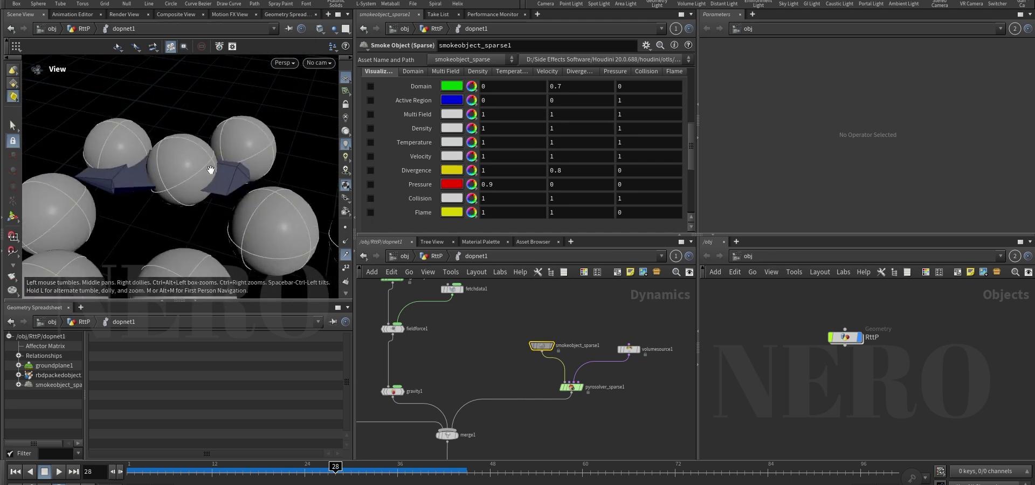
click(371, 199)
scroll(178, 214, down, 5)
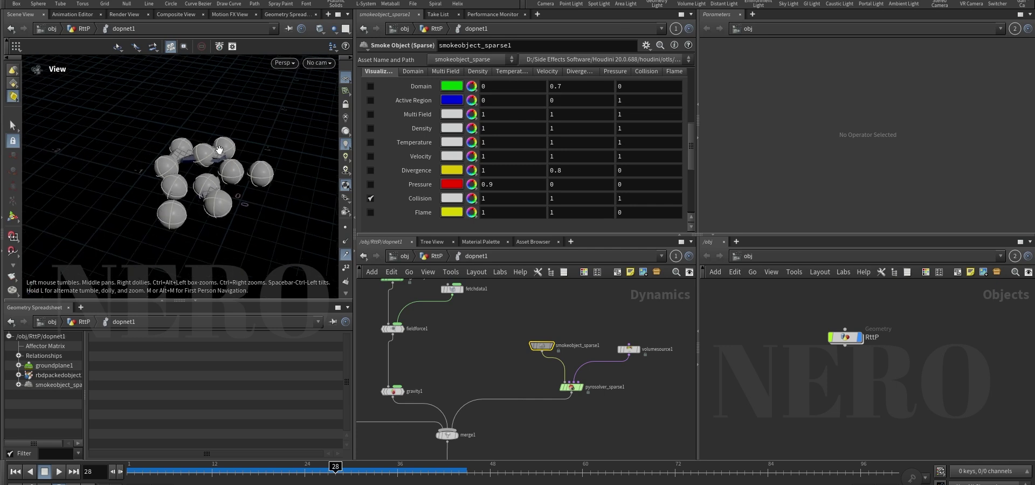
Examine merge1's input order and its available Affector Relationship options without changing them
scroll(474, 324, up, 3)
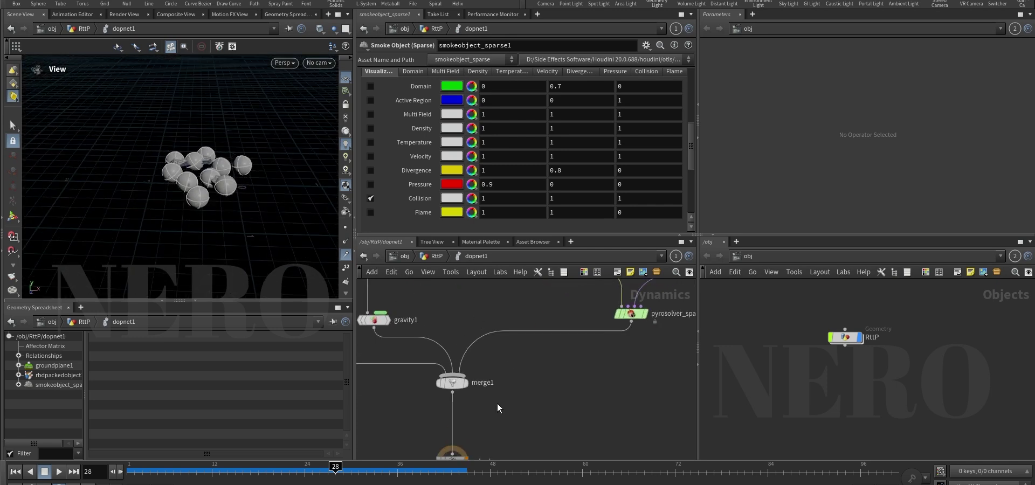
click(446, 373)
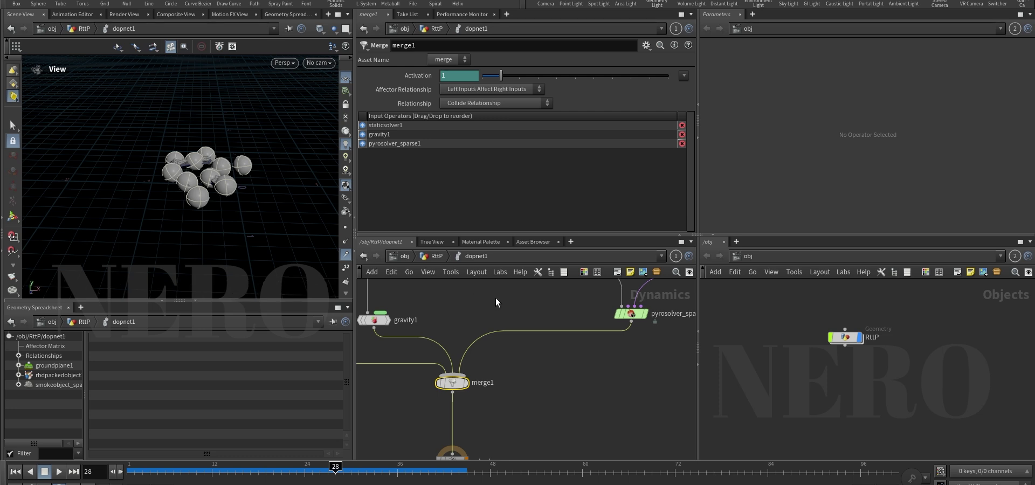
click(471, 89)
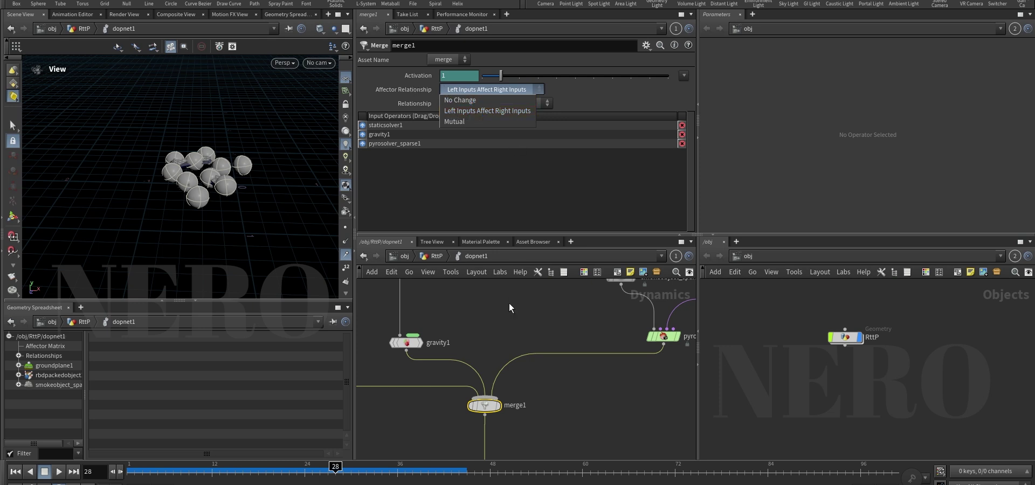
click(490, 325)
Review the ground plane, gravity and pyro solver branches that feed merge1
scroll(488, 326, down, 3)
middle_drag(517, 316, 507, 331)
drag(520, 338, 590, 361)
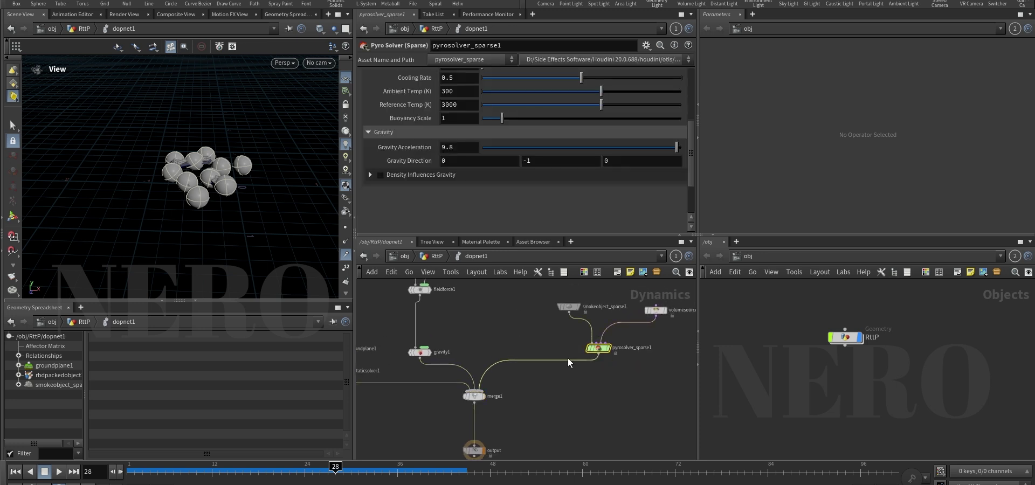
middle_drag(474, 341, 542, 345)
click(409, 354)
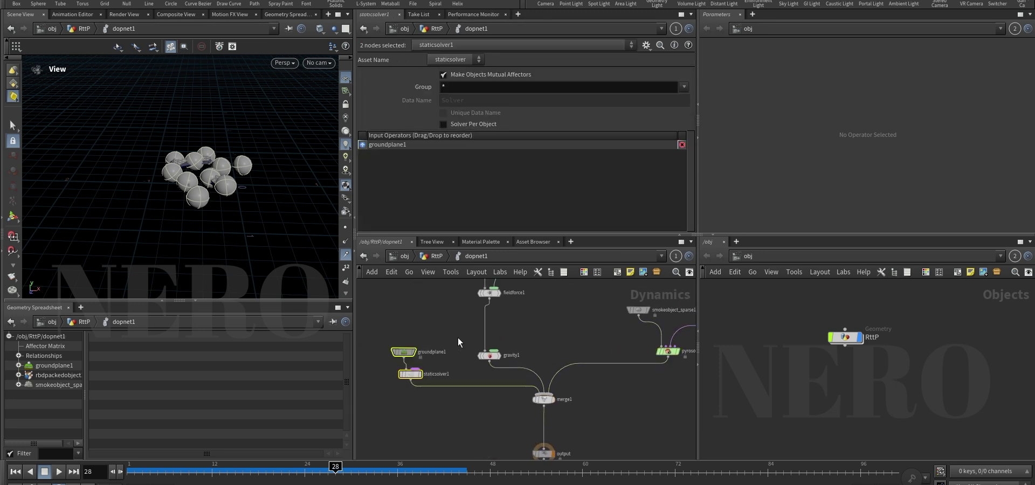
click(489, 355)
drag(665, 358, 652, 361)
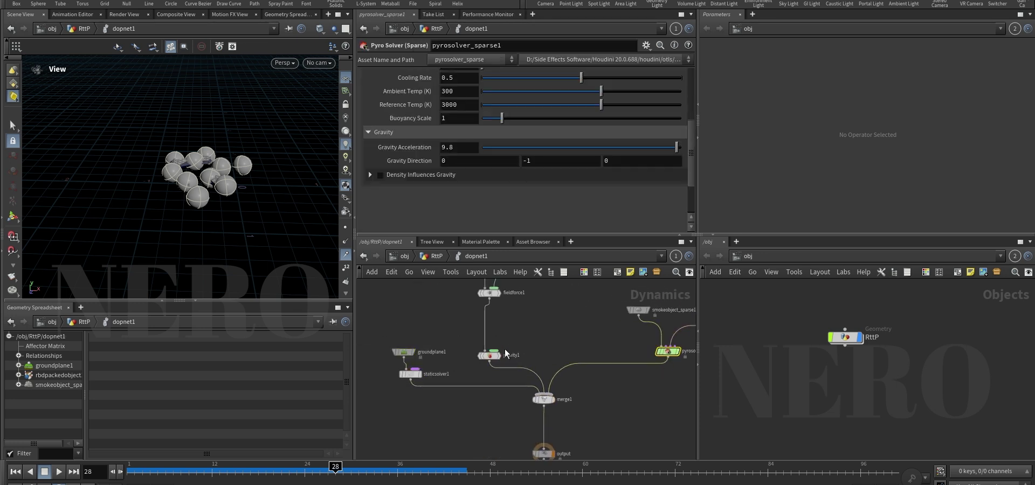
key(h)
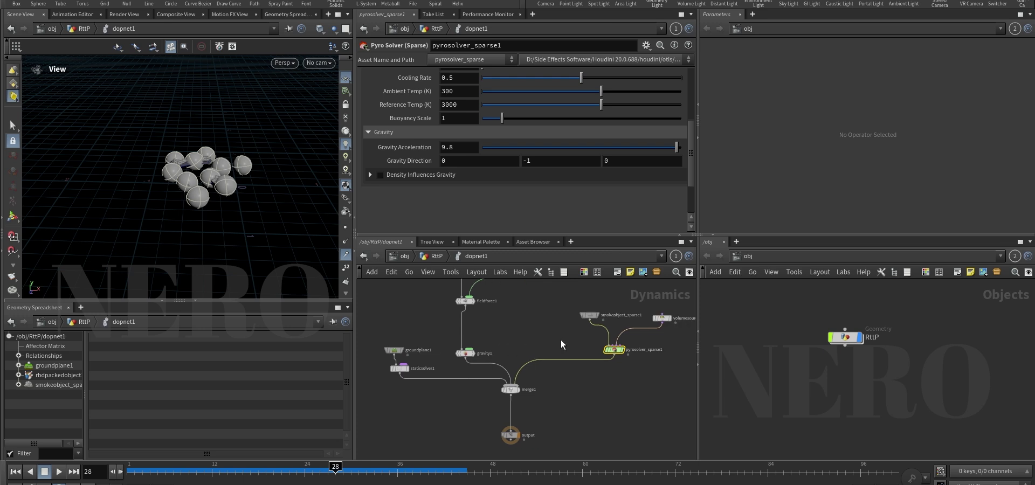
Try Mutual as merge1's Affector Relationship and restore Left Inputs Affect Right Inputs
click(511, 389)
click(471, 90)
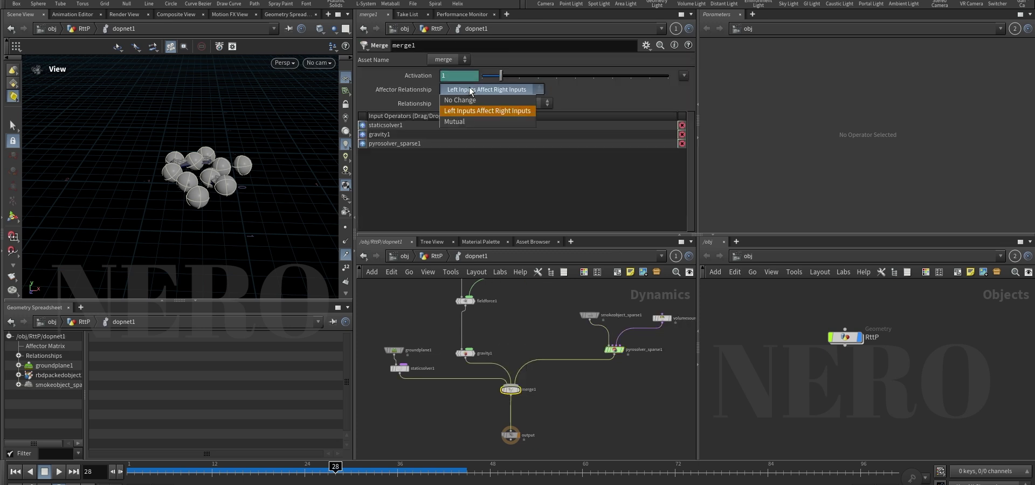
click(465, 122)
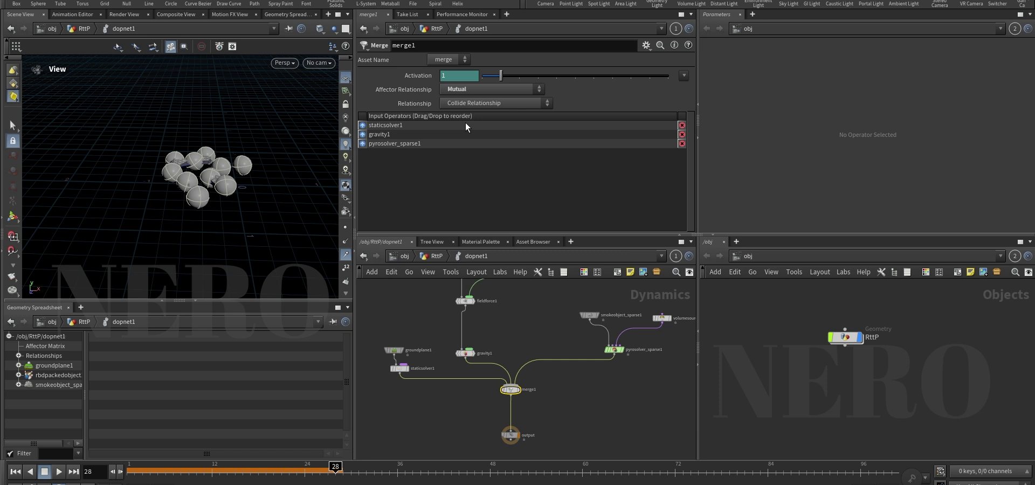
click(468, 89)
click(464, 102)
Add a Static Object node and place it in the free space between fieldforce1 and smokeobject_sparse1
middle_drag(552, 342, 499, 389)
scroll(527, 356, up, 1)
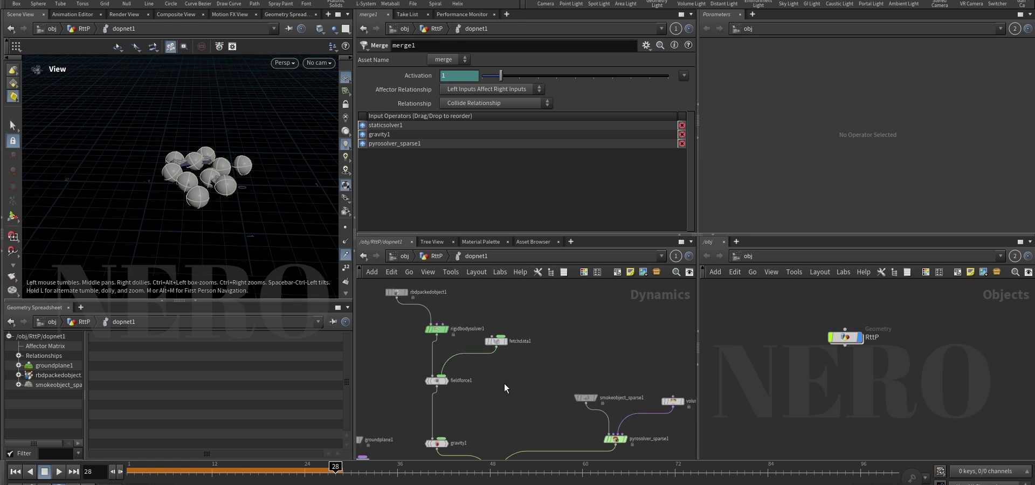
scroll(520, 382, up, 1)
scroll(520, 382, up, 1)
key(Tab)
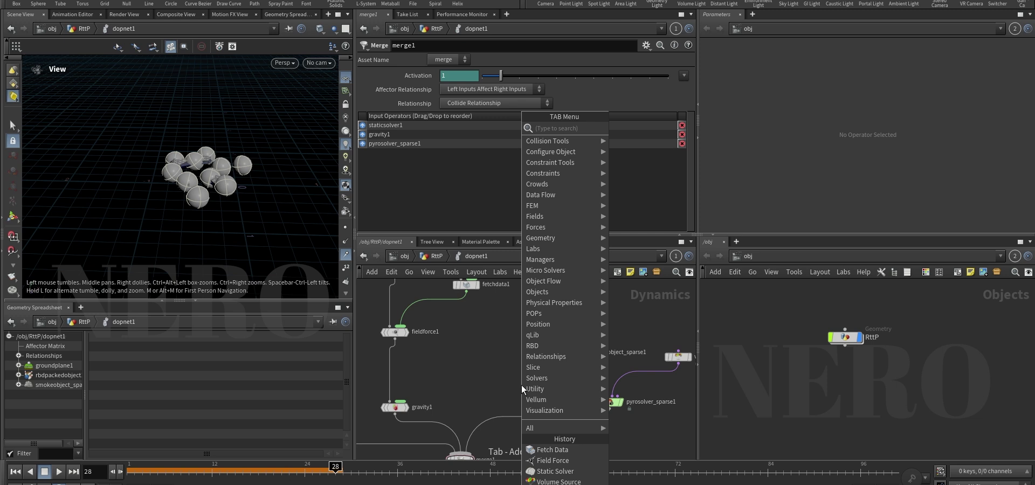
text(sta)
key(Return)
click(522, 385)
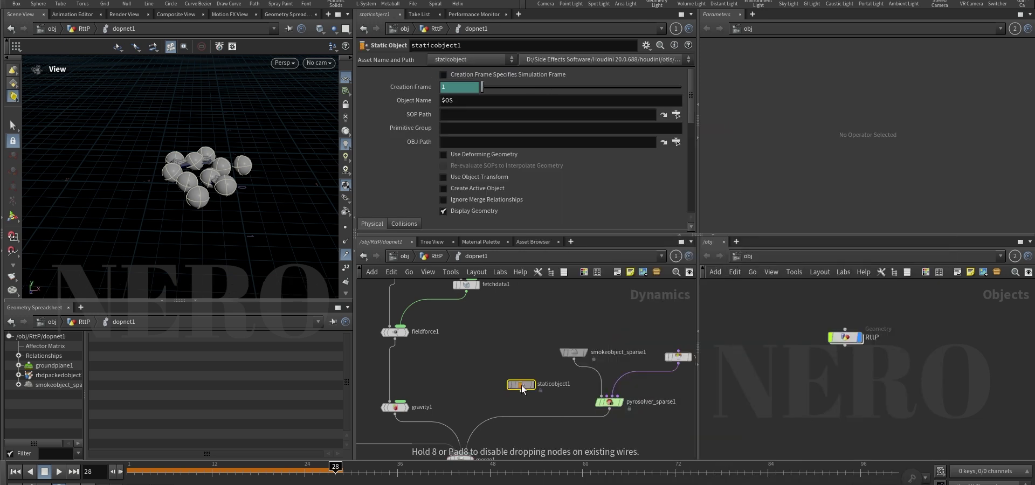
drag(522, 386, 501, 341)
Add a Static Solver node below staticobject1 and connect staticobject1 to its first input
middle_drag(527, 385, 523, 376)
key(Tab)
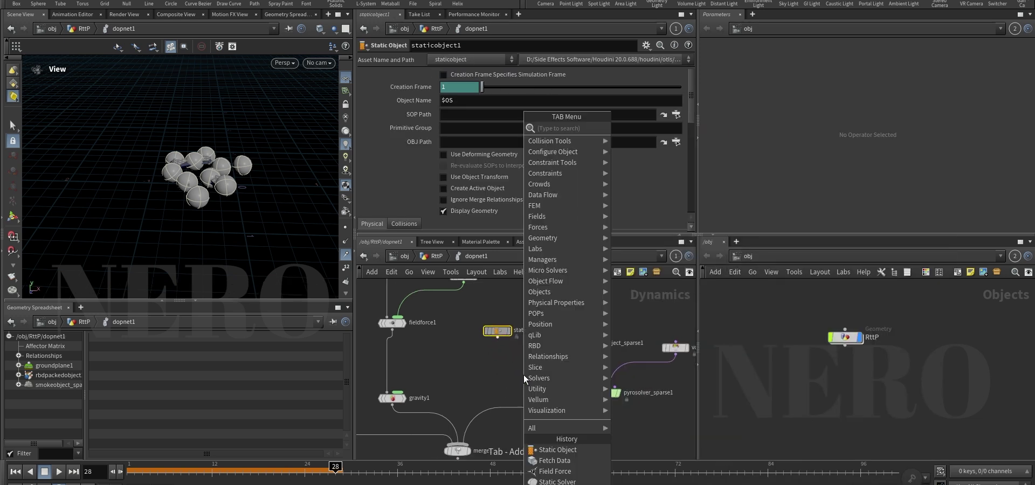
text(static s)
key(Return)
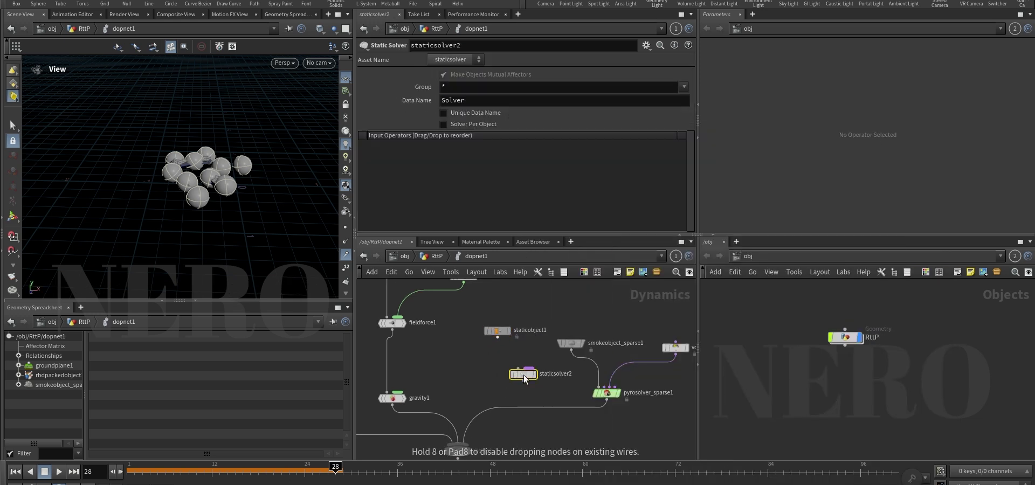
scroll(523, 374, up, 1)
click(492, 330)
click(516, 366)
drag(512, 373, 519, 293)
drag(442, 360, 554, 403)
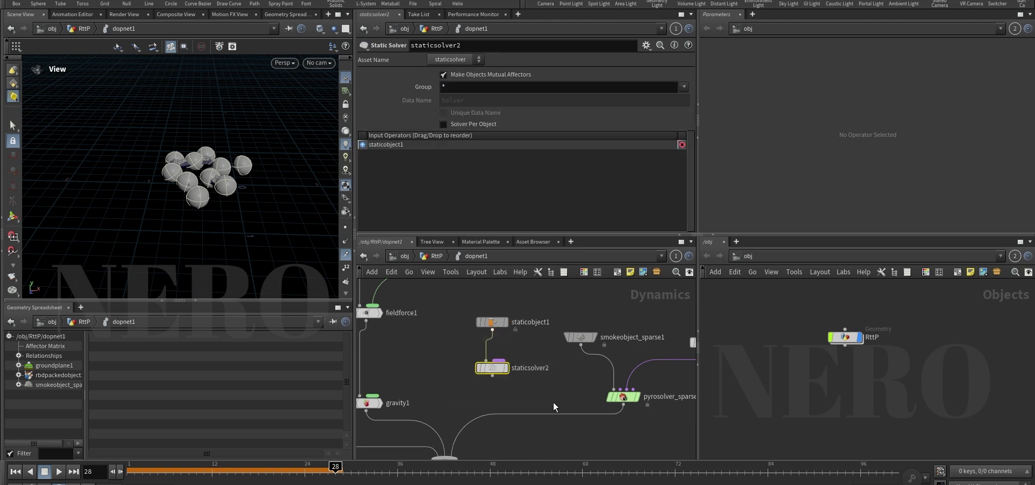
Insert a Merge node between pyrosolver_sparse1 and merge1, and connect staticsolver2 as its first input
key(Tab)
text(merge)
key(Return)
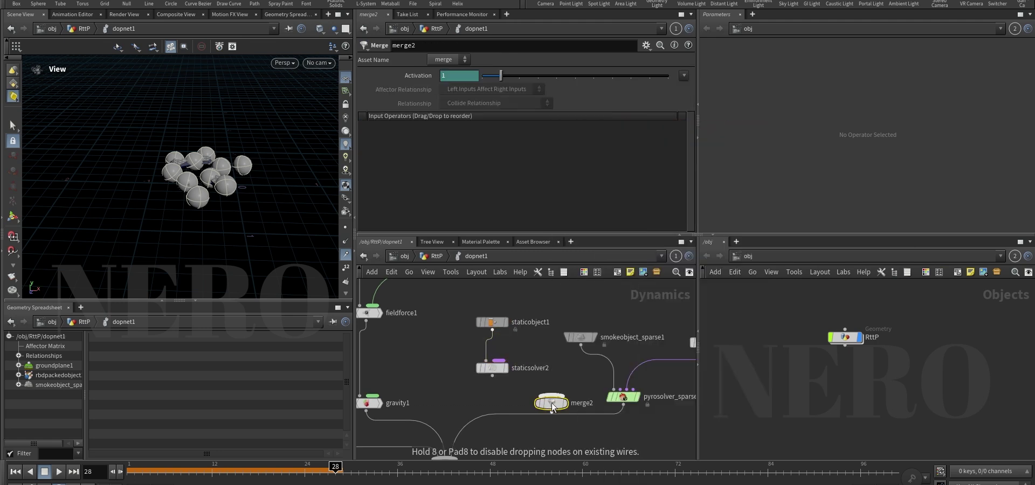
click(552, 431)
click(493, 376)
click(550, 423)
middle_drag(631, 415, 587, 380)
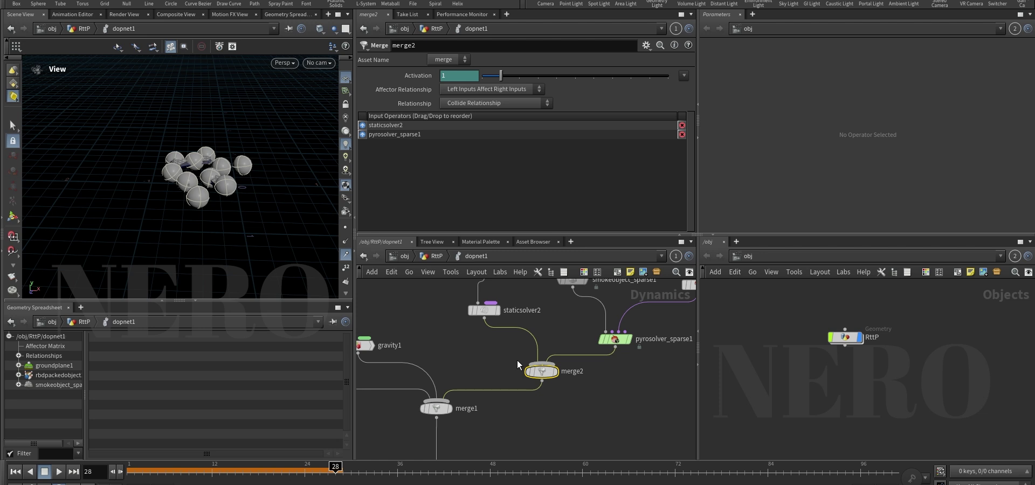
Set staticobject1's SOP Path to rbdpackedobject1:Geometry
scroll(516, 361, down, 2)
middle_drag(516, 360, 525, 416)
scroll(499, 369, up, 1)
drag(473, 356, 502, 343)
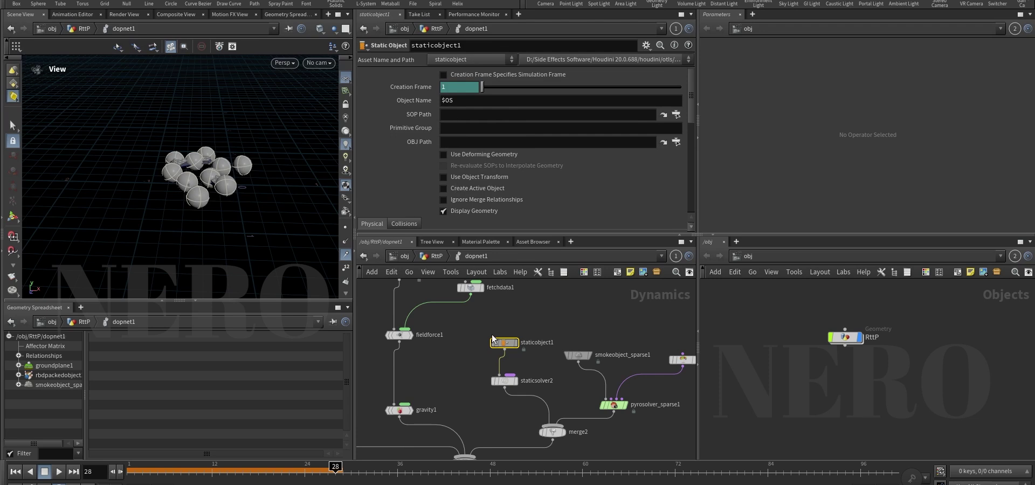
middle_drag(492, 334, 505, 360)
drag(58, 375, 377, 115)
key(Delete)
key(Delete)
key(Delete)
key(Delete)
key(Delete)
key(Delete)
key(Delete)
key(Delete)
text(:Geom1)
key(BackSpace)
text(etry)
key(Return)
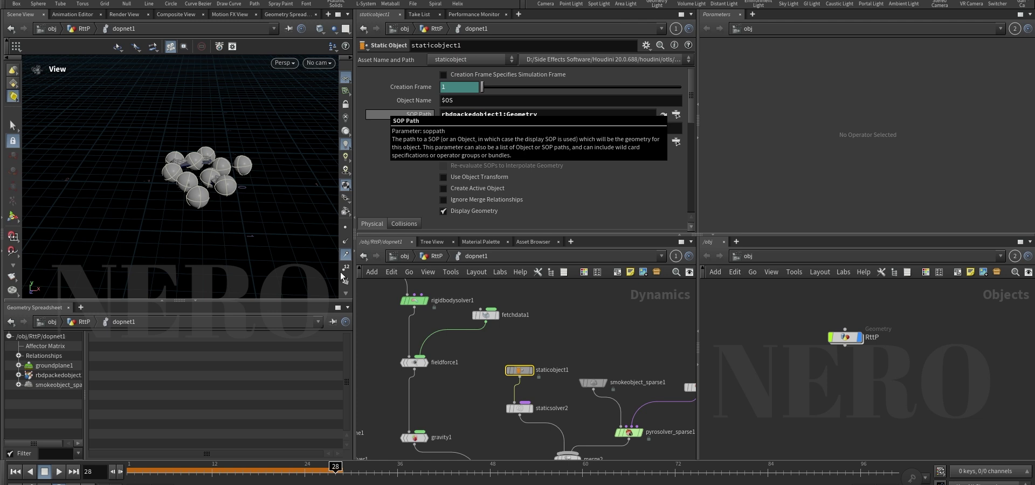
Expand rbdpackedobject1 in the simulation data tree and display its Geometry data in the spreadsheet
click(16, 376)
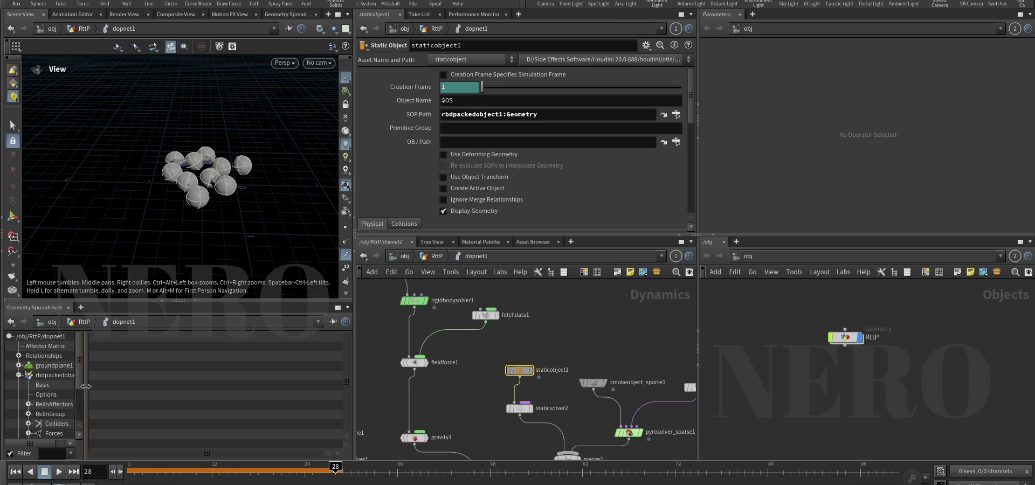
scroll(69, 397, down, 1)
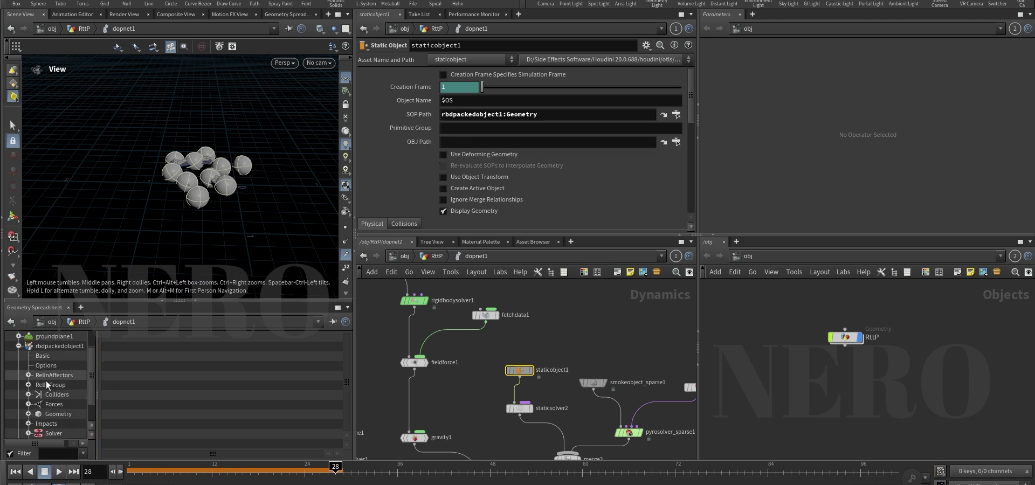
click(56, 415)
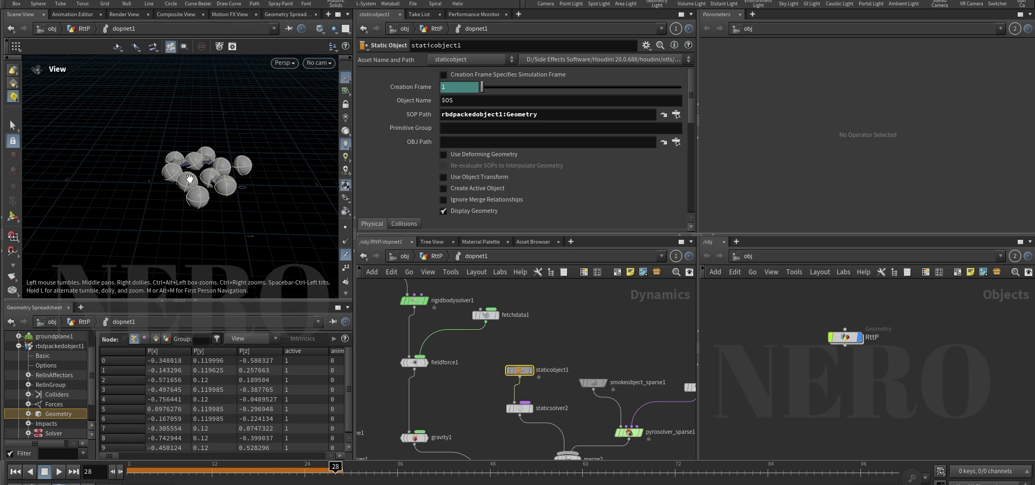
Play the simulation from the start and examine the spheres and their collision display up close
click(564, 335)
key(ctrl+Up)
key(Up)
key(Up)
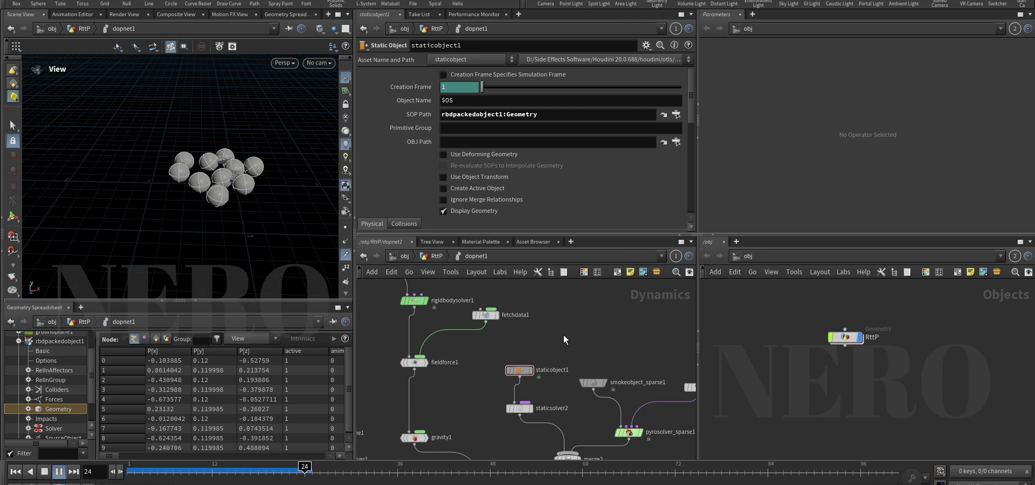
scroll(228, 123, up, 3)
right_drag(228, 123, 227, 169)
drag(251, 148, 273, 138)
middle_drag(273, 139, 202, 198)
drag(202, 198, 229, 184)
scroll(188, 177, up, 3)
scroll(229, 183, down, 5)
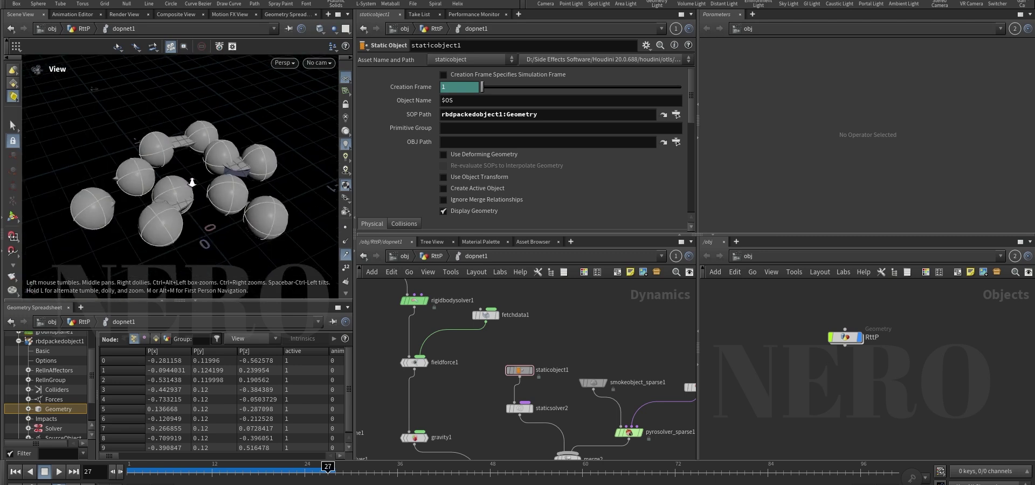
Turn off the Collision visualization on smokeobject_sparse1 and enable the Density visualization
middle_drag(632, 347, 600, 323)
click(561, 358)
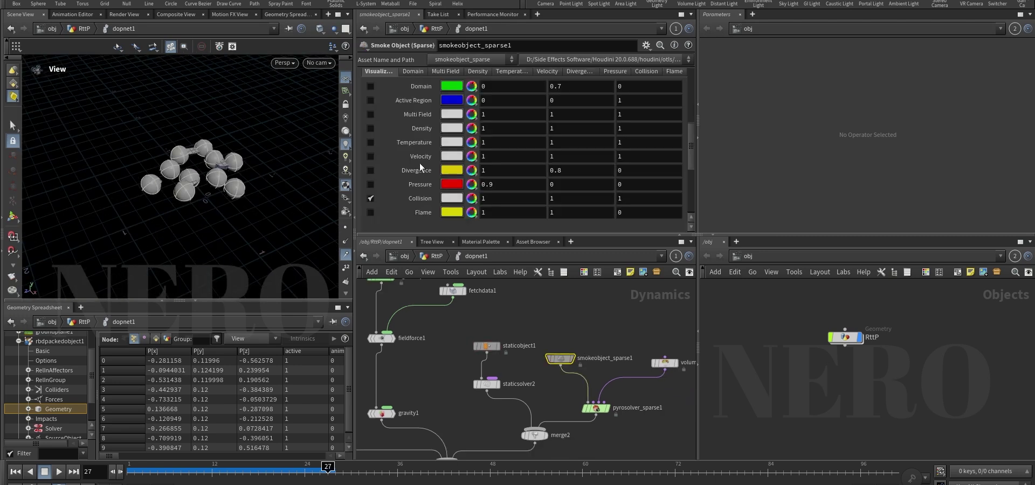
click(371, 198)
click(370, 128)
Play the simulation to check how the smoke density flows around the spheres, and return to frame 1
scroll(190, 180, down, 4)
drag(173, 196, 202, 227)
key(ctrl+Up)
key(Up)
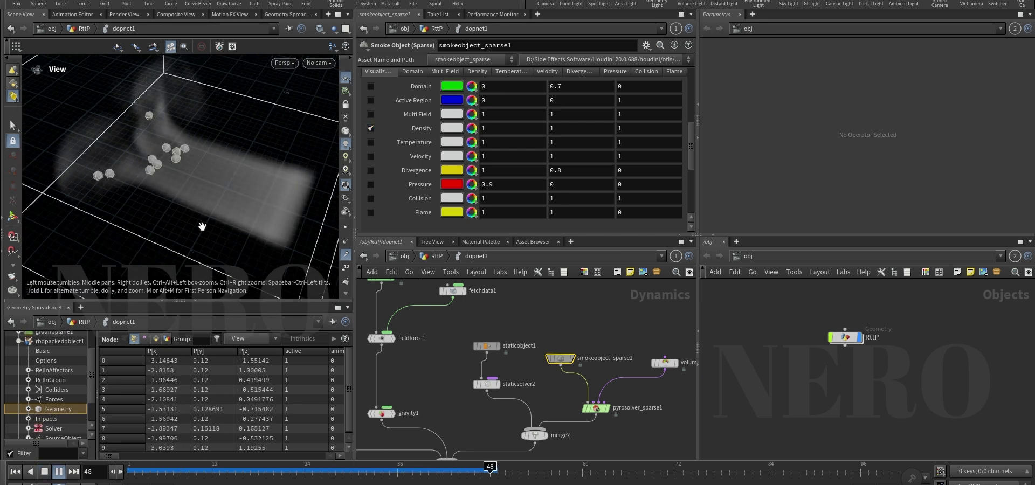
key(ctrl+Up)
key(Up)
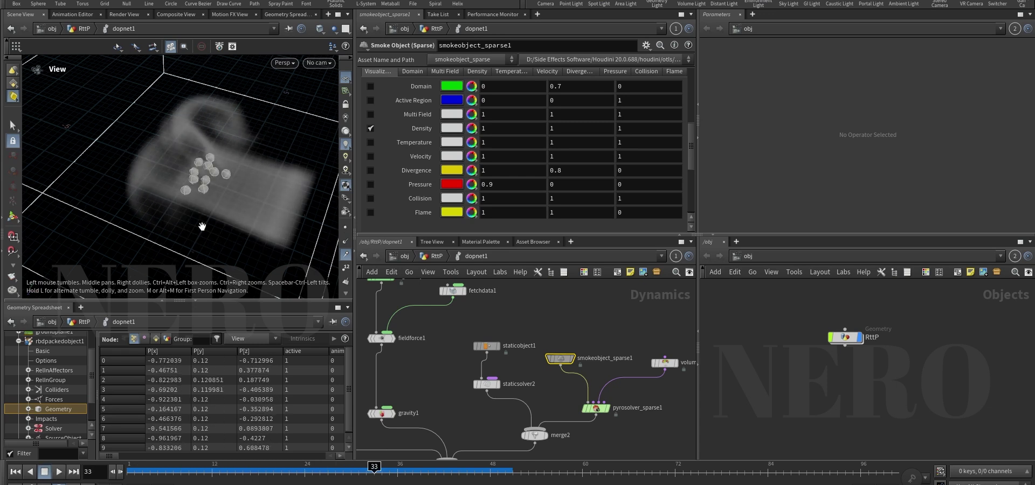
key(Up)
key(ctrl+Left)
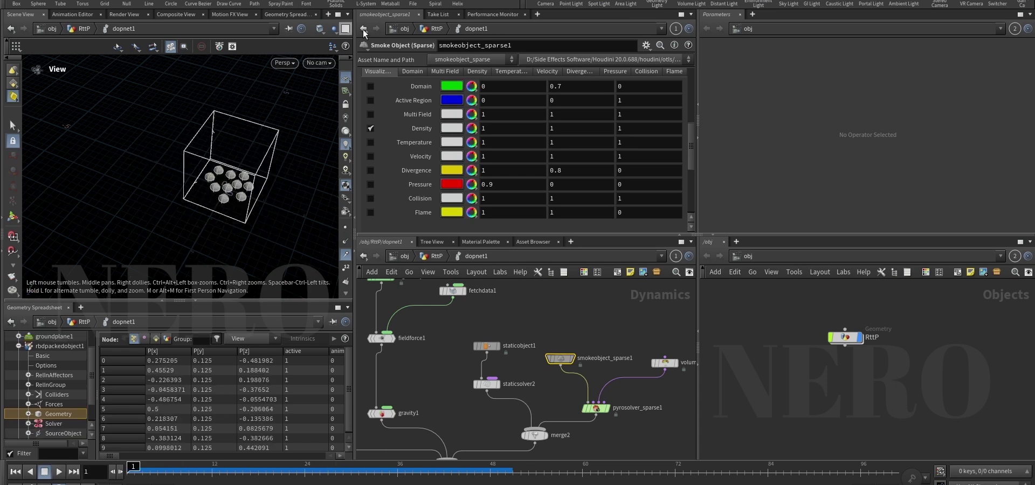
Set the Voxel Size of smokeobject_sparse1 to 0.05
scroll(403, 131, up, 5)
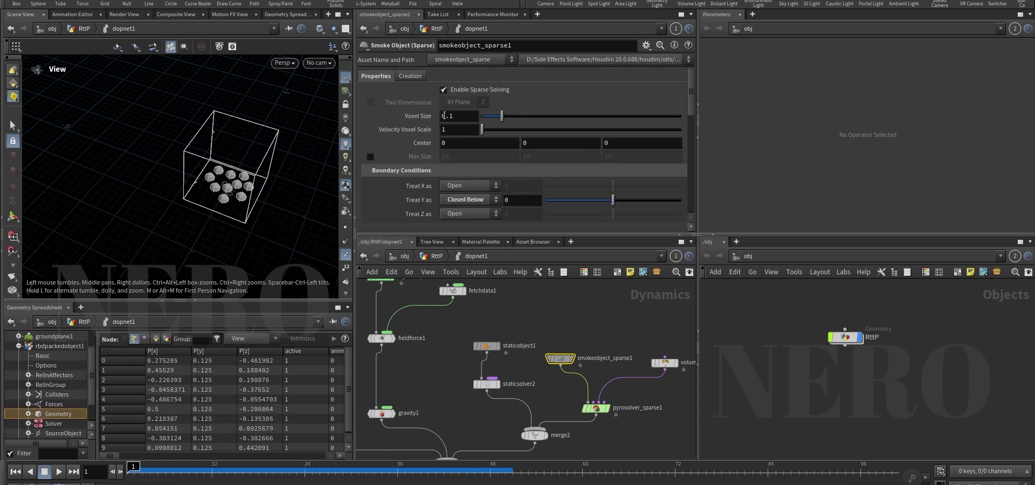
drag(448, 116, 500, 119)
text(05)
key(Return)
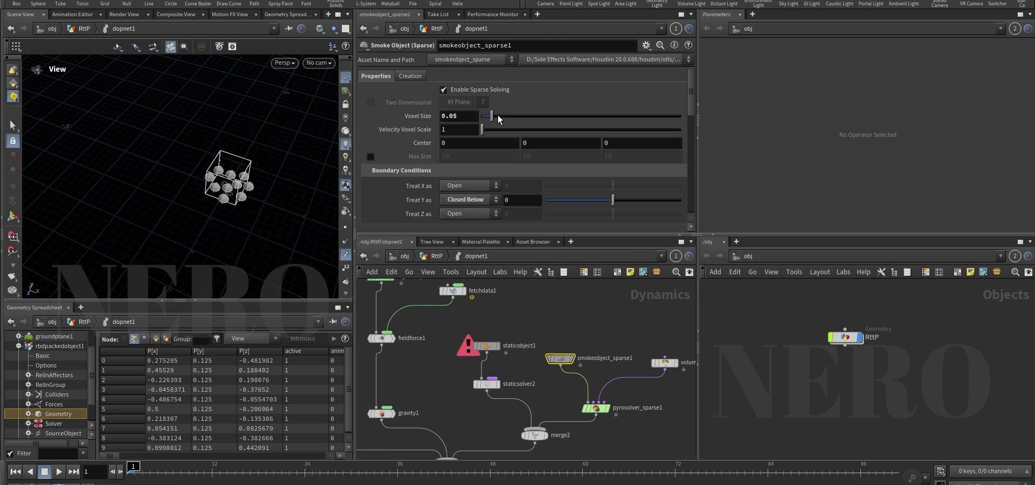
Replay the simulation up to frame 35 and inspect the smoke around the spheres from several close angles
key(Up)
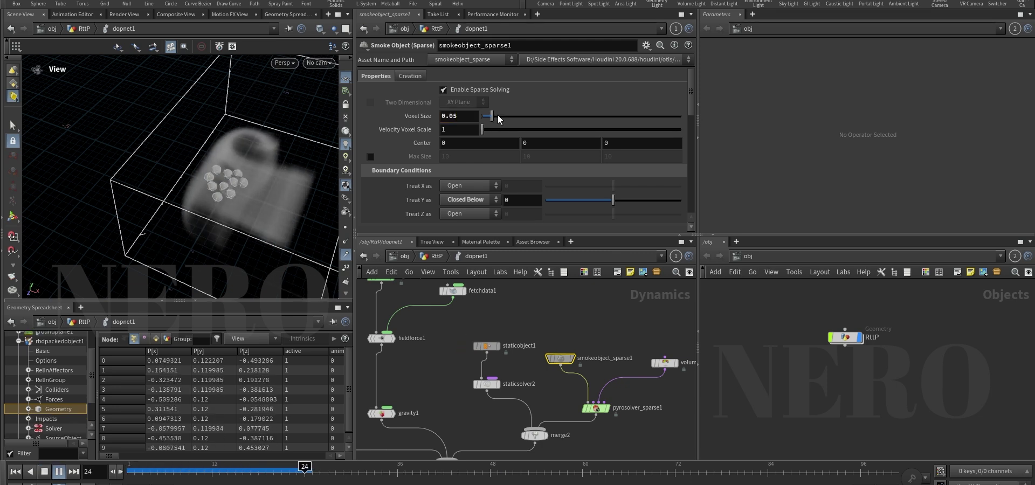
key(Up)
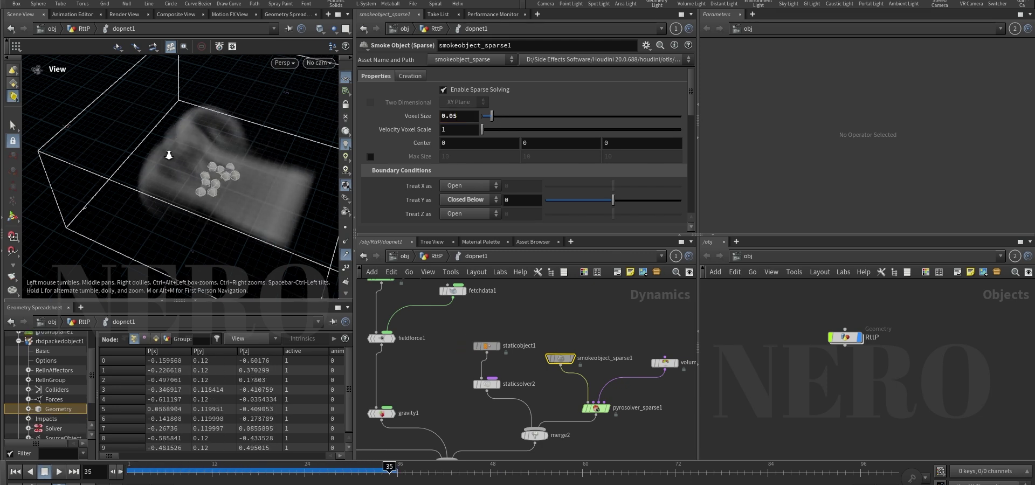
right_drag(166, 157, 226, 143)
drag(226, 144, 211, 160)
middle_drag(212, 159, 173, 170)
drag(192, 147, 249, 192)
middle_drag(188, 241, 199, 201)
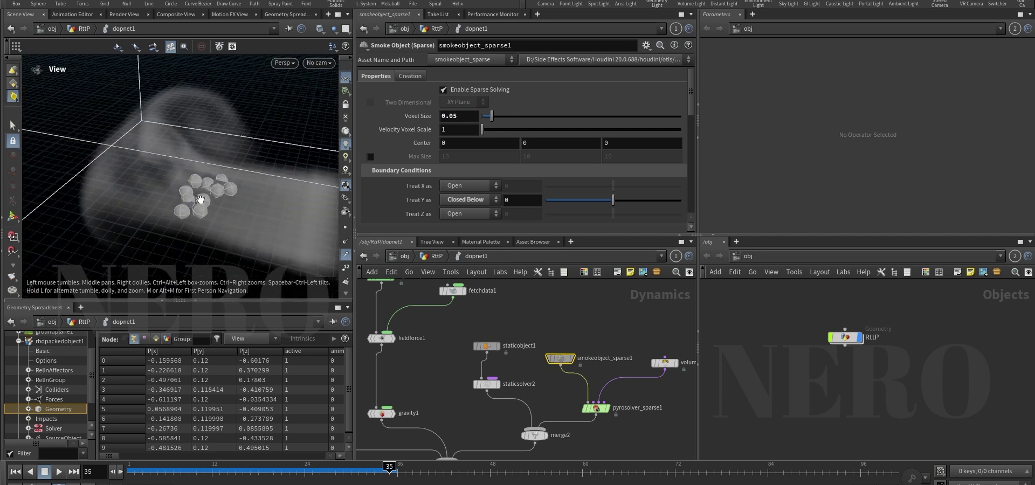
right_drag(199, 201, 192, 176)
drag(192, 176, 179, 206)
right_drag(170, 189, 192, 164)
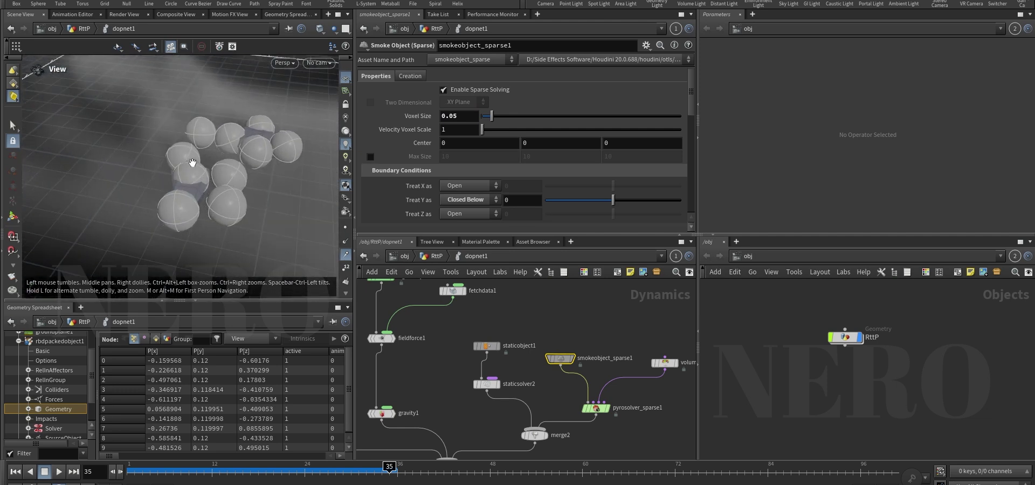
drag(192, 164, 208, 176)
middle_drag(208, 176, 275, 138)
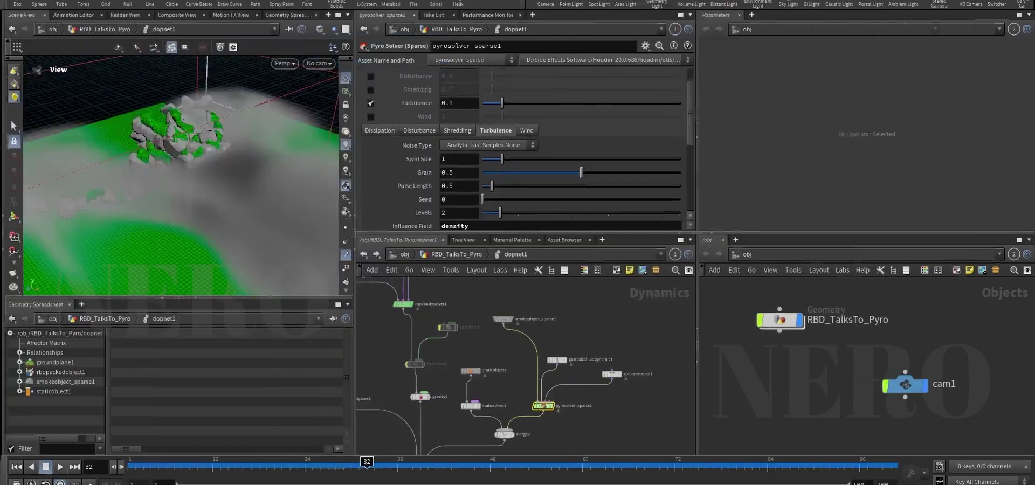
In the RBD_TalksTo_Pyro scene, examine the smoke around the fragments and the SOP Path of staticobject1
drag(201, 201, 252, 197)
scroll(500, 364, up, 2)
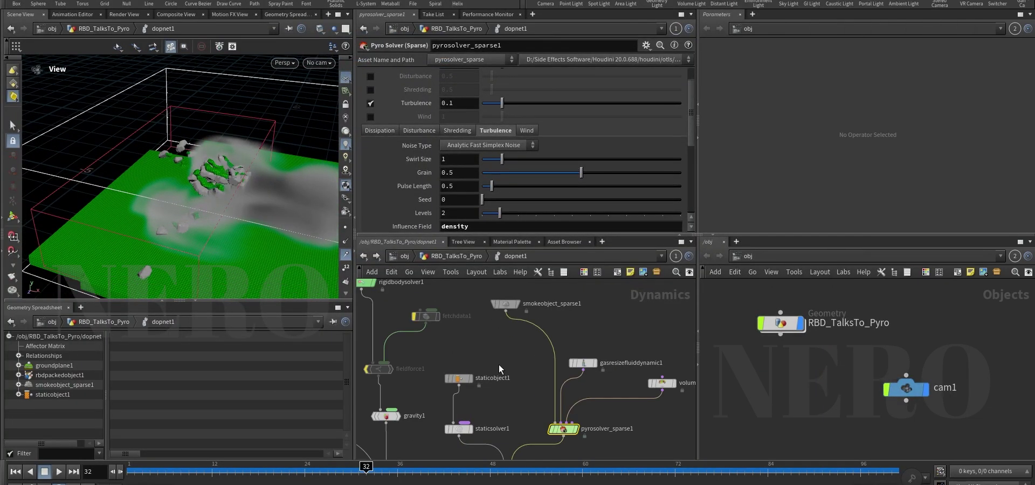
click(459, 379)
scroll(494, 128, up, 1)
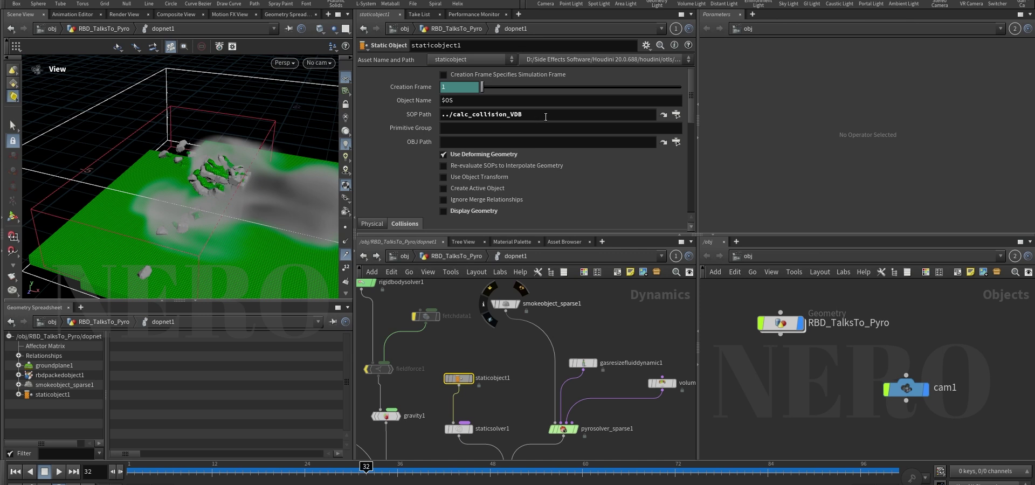
drag(509, 116, 522, 115)
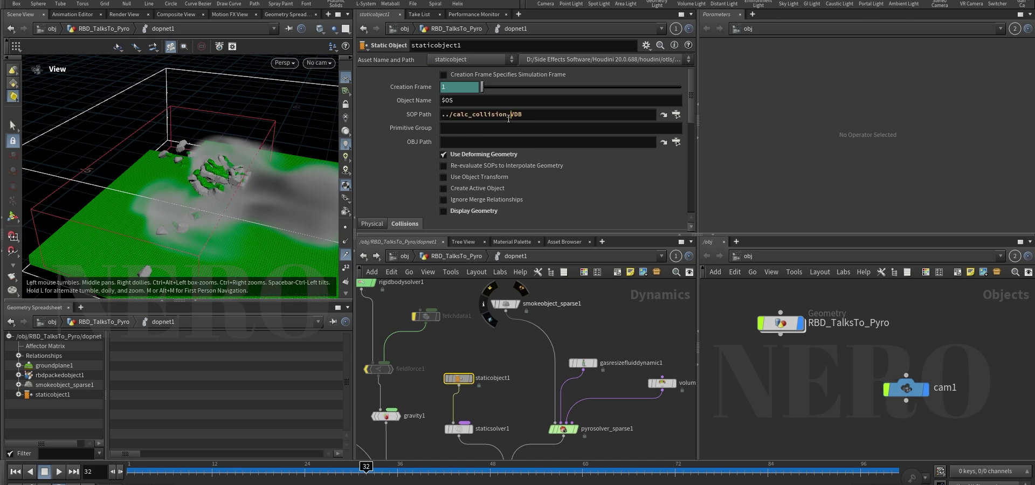
click(500, 350)
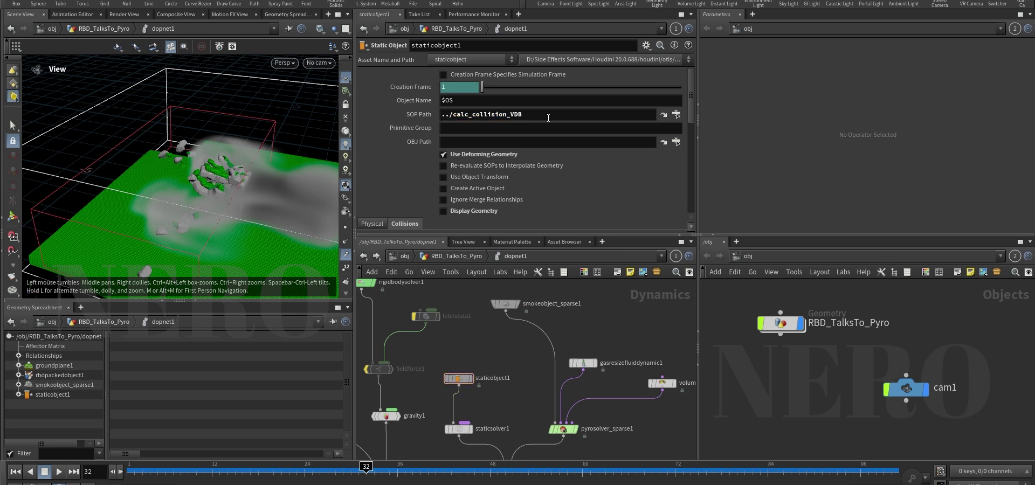
drag(220, 198, 235, 185)
scroll(236, 185, up, 3)
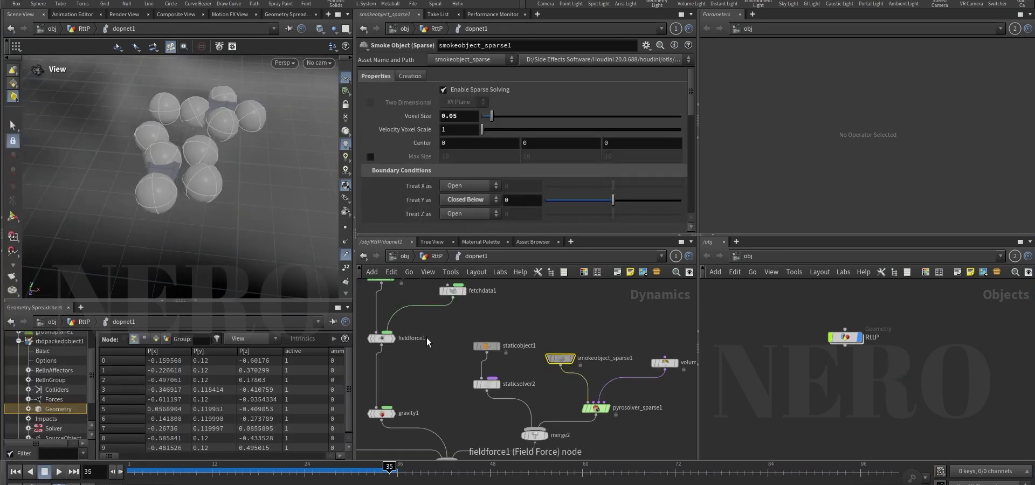
Clear the SOP Path of staticobject1 in the RttP scene's DOP network
right_drag(176, 248, 169, 195)
drag(519, 318, 513, 321)
click(487, 345)
click(525, 115)
triple_click(524, 115)
key(BackSpace)
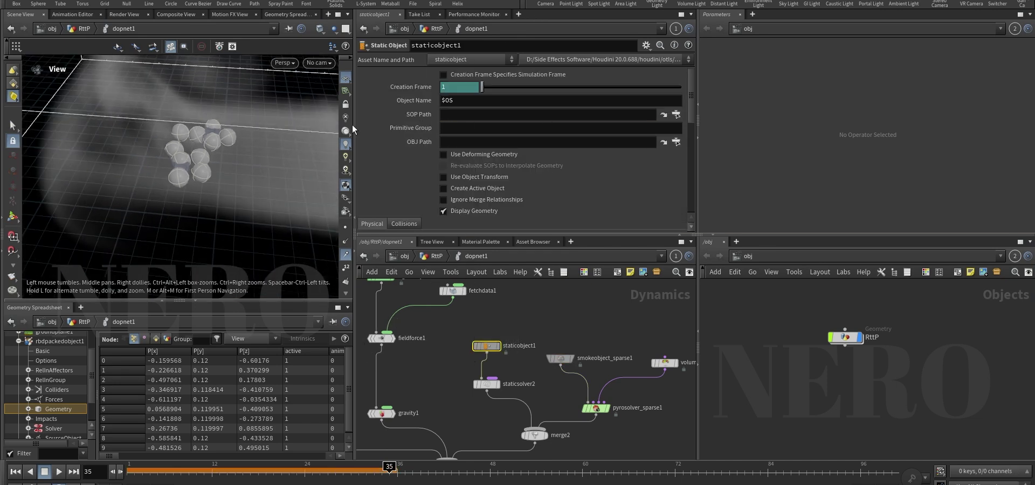
Add a SOP Solver node in the free space beside rbdpackedobject1, above rigidbodysolver1
scroll(524, 295, down, 2)
middle_drag(524, 296, 543, 350)
scroll(499, 353, up, 2)
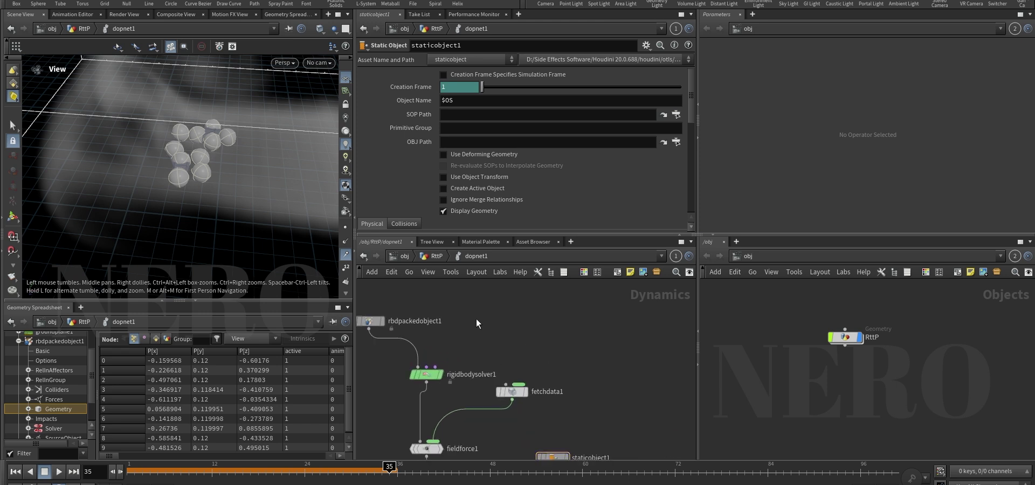
key(Tab)
text(sop)
key(Down)
key(Down)
key(Down)
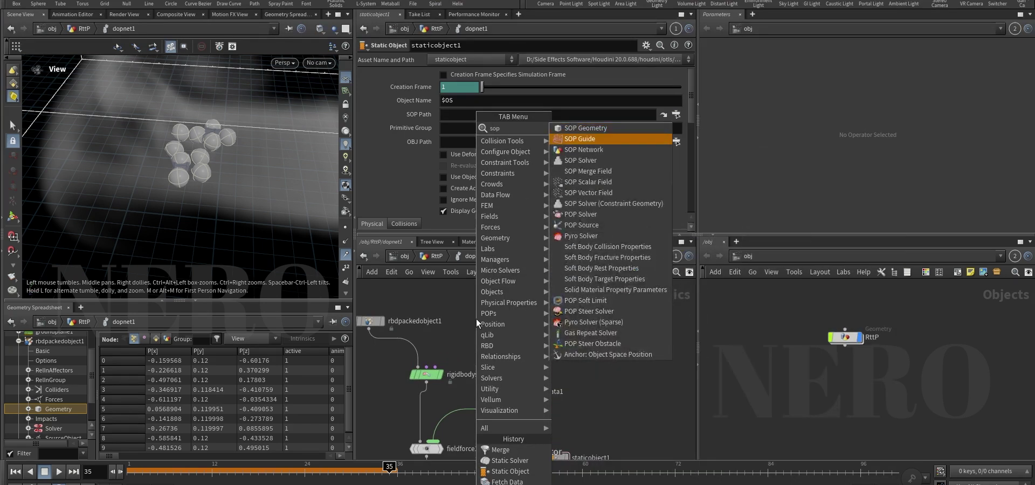
text(so)
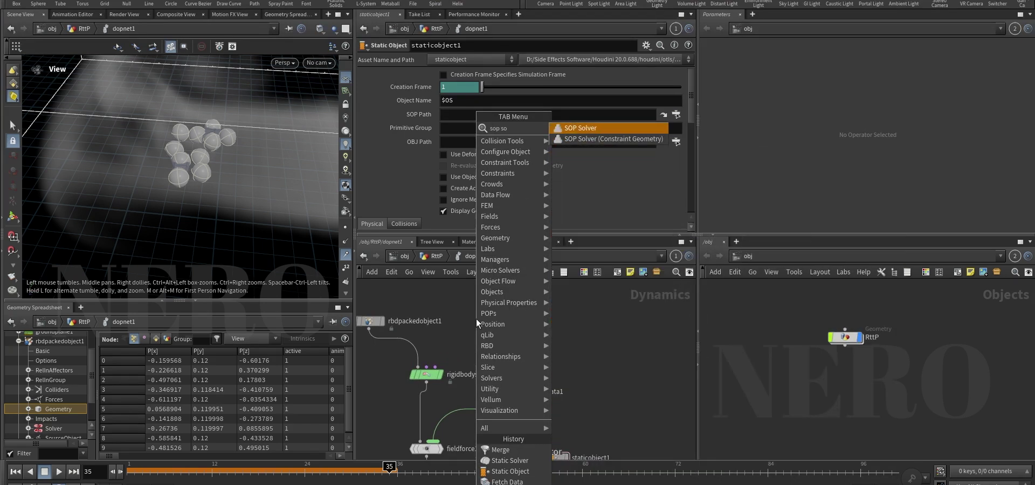
key(Return)
click(476, 319)
Connect sopsolver1 to the third input of rigidbodysolver1 and position it above that solver
click(476, 329)
click(451, 361)
scroll(456, 361, down, 2)
middle_drag(479, 354, 477, 371)
scroll(475, 361, up, 2)
drag(473, 352, 477, 335)
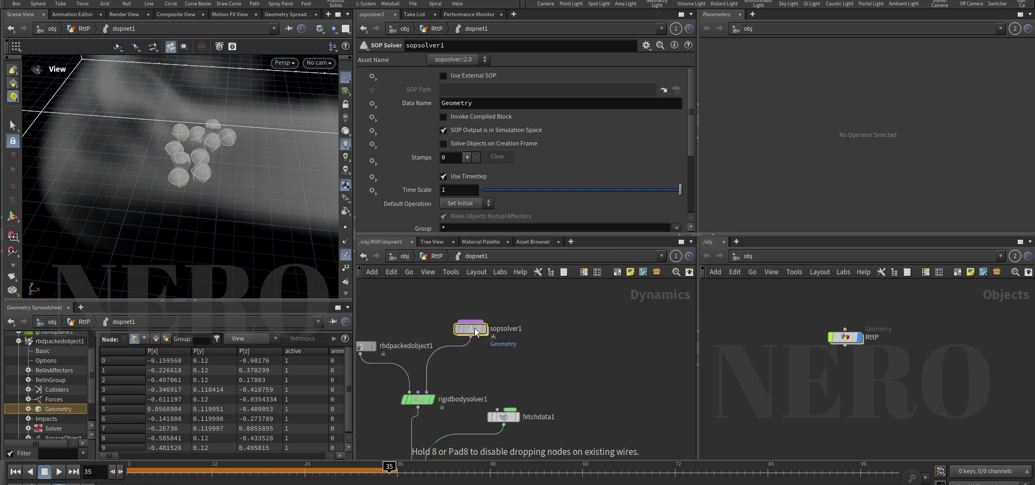
Return to frame 1 and set sopsolver1's Data Name to rbdpackedobject1:Geometry
click(131, 468)
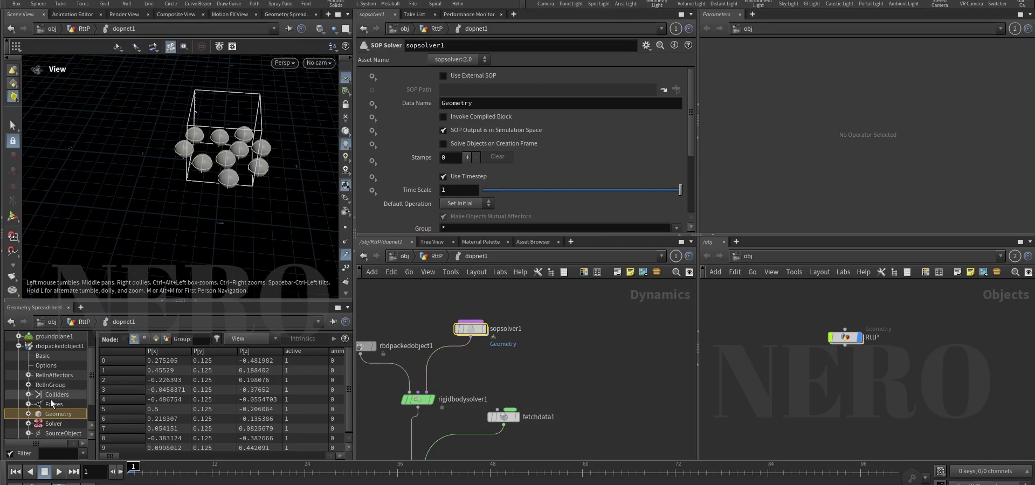
drag(486, 96, 221, 104)
key(BackSpace)
text(:Ge)
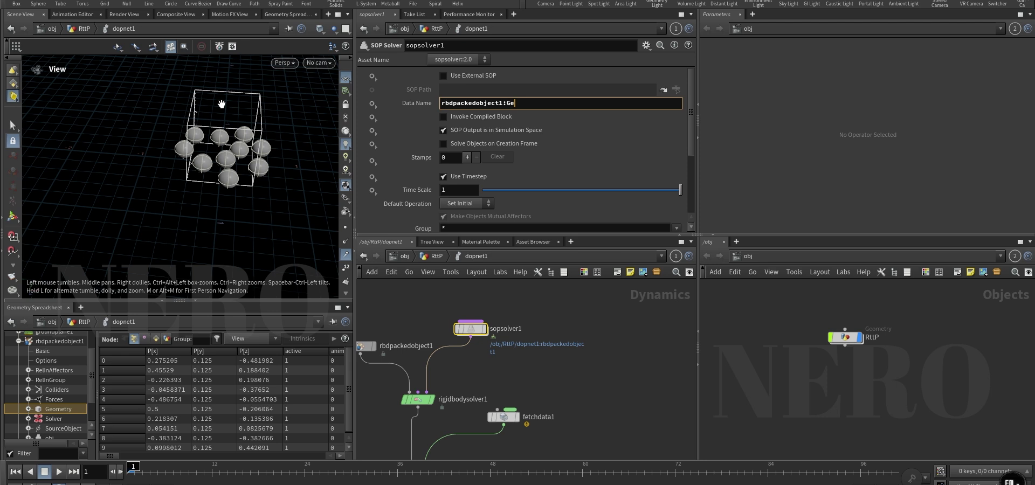
text(ometry)
key(Return)
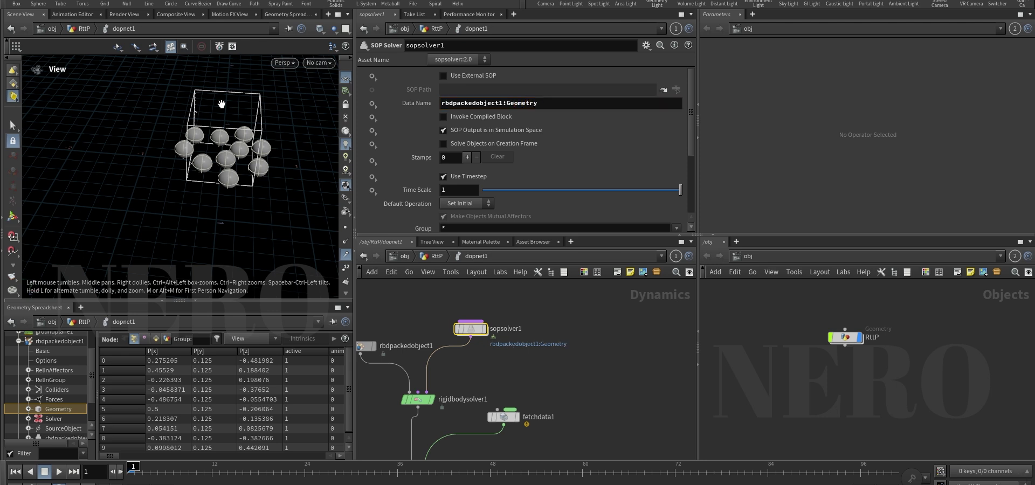
Inside sopsolver1, set the Geometry Data Path of dop_geometry to Geometry
double_click(471, 330)
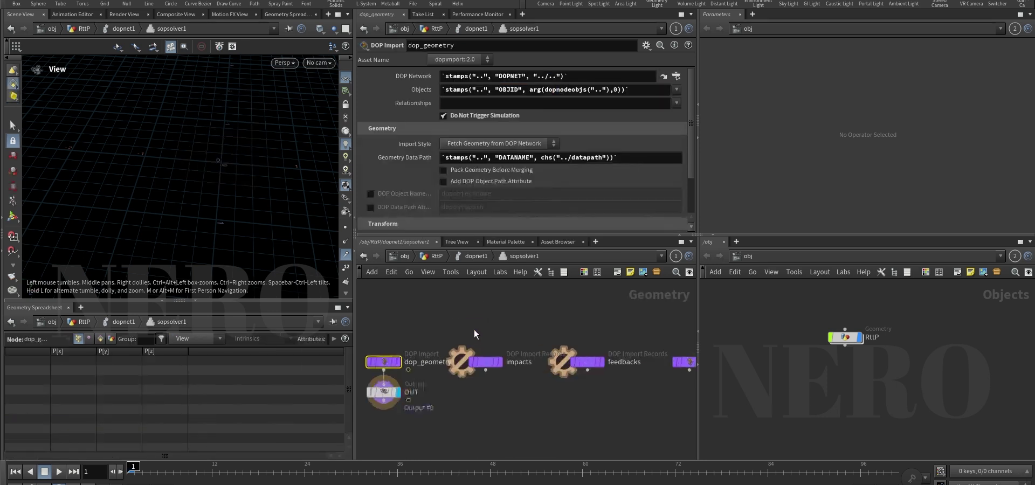
drag(470, 324, 470, 377)
triple_click(530, 157)
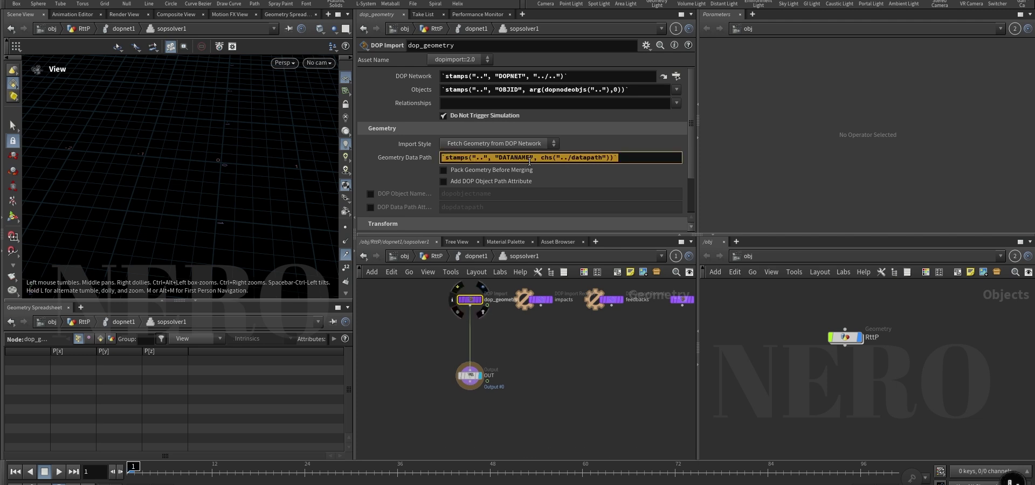
text(Geometry)
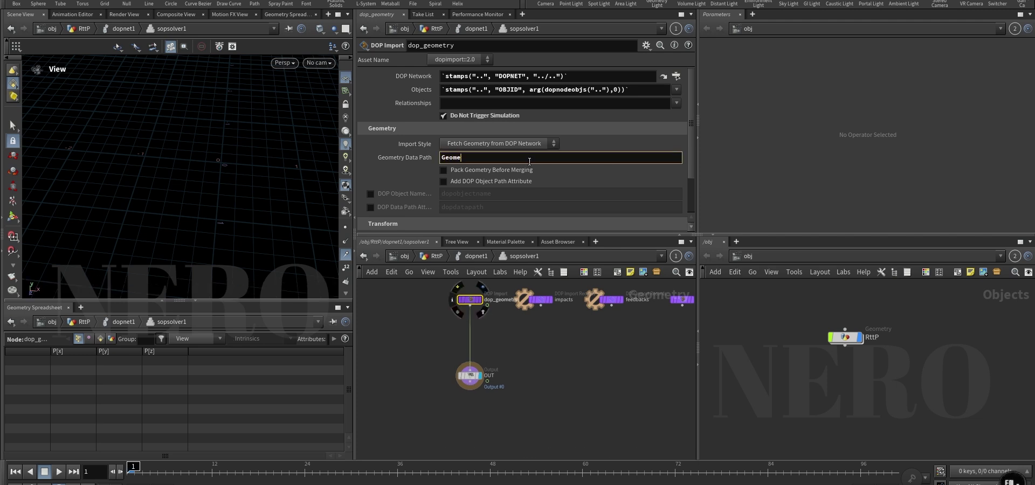
key(Return)
drag(298, 162, 201, 199)
right_drag(201, 199, 220, 186)
scroll(498, 348, up, 2)
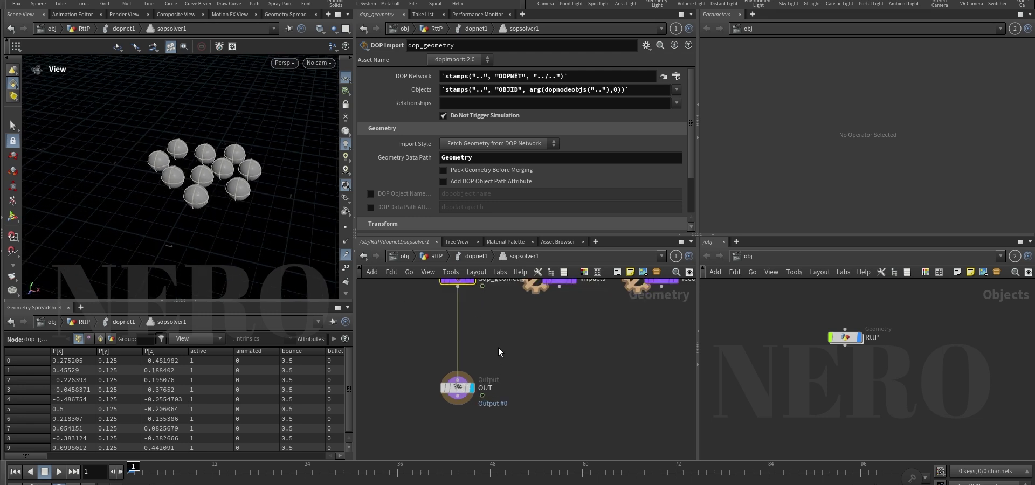
Insert a VDB from Polygons node between dop_geometry and the OUT node
key(Tab)
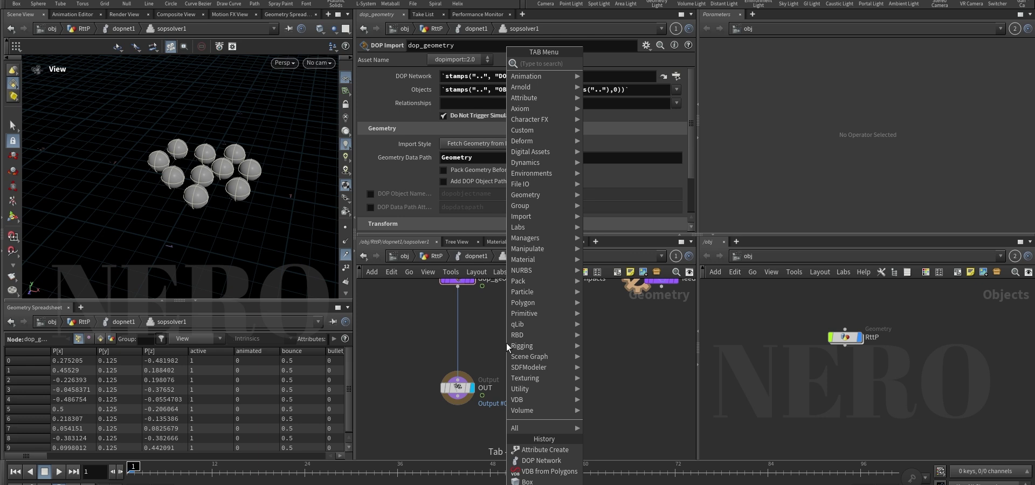
text(vdb fro)
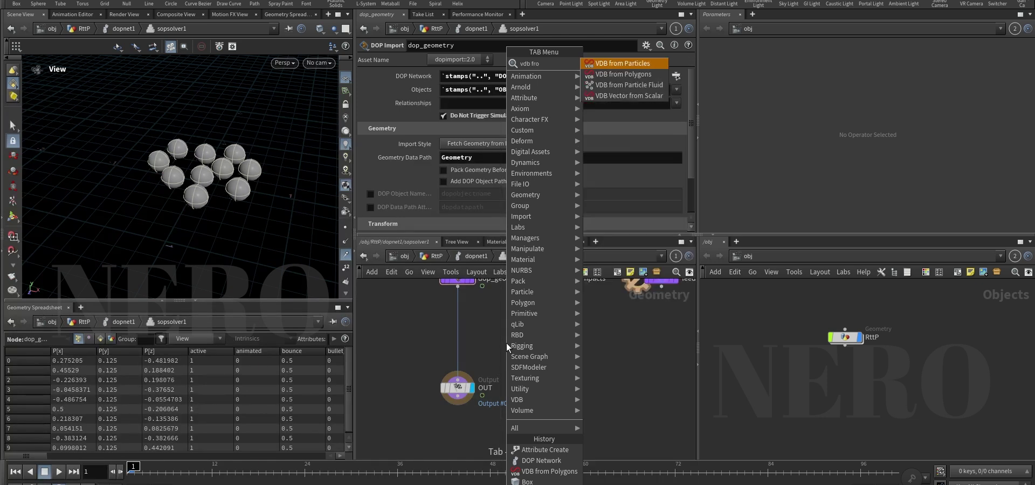
text(m)
key(Down)
key(Return)
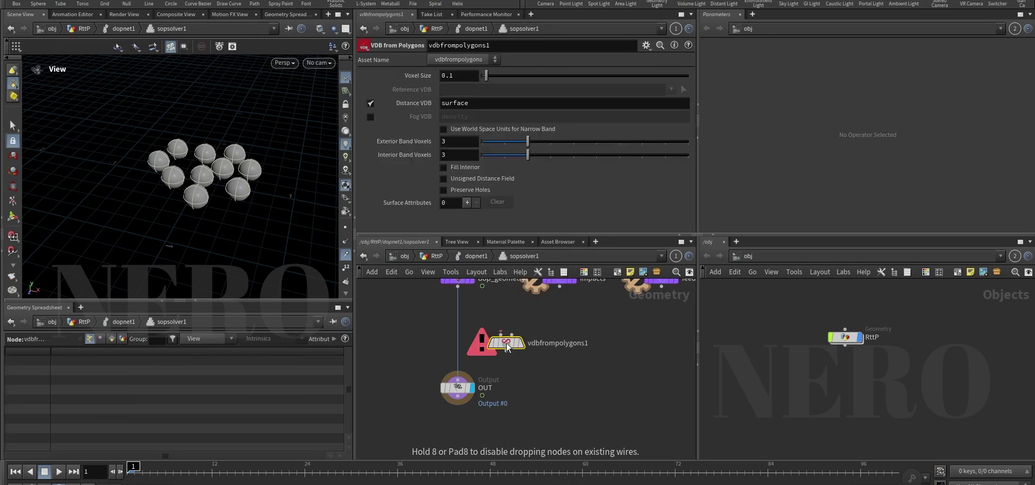
click(458, 340)
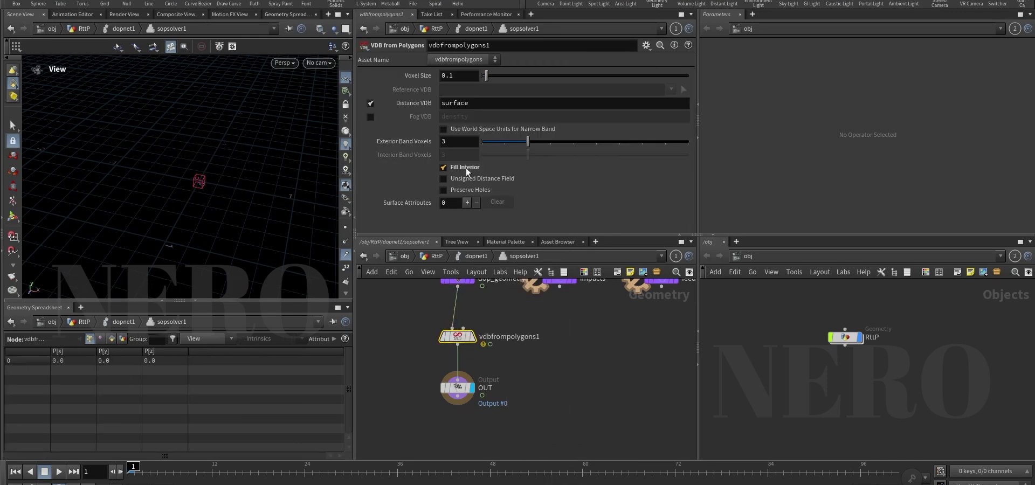
Make room above vdbfrompolygons1 and insert a Convert node between dop_geometry and it
mouse_move(420, 341)
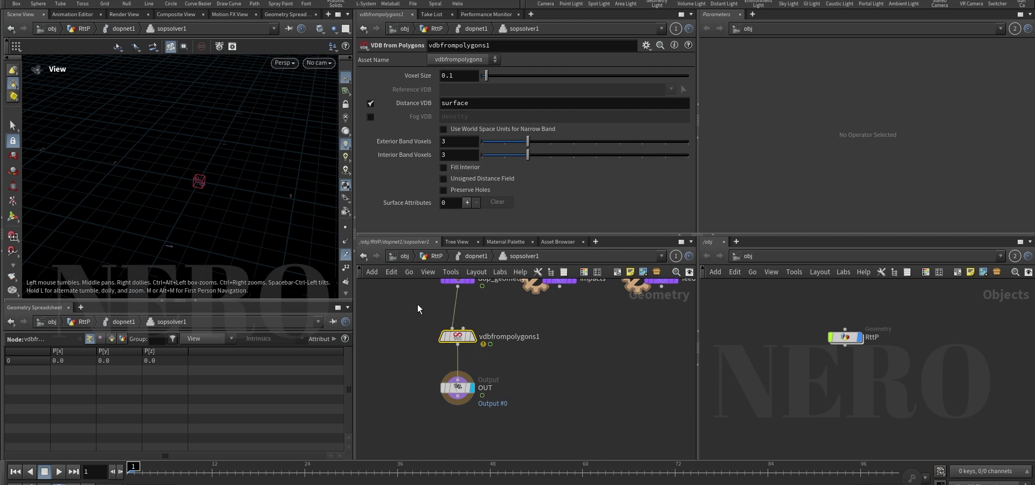
ctrl+drag(465, 336, 460, 382)
click(471, 339)
key(Tab)
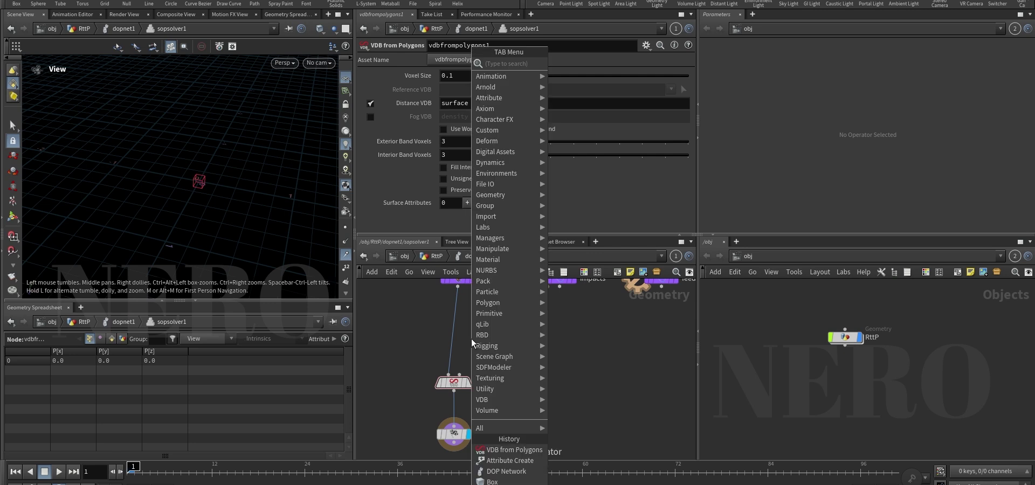
text(convert)
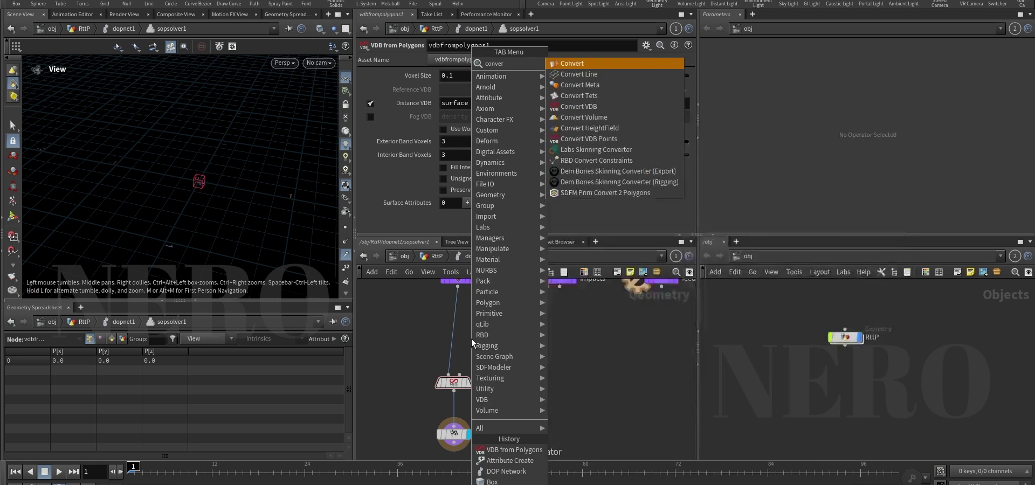
key(Return)
click(461, 327)
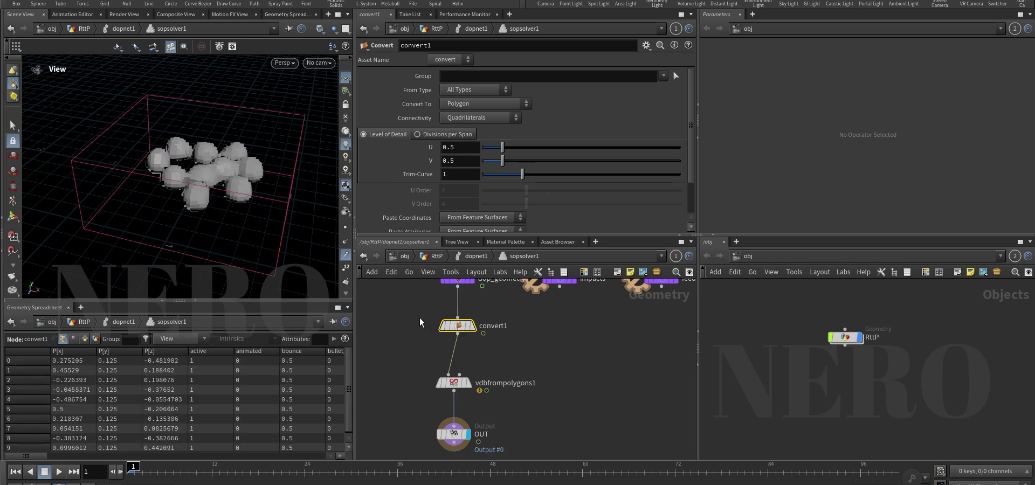
Compare the displayed spheres of convert1 with the volume produced by vdbfrompolygons1
drag(231, 185, 231, 194)
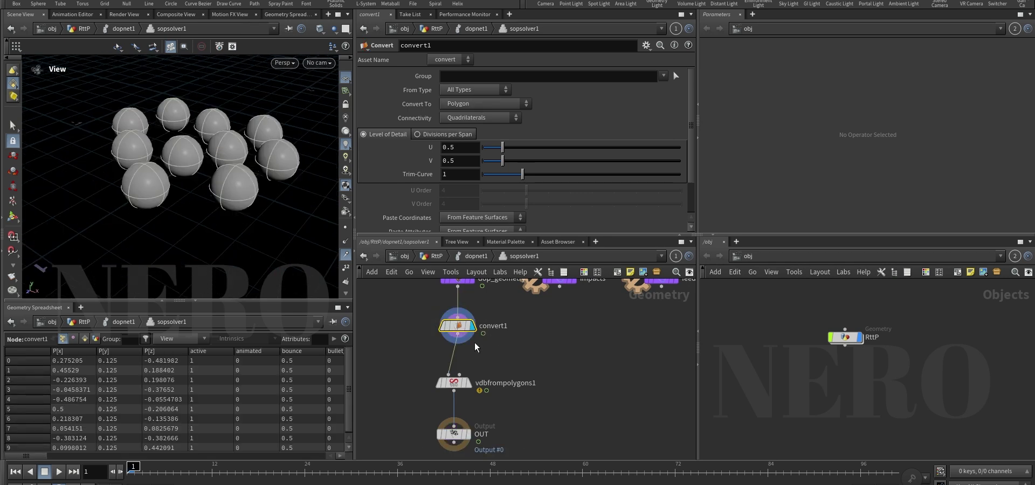
scroll(476, 347, up, 2)
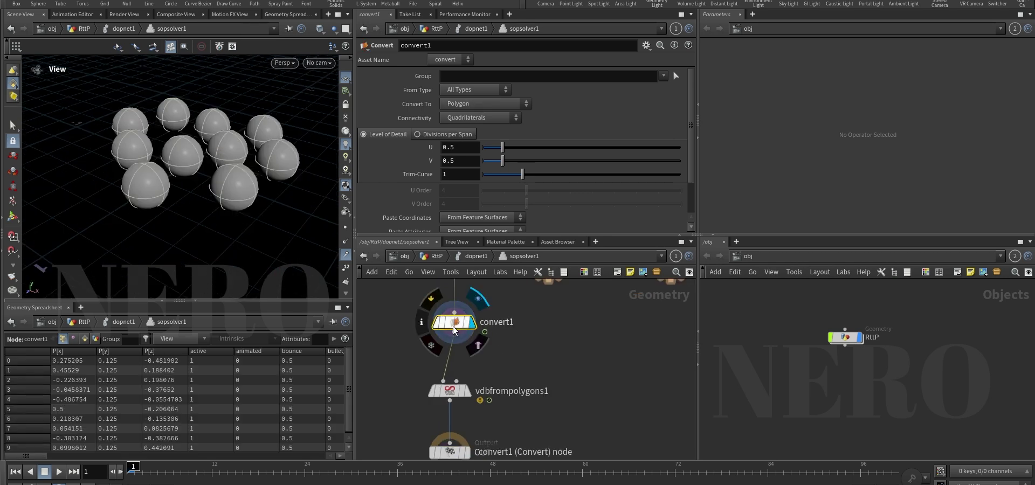
click(450, 391)
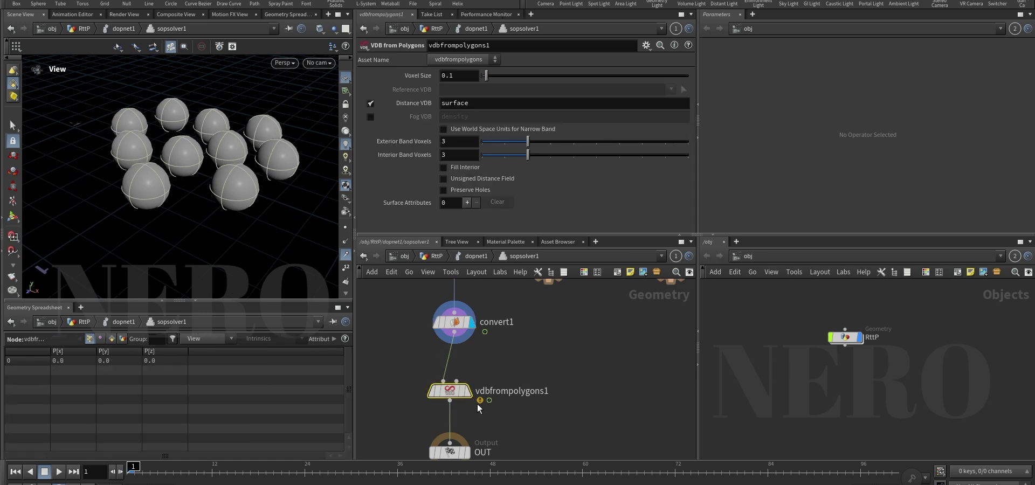
click(467, 391)
drag(230, 188, 253, 173)
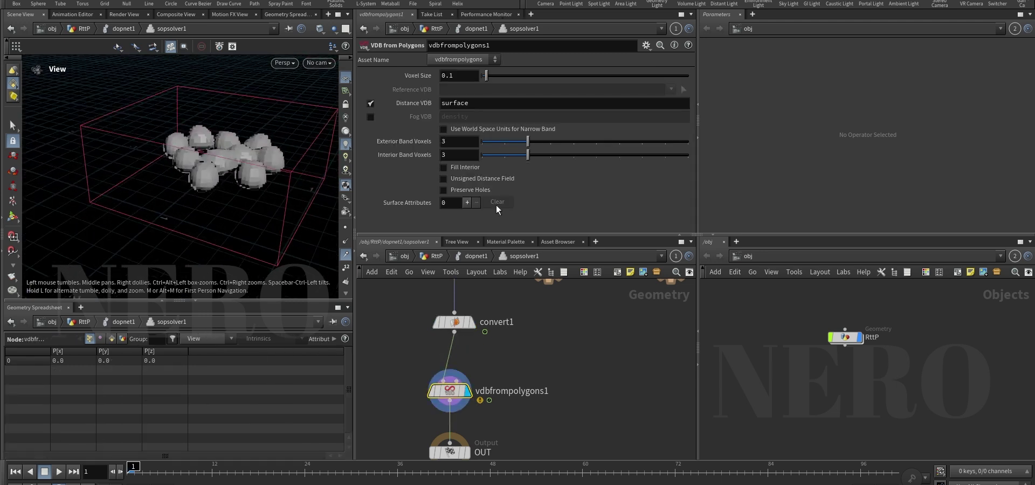
Enable Fill Interior on vdbfrompolygons1 and set the display back to the OUT node
click(467, 170)
drag(232, 205, 232, 186)
scroll(529, 377, down, 2)
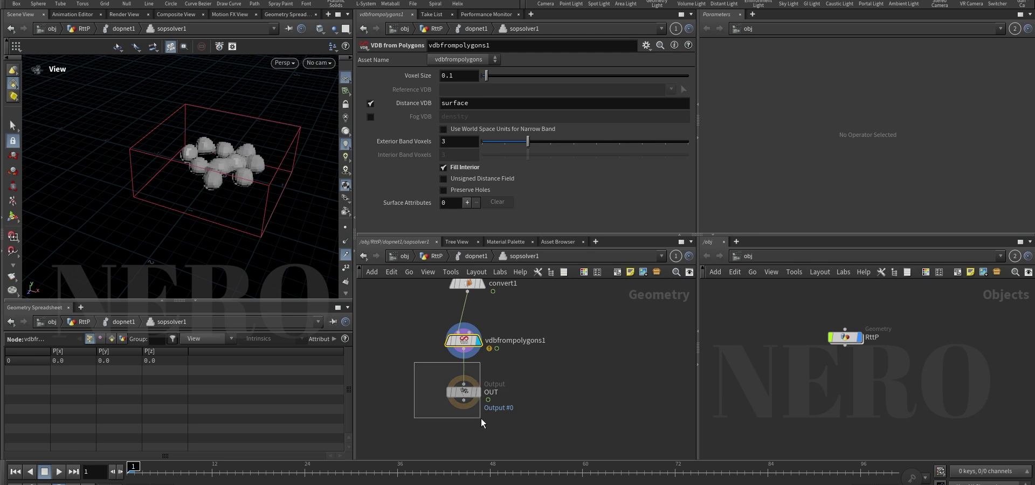
click(465, 392)
click(439, 393)
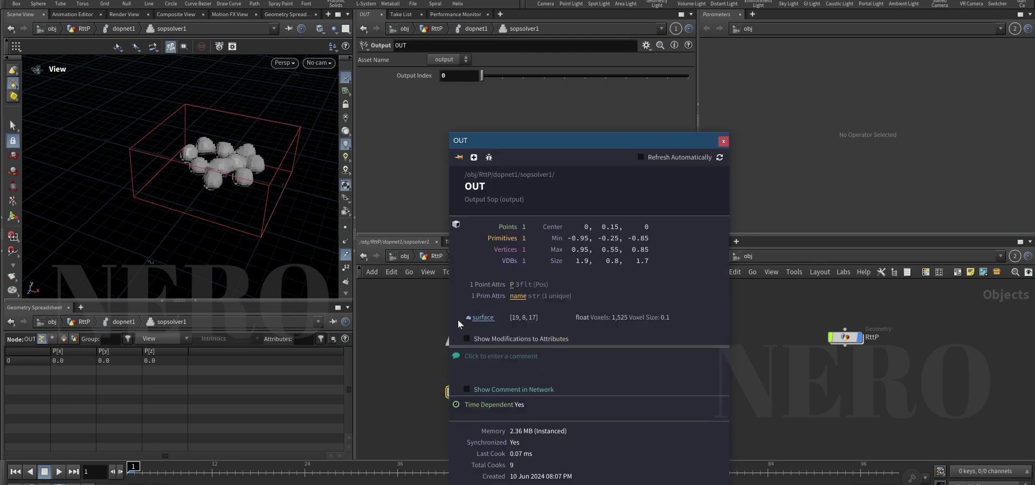
click(465, 341)
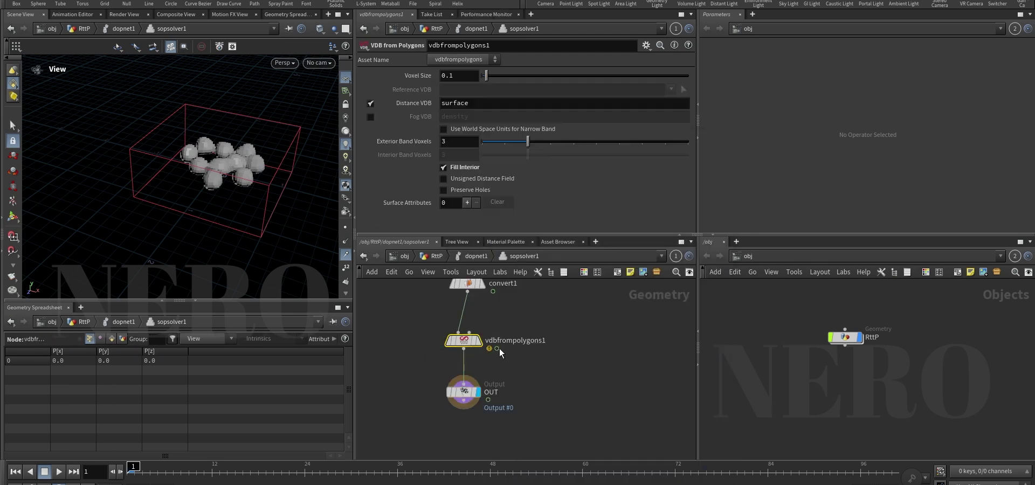
Set the Distance VDB name of vdbfrompolygons1 to collision
click(505, 108)
text(co)
text(lli)
text(er)
key(Return)
drag(460, 105, 510, 104)
text(sion)
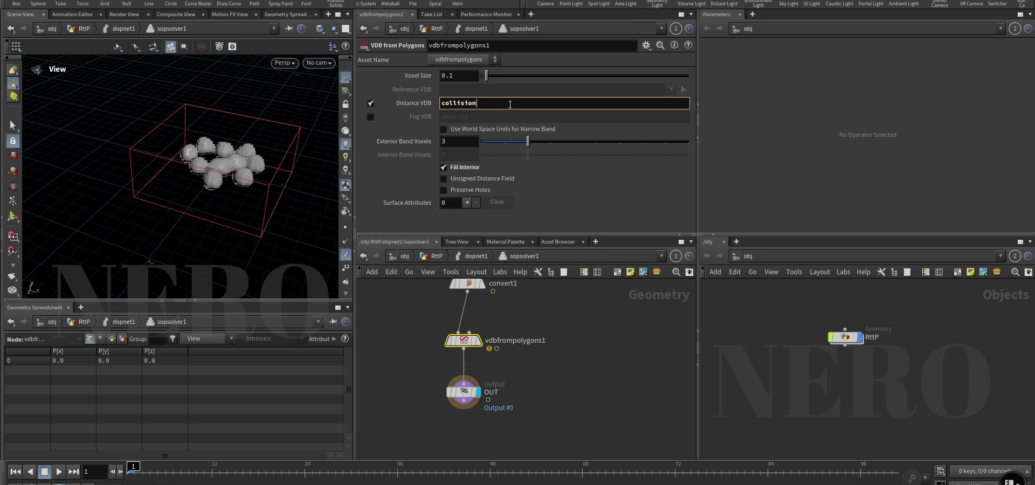
key(Return)
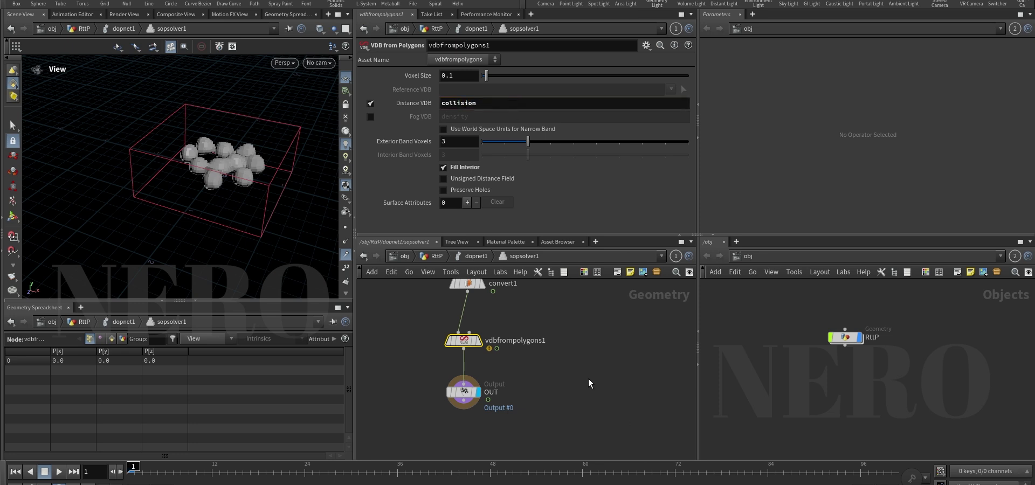
Return to dopnet1 and set the SOP Path of staticobject1 to ../sopsolver1
key(u)
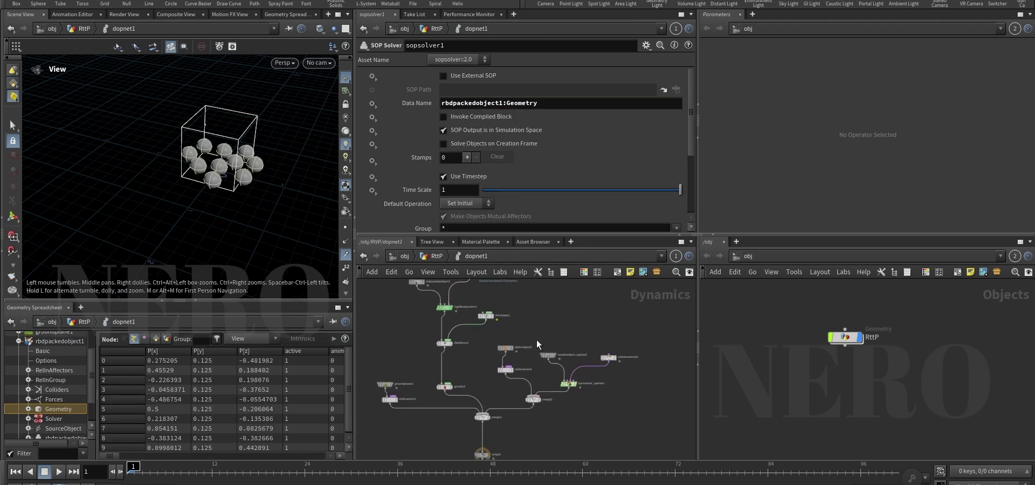
click(503, 347)
scroll(483, 290, up, 2)
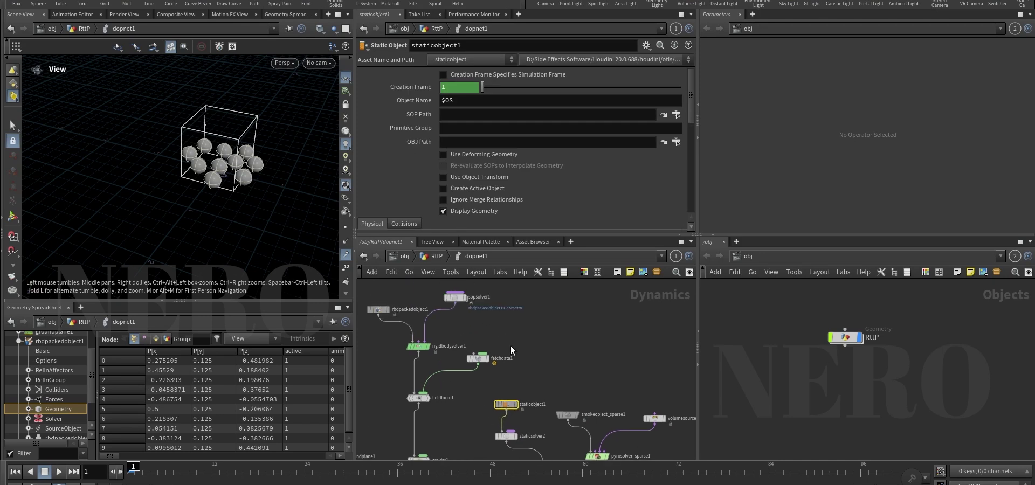
drag(458, 298, 490, 150)
drag(470, 114, 470, 114)
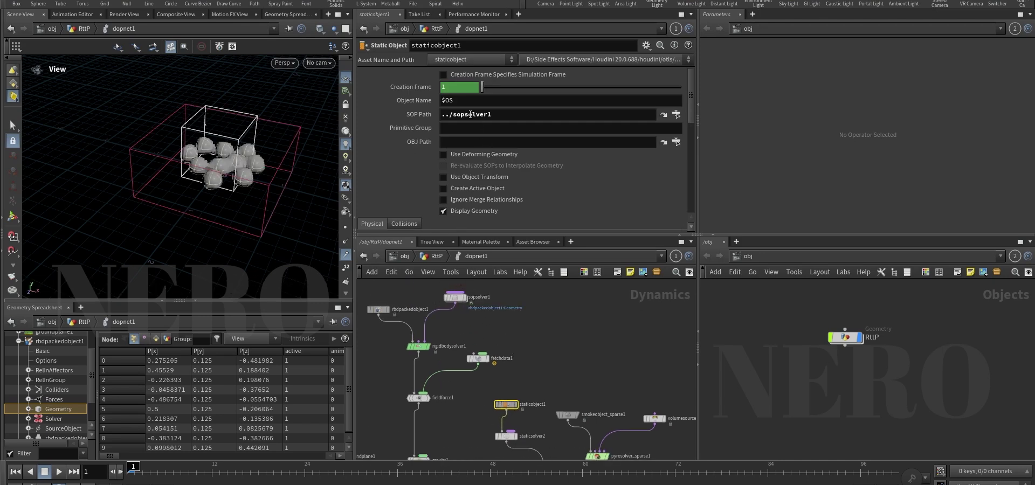
click(558, 346)
middle_drag(533, 386, 536, 344)
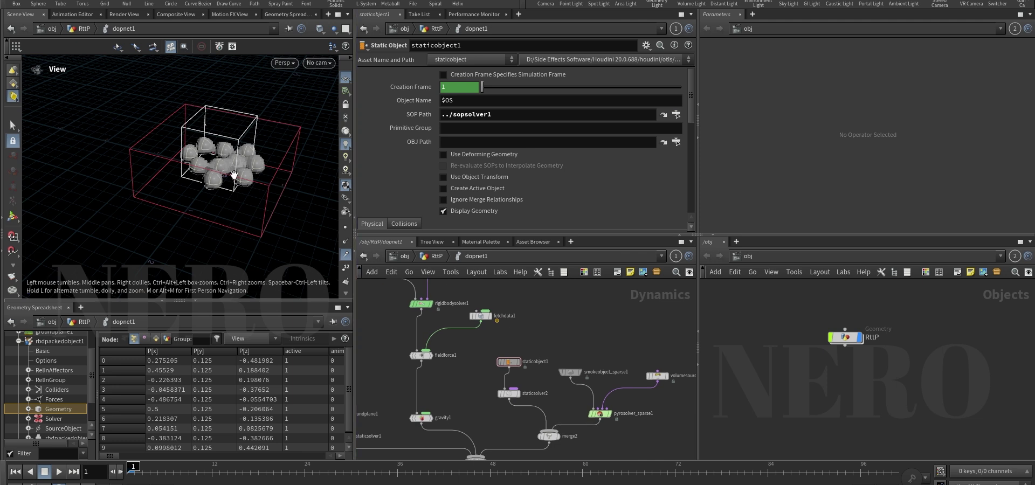
scroll(234, 174, up, 10)
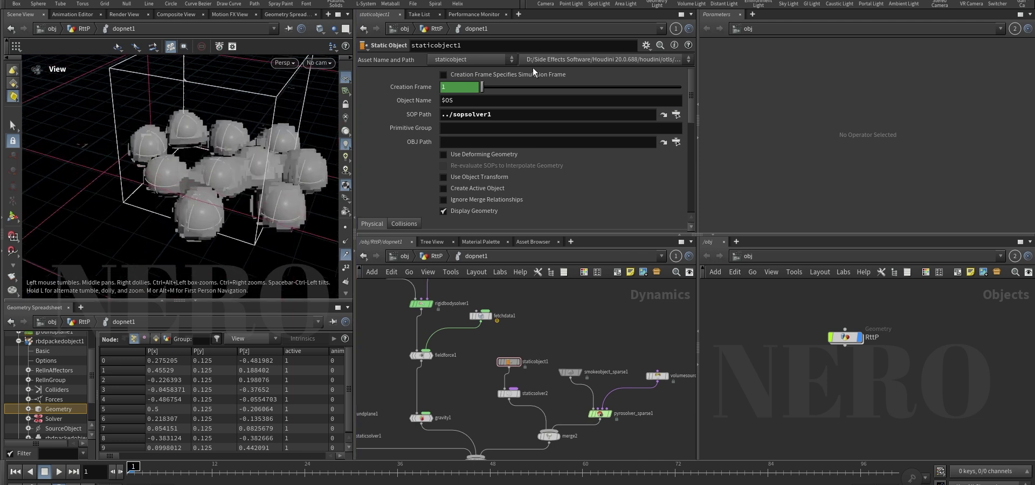
Clear the SOP Path of staticobject1 to compare the viewport display, and undo that change
drag(525, 119, 352, 120)
key(BackSpace)
key(Return)
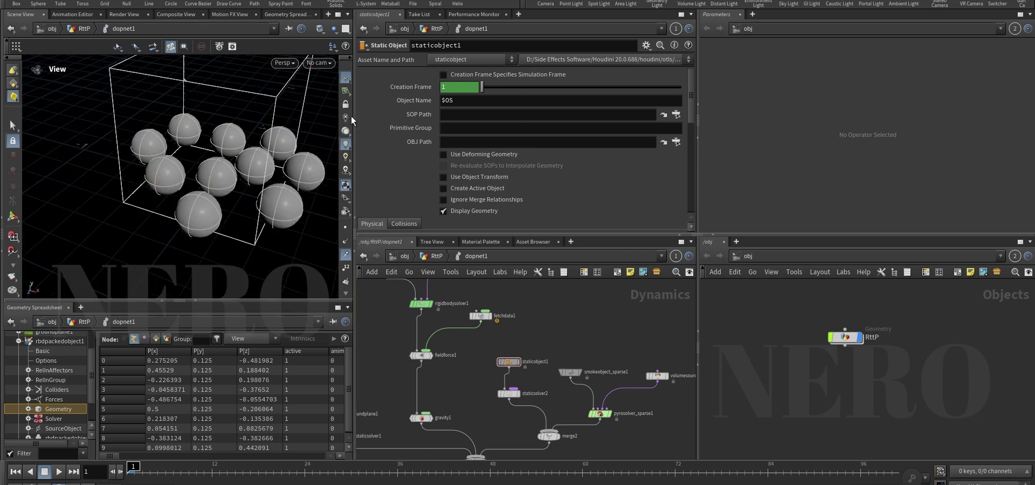
key(ctrl+z)
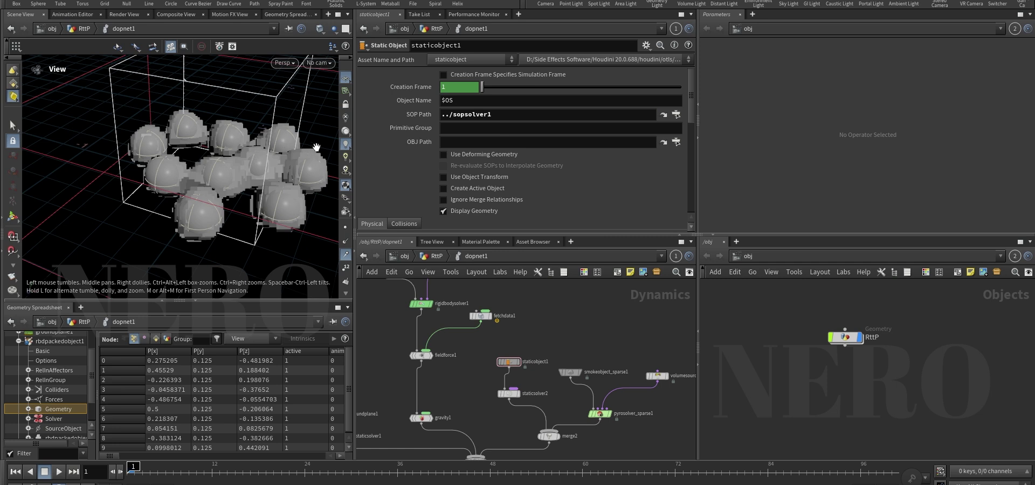
drag(516, 116, 406, 114)
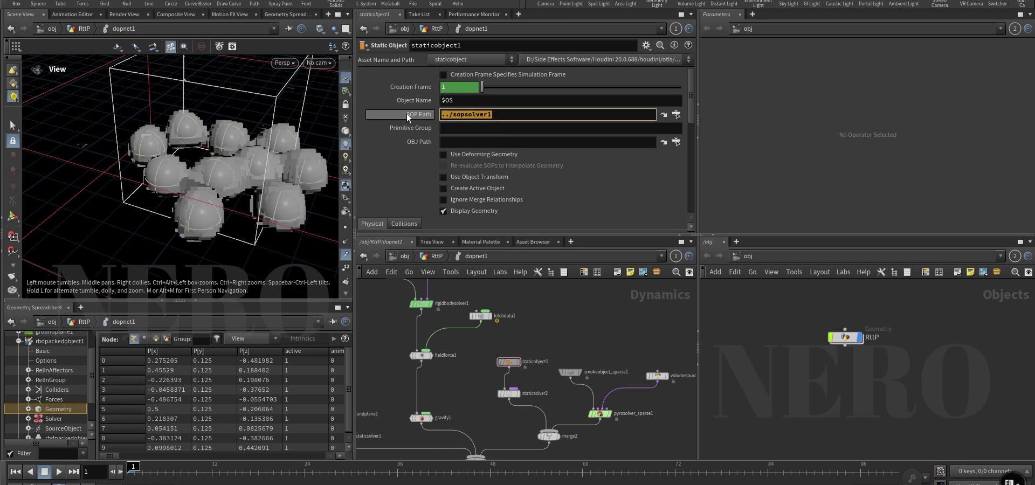
click(545, 348)
Copy the Voxel Size parameter of smokeobject_sparse1
scroll(495, 340, down, 2)
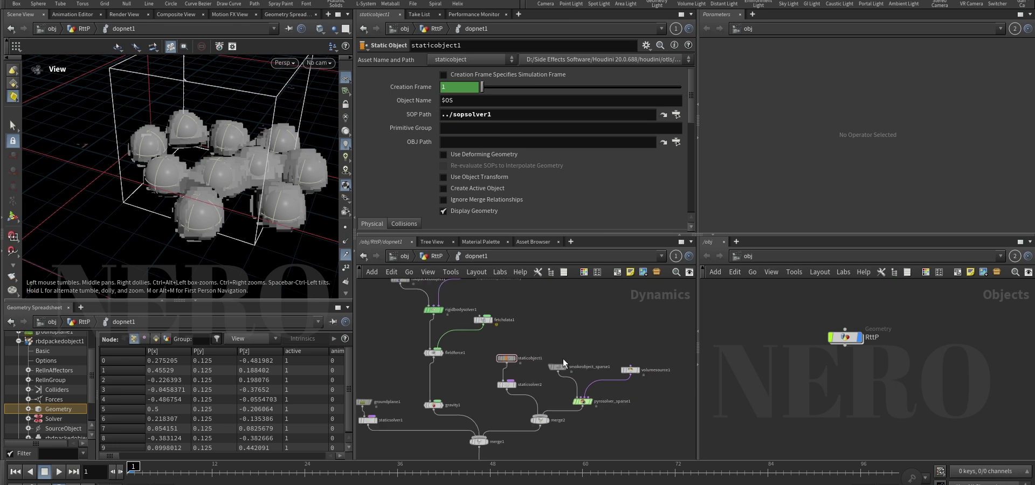
click(557, 367)
right_click(417, 118)
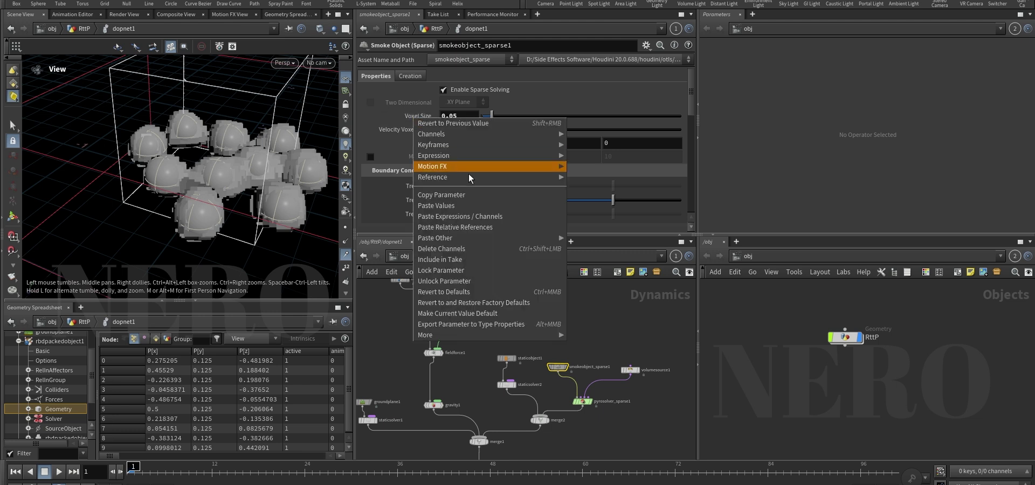
click(455, 200)
Inside sopsolver1, link the Voxel Size of vdbfrompolygons1 to smokeobject_sparse1's divsize with a relative reference
middle_drag(472, 359, 471, 421)
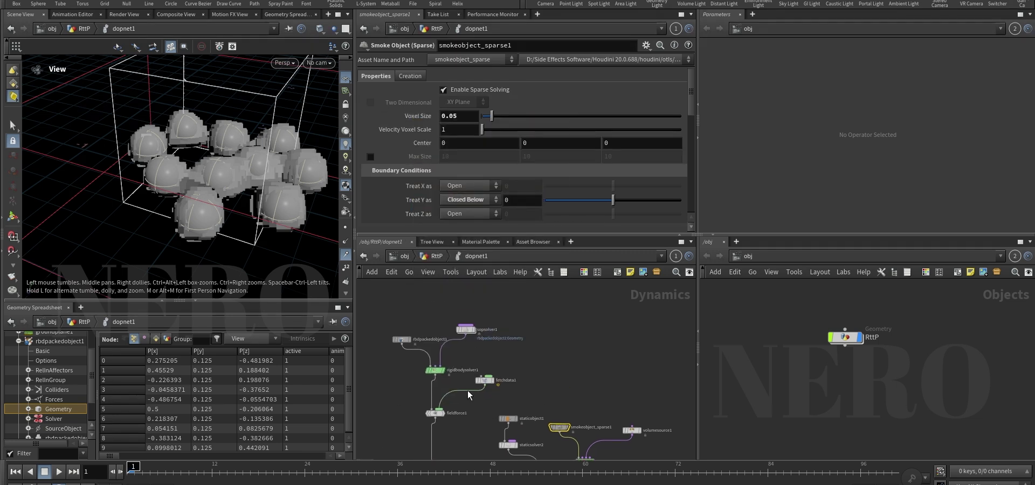
scroll(465, 360, up, 3)
double_click(467, 309)
scroll(438, 341, up, 1)
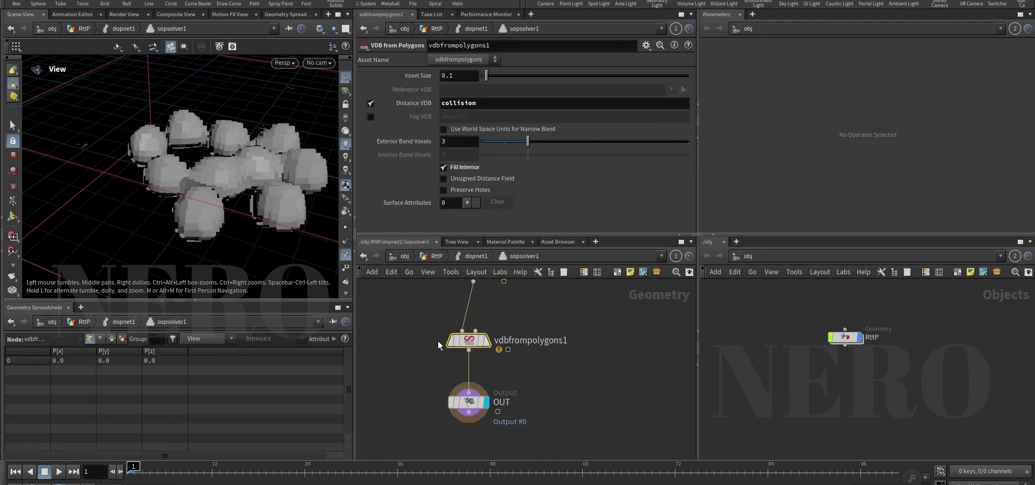
right_click(431, 81)
click(448, 186)
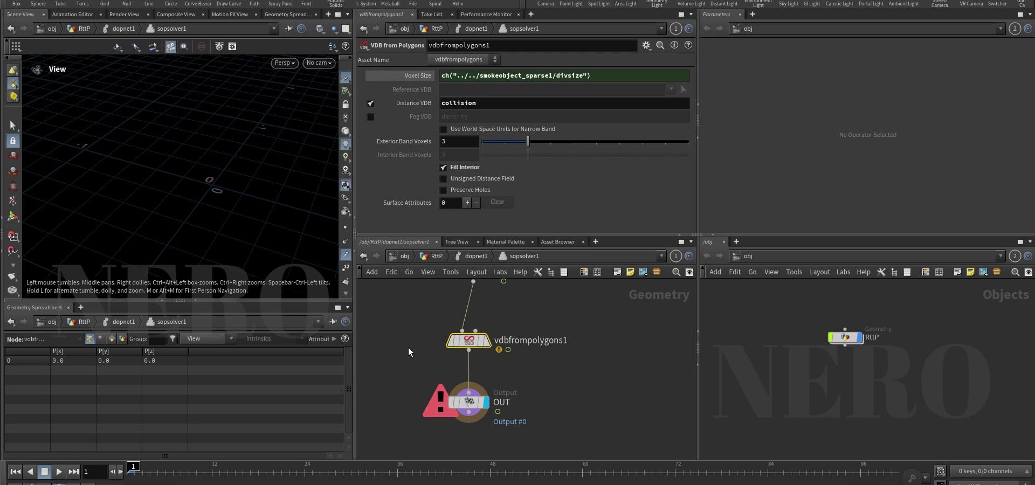
click(422, 79)
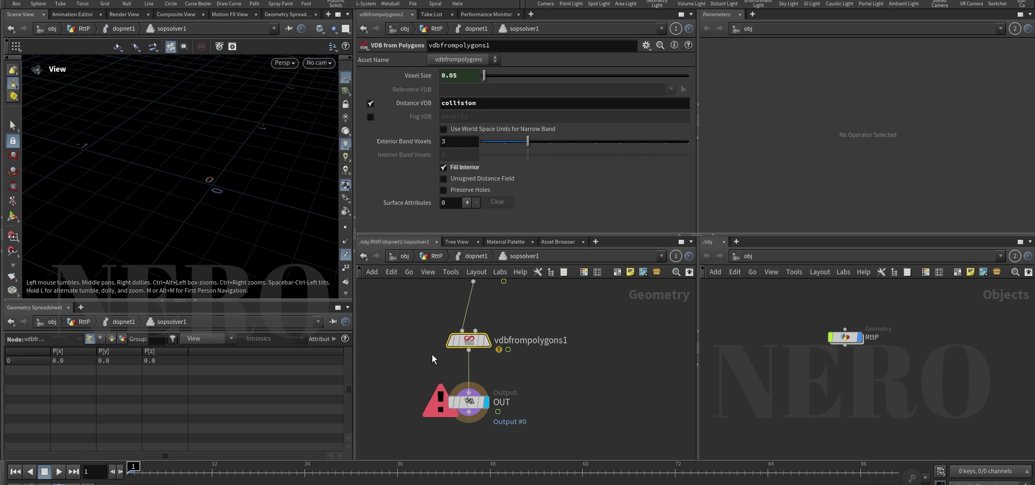
middle_drag(512, 326, 512, 389)
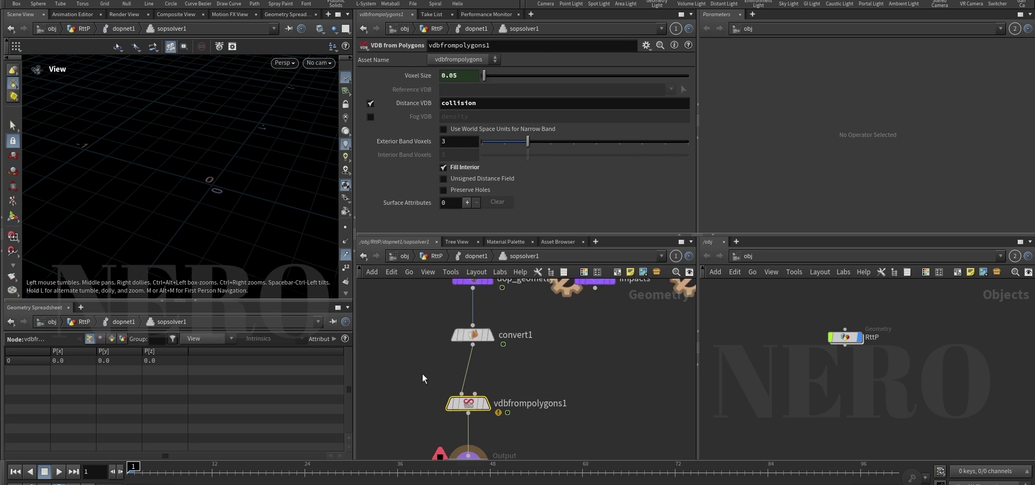
Preview the convert1 and vdbfrompolygons1 results and set the display on the OUT node
click(470, 335)
key(r)
click(474, 402)
key(r)
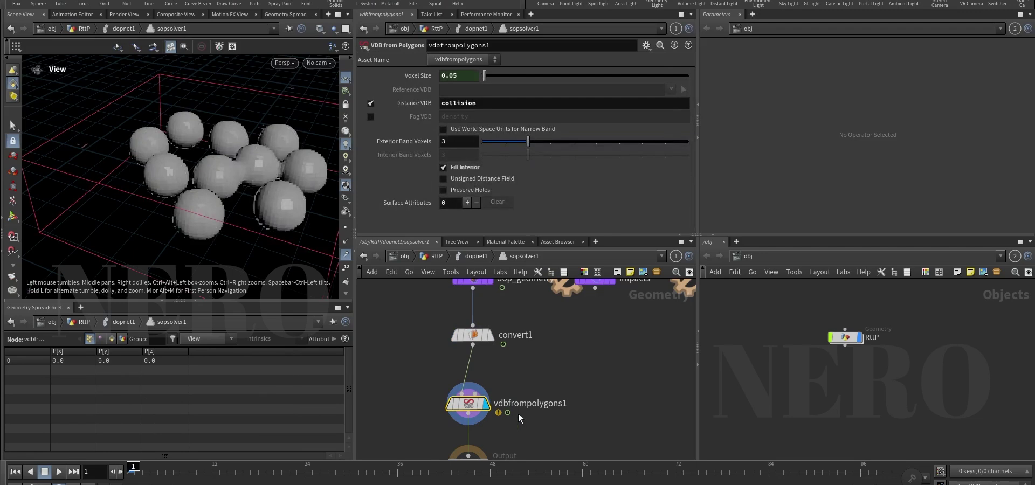
middle_drag(519, 413, 516, 357)
scroll(516, 357, down, 1)
drag(437, 380, 506, 402)
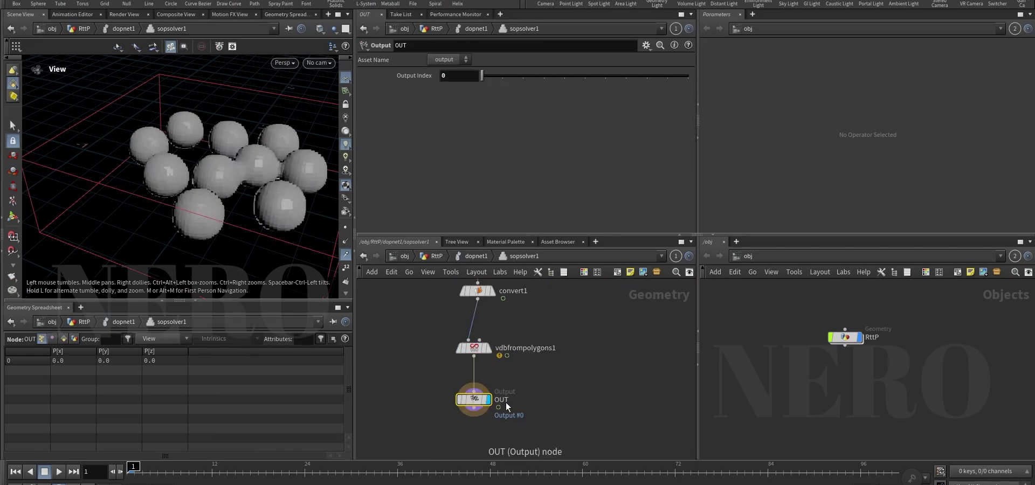
Set the RBD Solver collision detection of staticobject1 in dopnet1 to Use Volume Collisions
key(u)
middle_drag(542, 397, 547, 368)
click(516, 388)
middle_drag(490, 407, 487, 392)
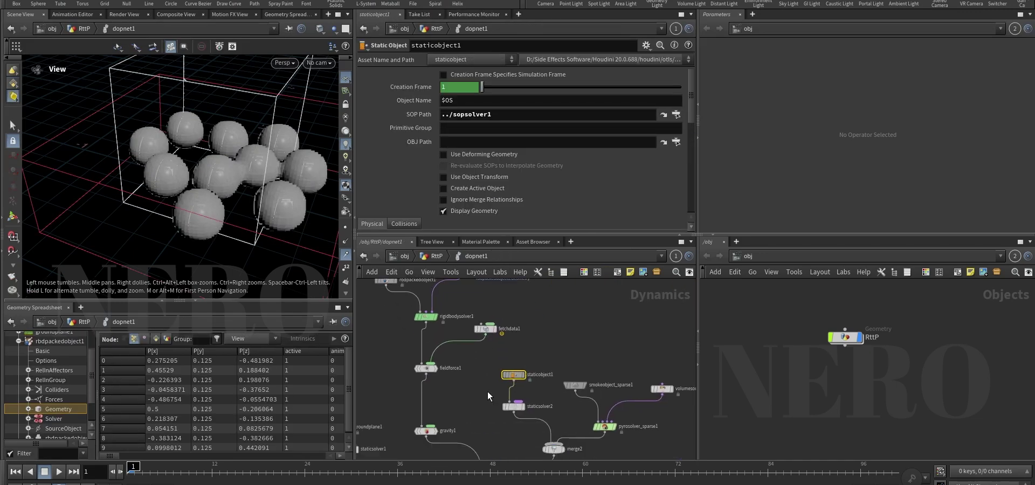
middle_click(494, 376)
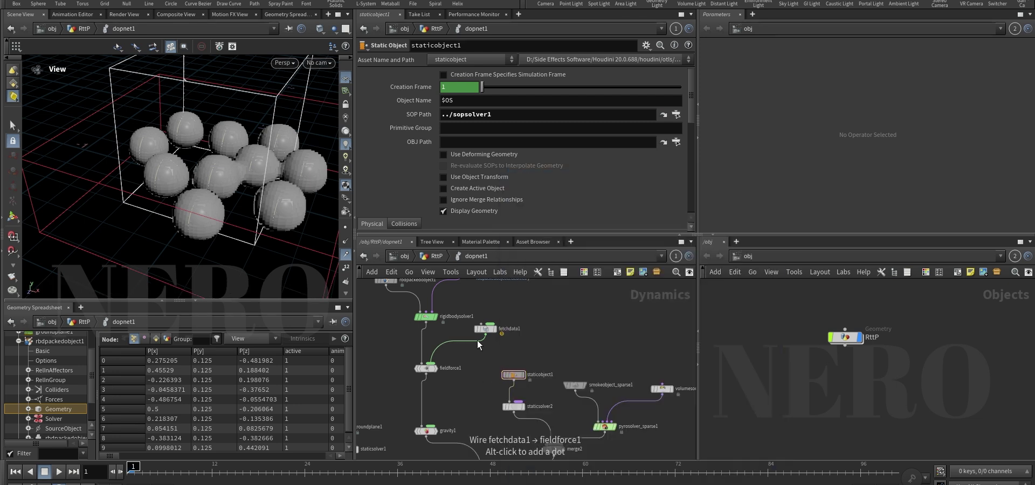
middle_drag(501, 409, 496, 387)
scroll(481, 348, up, 2)
scroll(423, 148, down, 4)
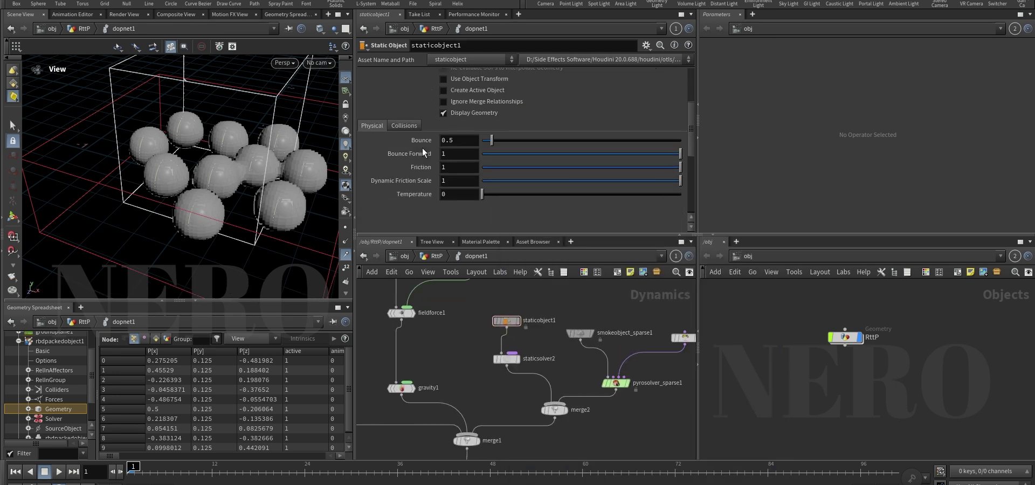
click(405, 126)
click(461, 156)
click(471, 169)
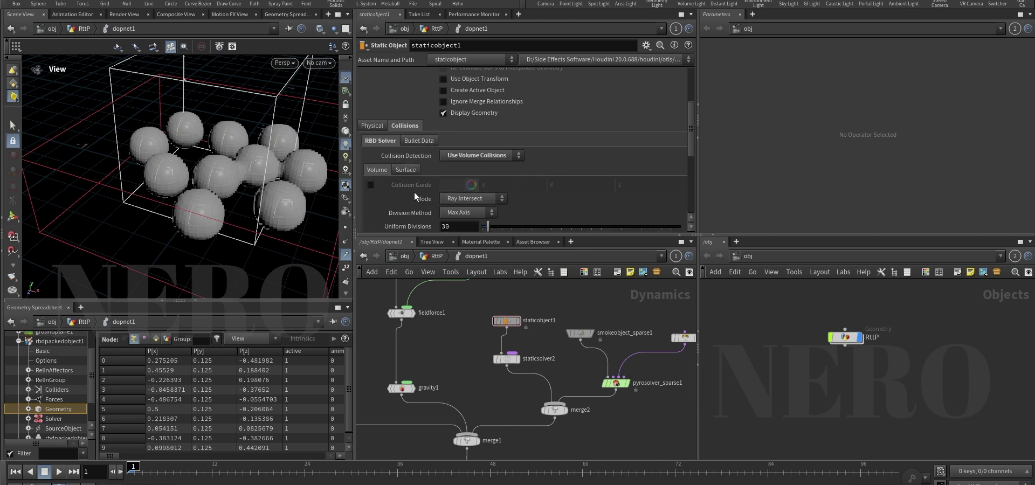
scroll(415, 192, down, 2)
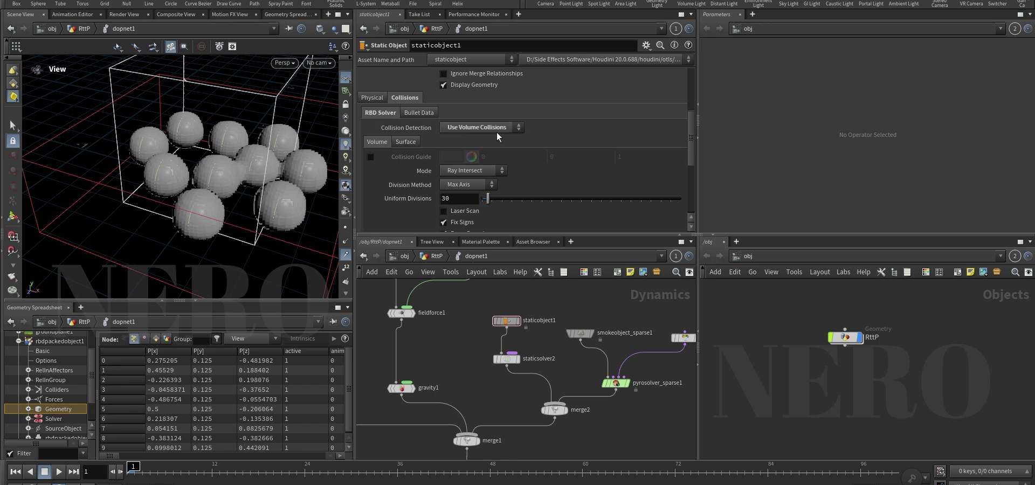
Set staticobject1's collision volume mode to Volume Sample and its division method to By Size
click(471, 170)
click(463, 257)
click(470, 171)
click(467, 245)
click(466, 185)
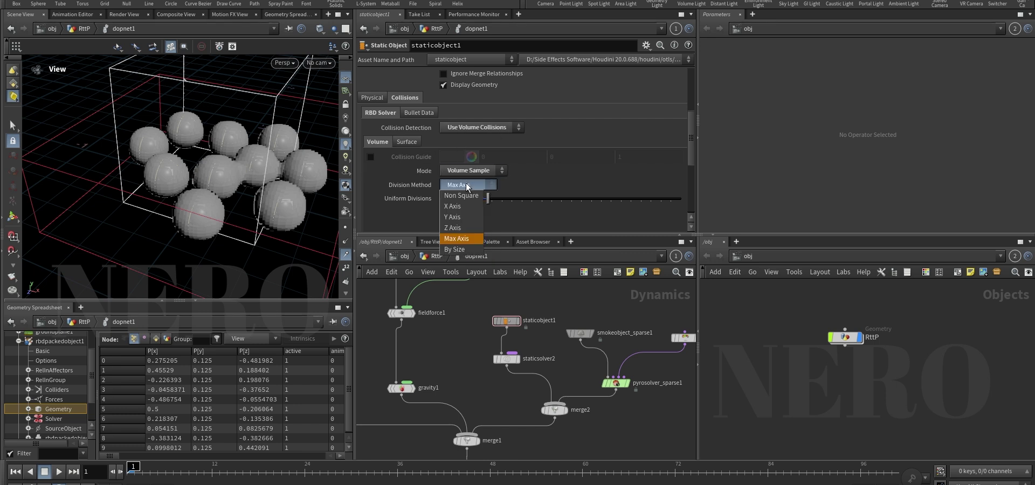
click(457, 249)
Paste the copied parameter as a relative reference into staticobject1's division size and review its remaining volume settings
right_click(407, 198)
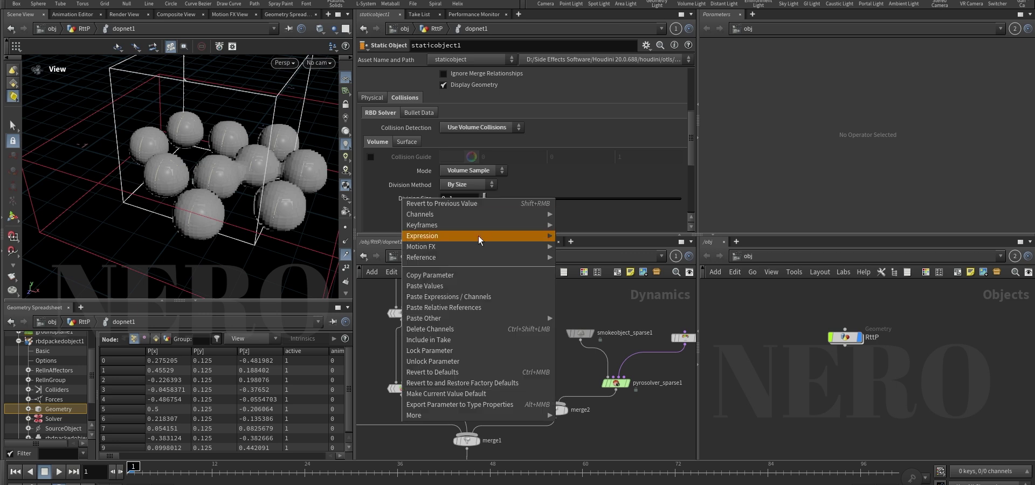
click(457, 308)
click(417, 197)
scroll(426, 183, up, 4)
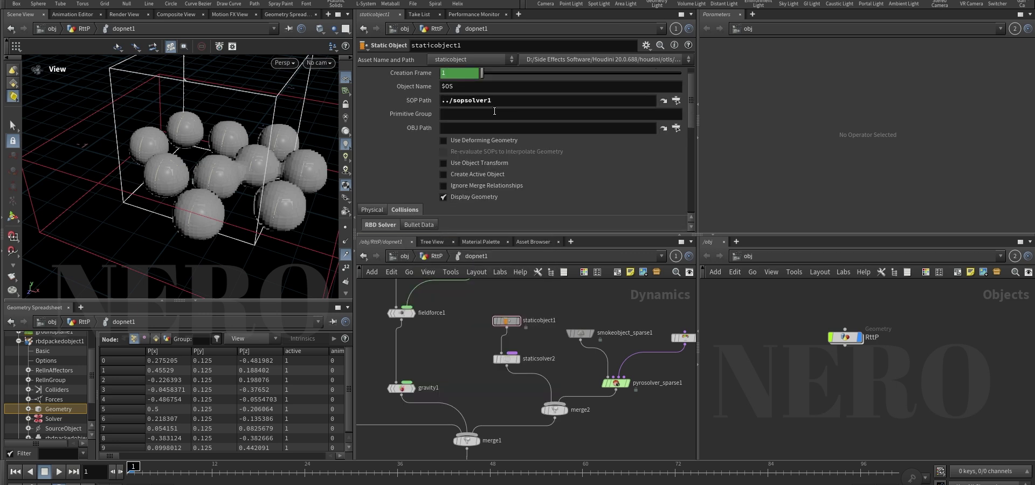
scroll(431, 205, down, 5)
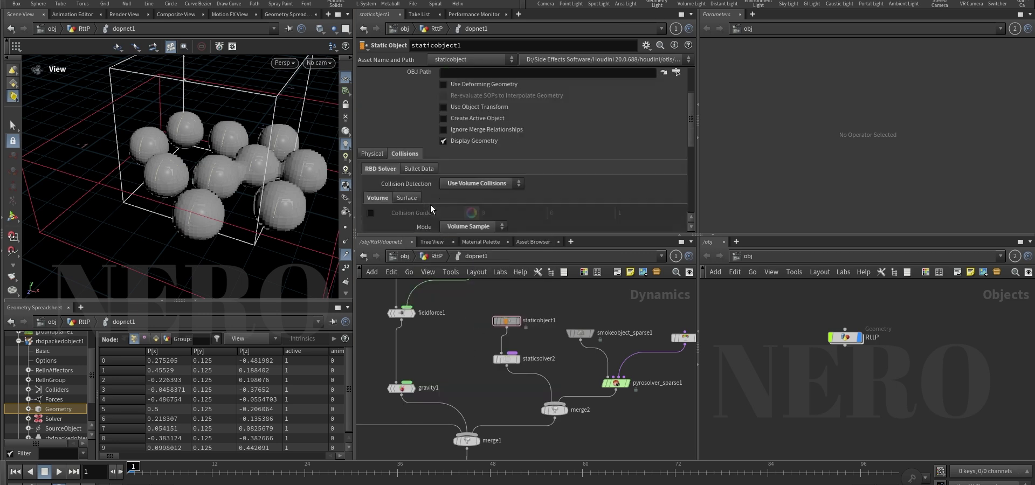
scroll(432, 205, down, 2)
scroll(480, 334, down, 2)
Examine the node info of vdbfrompolygons1 inside sopsolver1 and the simulation and gravity settings of pyrosolver_sparse1
middle_drag(480, 335, 474, 393)
scroll(469, 338, up, 2)
middle_drag(498, 316, 506, 375)
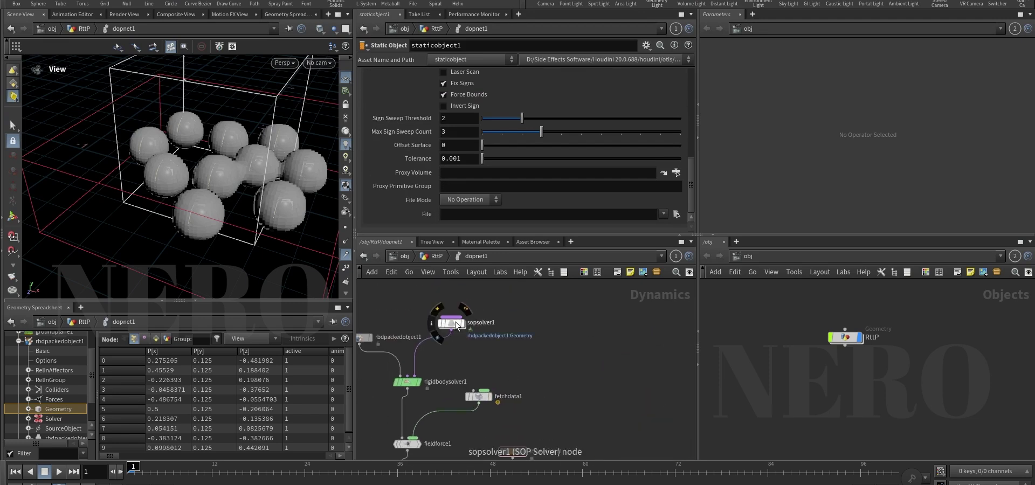
double_click(456, 321)
click(454, 337)
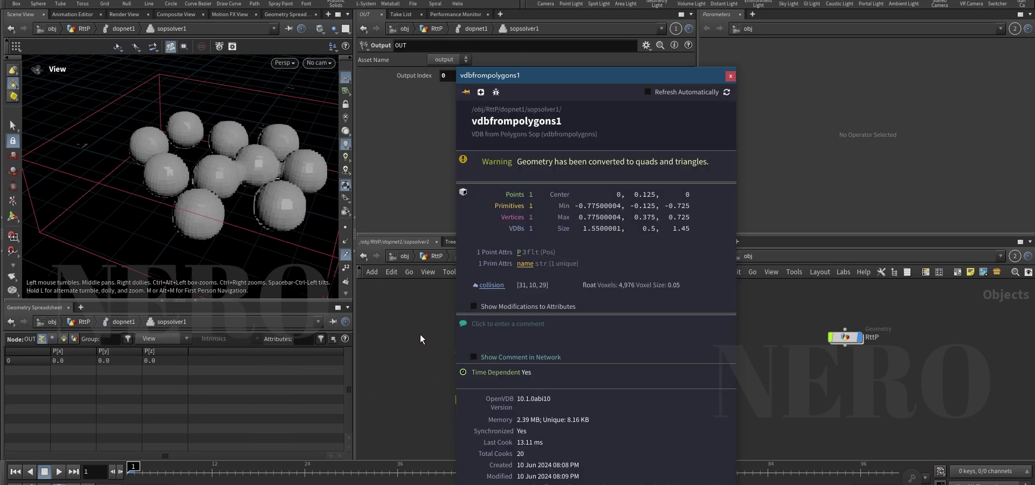
key(u)
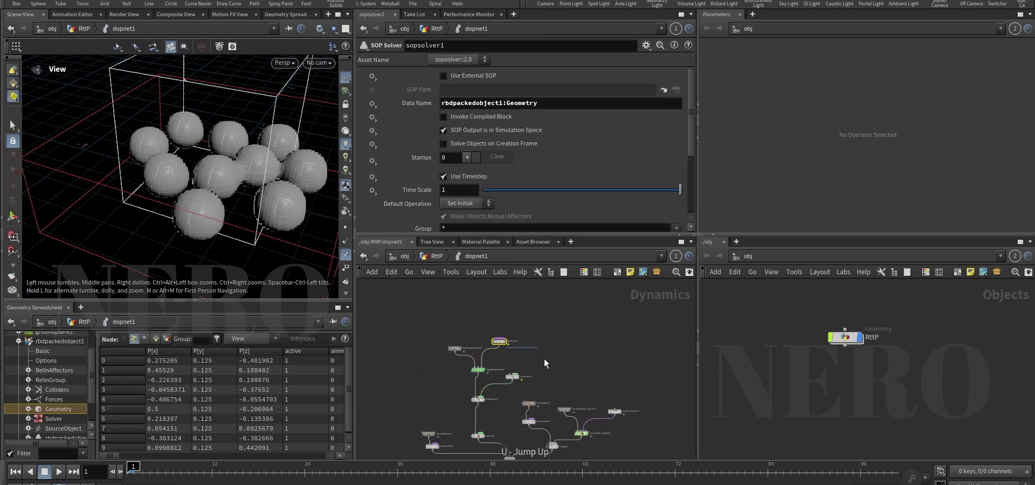
middle_drag(561, 413, 538, 373)
scroll(538, 374, up, 4)
click(567, 356)
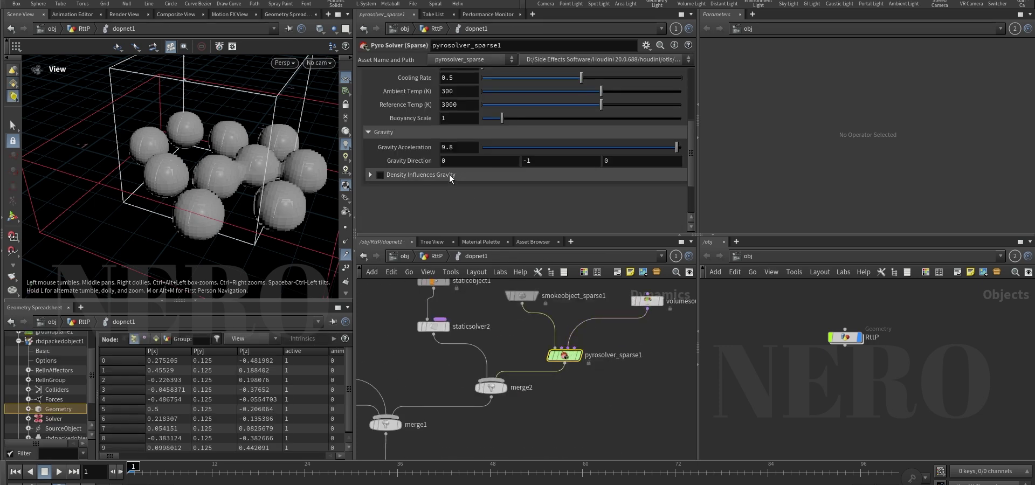
scroll(423, 203, up, 3)
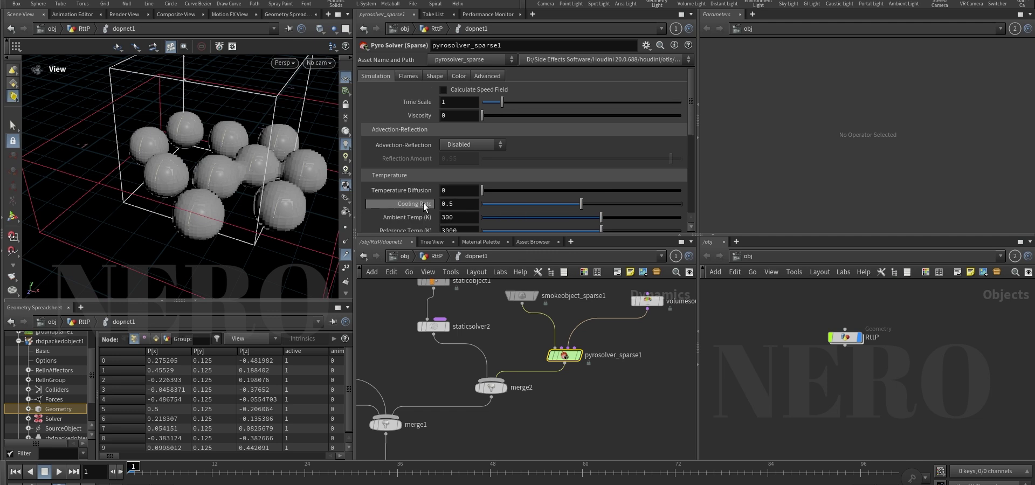
scroll(533, 351, down, 3)
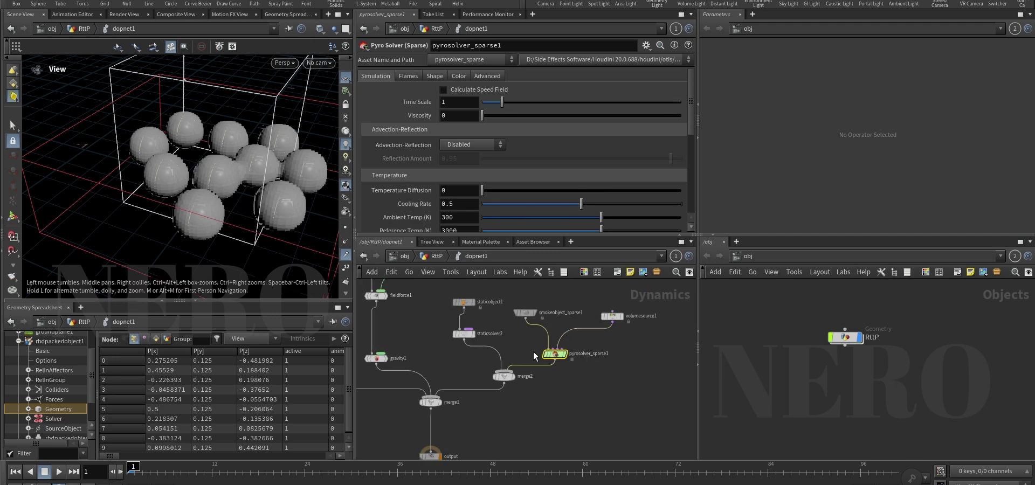
Duplicate volumesource1, clear the copy's operations and initialize it with the Collision preset
drag(607, 300, 574, 369)
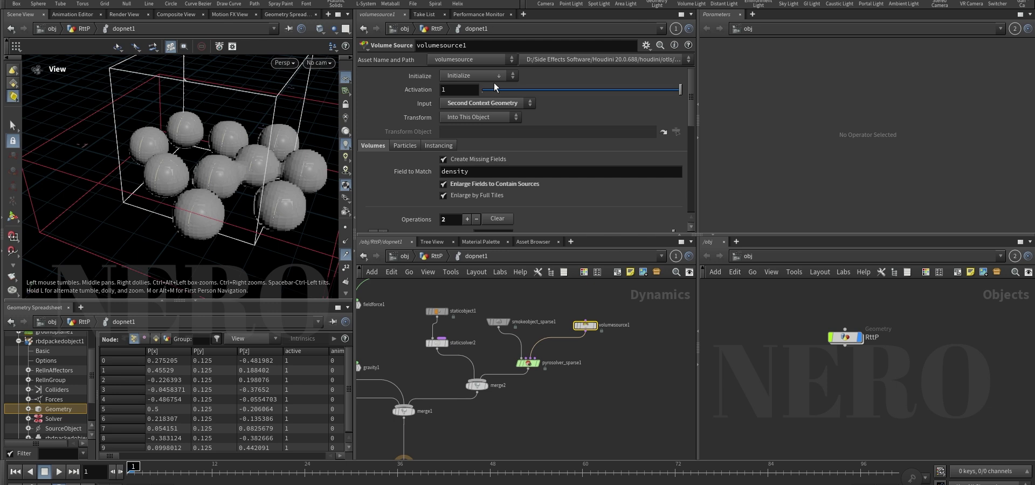
middle_drag(645, 349, 555, 342)
scroll(545, 332, up, 3)
alt+drag(465, 312, 598, 336)
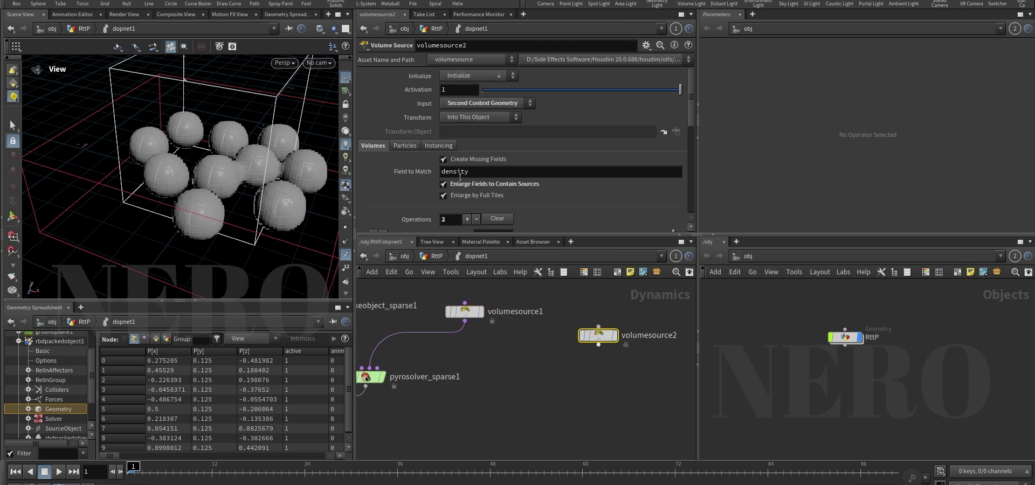
click(493, 218)
click(472, 76)
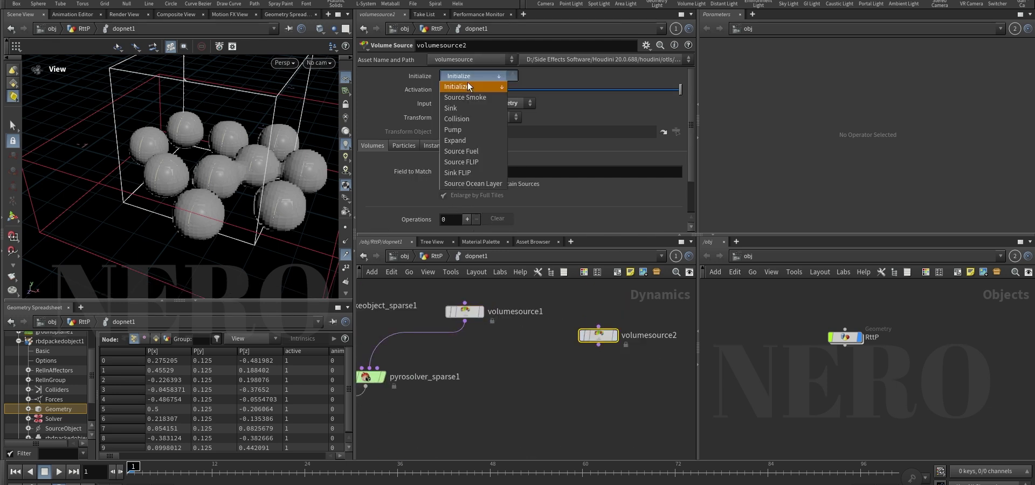
click(461, 118)
Examine the source and target fields of volumesource2's collision operations and delete that node
scroll(445, 164, down, 5)
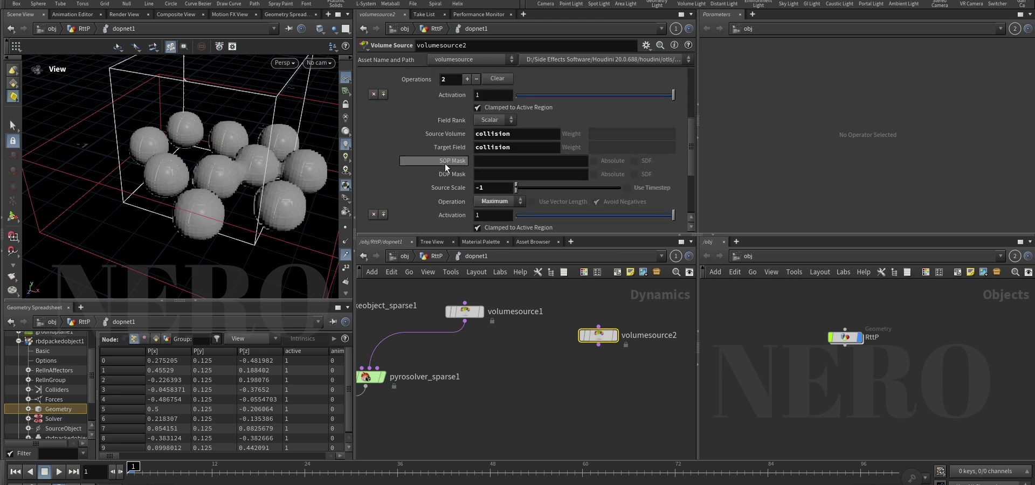
double_click(493, 134)
key(Tab)
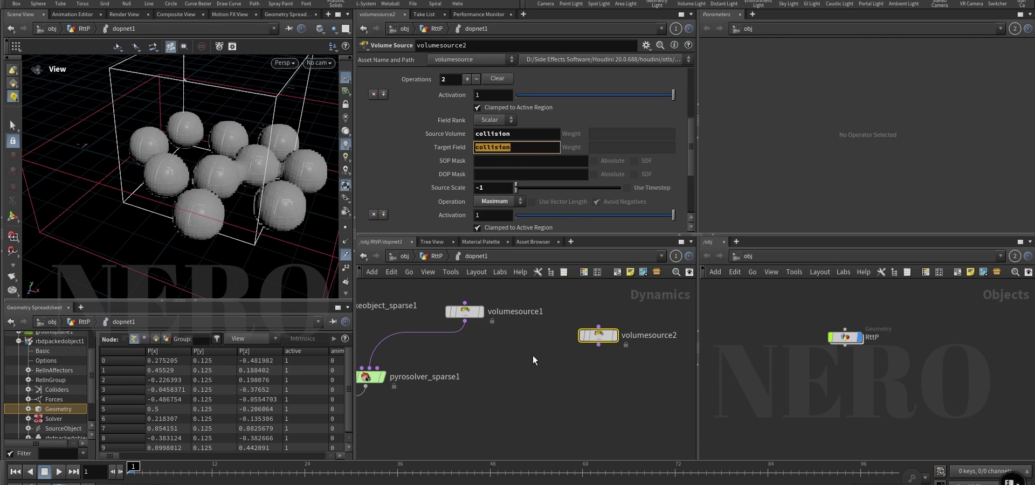
scroll(426, 156, down, 4)
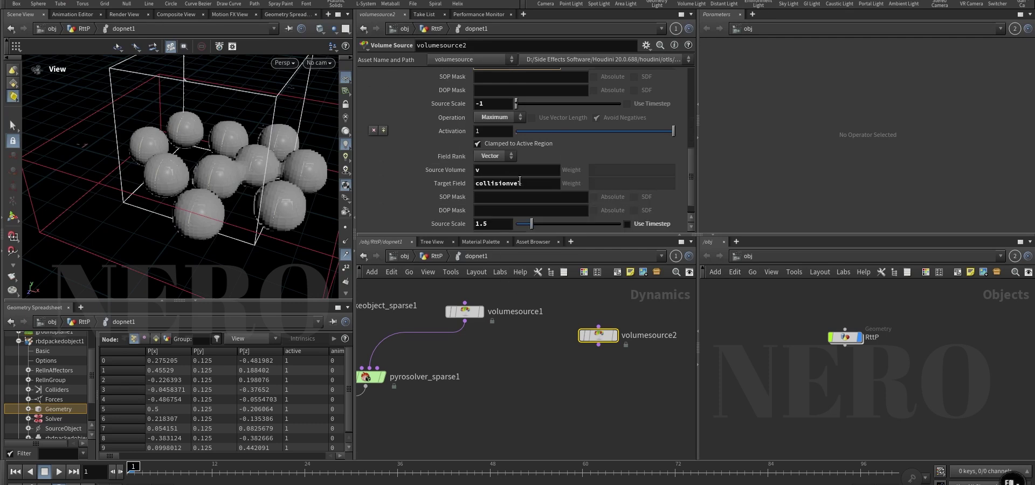
key(Delete)
Inside sopsolver1, add a surface attribute to vdbfrompolygons1 and choose point.v for it
scroll(604, 329, down, 3)
middle_drag(481, 388, 565, 419)
scroll(470, 345, up, 3)
middle_drag(458, 309, 543, 420)
scroll(513, 389, up, 2)
middle_drag(451, 309, 484, 399)
scroll(481, 397, down, 4)
double_click(470, 346)
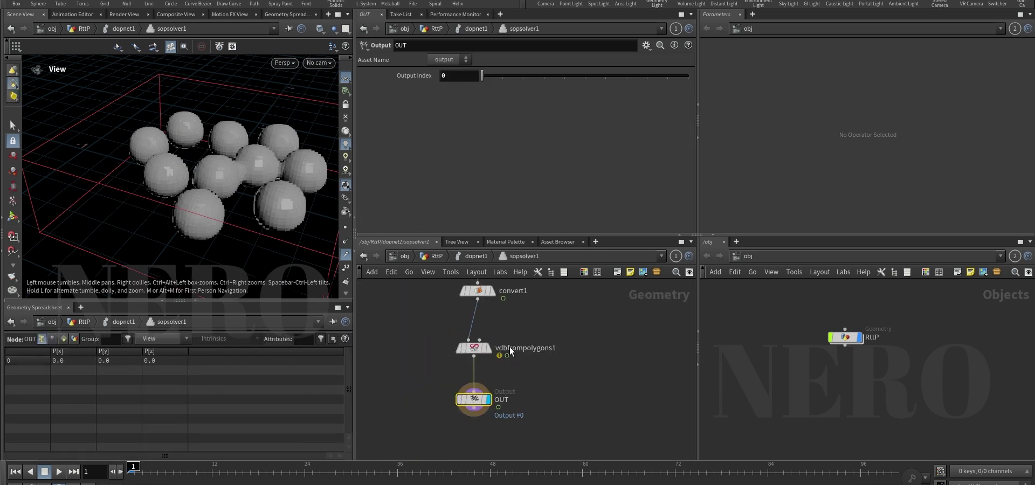
click(465, 349)
click(468, 202)
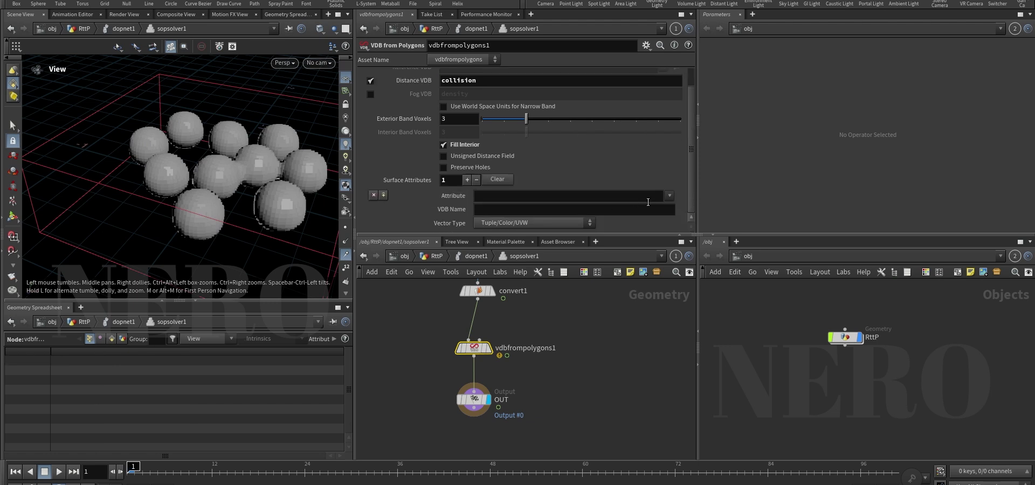
click(670, 196)
click(702, 204)
Name the surface attribute's VDB collsionVel and set its vector type to Displacement/Velocity/Acceleration
click(539, 211)
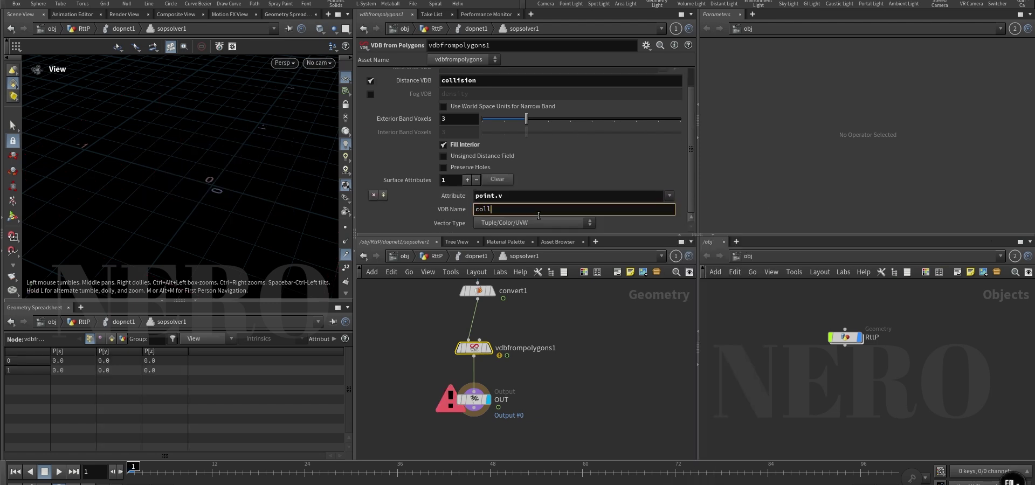
text(collsionVel)
key(Return)
click(525, 221)
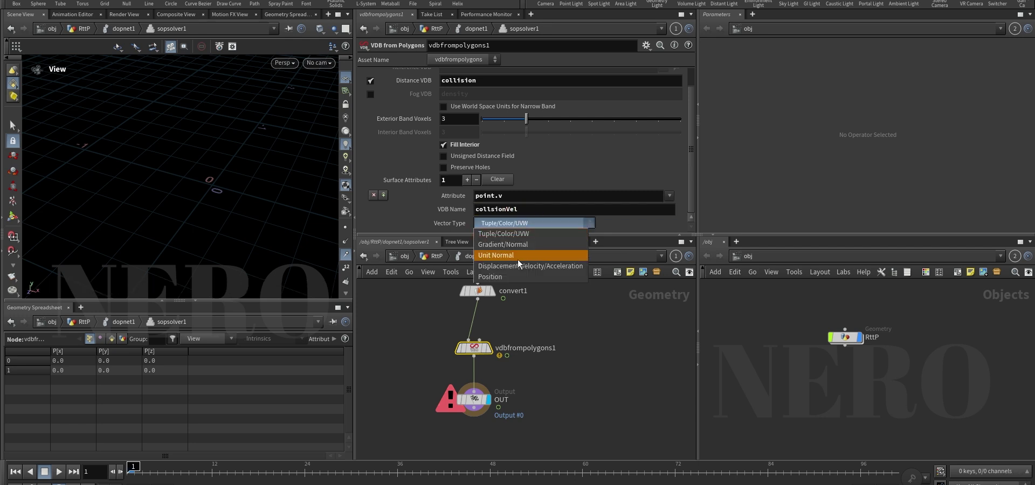
click(513, 265)
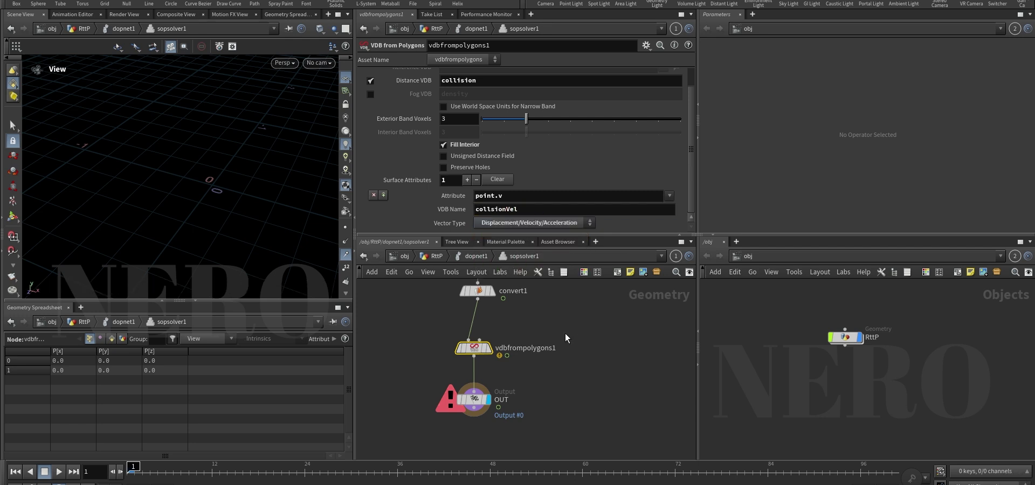
Return to dopnet1, select staticobject1, play the simulation to frame 24 and inspect the smoke around the spheres
key(u)
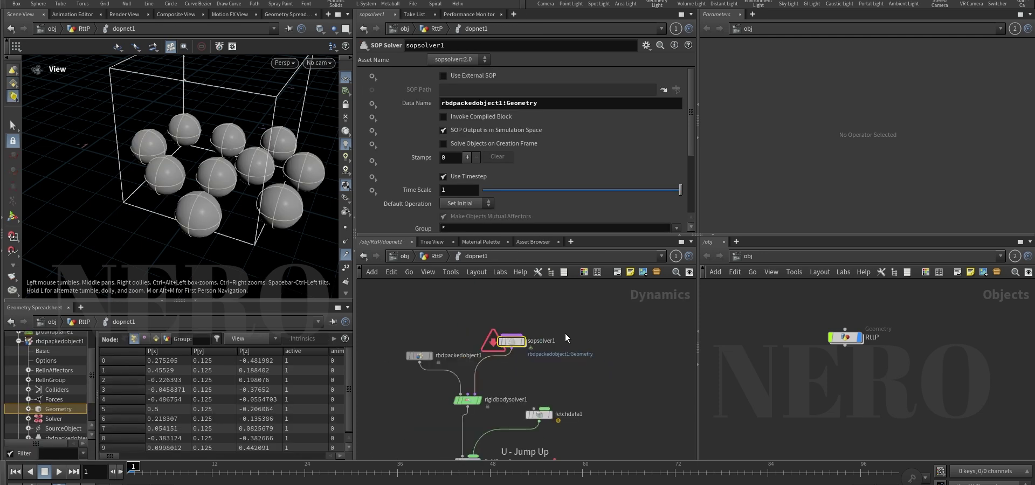
scroll(569, 364, up, 3)
click(490, 348)
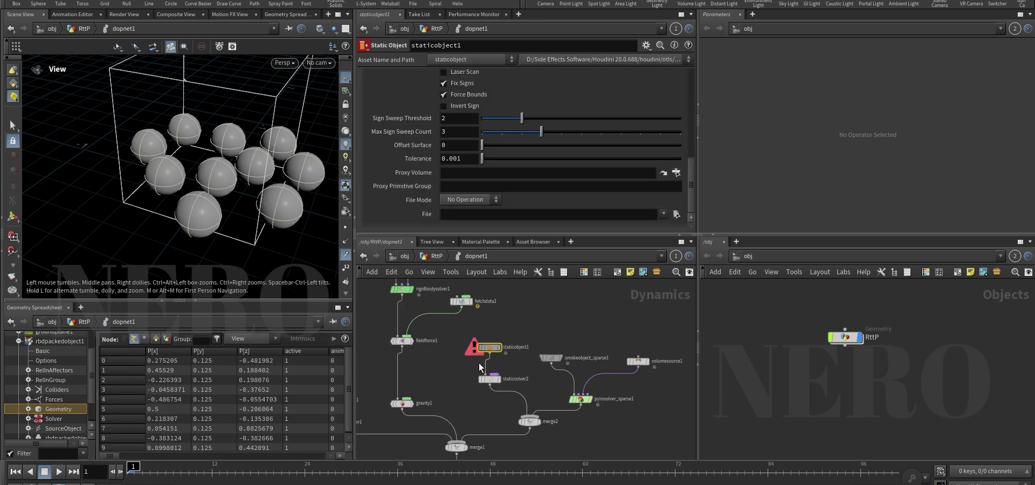
key(Up)
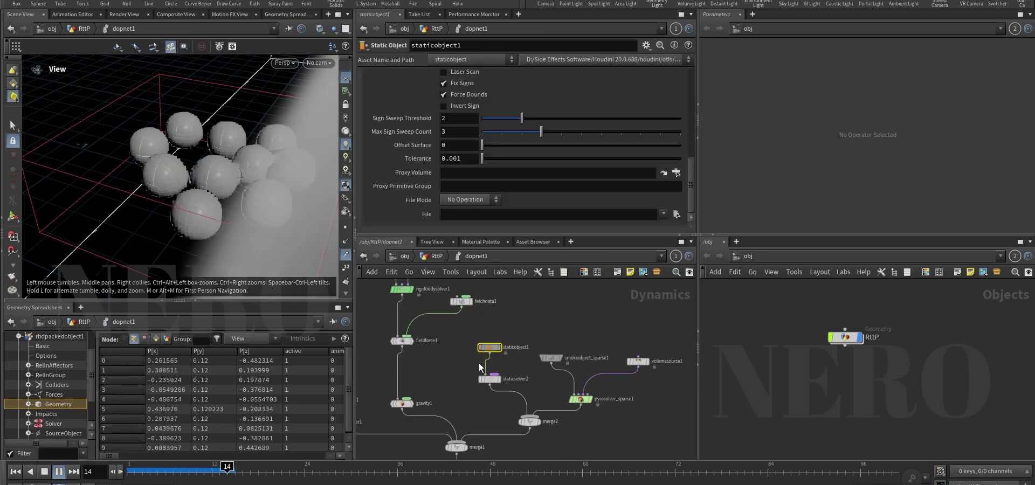
key(Up)
right_drag(226, 149, 238, 164)
drag(238, 164, 237, 210)
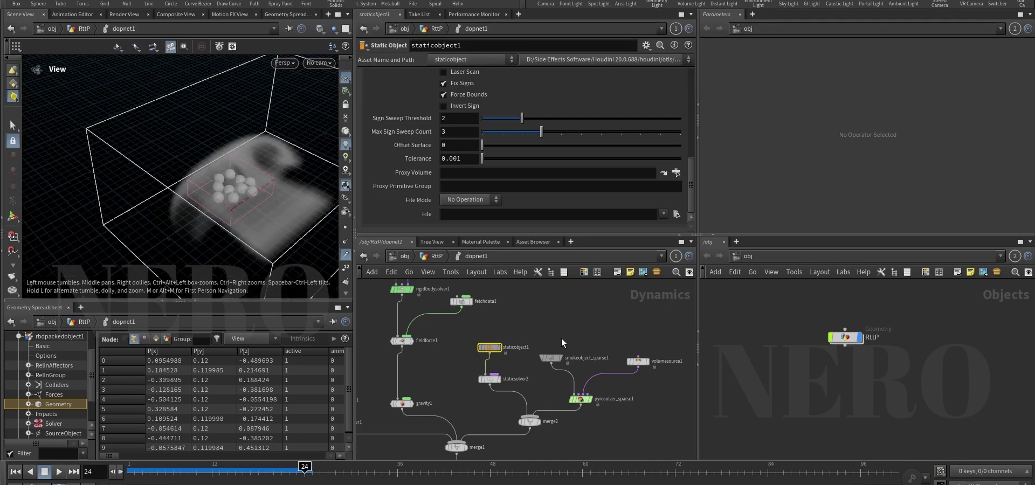
On smokeobject_sparse1, turn off the smoke display guide and enable the Collision guide around the spheres
scroll(561, 338, up, 3)
click(547, 367)
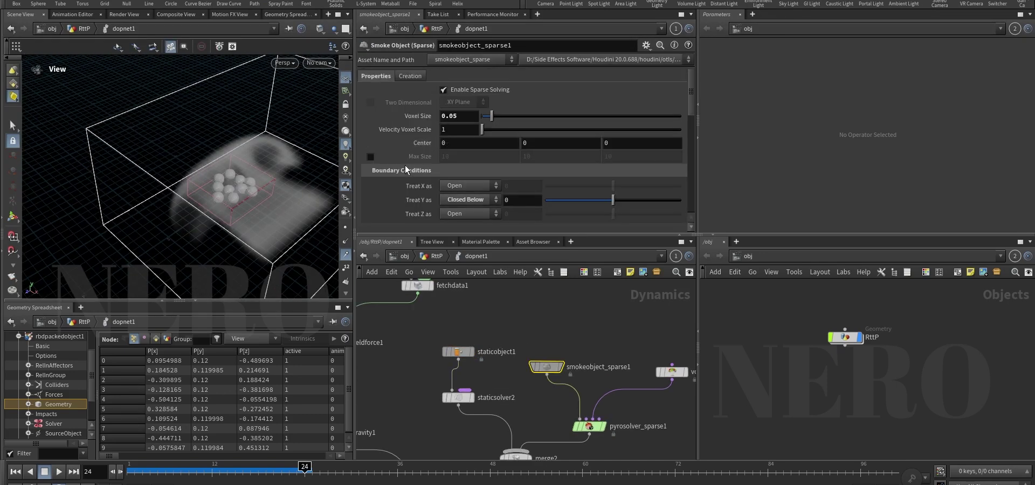
scroll(405, 165, down, 3)
scroll(406, 165, down, 3)
click(371, 169)
scroll(370, 178, down, 4)
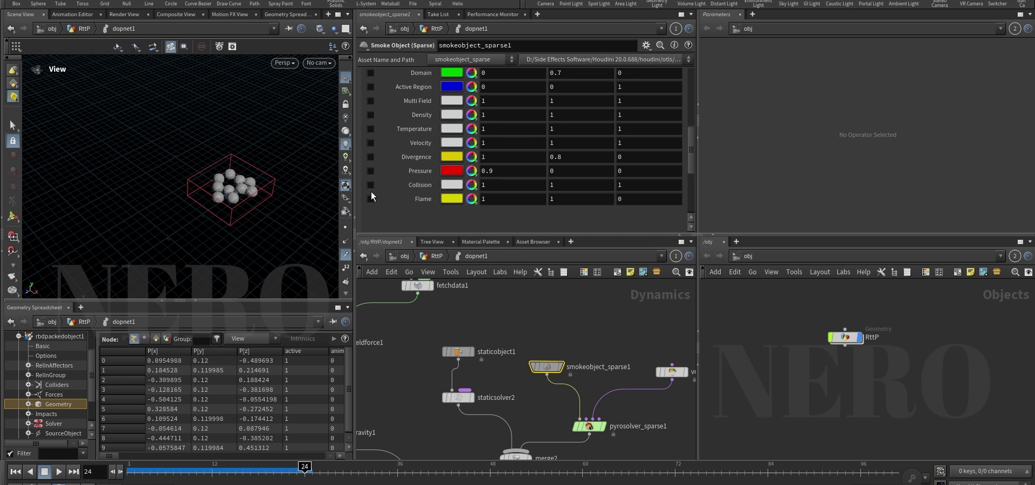
click(370, 185)
scroll(261, 162, up, 6)
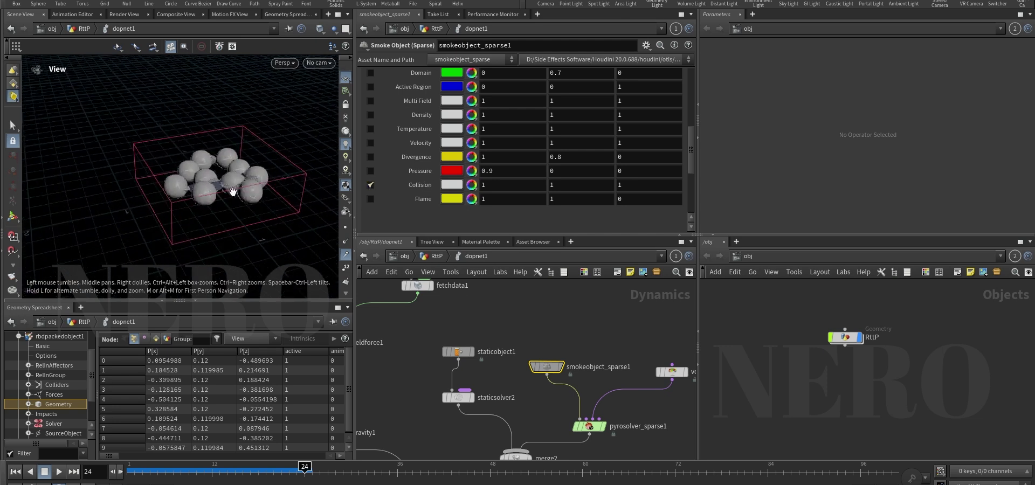
Play the simulation to frame 41 with the collision guide shown, and check the nodes inside sopsolver1
key(Up)
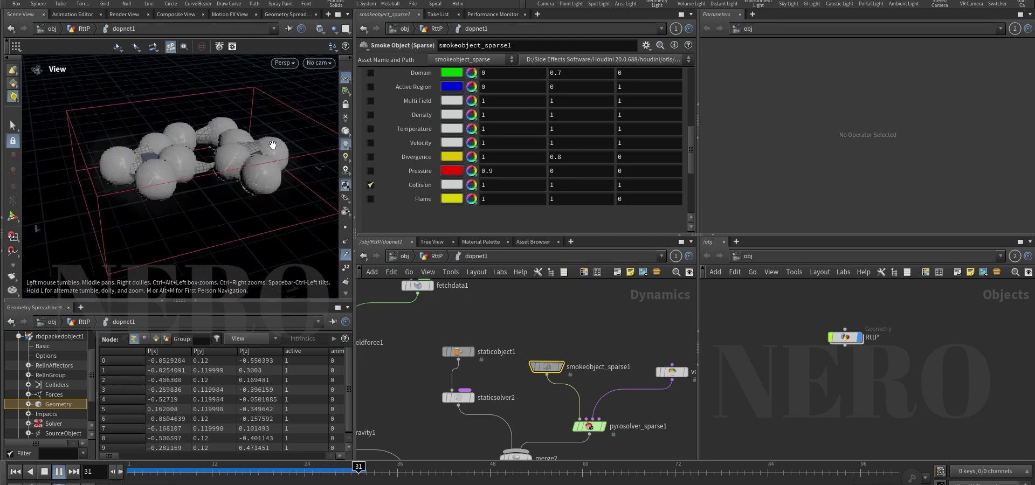
key(Up)
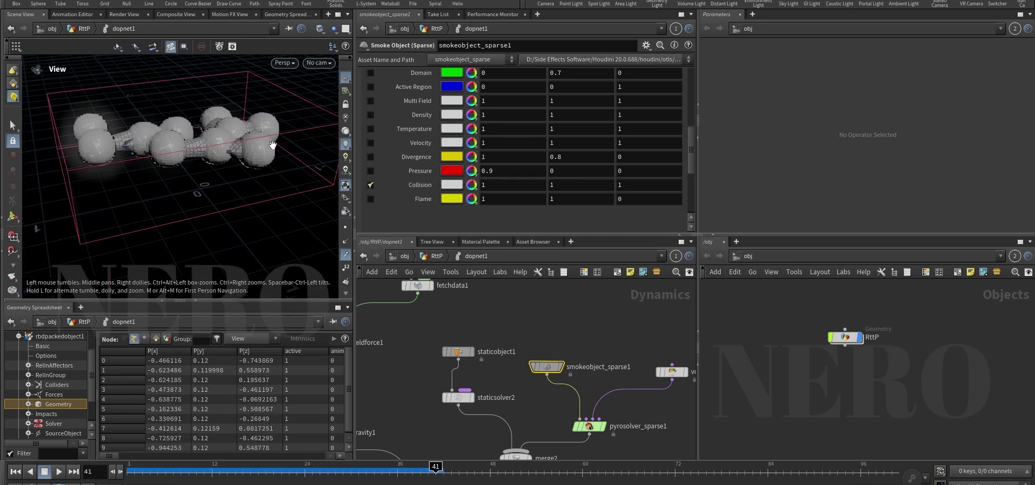
middle_drag(473, 287, 531, 389)
scroll(451, 340, up, 2)
double_click(451, 341)
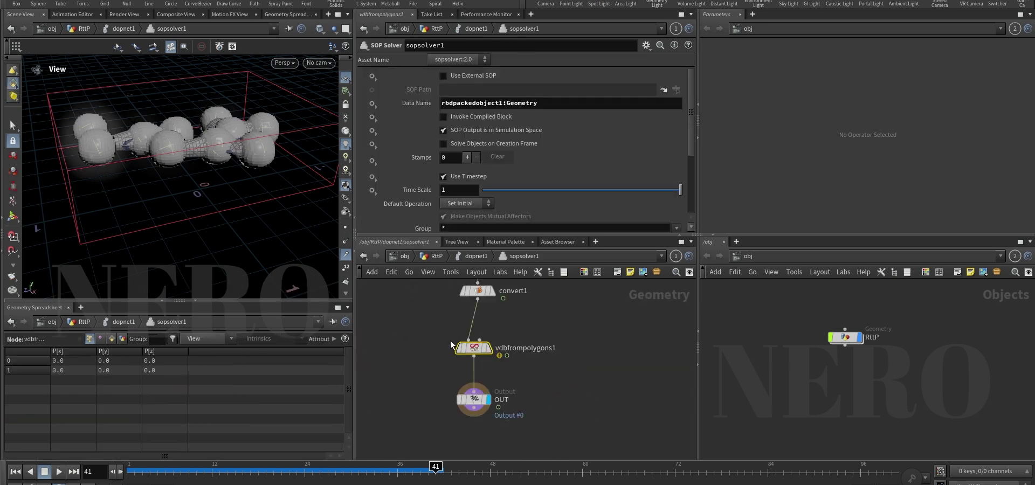
click(468, 351)
key(u)
On smokeobject_sparse1, change the Collision guide's color to bright yellow-green with RGB 0.5, 1, 0
drag(230, 131, 203, 158)
scroll(496, 371, down, 3)
middle_drag(549, 386, 516, 323)
click(561, 411)
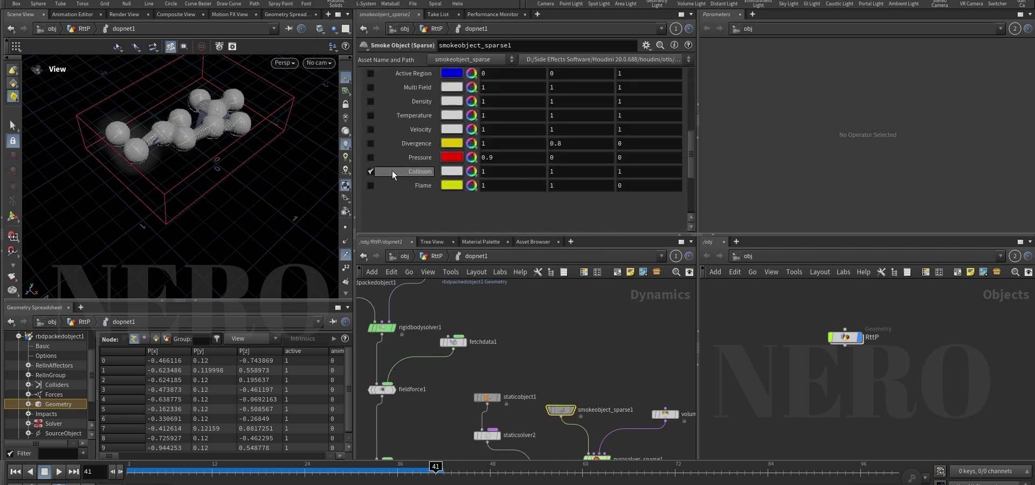
click(465, 178)
click(471, 100)
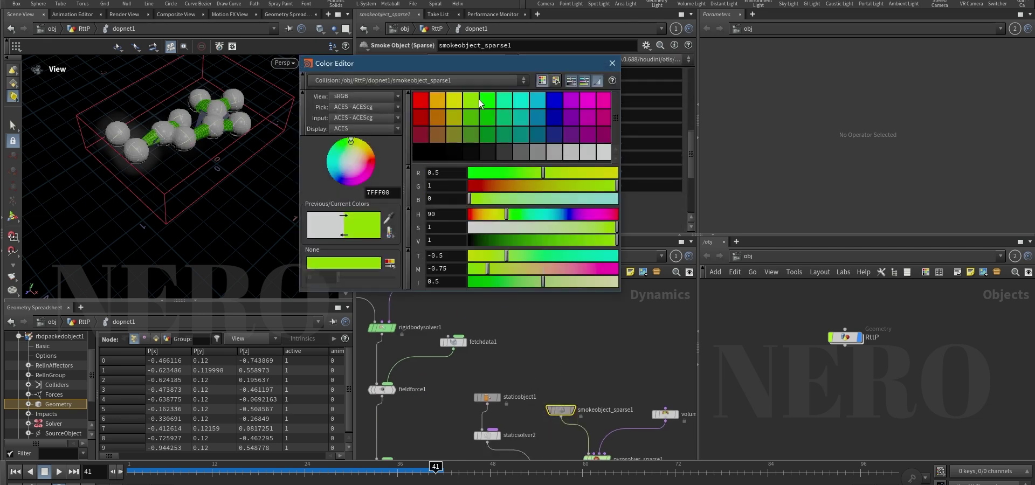
click(609, 63)
Replay the simulation from the first frame to frame 49 and inspect the green collision guide around the spheres
drag(216, 161, 192, 174)
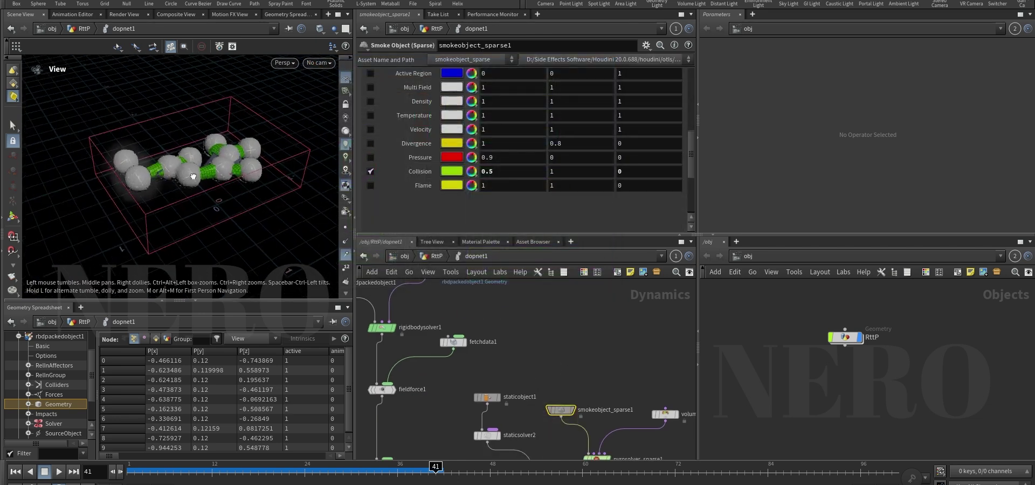
key(ctrl+Up)
key(Up)
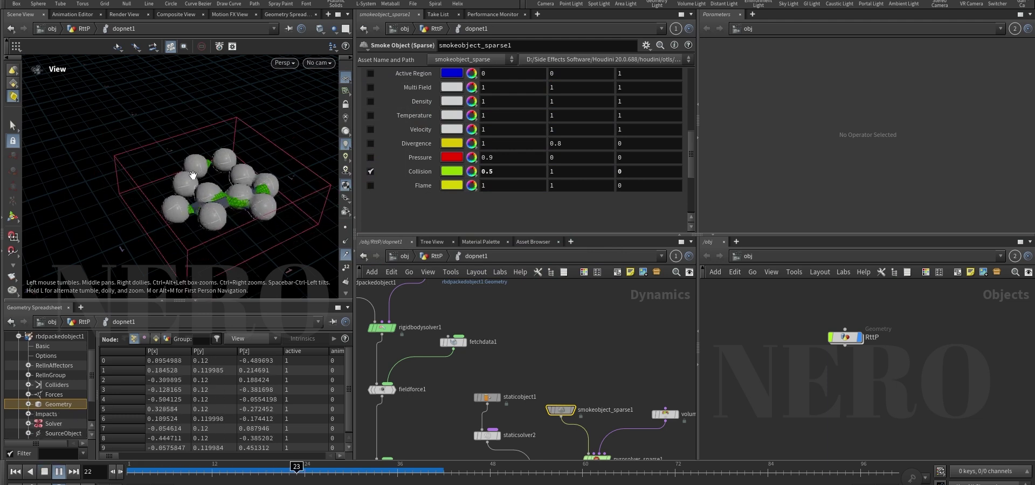
key(Up)
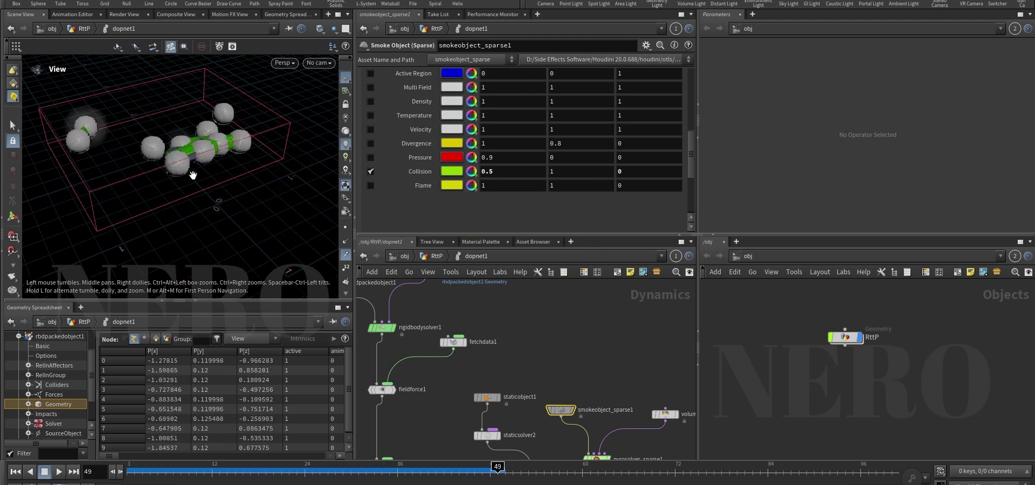
Turn on the Density guide of smokeobject_sparse1 and replay the simulation from the start to frame 47
scroll(410, 156, up, 2)
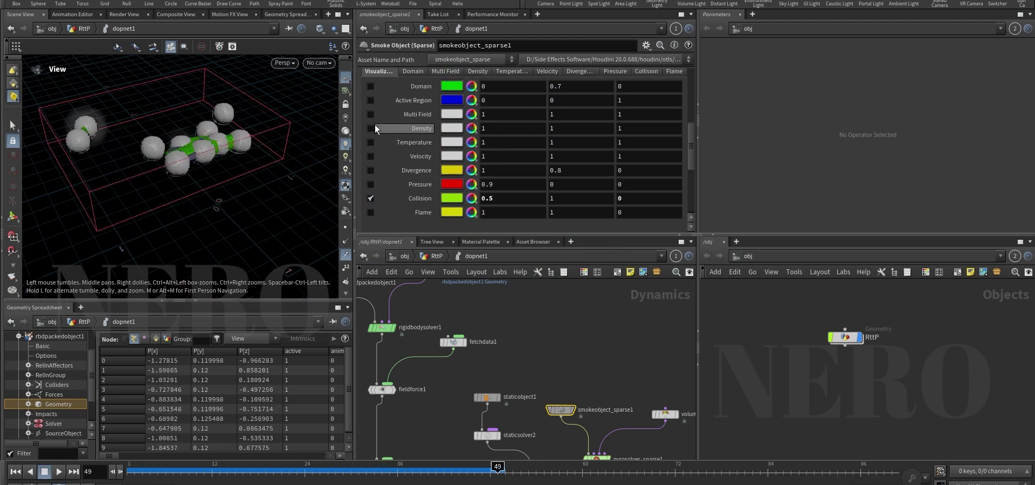
click(371, 129)
key(ctrl+Up)
key(Up)
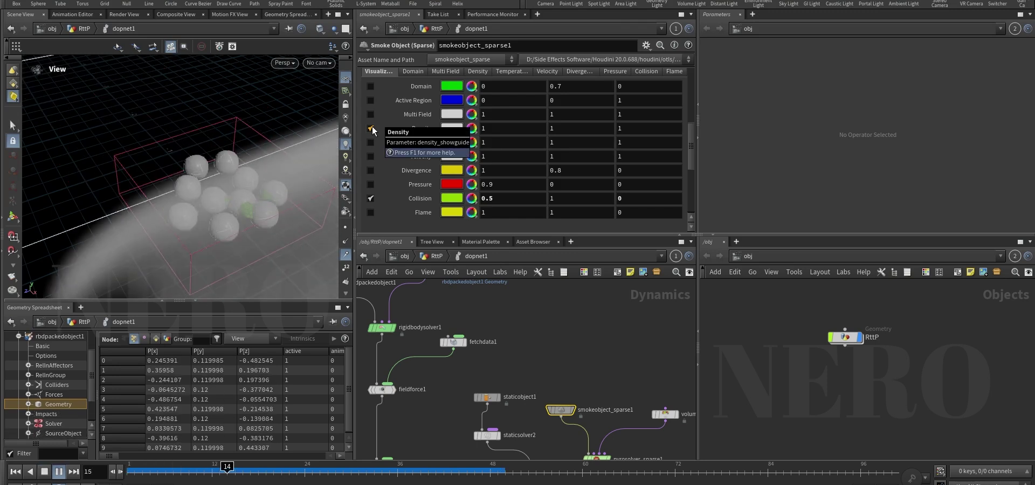
key(Up)
scroll(254, 189, down, 2)
alt+drag(237, 183, 187, 213)
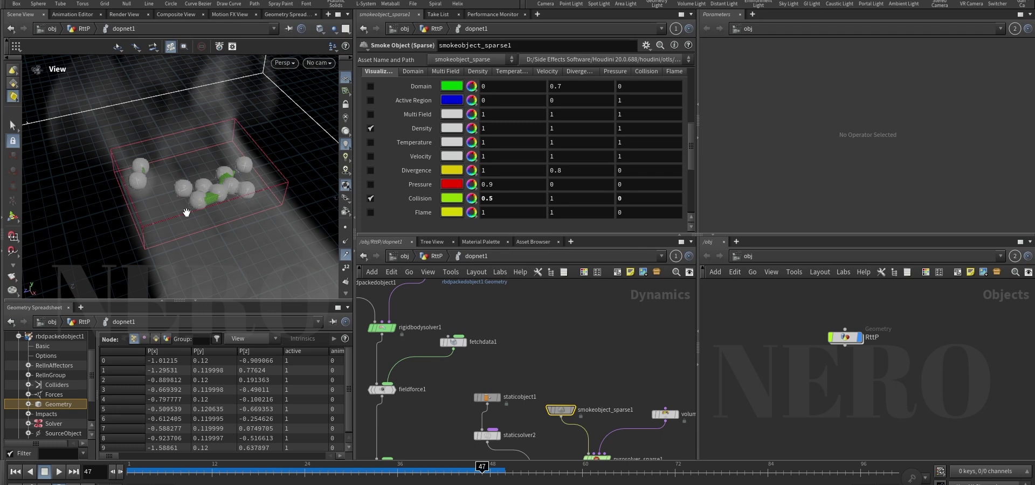
Return to the first frame and set the Voxel Size of smokeobject_sparse1 to 0.02
key(ctrl+Up)
drag(559, 352, 570, 435)
scroll(438, 171, up, 5)
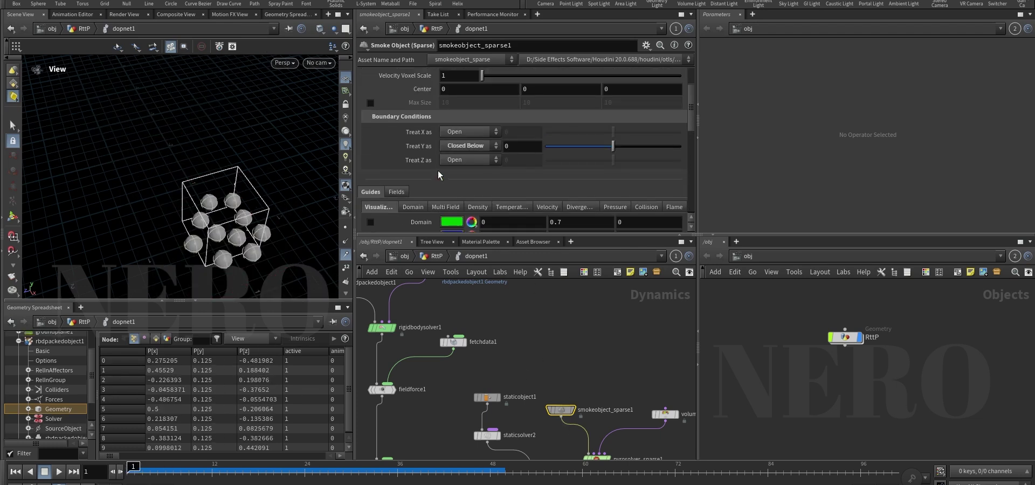
click(456, 118)
key(BackSpace)
text(2)
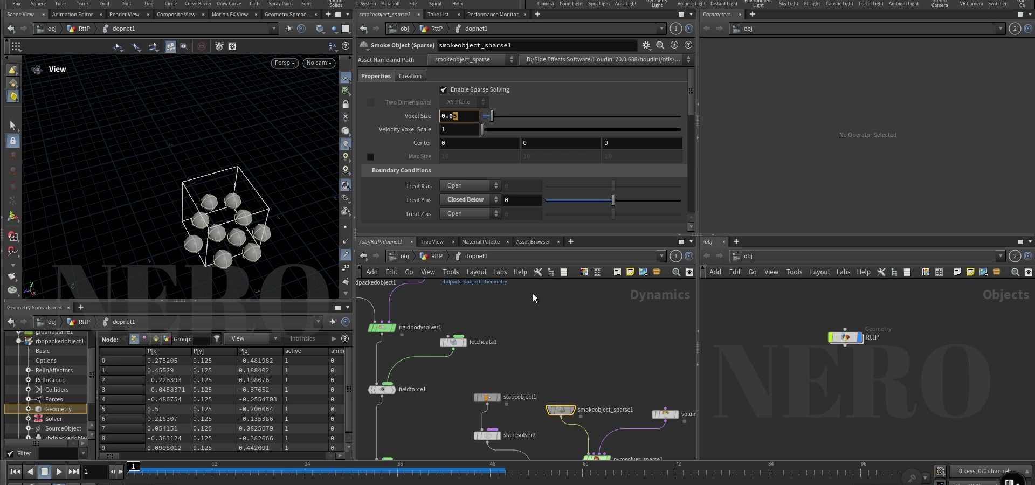
click(549, 337)
middle_drag(525, 373, 530, 333)
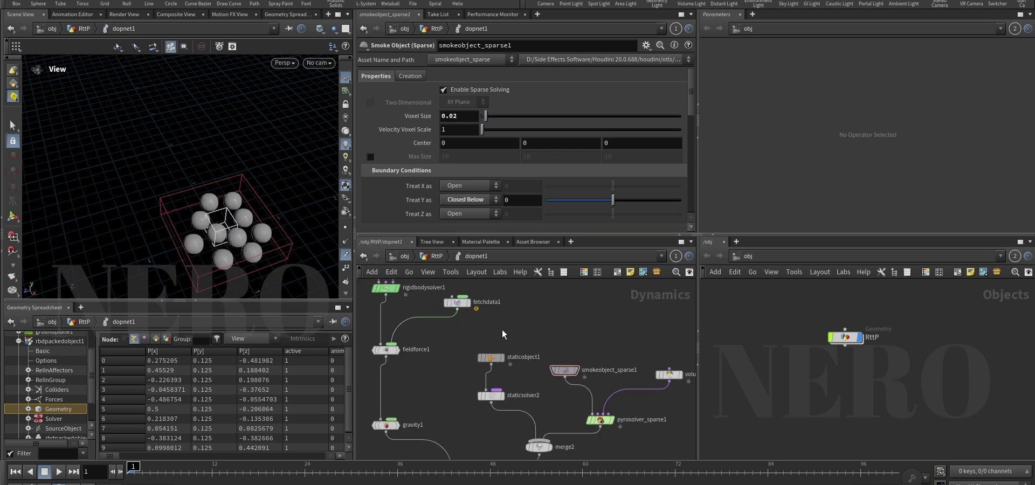
Play the higher-resolution simulation and scrub to frame 78 to inspect how the smoke and spheres interact
key(Up)
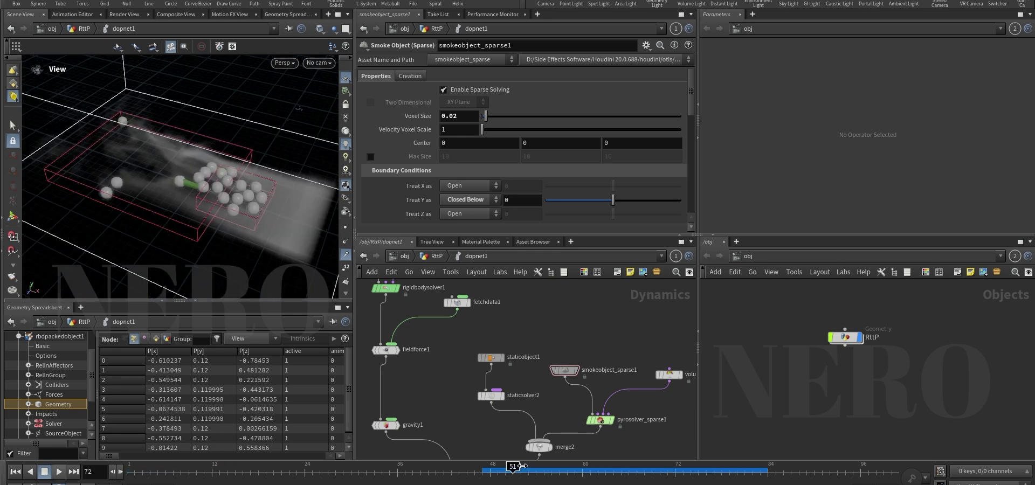
drag(522, 467, 722, 468)
scroll(441, 351, down, 1)
middle_drag(446, 283, 475, 361)
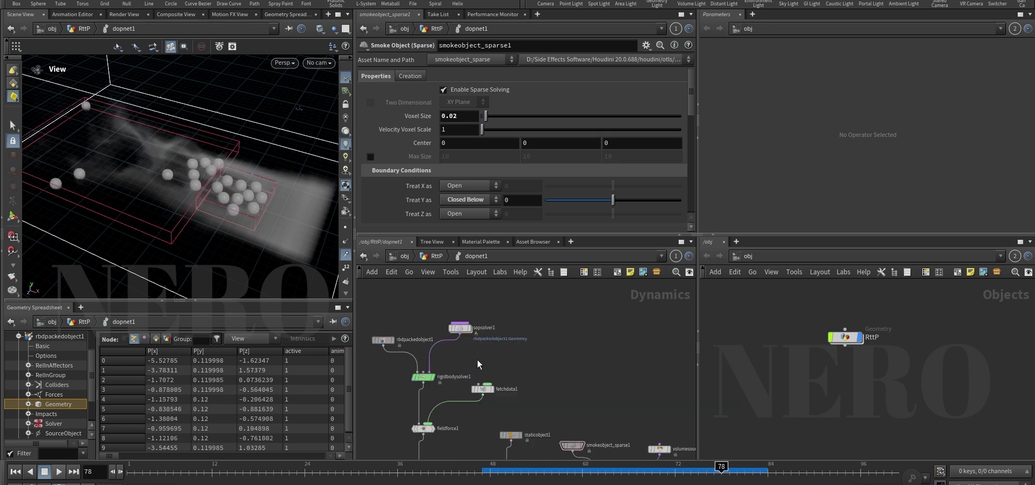
Review the settings of fieldforce1, fetchdata1, pyrosolver_sparse1 and rbdpackedobject1 in the dopnet1 network
middle_drag(517, 384, 523, 316)
scroll(523, 316, up, 2)
middle_drag(451, 359, 518, 365)
click(457, 382)
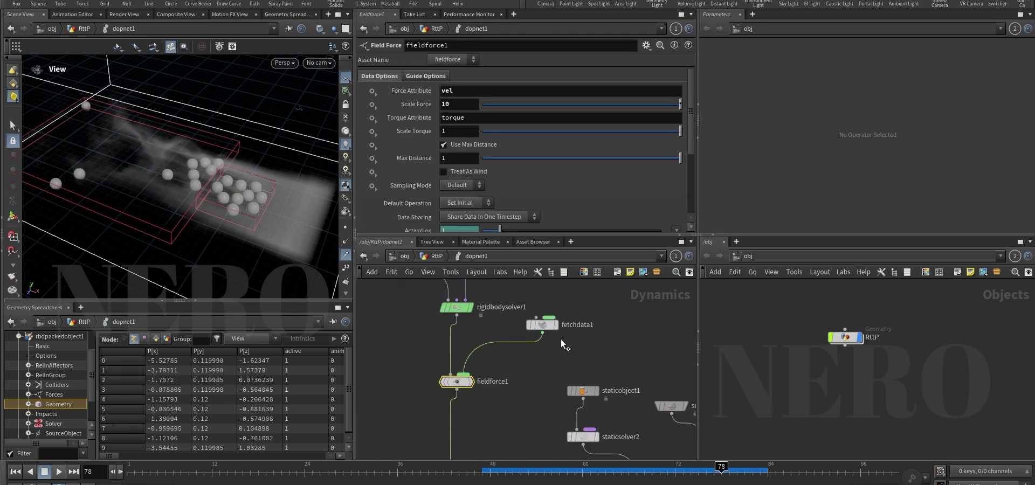
shift+click(542, 325)
scroll(590, 309, down, 2)
middle_drag(605, 311, 554, 321)
middle_drag(621, 344, 580, 335)
scroll(610, 441, up, 1)
click(574, 413)
scroll(566, 324, down, 2)
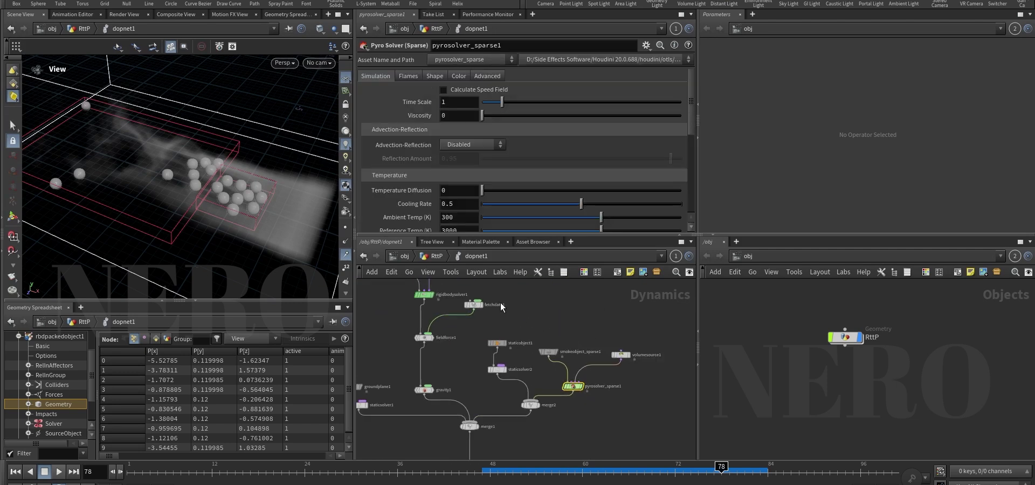
middle_drag(501, 302, 542, 377)
scroll(473, 321, up, 1)
click(422, 342)
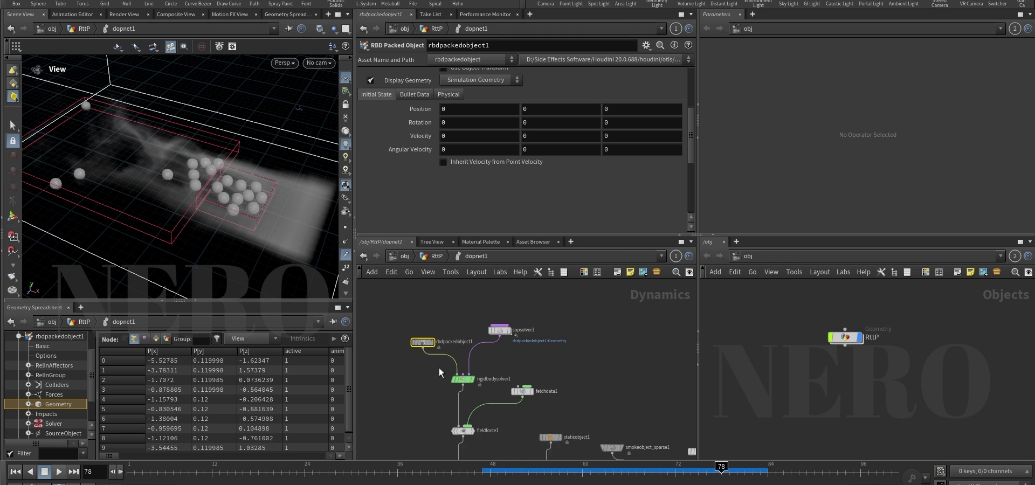
Rename the sopsolver1 node as collision_VDB
scroll(439, 367, up, 1)
scroll(439, 368, down, 1)
middle_drag(466, 309, 442, 308)
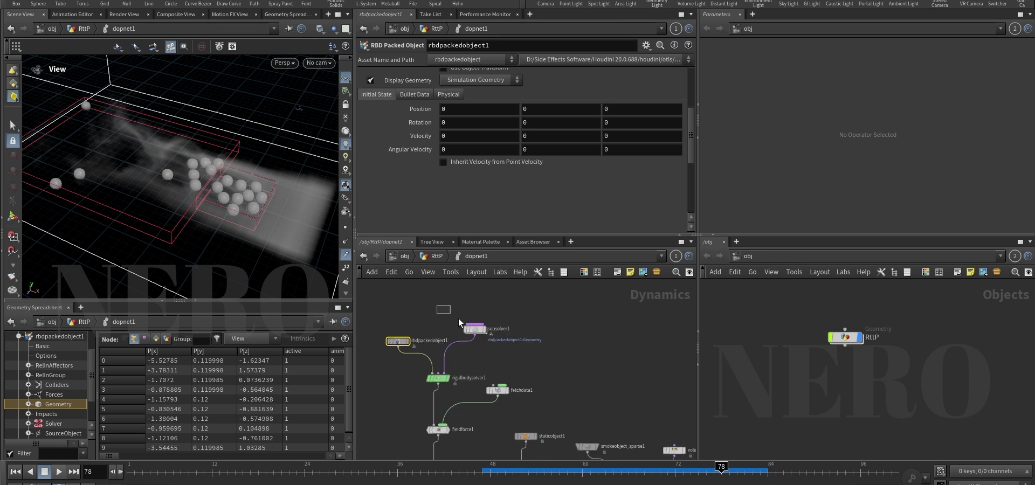
click(474, 329)
scroll(479, 333, up, 1)
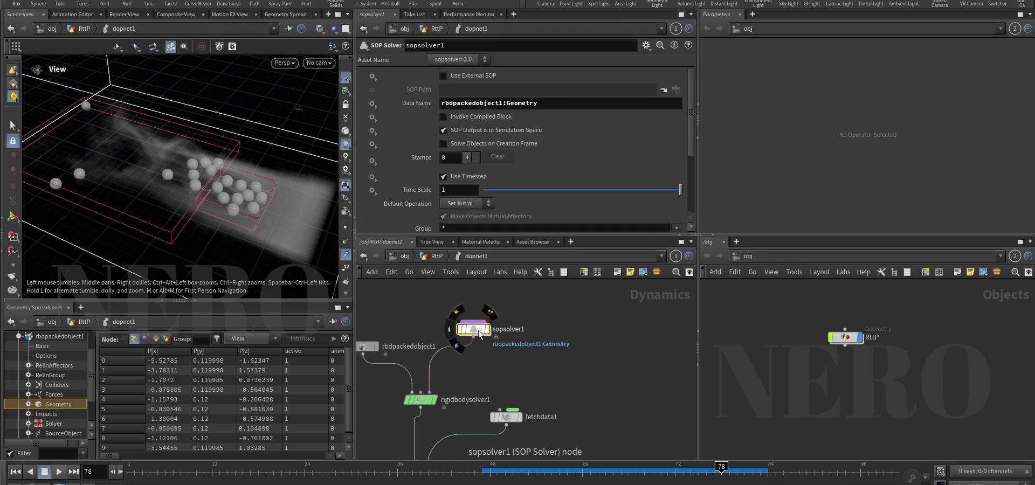
double_click(500, 330)
text(c)
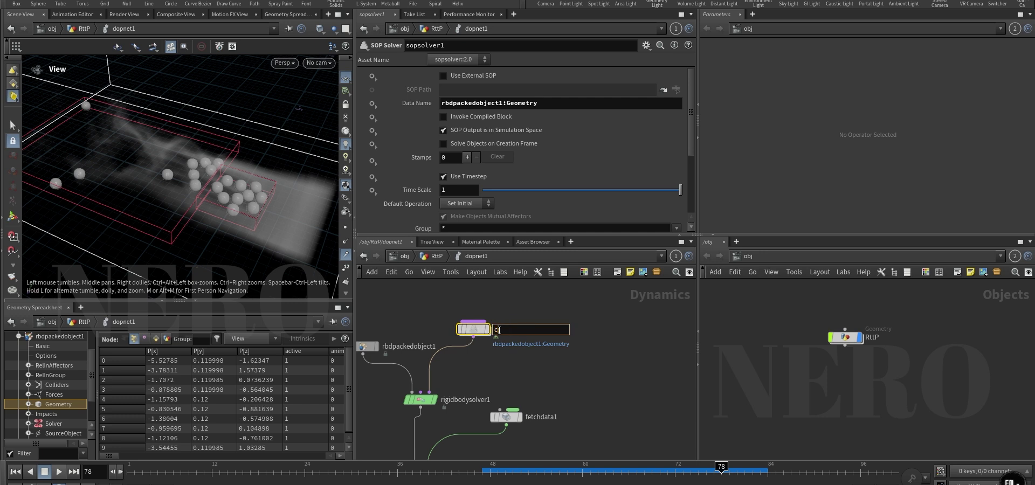
text(ollision_VDB)
key(Return)
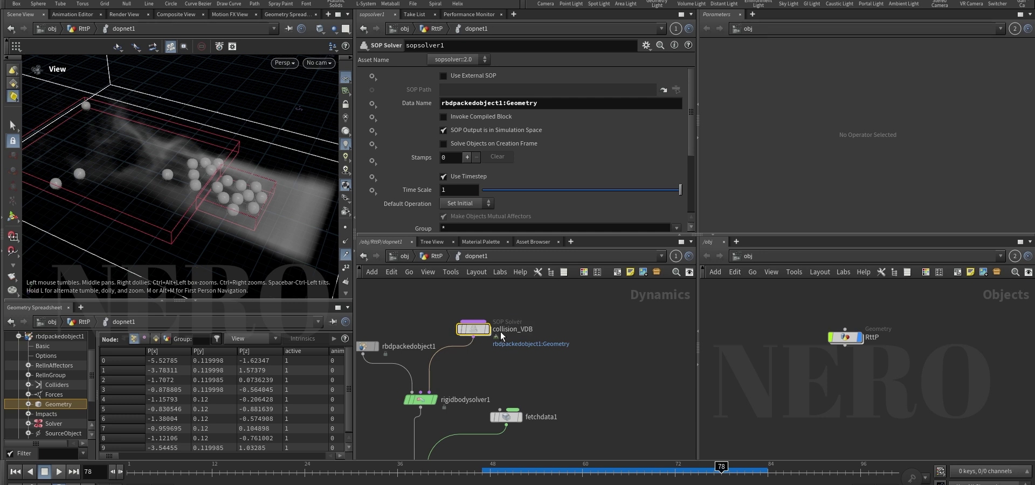
Examine pyrosolver_sparse1, staticobject1's volume collision settings and the overall layout of the dopnet1 network
scroll(605, 396, down, 3)
middle_drag(603, 394, 530, 313)
scroll(526, 348, up, 2)
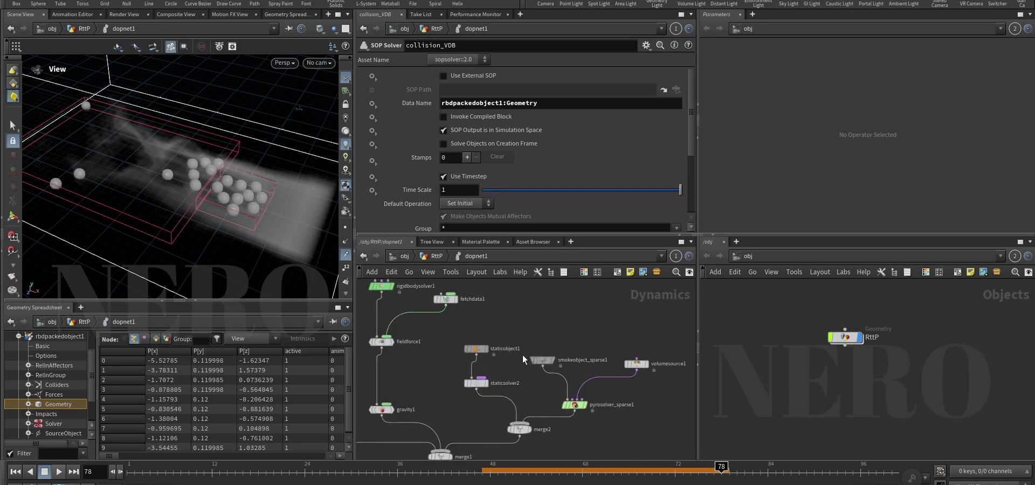
scroll(571, 364, up, 2)
middle_drag(523, 394, 581, 381)
click(568, 380)
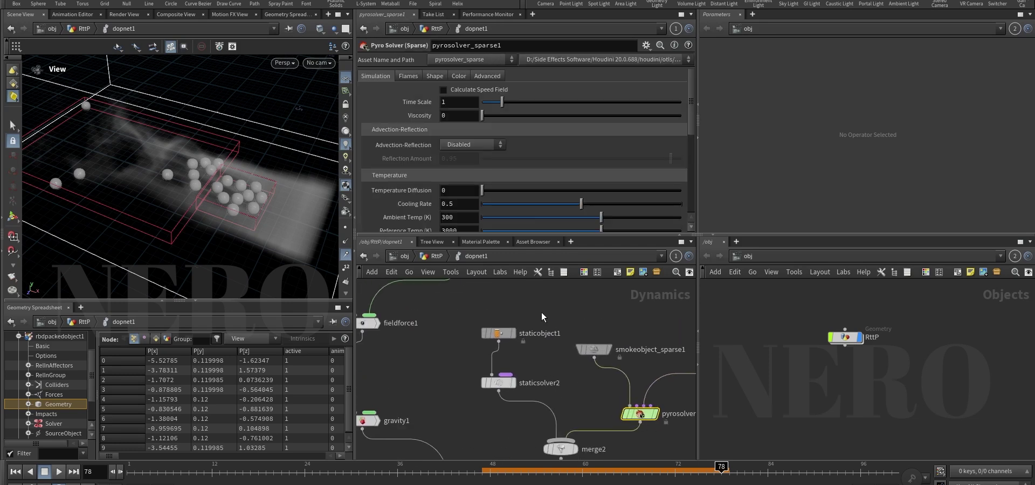
click(499, 334)
scroll(413, 139, up, 5)
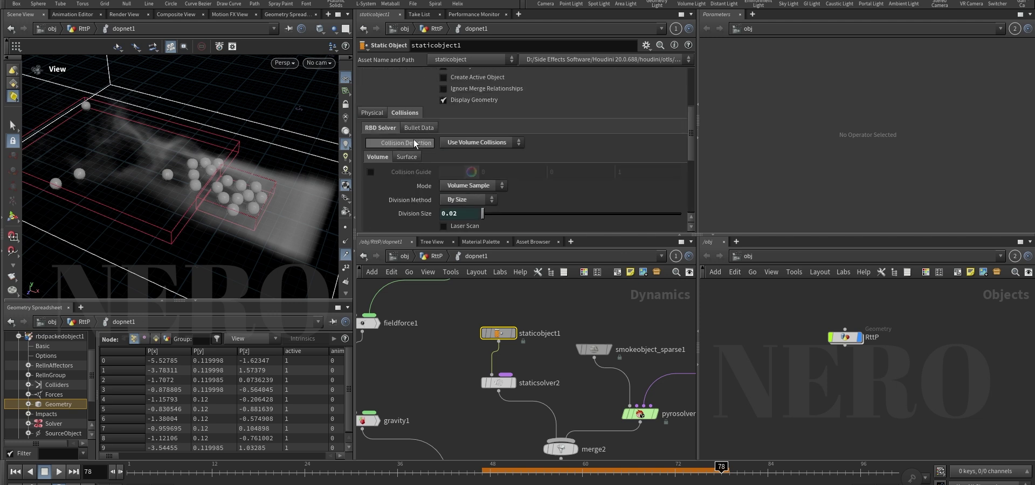
scroll(458, 307, down, 3)
middle_drag(457, 346, 468, 382)
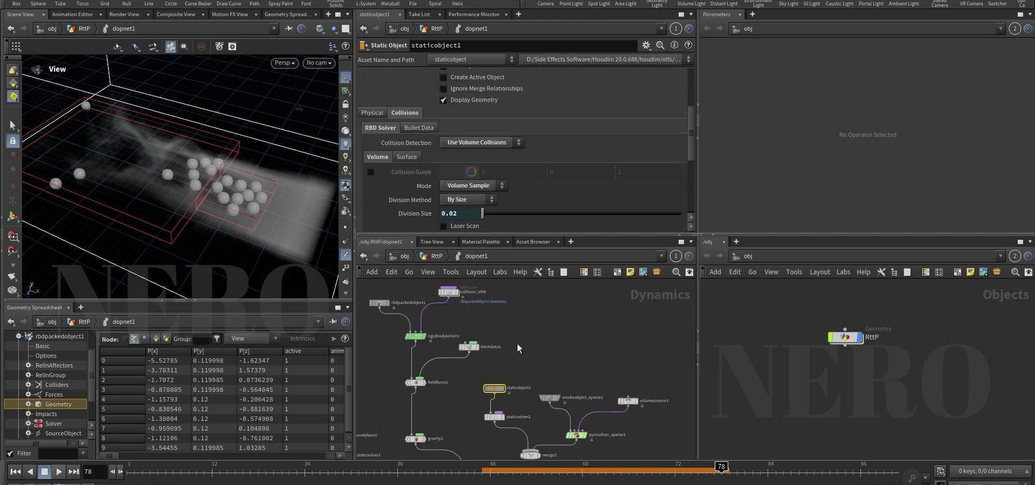
scroll(516, 344, down, 2)
middle_drag(513, 356, 541, 350)
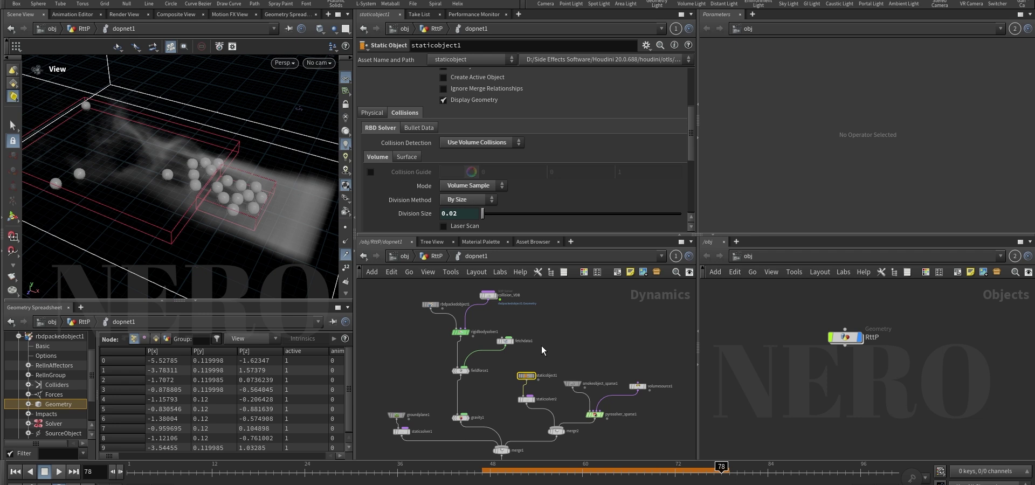
Examine how fieldforce1 and fetchdata1 are set up, and view the frame 78 smoke and spheres from a lower angle
scroll(489, 367, up, 4)
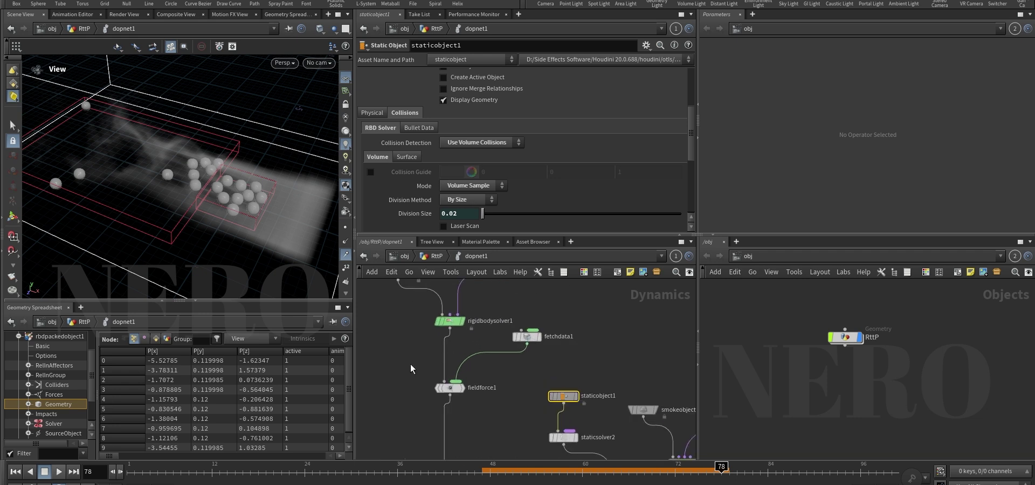
click(450, 387)
shift+drag(539, 352, 539, 333)
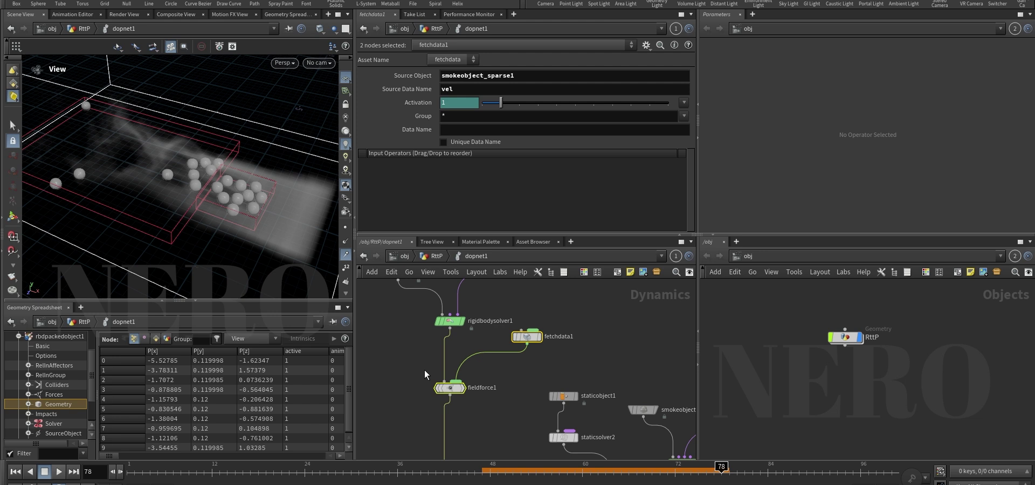
click(450, 388)
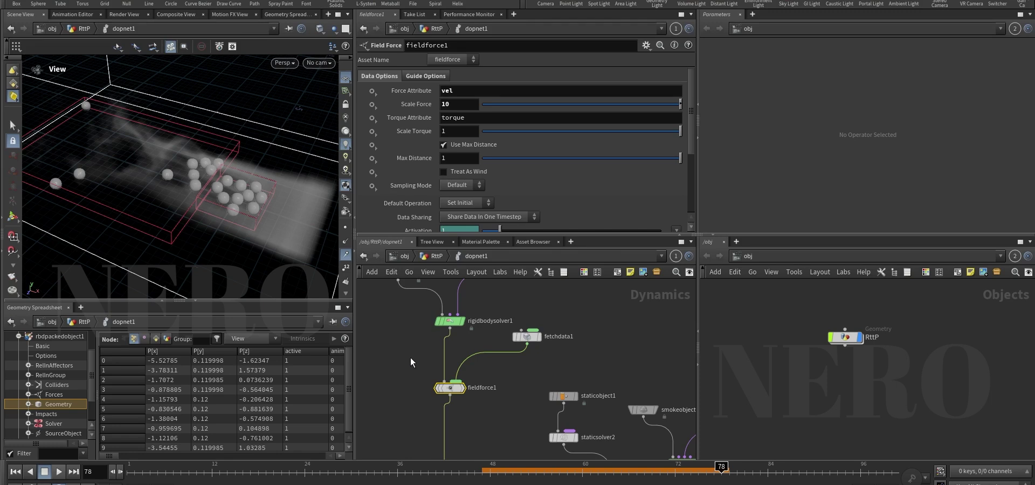
drag(410, 358, 465, 406)
scroll(419, 370, down, 2)
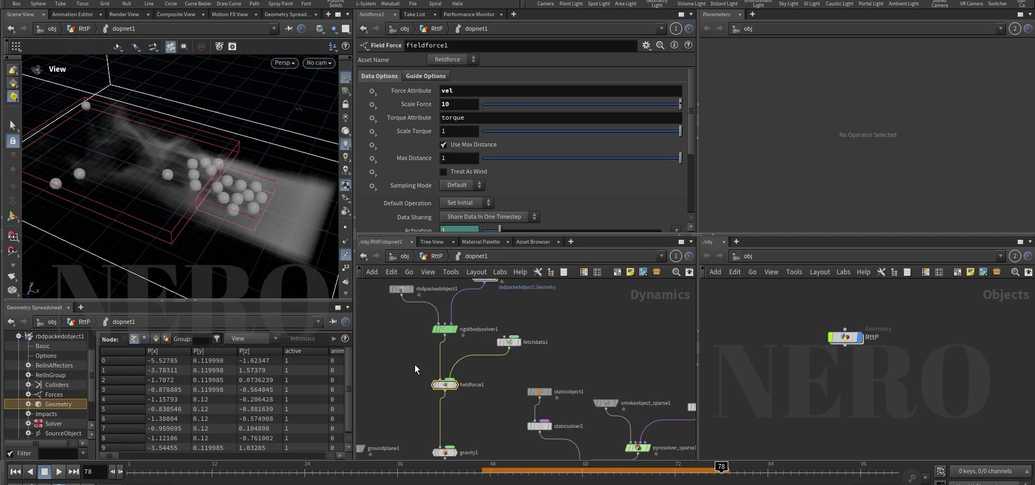
drag(204, 157, 173, 159)
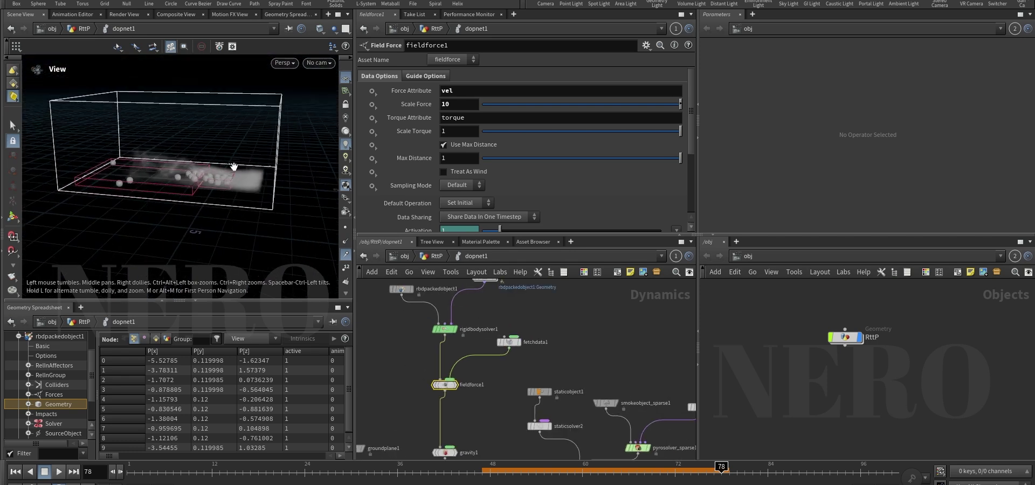
middle_drag(173, 157, 178, 180)
scroll(182, 196, up, 3)
drag(414, 362, 424, 373)
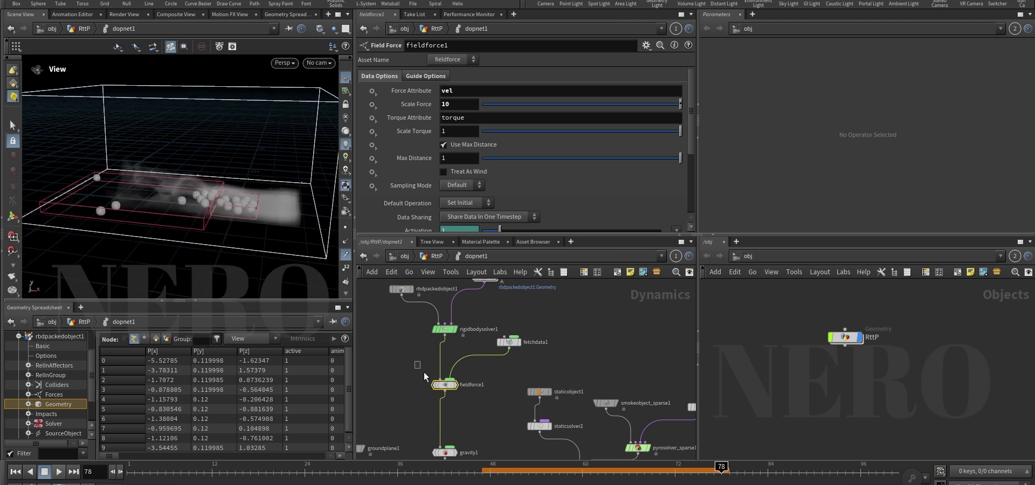
click(507, 342)
scroll(487, 392, down, 2)
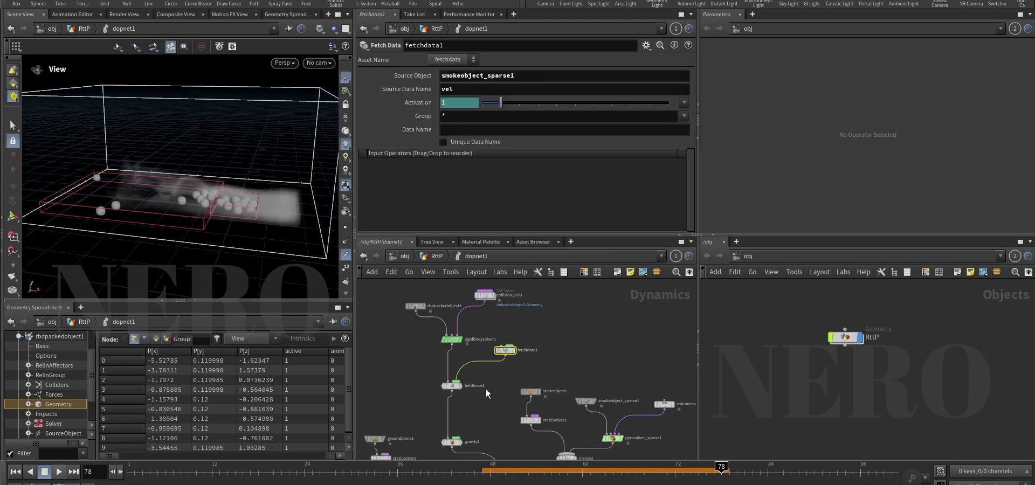
Bypass the fieldforce1 and fetchdata1 nodes in dopnet1 and go back to frame 1
scroll(484, 385, up, 1)
click(455, 396)
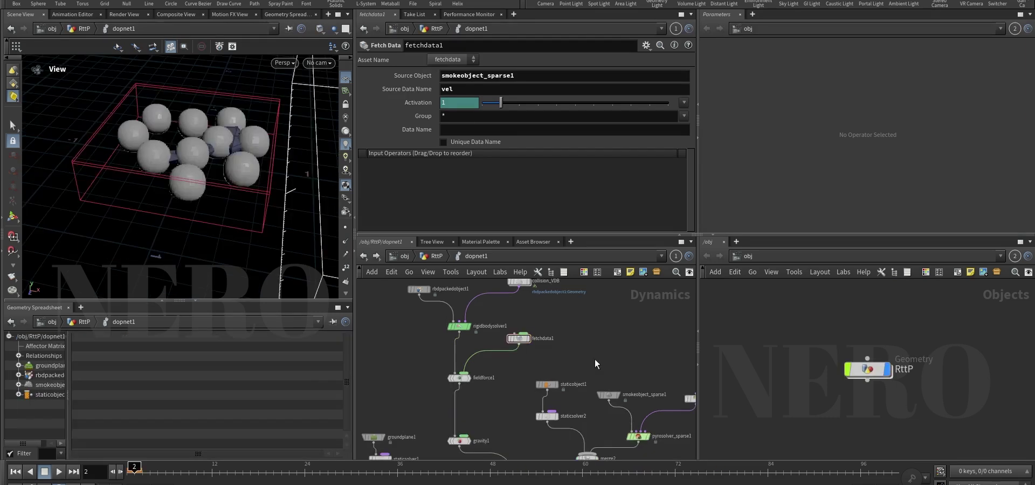
click(459, 378)
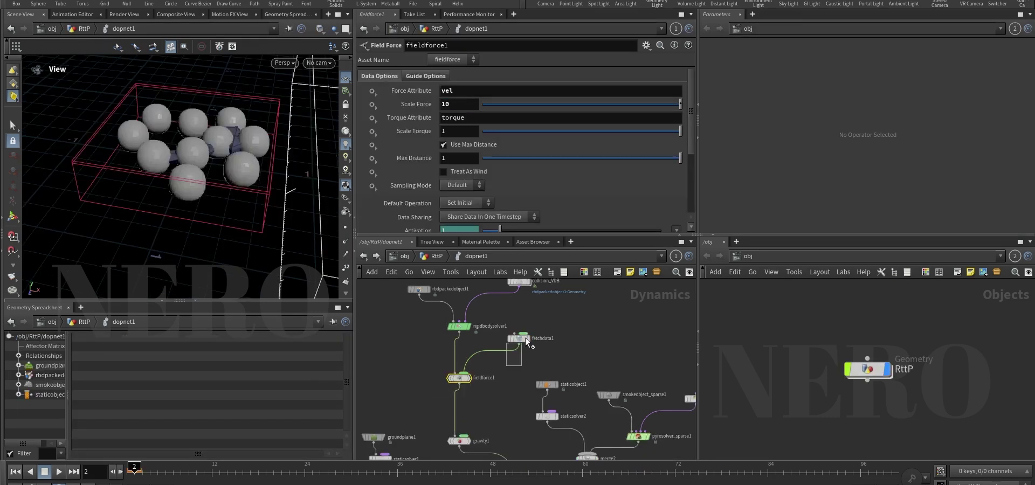
shift+click(520, 338)
key(b)
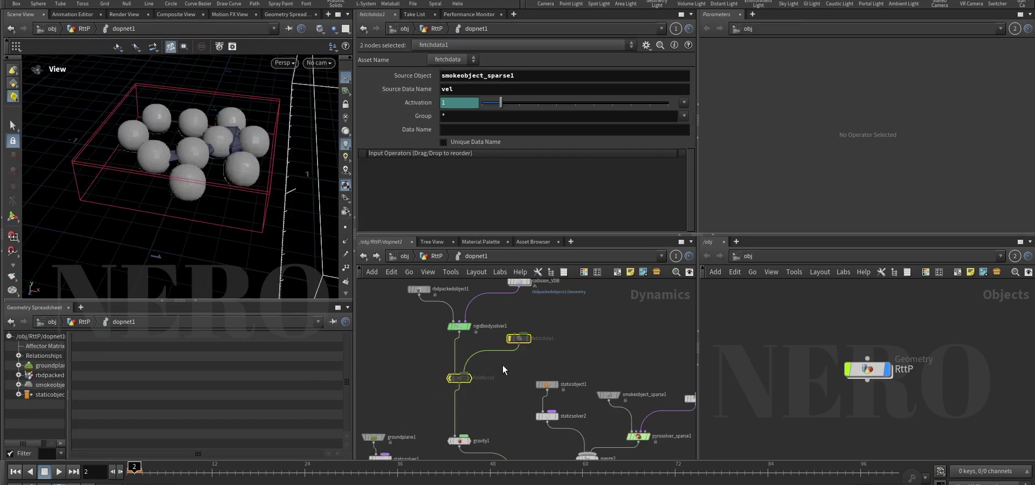
key(Left)
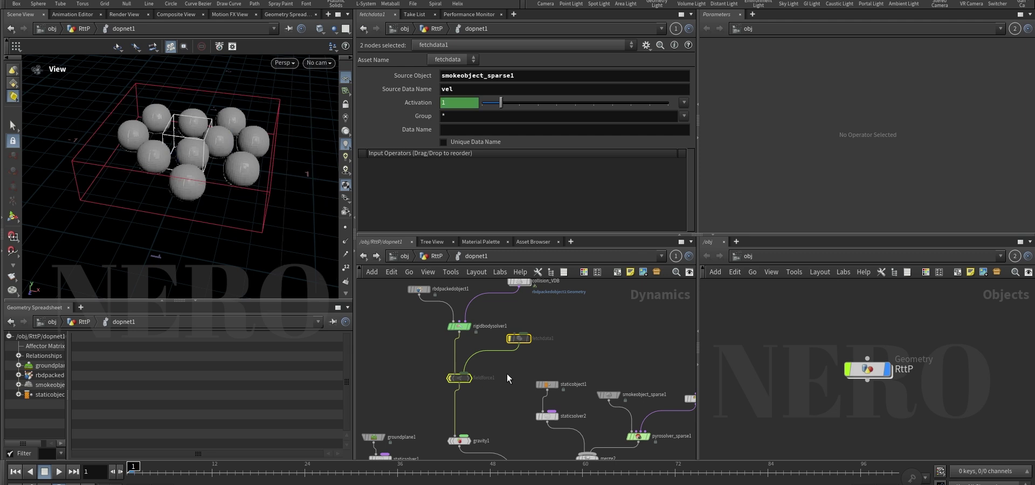
Inspect the node info of smokeobject_sparse1 at frame 2 to see which fields it holds
middle_drag(507, 373, 497, 377)
middle_drag(603, 366, 581, 352)
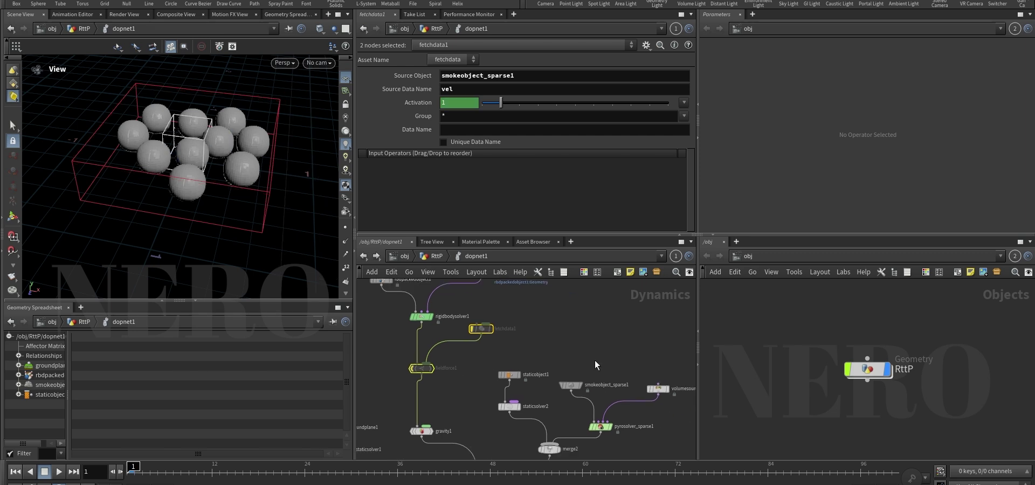
click(569, 386)
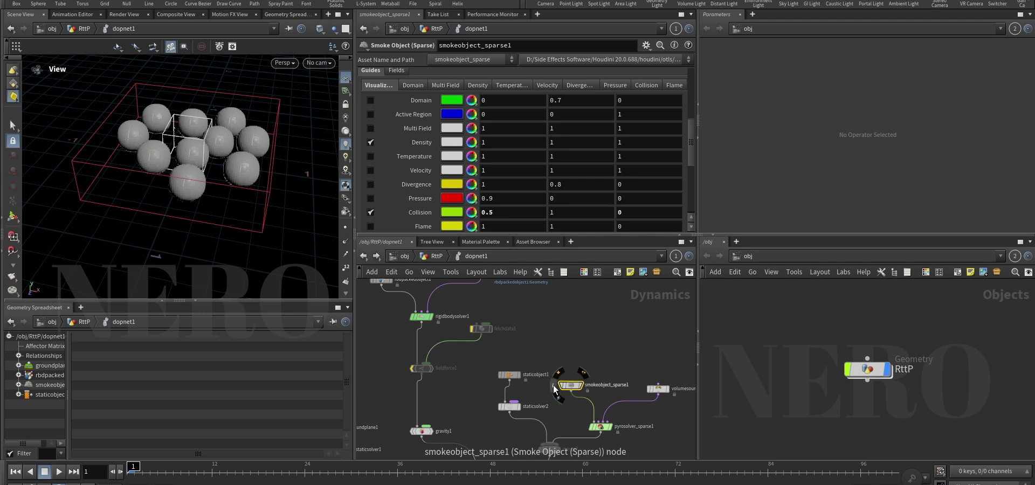
middle_click(568, 386)
key(Right)
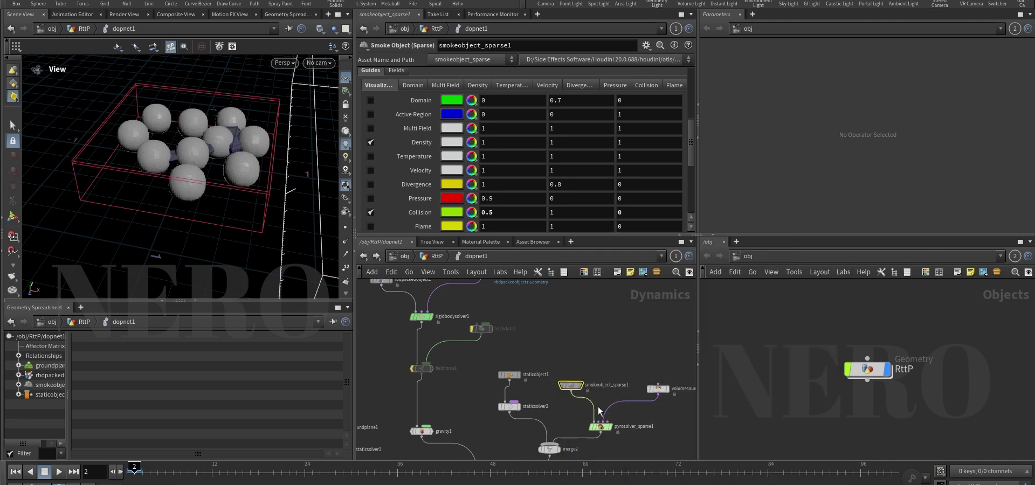
mouse_move(556, 385)
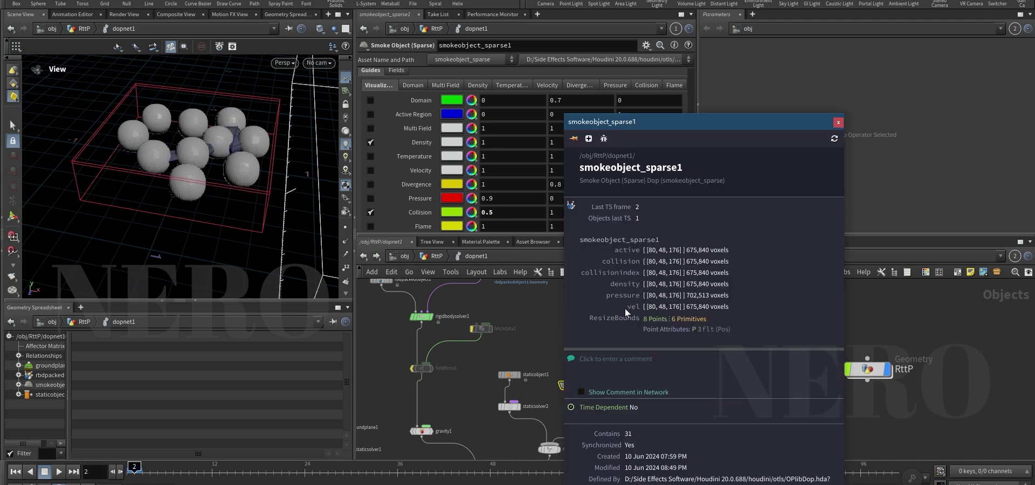
click(511, 318)
Add a SOP Solver above rbdpackedobject1 and connect its output to the rigidbodysolver1 node
middle_drag(512, 309, 534, 341)
scroll(399, 338, up, 2)
drag(397, 338, 465, 371)
scroll(506, 367, down, 3)
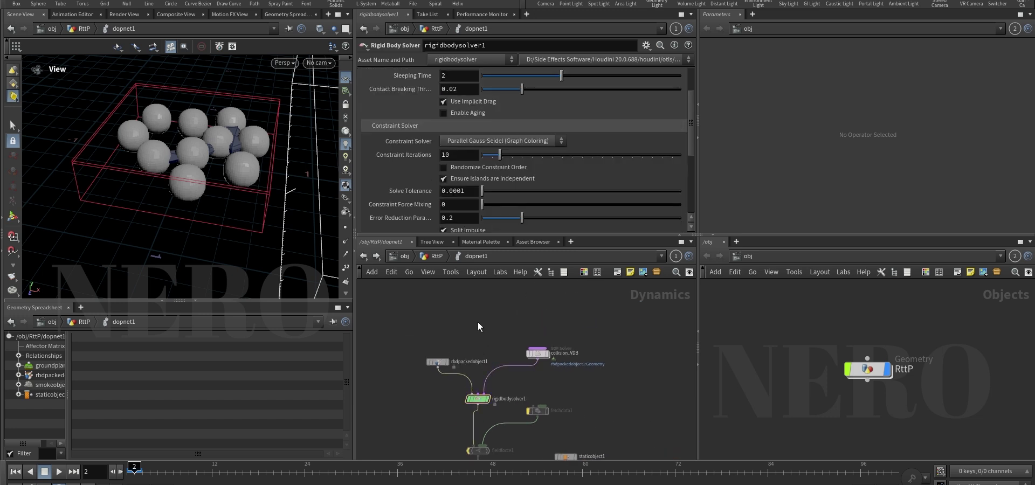
key(Tab)
text(sop)
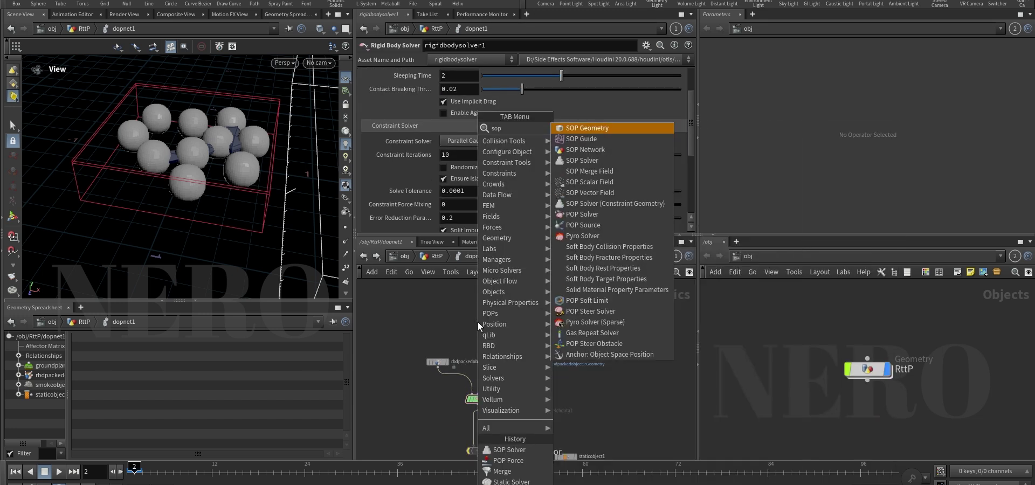
text( so)
key(Return)
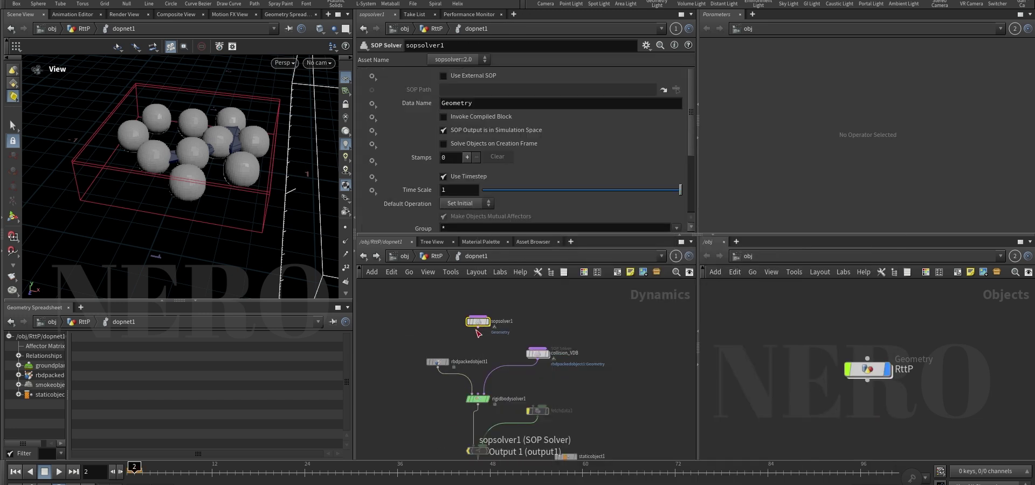
click(478, 327)
click(478, 394)
scroll(494, 326, up, 2)
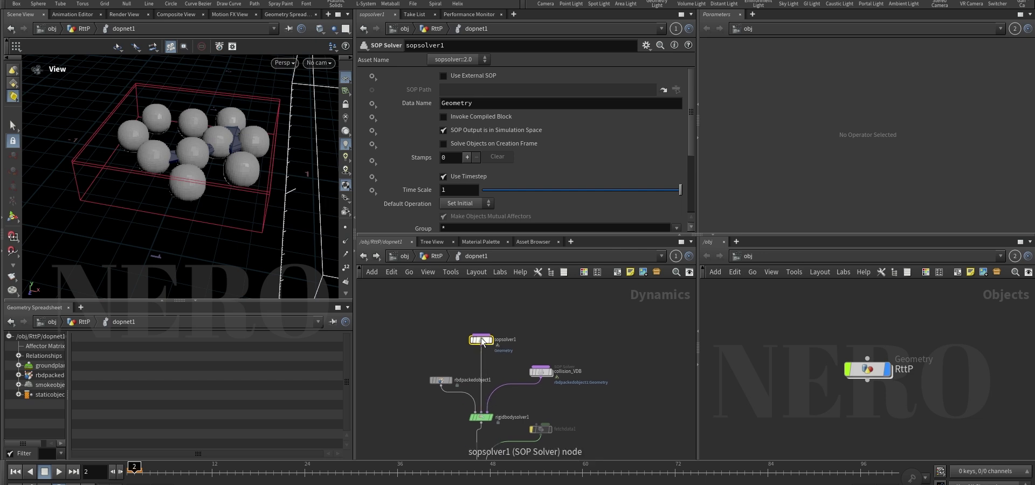
Set sopsolver1's Data Name to rbdpackedobject1:Geometry
double_click(482, 341)
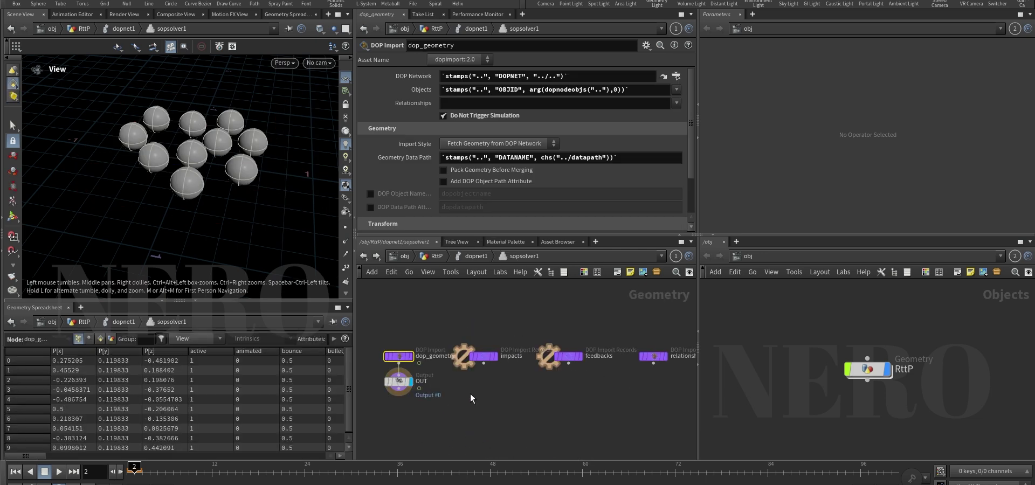
key(u)
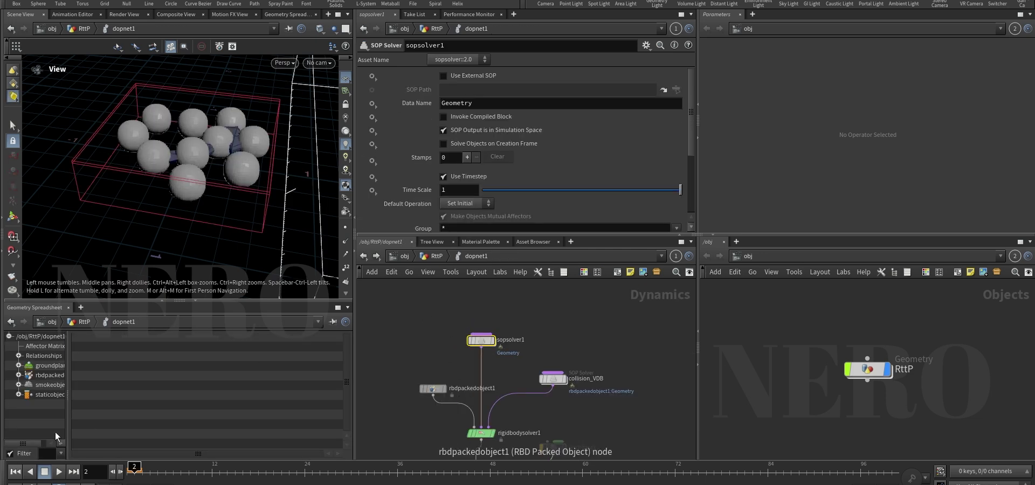
drag(462, 113, 340, 114)
key(BackSpace)
text(:Geometry)
key(Return)
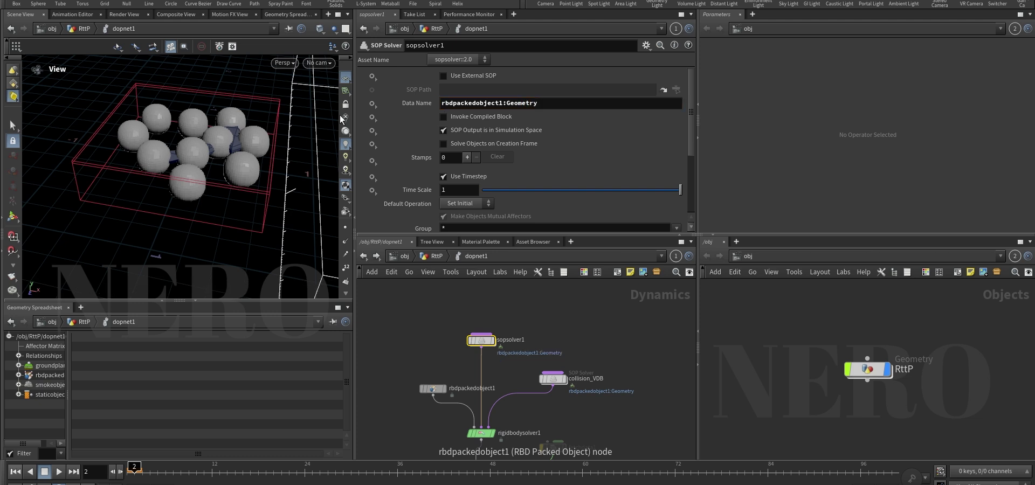
Inside sopsolver1, move OUT further below dop_geometry and set dop_geometry's Geometry Data Path to Geometry
double_click(481, 342)
drag(431, 329, 433, 406)
triple_click(492, 159)
text(Geometry)
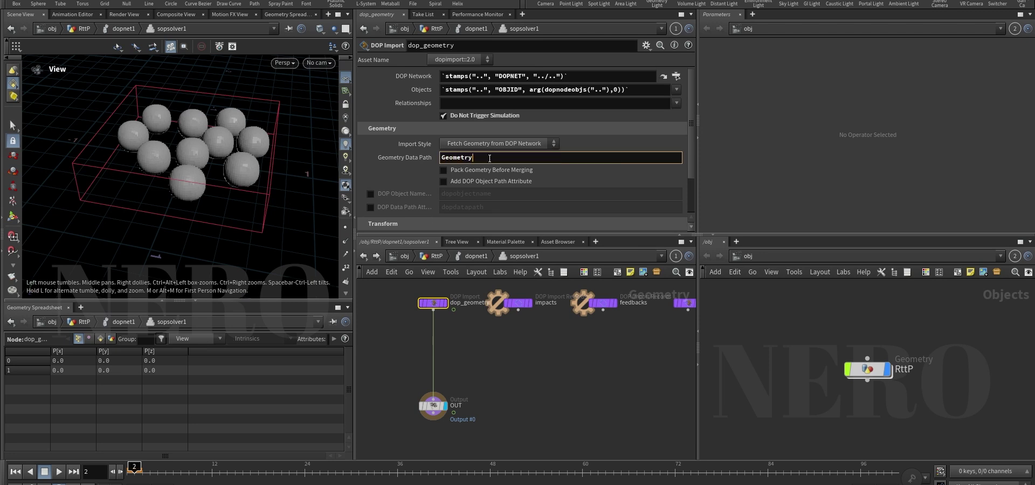
key(Return)
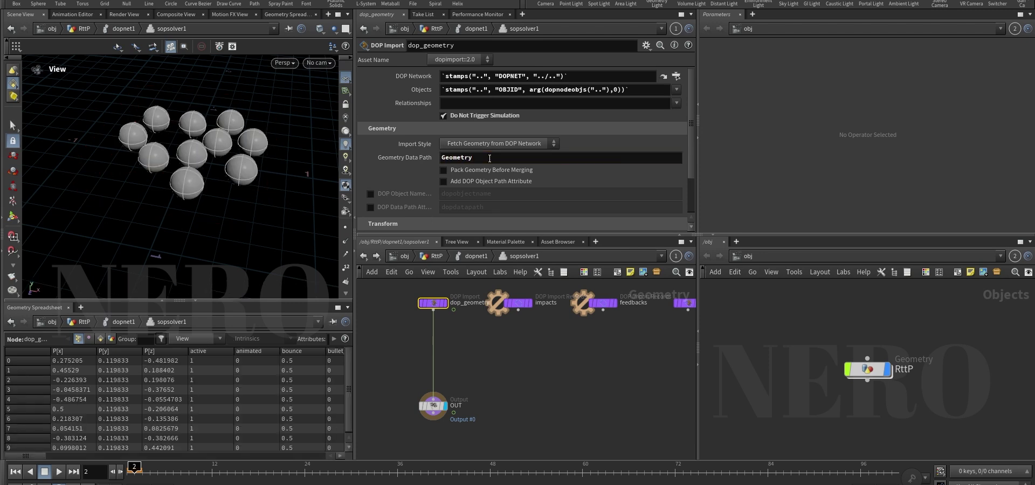
mouse_move(250, 163)
mouse_down()
mouse_move(193, 141)
mouse_move(237, 160)
mouse_up()
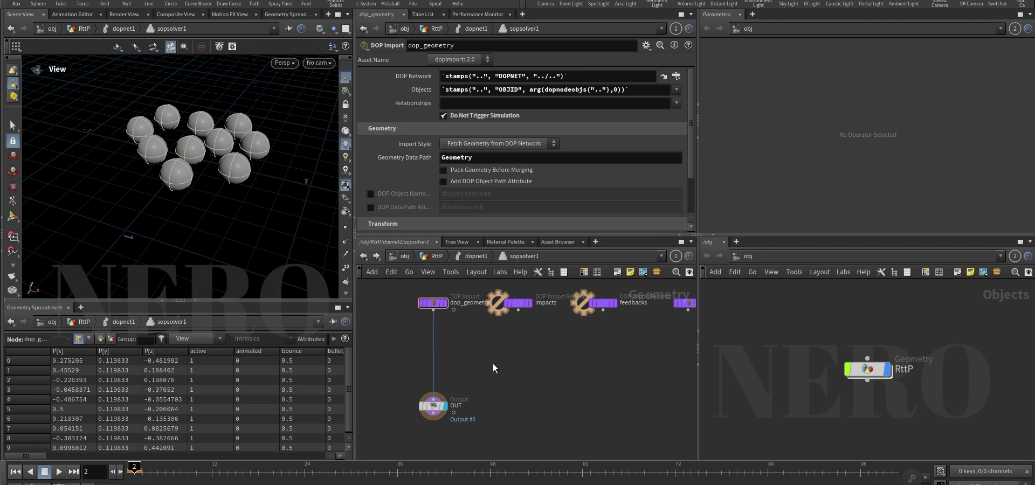
Add a DOP Import Fields node beside the dop_geometry to OUT connection inside sopsolver1
key(Tab)
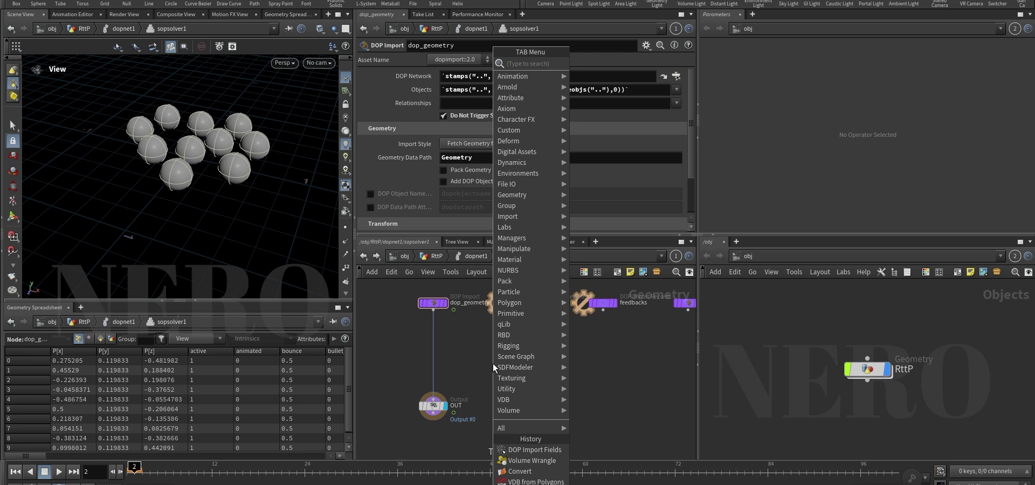
text(dop)
key(Down)
key(Down)
key(Down)
key(Return)
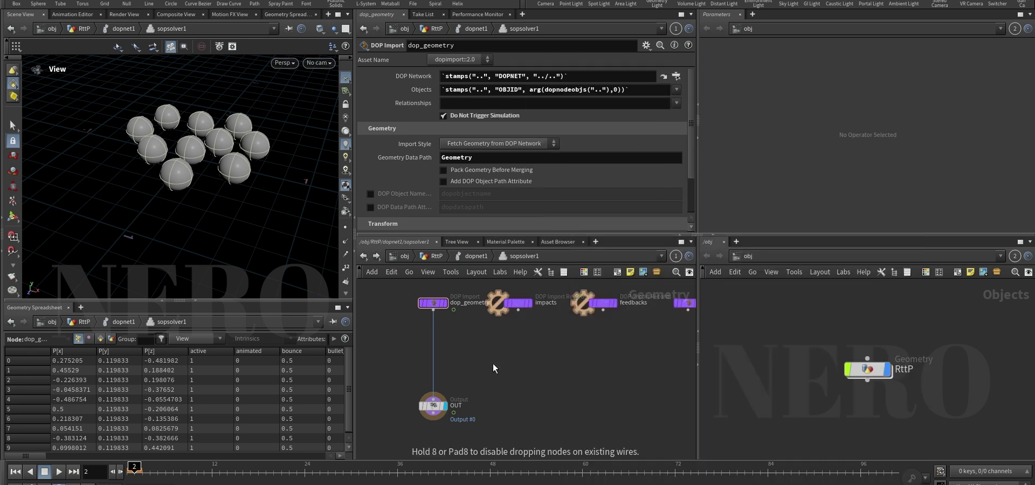
click(493, 364)
Point dopimportfield1 to the DOP Network ../.. and the DOP Node ../../smokeobject_sparse1
click(513, 76)
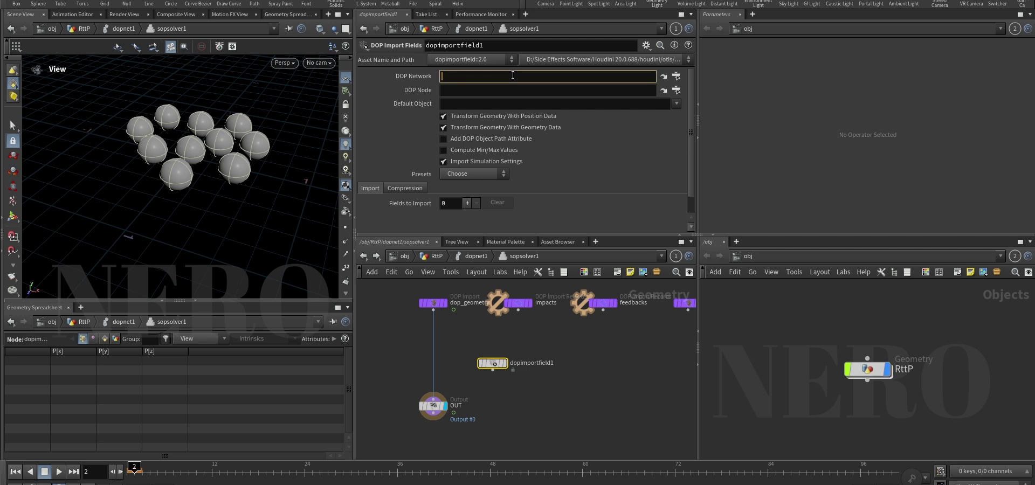
text(../..)
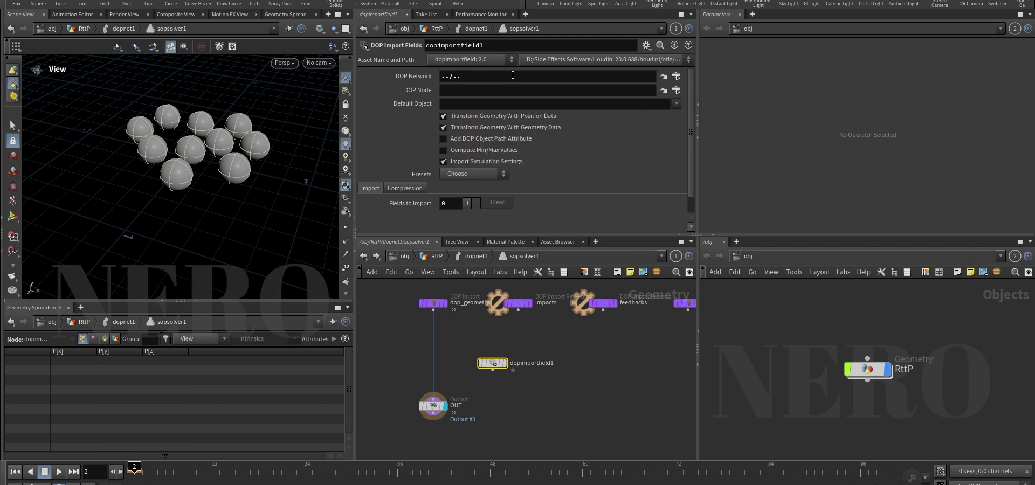
drag(502, 72, 425, 68)
key(ctrl+c)
click(474, 91)
key(ctrl+v)
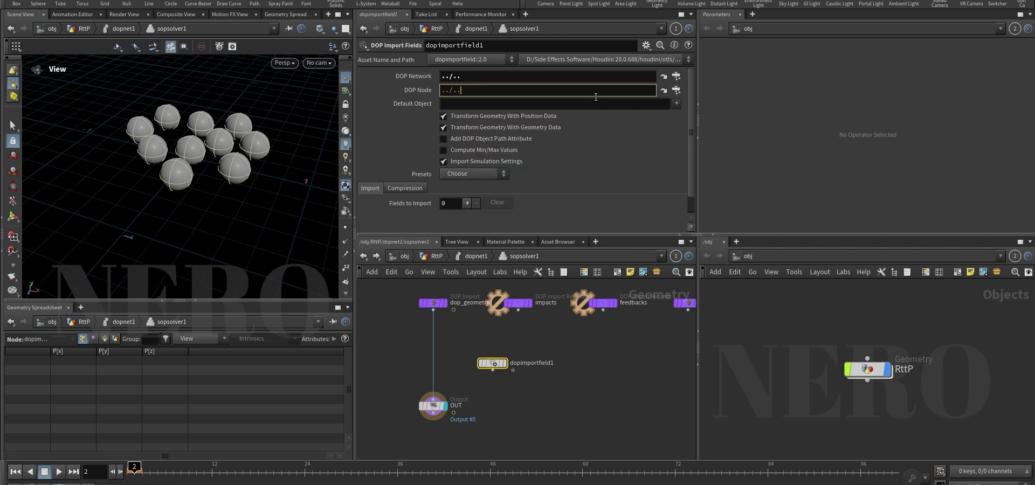
click(676, 90)
click(646, 130)
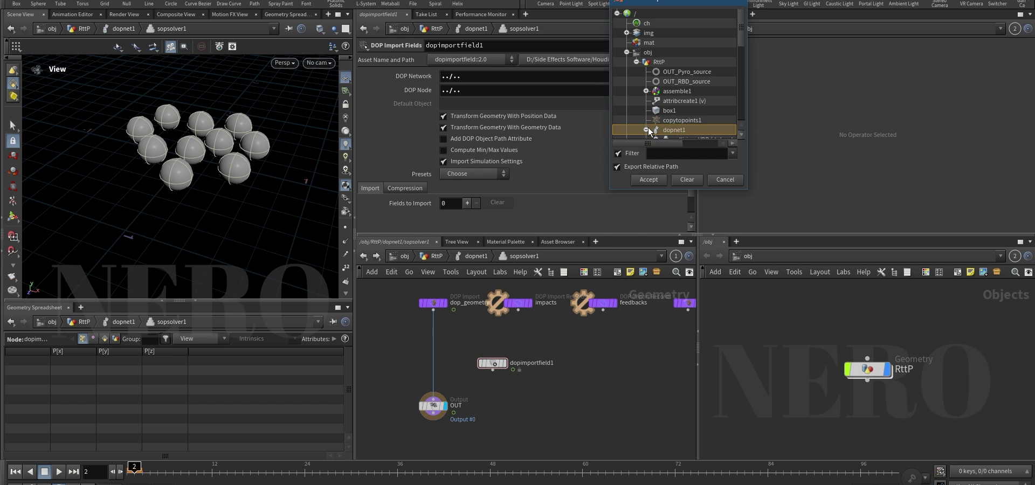
scroll(680, 97, down, 3)
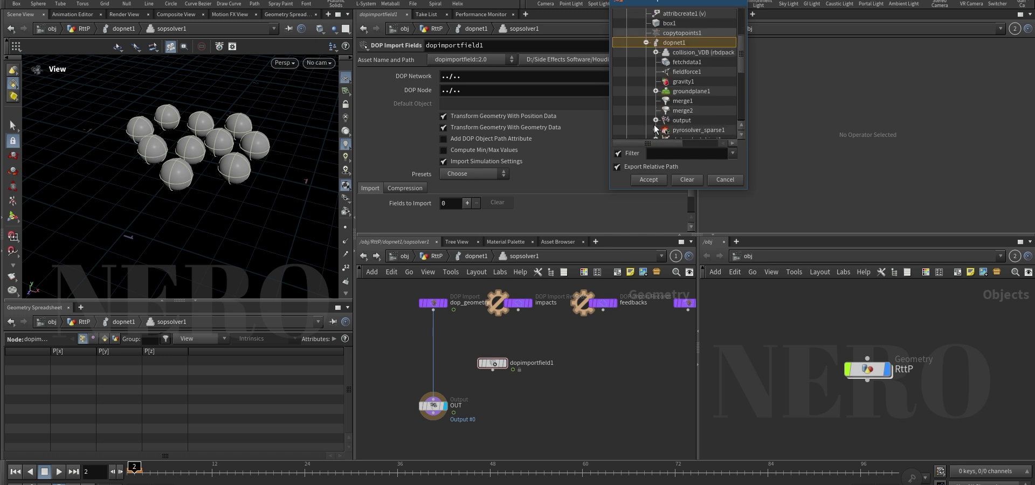
scroll(694, 130, down, 1)
double_click(694, 130)
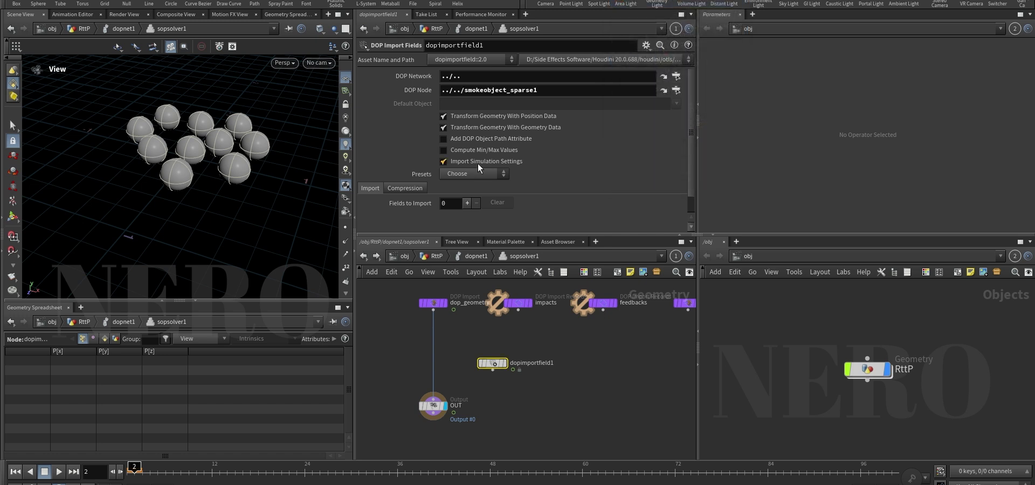
Add one field to import in dopimportfield1, set it to vel, check its primitives, and move OUT lower
click(468, 204)
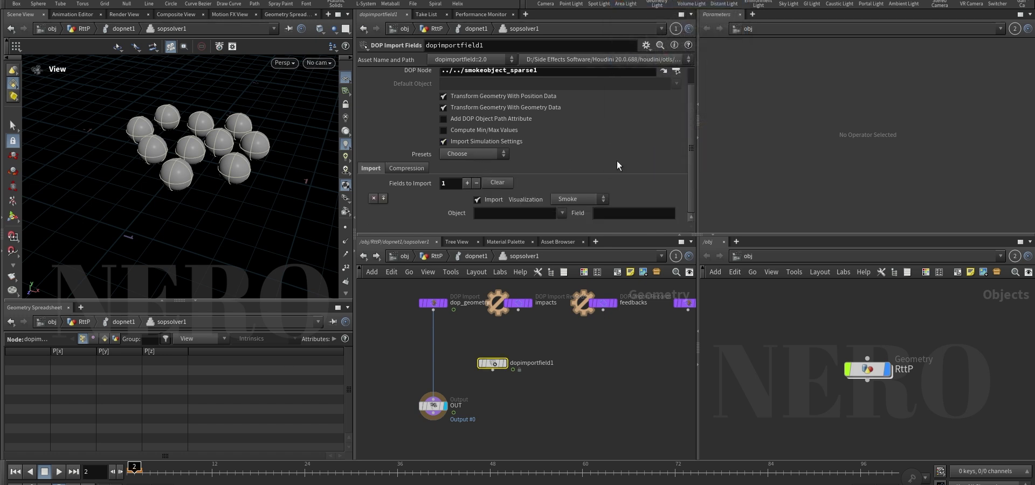
click(614, 214)
key(Return)
middle_drag(501, 418, 529, 387)
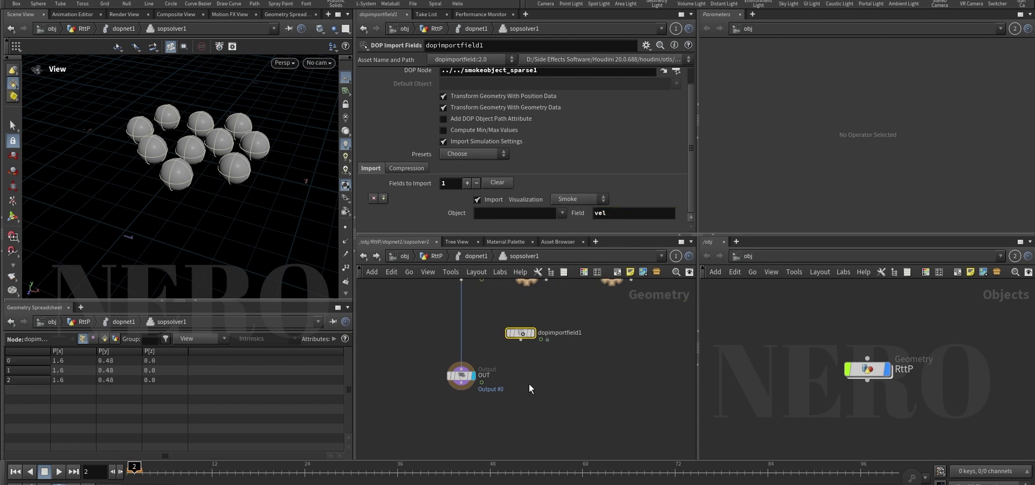
click(105, 339)
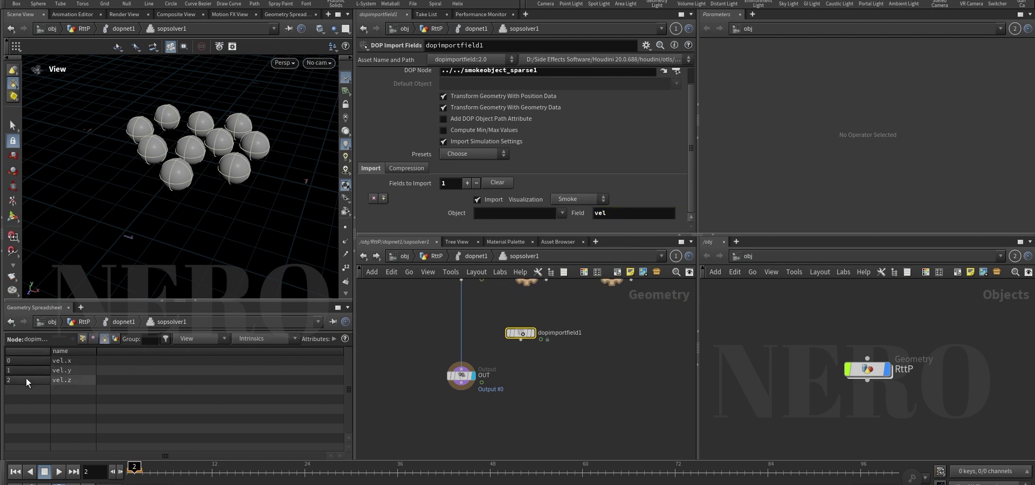
drag(464, 379, 464, 411)
middle_drag(521, 371, 516, 378)
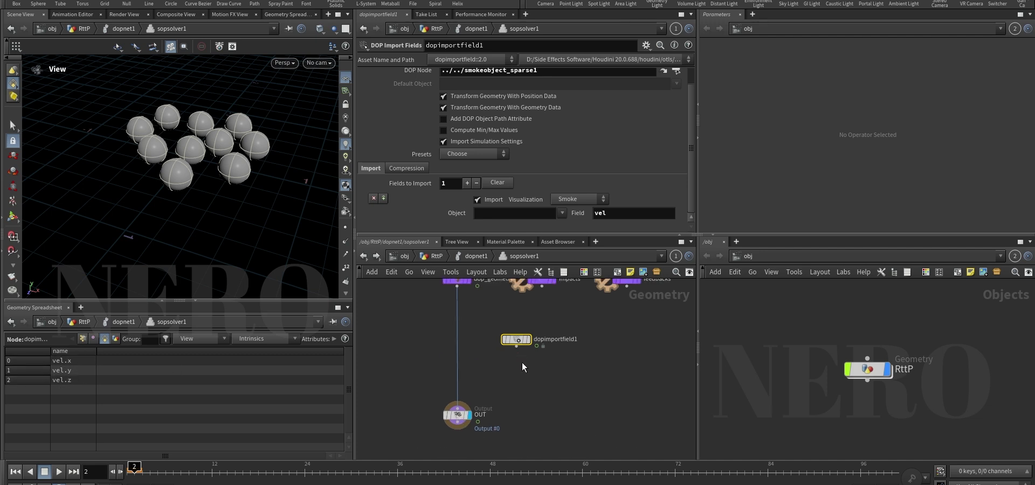
Play the dopnet1 simulation to frame 25 and return inside sopsolver1
key(u)
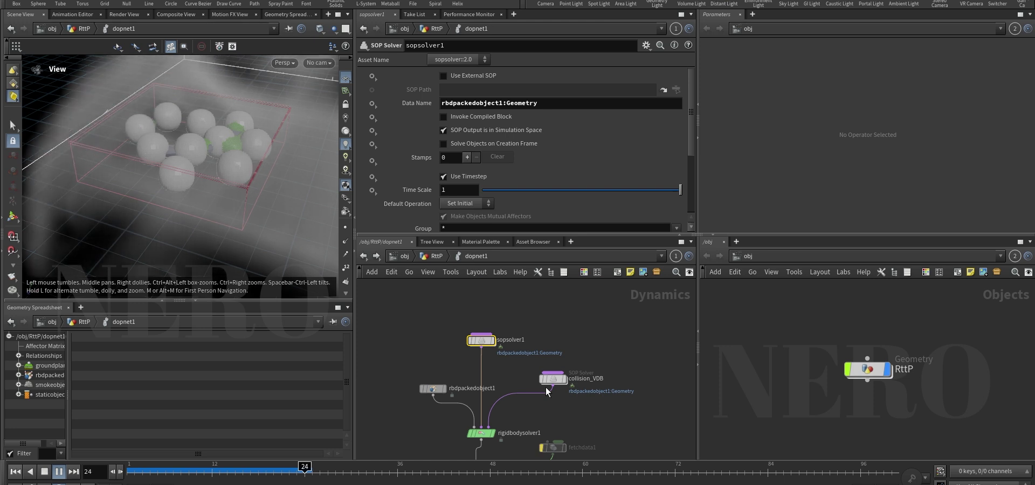
key(Up)
scroll(615, 356, down, 2)
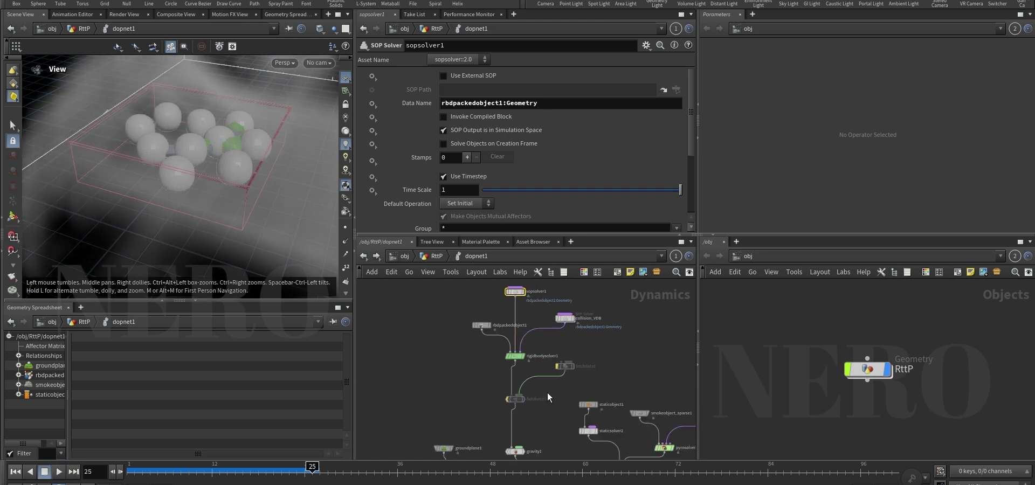
key(i)
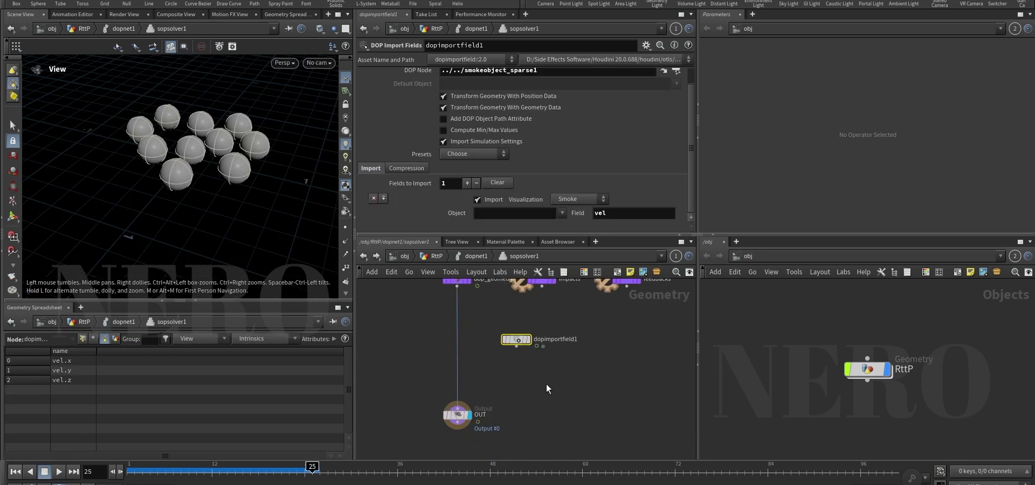
Add a Volume Slice node fed by dopimportfield1 inside sopsolver1 and display its slice in the viewport
key(Tab)
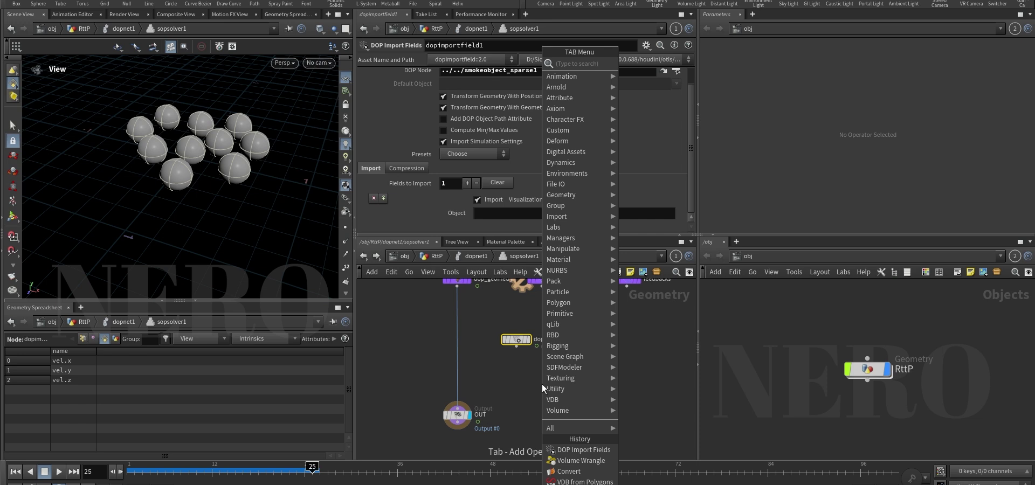
text(vol)
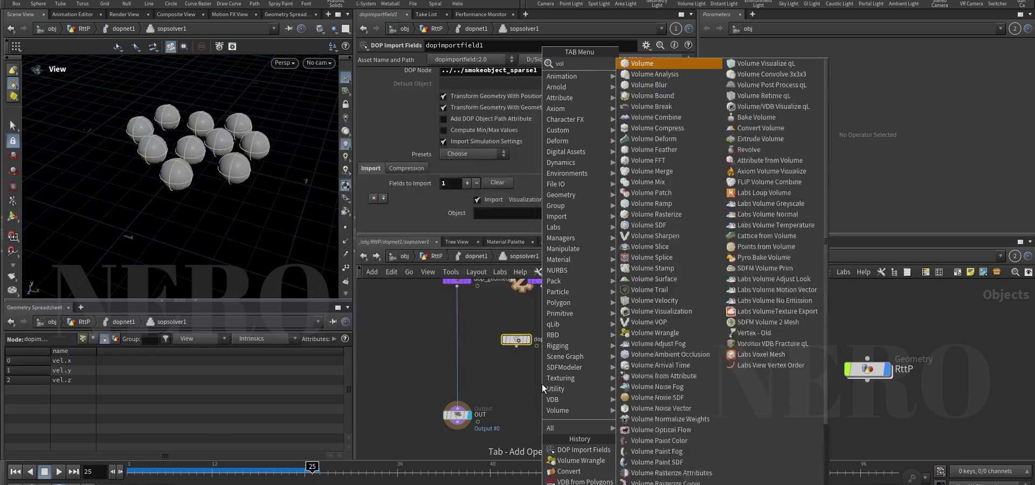
text(sli)
key(Return)
click(542, 384)
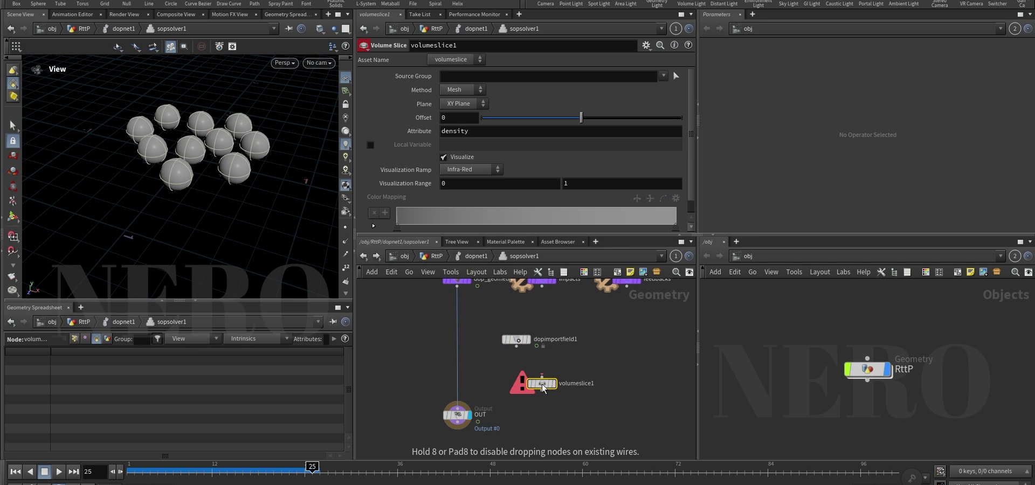
drag(517, 347, 542, 377)
click(553, 384)
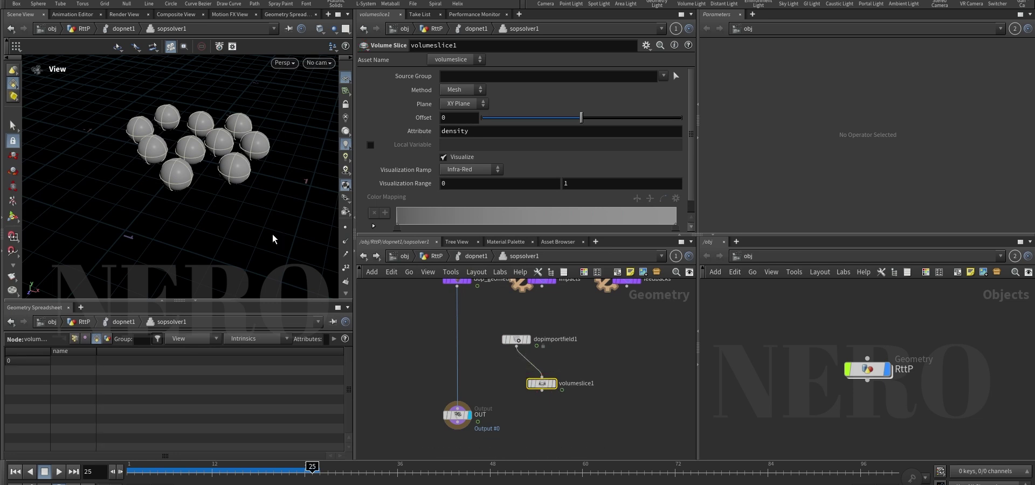
scroll(215, 148, down, 4)
middle_drag(238, 129, 233, 163)
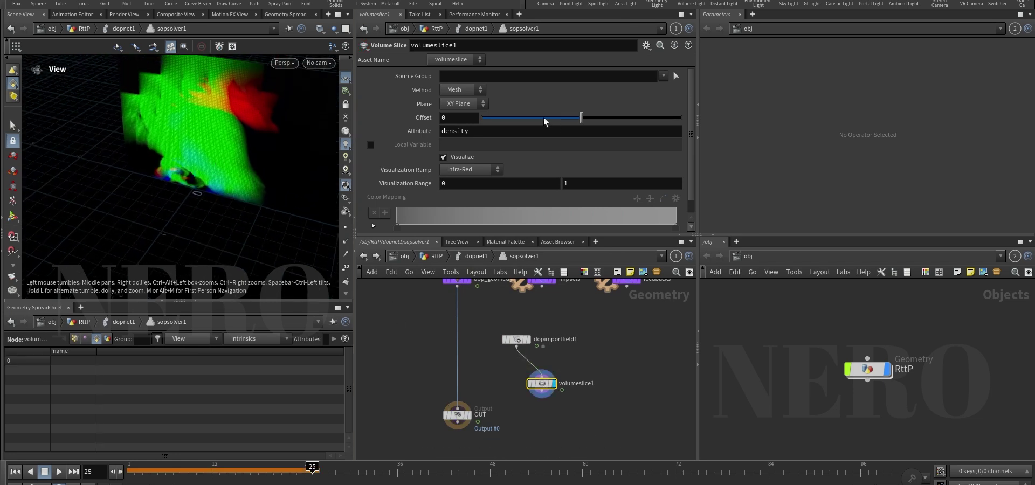
Set the volumeslice1 plane to ZX Plane and its offset to -1
click(471, 106)
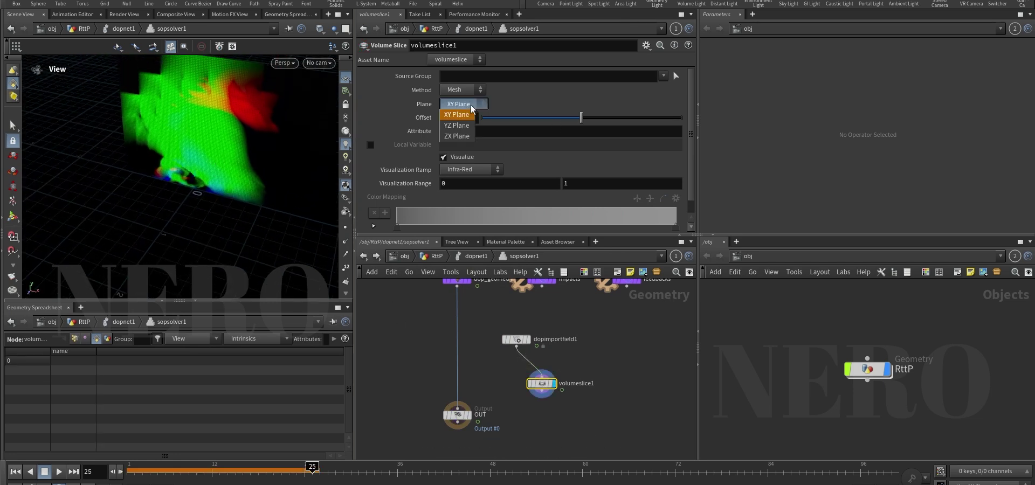
click(461, 136)
drag(587, 118, 482, 125)
key(space)
drag(173, 171, 205, 175)
Add a Volume Trail node below volumeslice1
middle_drag(578, 409, 558, 358)
key(Tab)
text(voltr)
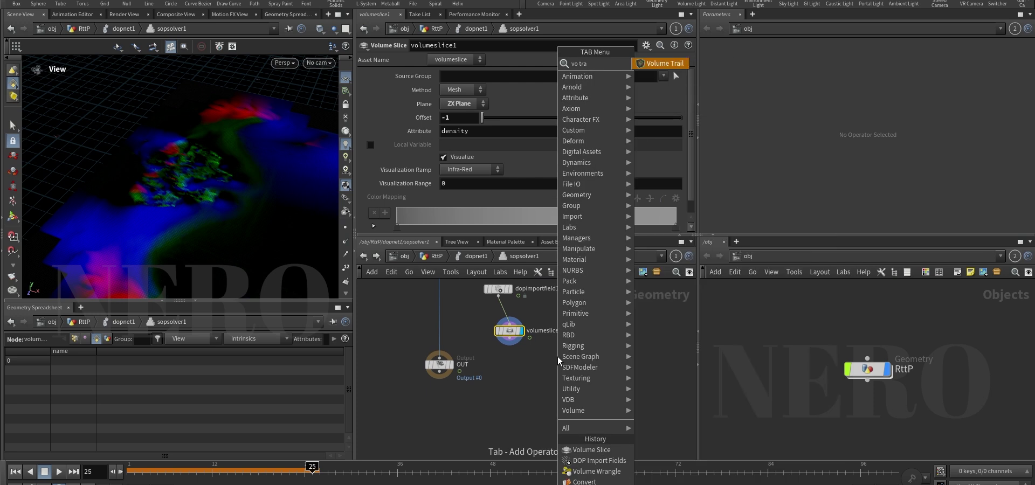
key(Return)
click(557, 357)
click(558, 360)
Wire volumeslice1 into volumetrail1's first input and dopimportfield1 into its second, and display the velocity trails
click(551, 350)
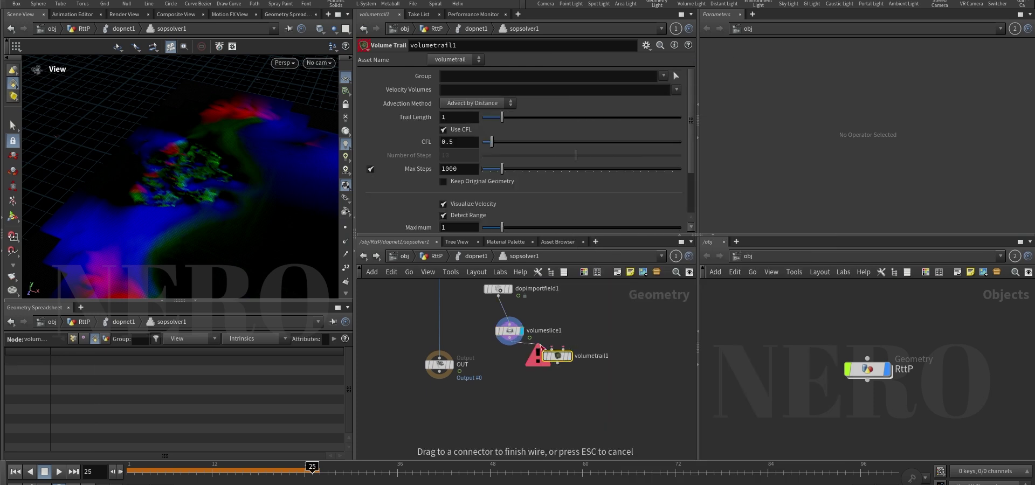
click(509, 345)
click(500, 297)
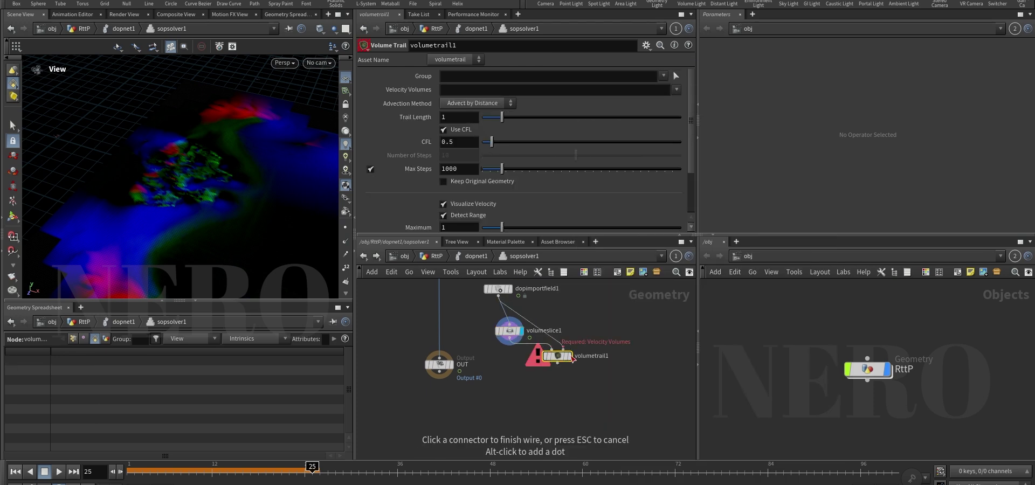
click(563, 350)
click(569, 356)
scroll(199, 201, down, 5)
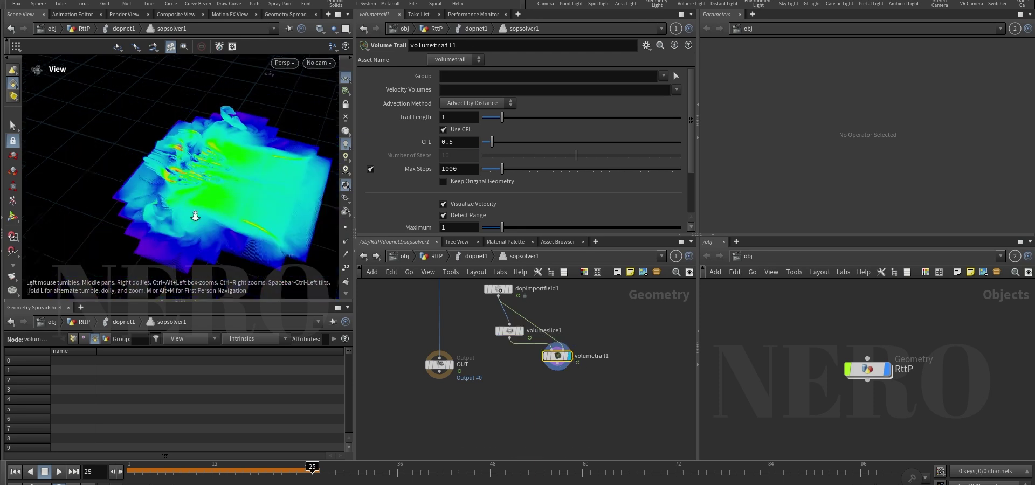
mouse_move(215, 180)
mouse_down()
mouse_move(155, 185)
mouse_move(279, 147)
mouse_move(228, 174)
mouse_up()
scroll(218, 155, up, 4)
Move volumeslice1 and volumetrail1 aside together, away from the OUT branch
drag(475, 313, 603, 387)
drag(512, 330, 569, 332)
middle_drag(495, 325, 506, 337)
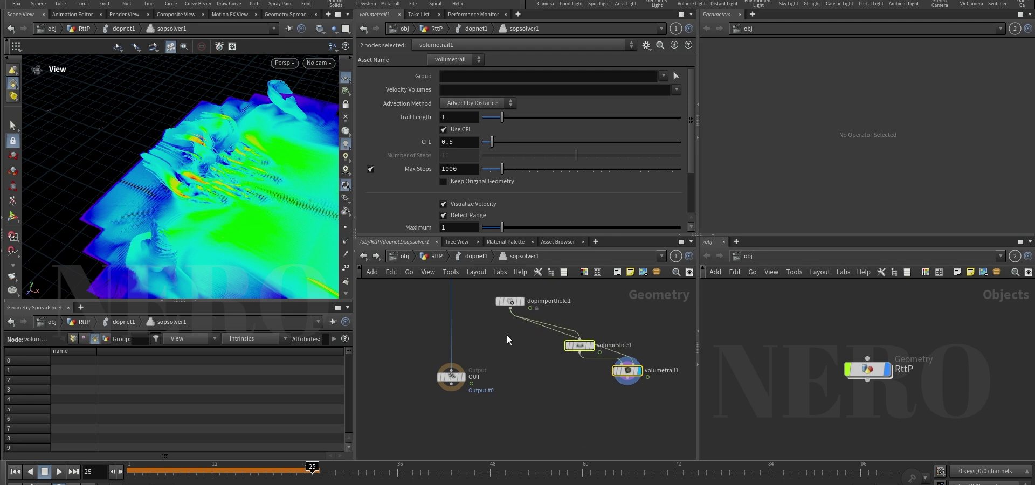
Display dopimportfield1 and insert a Point VOP node on the wire leading into OUT
click(522, 302)
key(Tab)
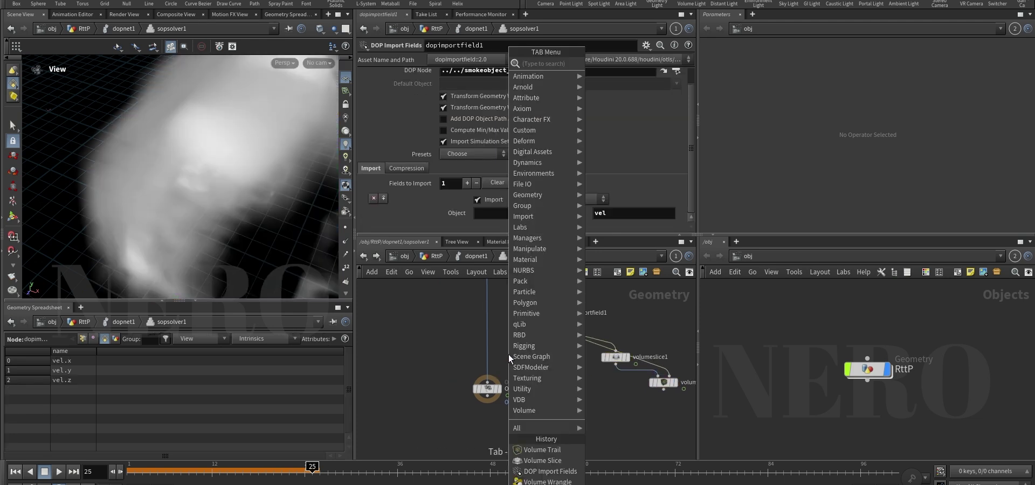
text(pv)
key(Down)
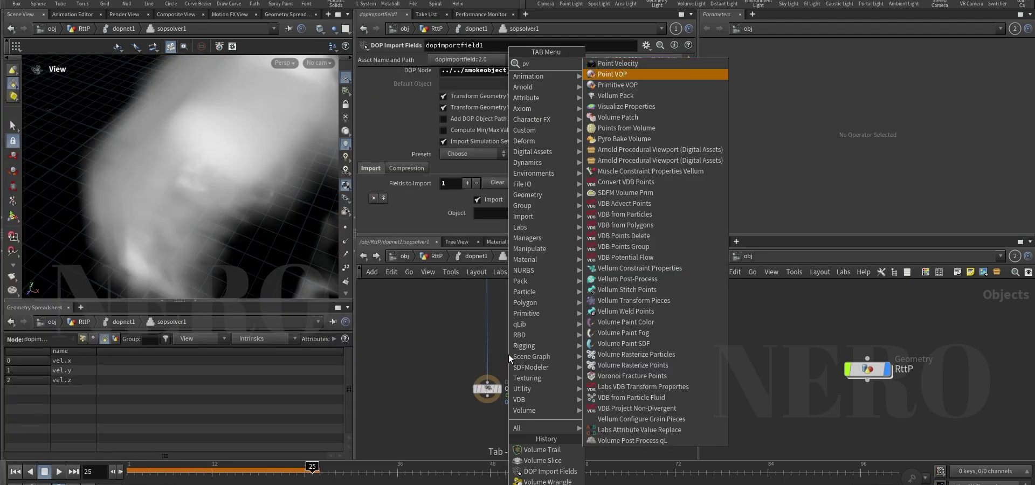
key(Return)
click(509, 354)
click(488, 354)
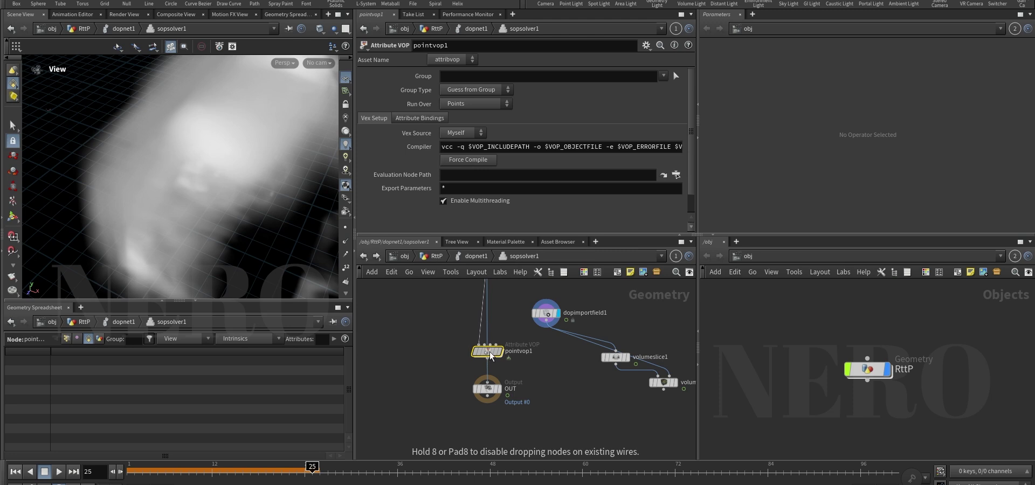
Wire dopimportfield1 into pointvop1's second input and move pointvop1 and OUT lower together
click(487, 345)
click(546, 324)
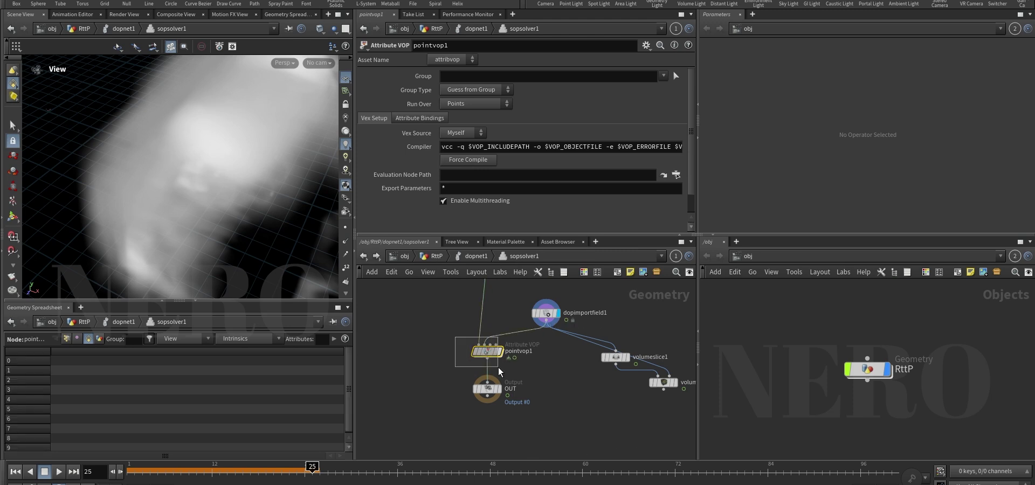
click(525, 312)
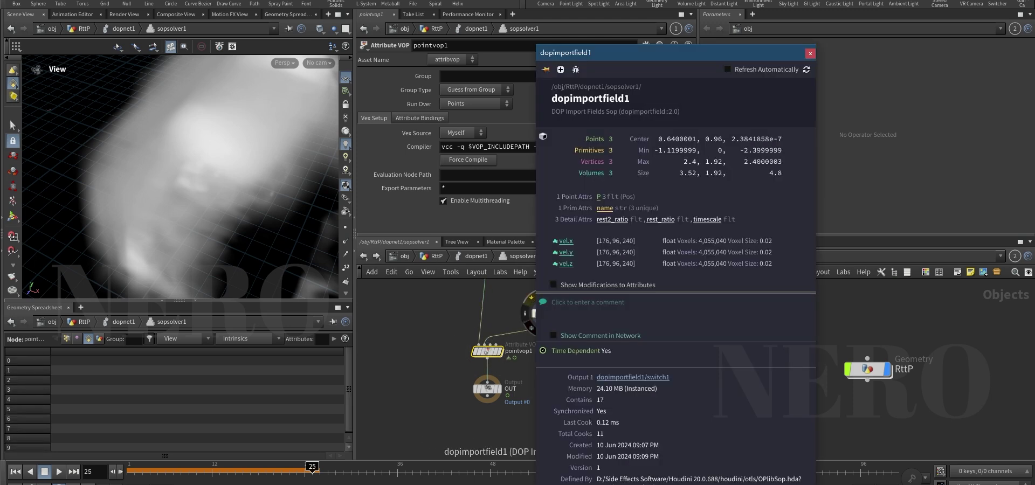
shift+drag(497, 350, 491, 399)
Insert a Convert VDB node between dopimportfield1 and pointvop1, with Convert To set to VDB
key(Tab)
text(vdb)
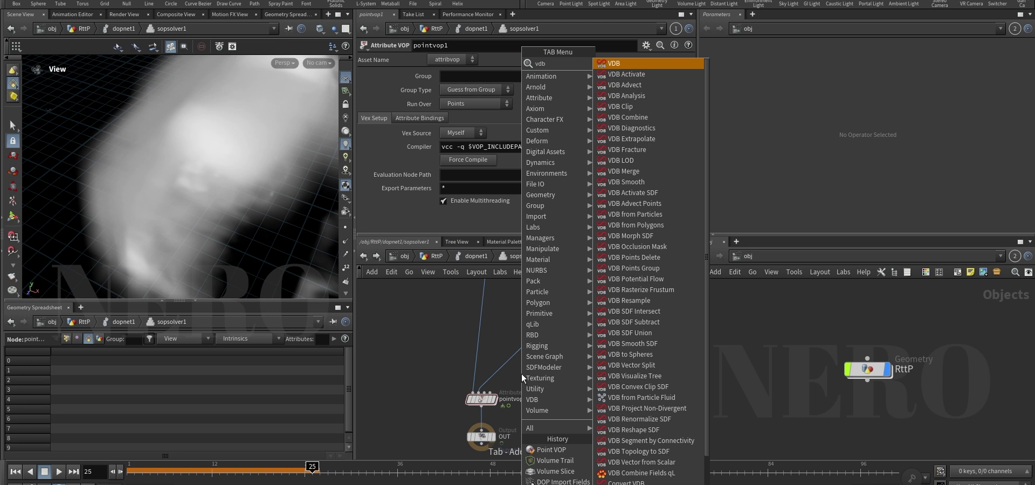
key(BackSpace)
key(BackSpace)
key(BackSpace)
text(conver v)
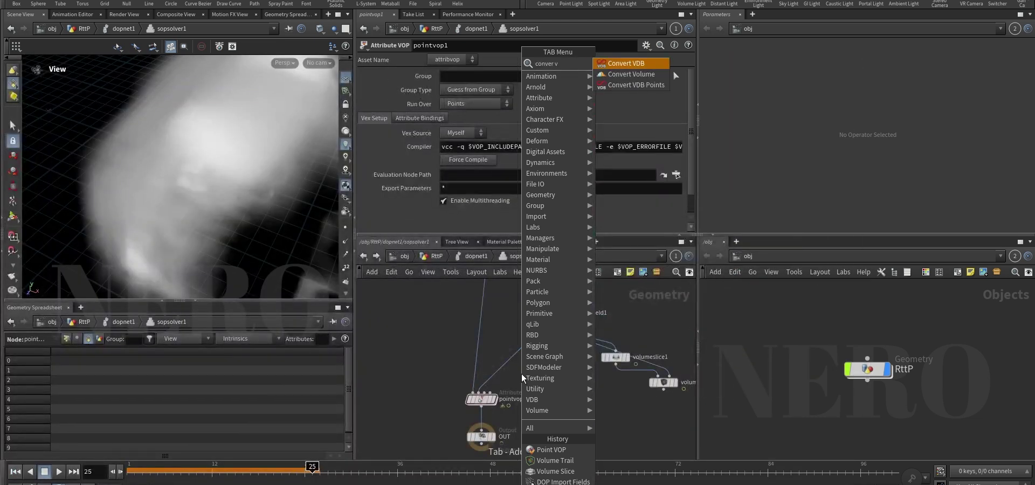
key(Return)
click(521, 348)
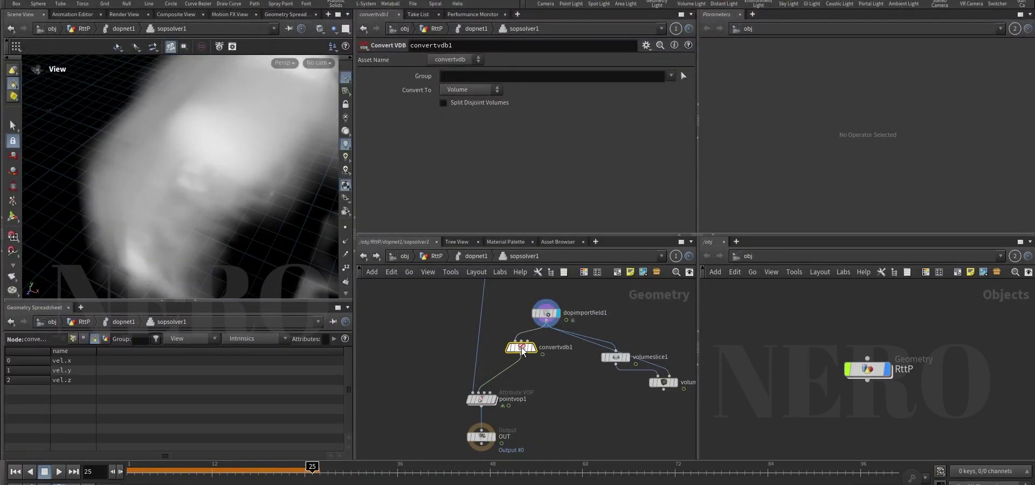
click(500, 90)
click(464, 101)
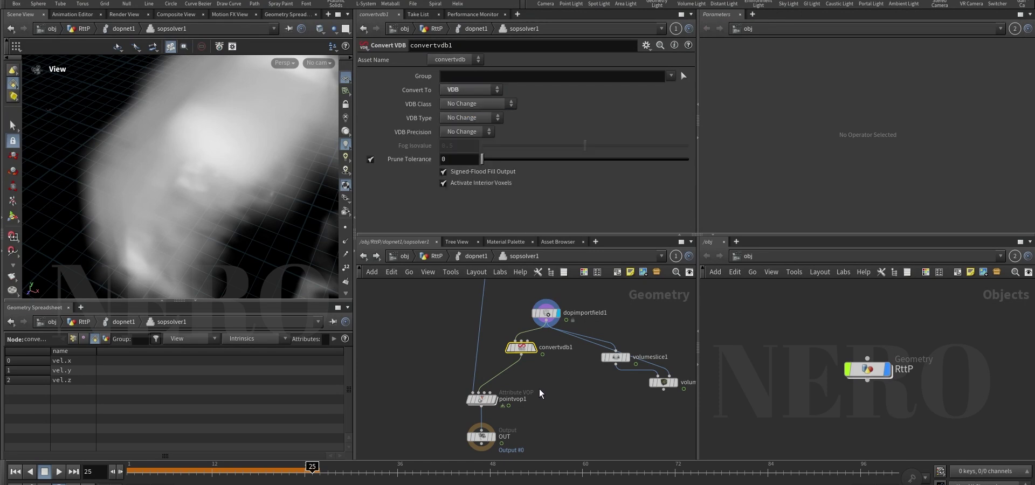
Display convertvdb1 and move pointvop1 and OUT lower to make room below it
middle_drag(539, 394, 547, 357)
click(546, 296)
drag(506, 311, 541, 323)
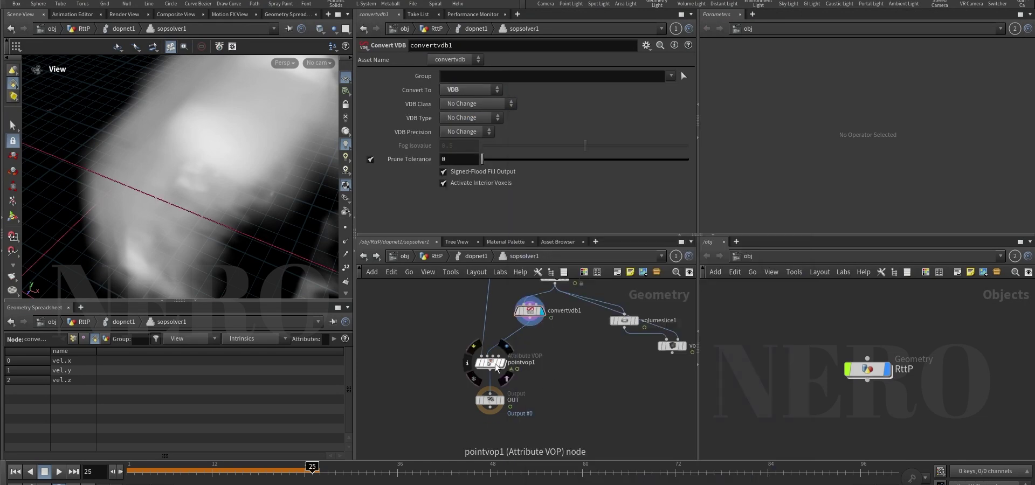
drag(496, 368, 493, 407)
Insert a VDB Vector from Scalar node on the wire between convertvdb1 and pointvop1
key(Tab)
text(vdb me)
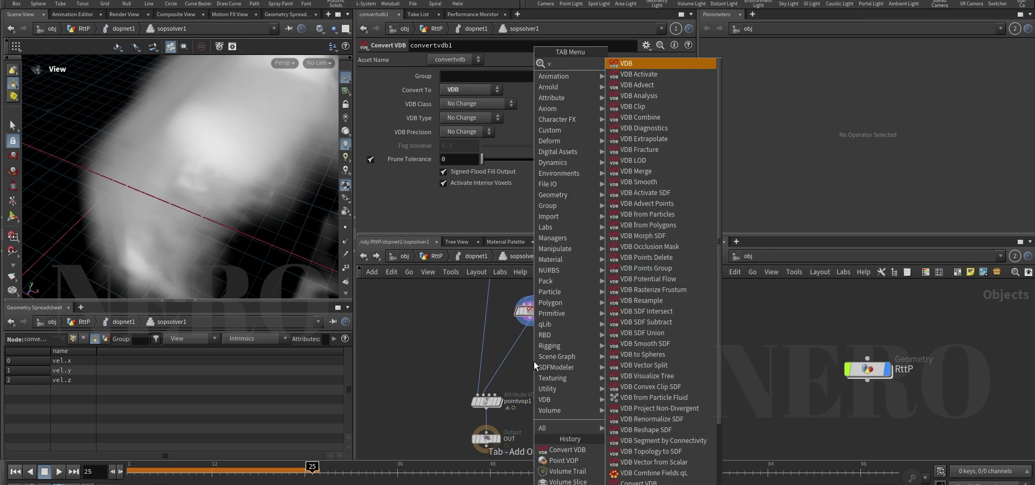
key(BackSpace)
key(BackSpace)
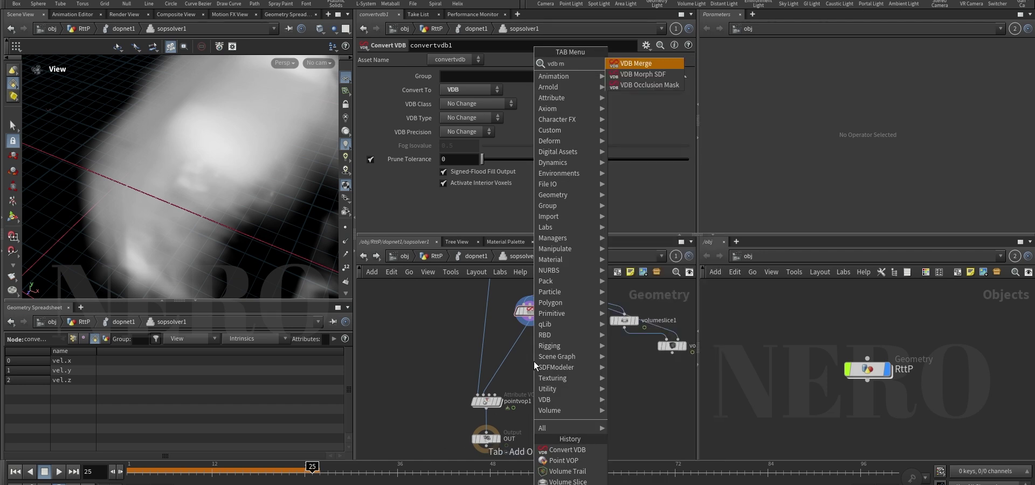
text(ve)
key(Down)
key(Return)
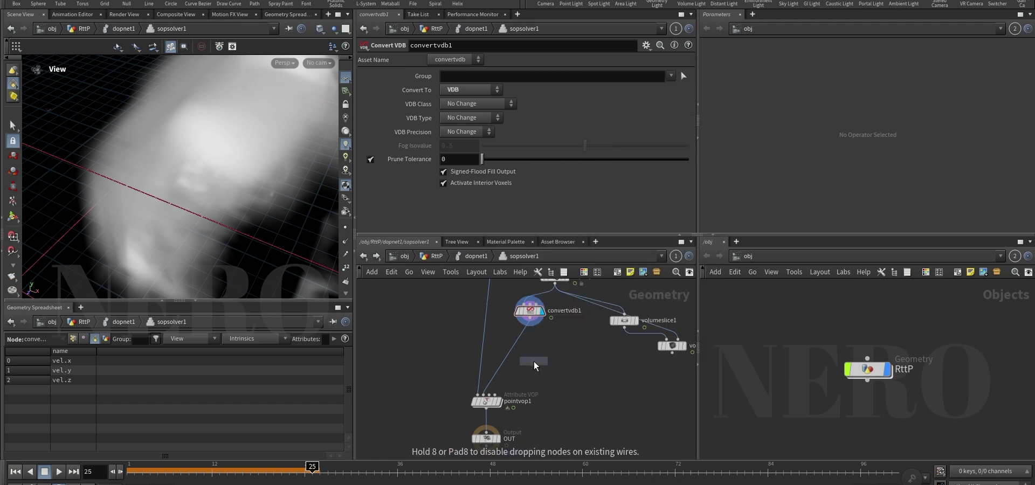
click(525, 348)
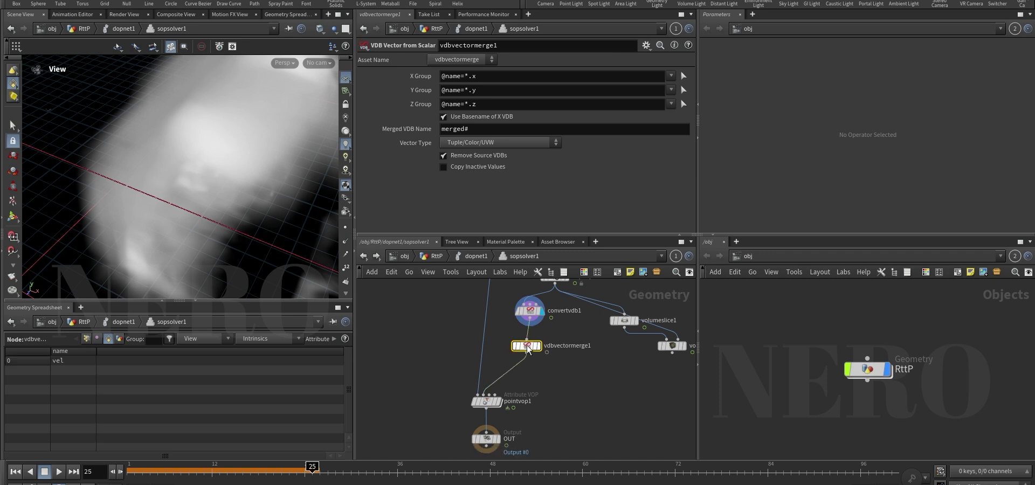
Display vdbvectormerge1 and check the info of its merged vel volume
click(499, 349)
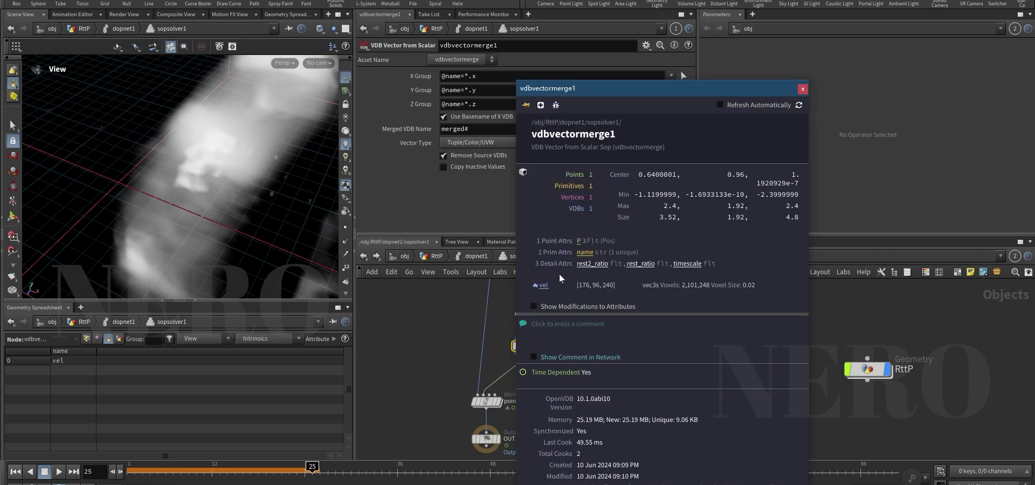
middle_drag(429, 374, 429, 333)
scroll(446, 336, up, 3)
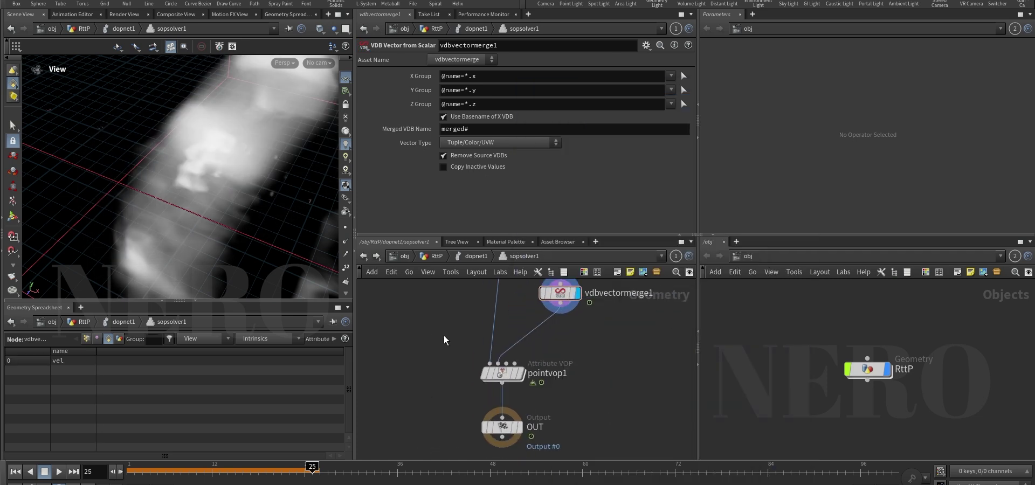
click(503, 374)
click(532, 296)
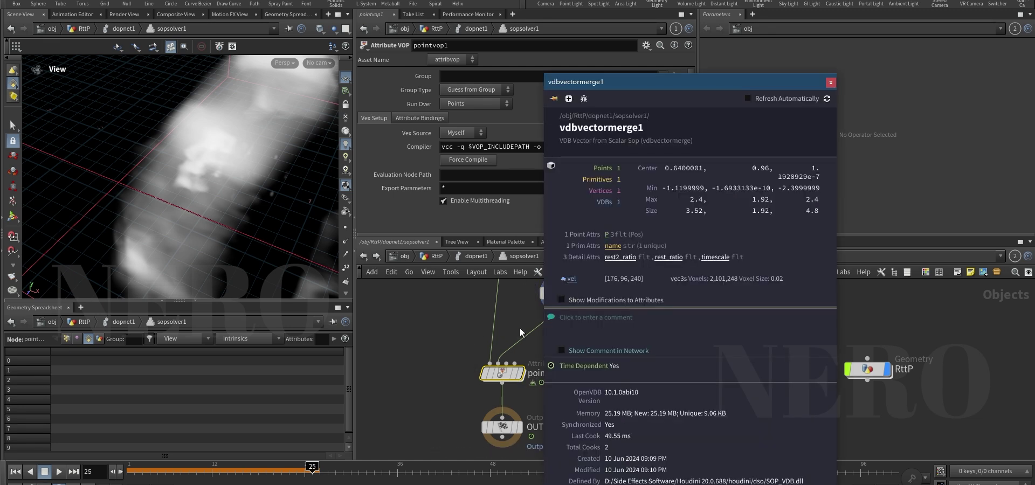
Enter pointvop1 and add a Volume Sample Vector node beside the geometry global parameters node
double_click(500, 373)
click(534, 400)
key(Tab)
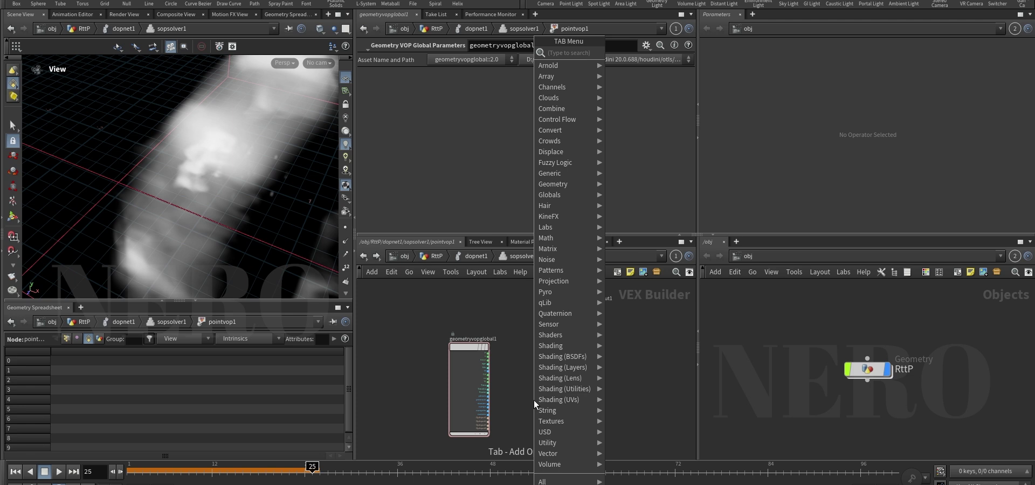
text(vo sam)
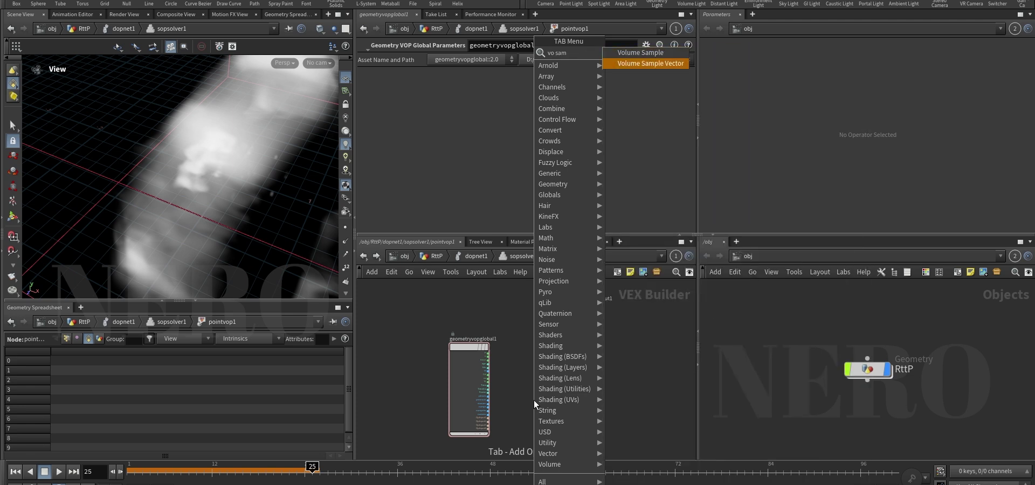
key(Return)
click(556, 419)
scroll(532, 383, up, 3)
middle_drag(529, 394, 535, 342)
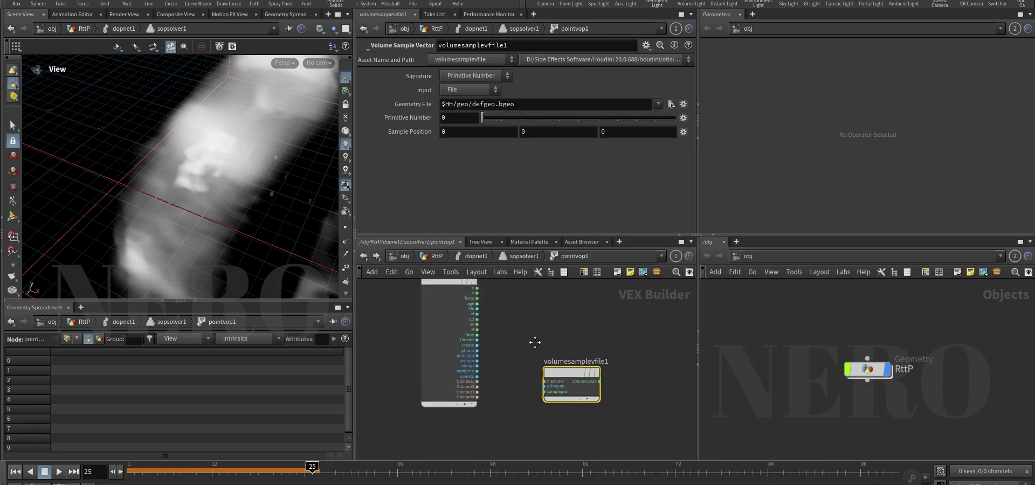
Wire OpInput2 into the filename input of volumesamplevfile1 and P into its samplepos input
scroll(561, 381, up, 2)
click(537, 380)
click(439, 389)
click(550, 397)
scroll(510, 370, down, 3)
click(482, 342)
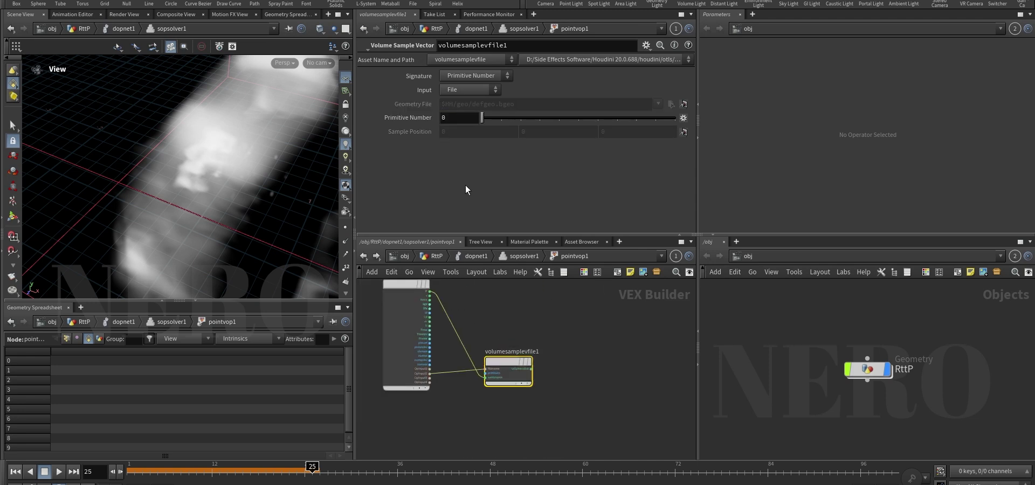
drag(511, 362, 511, 365)
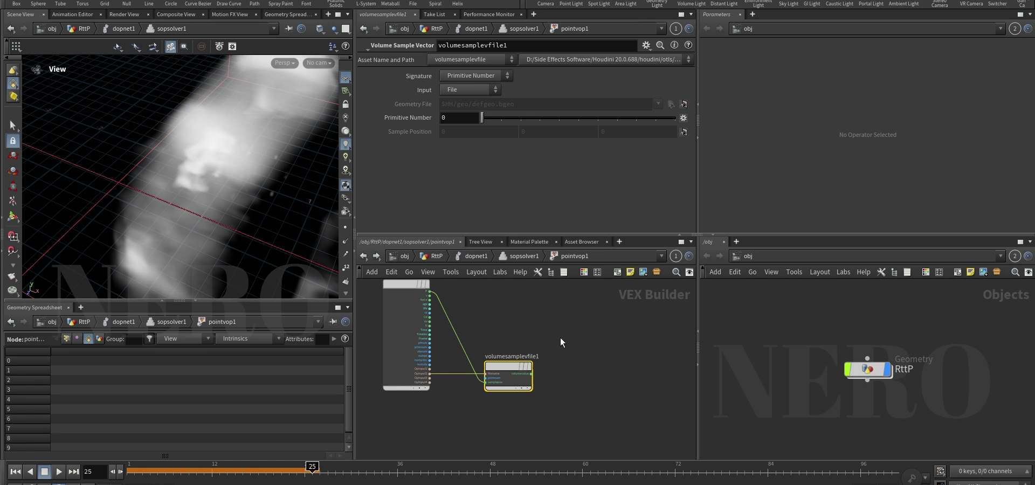
Move the geometry output node down beside volumesamplevfile1
middle_drag(541, 327, 534, 335)
key(Tab)
key(Escape)
scroll(578, 351, down, 2)
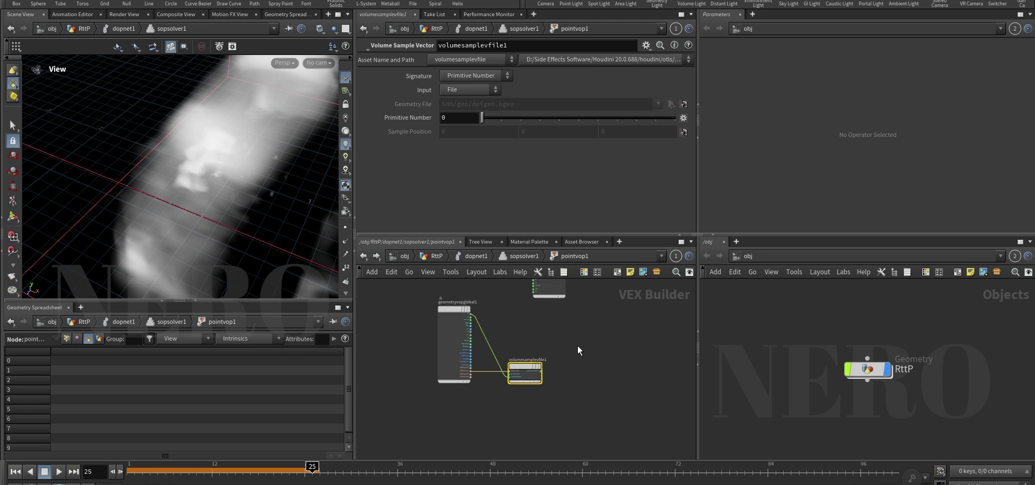
middle_drag(577, 347, 563, 359)
drag(543, 307, 603, 384)
scroll(555, 382, up, 3)
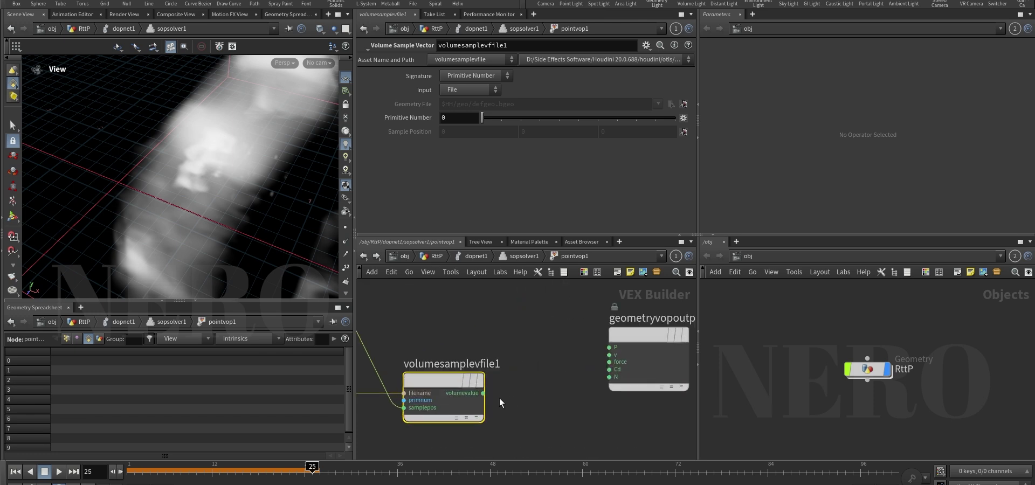
Wire volumesamplevfile1's volumevalue into the force input of the geometry output node and list only the force point attribute in the spreadsheet
click(483, 394)
click(609, 362)
click(67, 339)
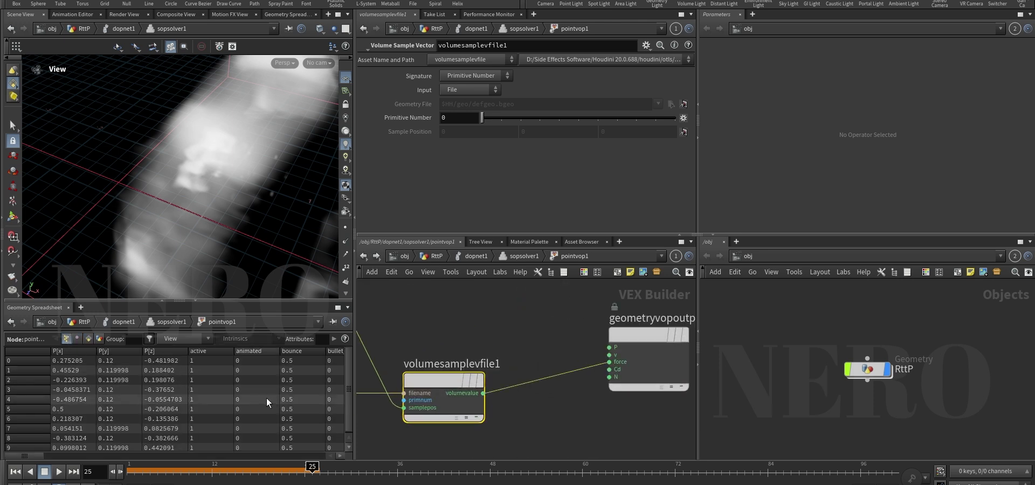
click(186, 339)
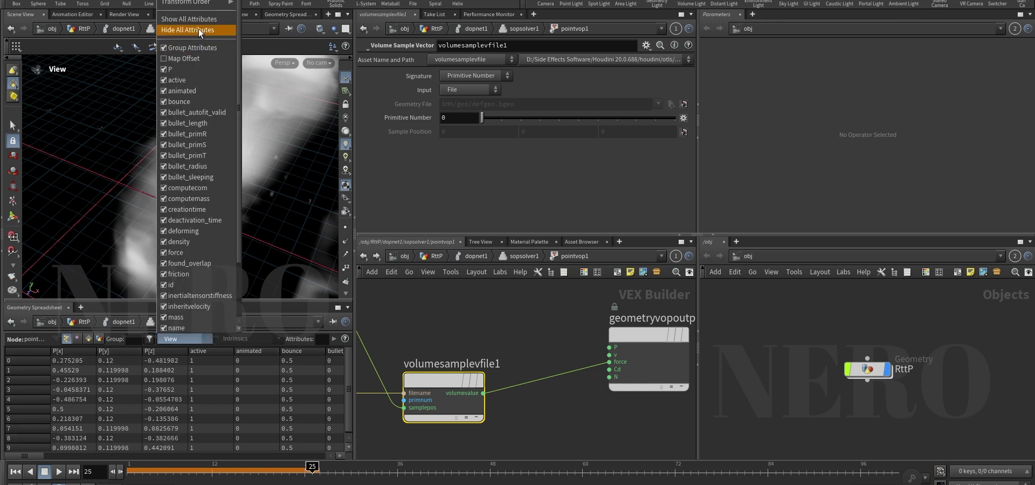
click(198, 30)
click(189, 335)
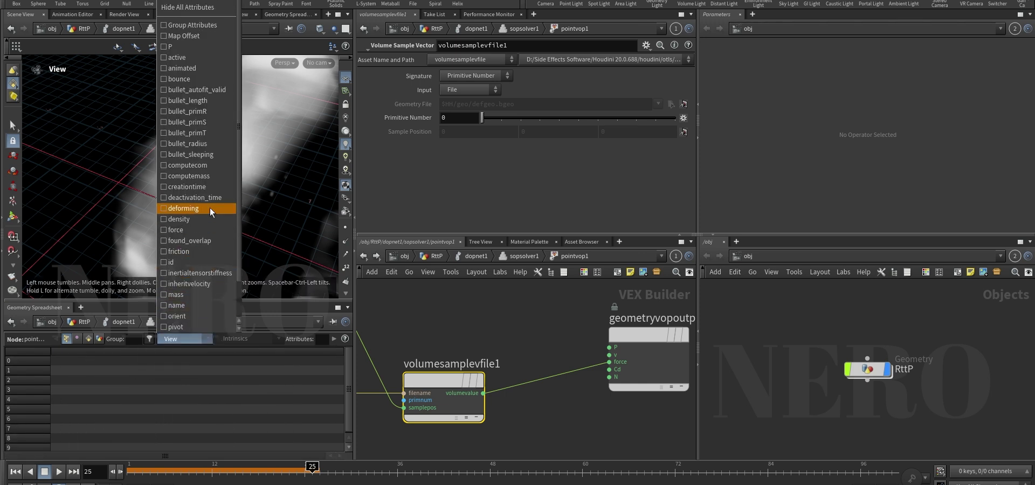
click(191, 231)
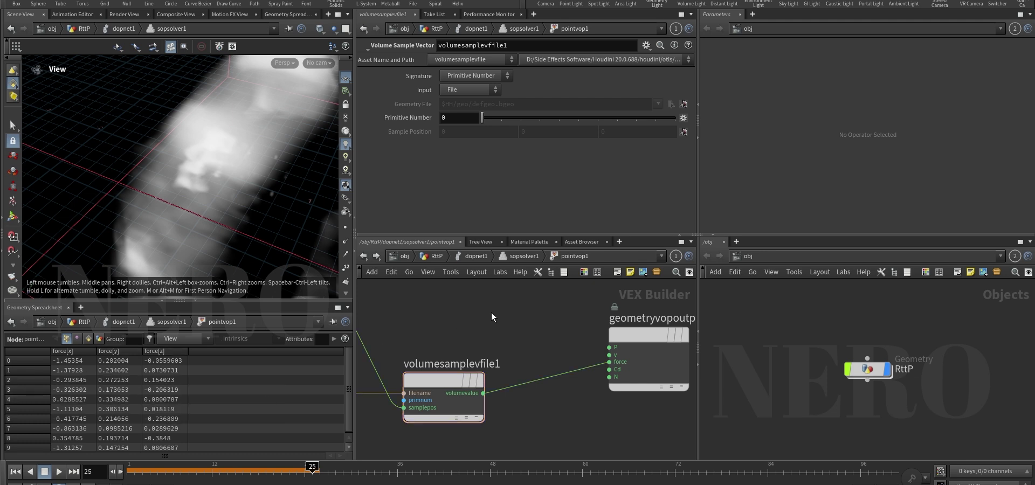
Insert a Multiply node on the wire between volumesamplevfile1 and the force input, and promote its second input as a parameter
key(u)
double_click(503, 373)
key(Tab)
text(mul)
key(Return)
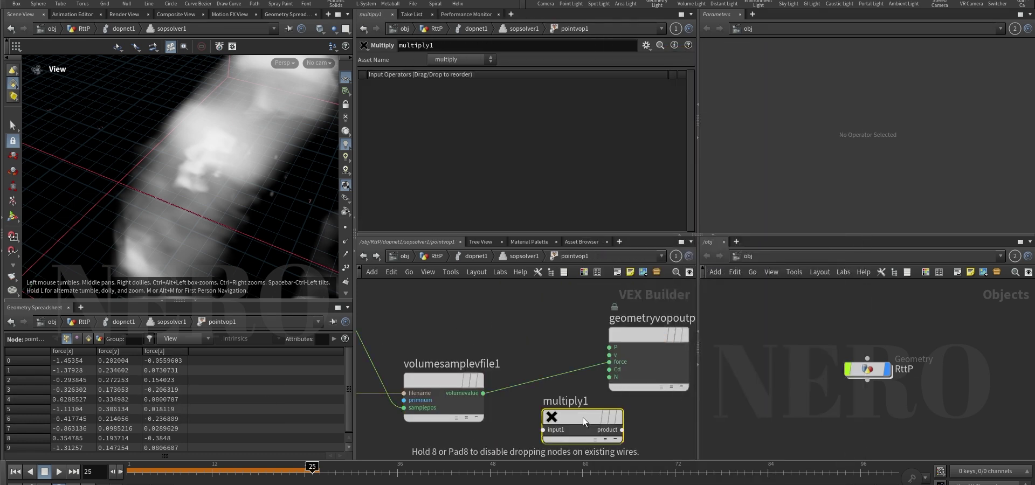
click(568, 387)
right_click(548, 408)
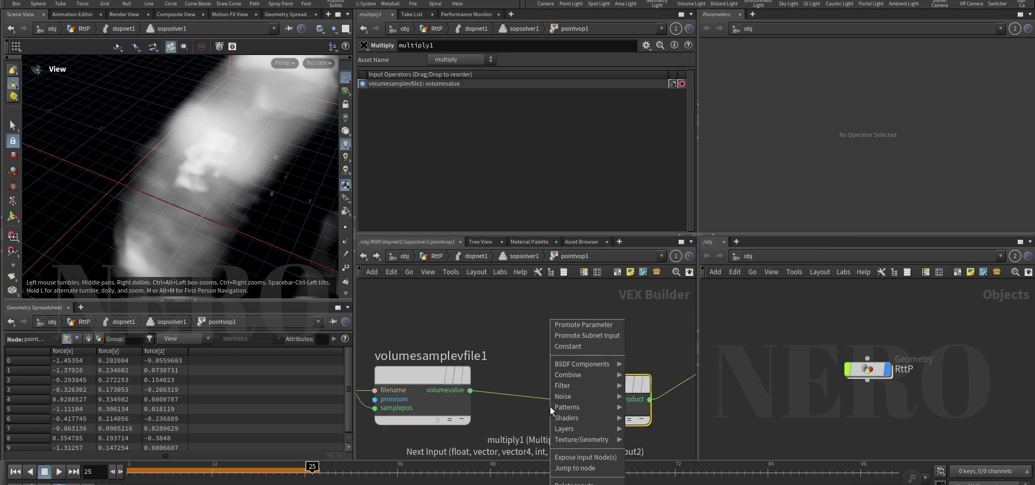
click(596, 323)
Set the promoted Input Number 2 parameter of pointvop1 to 1000
key(u)
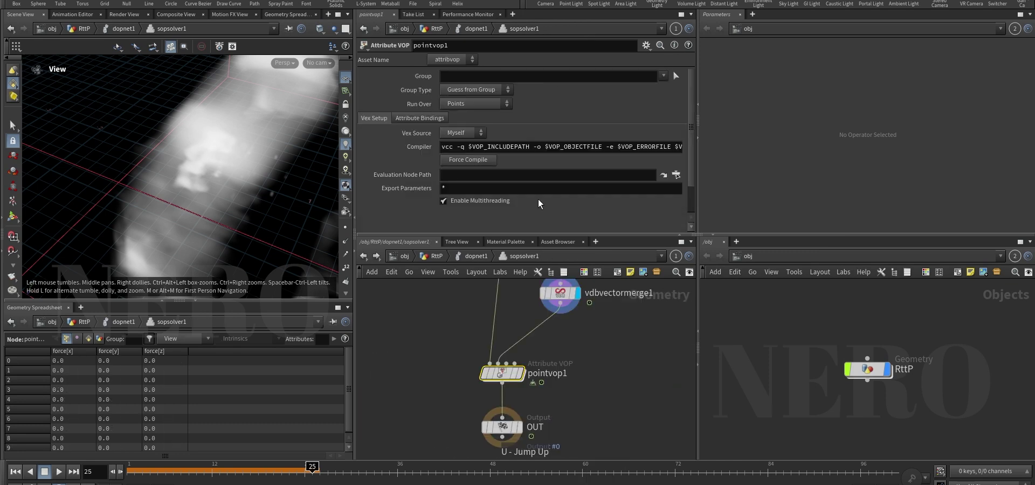
scroll(422, 184, down, 2)
click(458, 228)
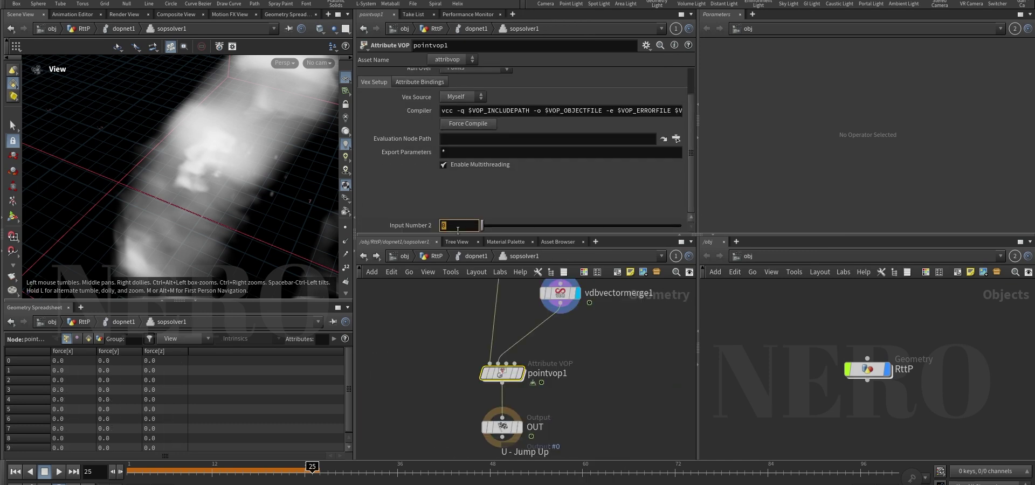
text(1000)
key(Return)
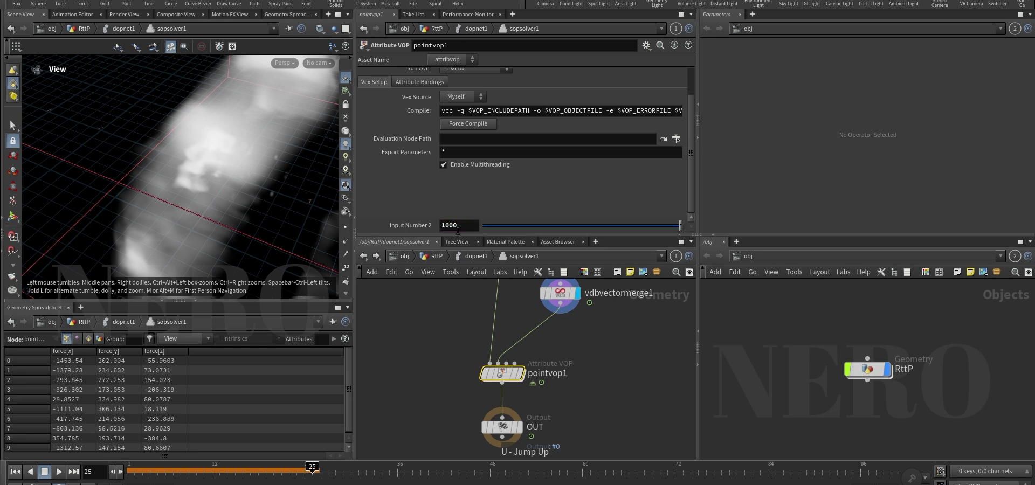
Display the OUT node inside sopsolver1
scroll(447, 349, down, 3)
drag(448, 373, 500, 408)
click(491, 390)
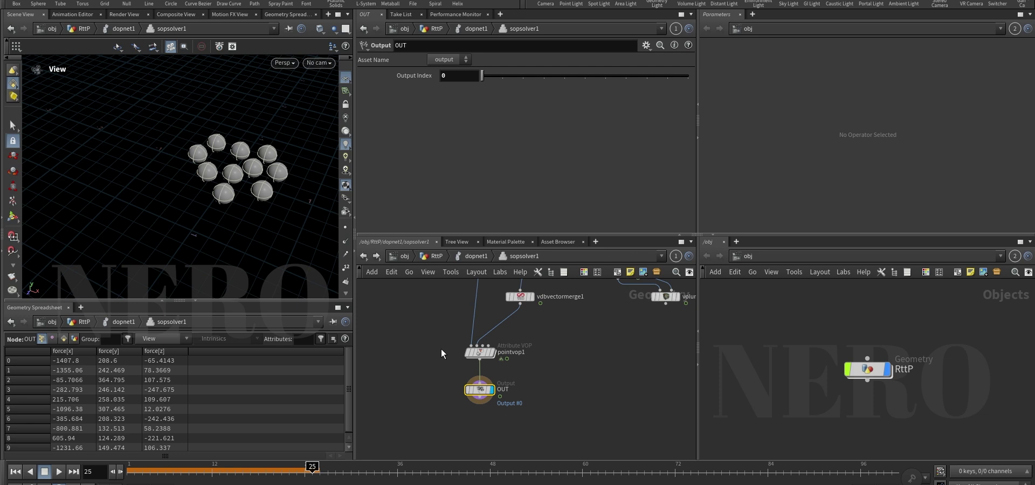
Return to dopnet1 and play the simulation from frame 1 to check how the smoke affects the spheres
key(u)
drag(154, 153, 210, 192)
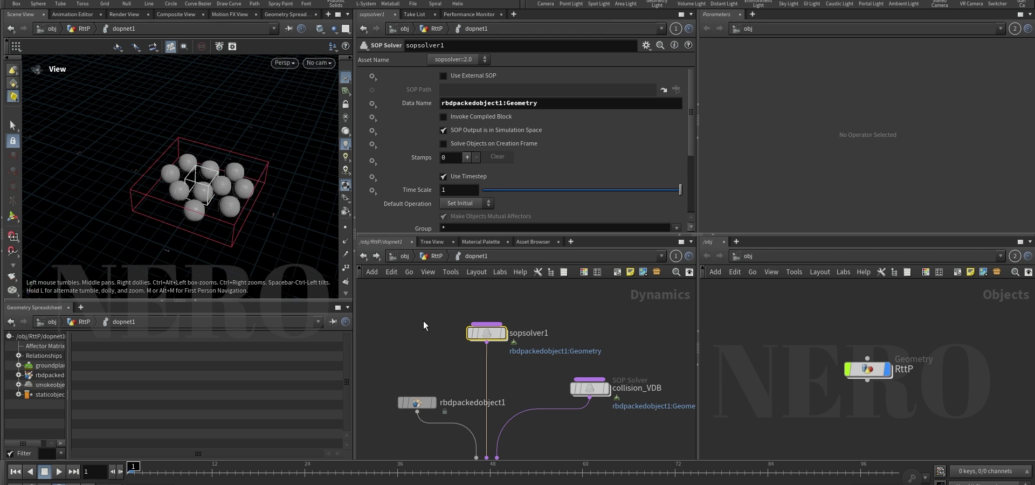
key(Up)
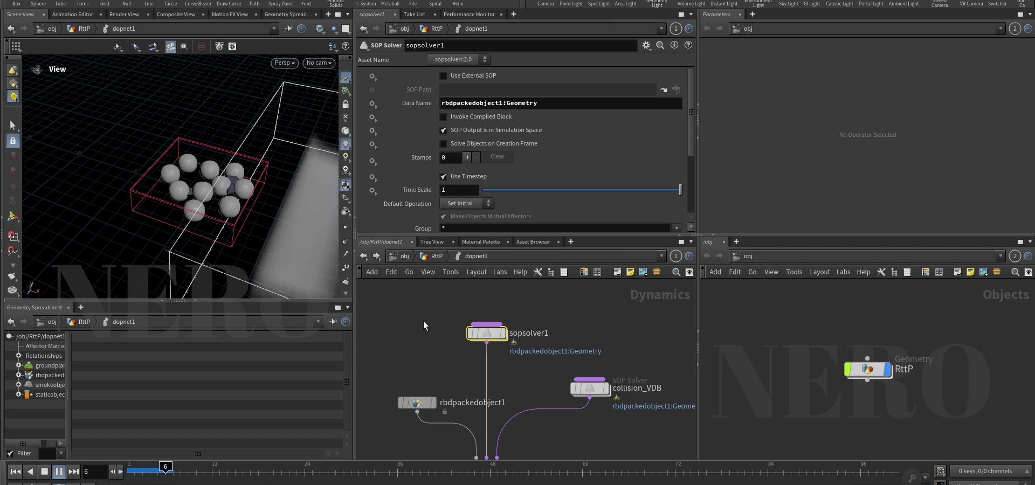
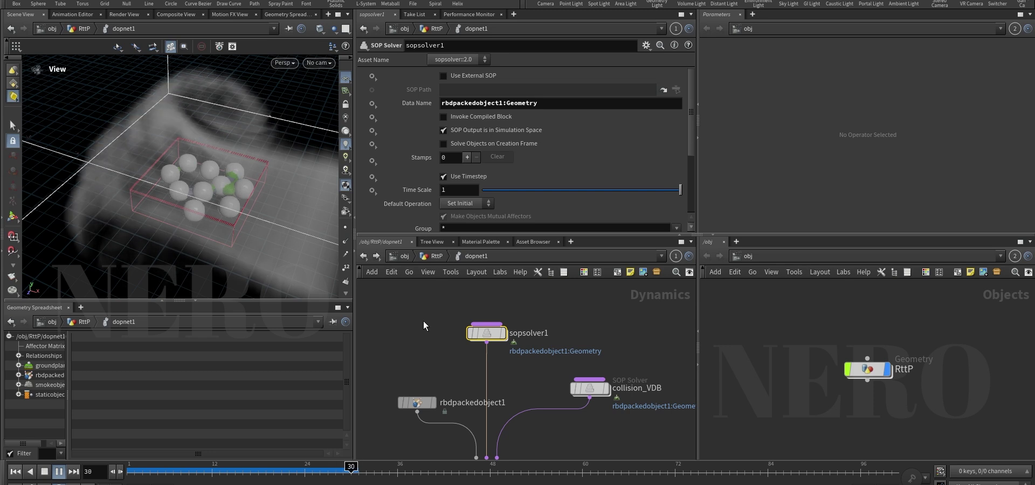
key(Up)
drag(184, 199, 207, 166)
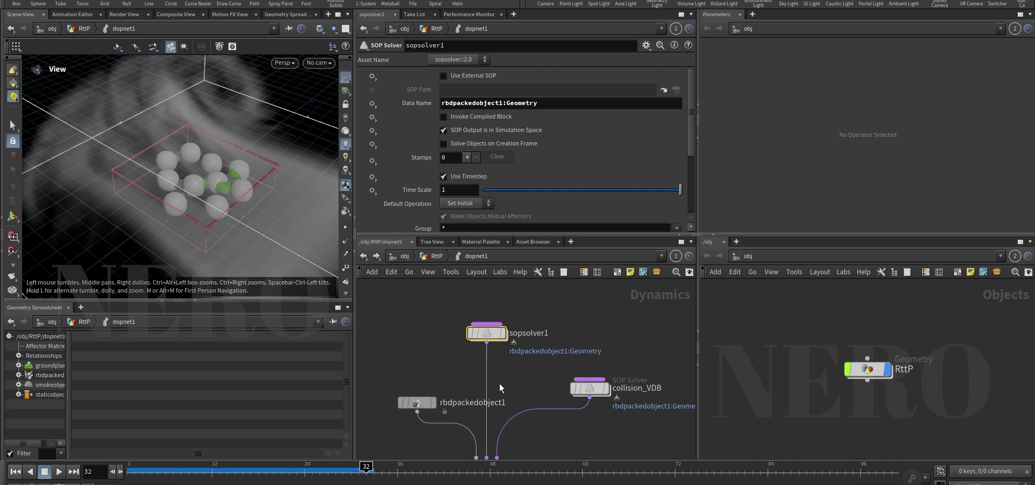
Open the RBD packed object's Geometry data in the spreadsheet, hide all attributes and look through the attribute list for force
click(33, 376)
click(19, 376)
scroll(30, 402, down, 2)
click(45, 367)
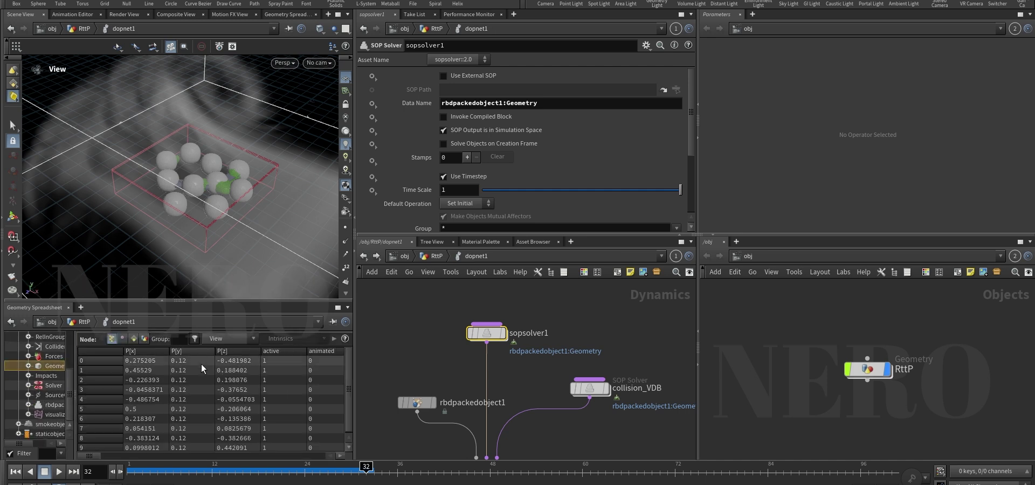
click(222, 338)
click(248, 30)
click(245, 337)
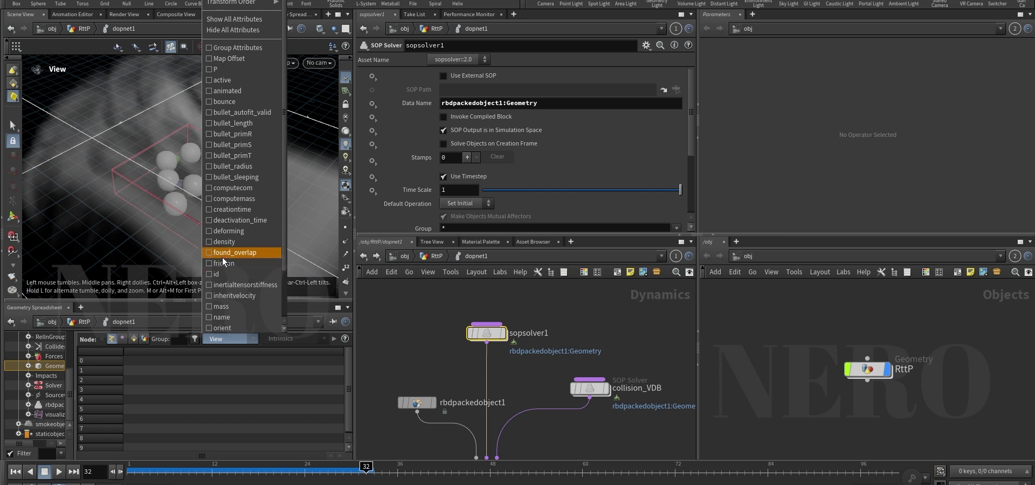
Check the force values inside sopsolver1, and compare them with the attribute list of the RBD geometry in dopnet1
click(491, 332)
double_click(491, 335)
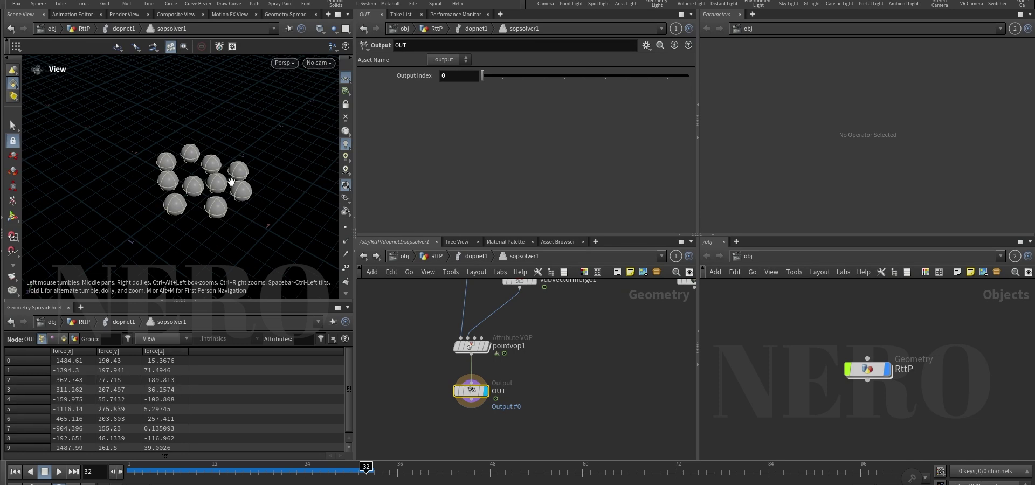
scroll(504, 380, up, 1)
key(u)
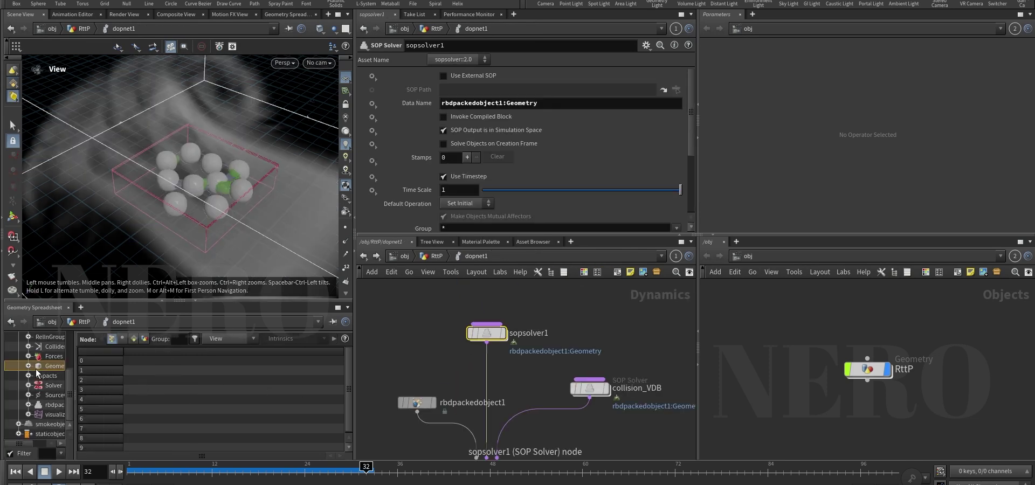
click(220, 343)
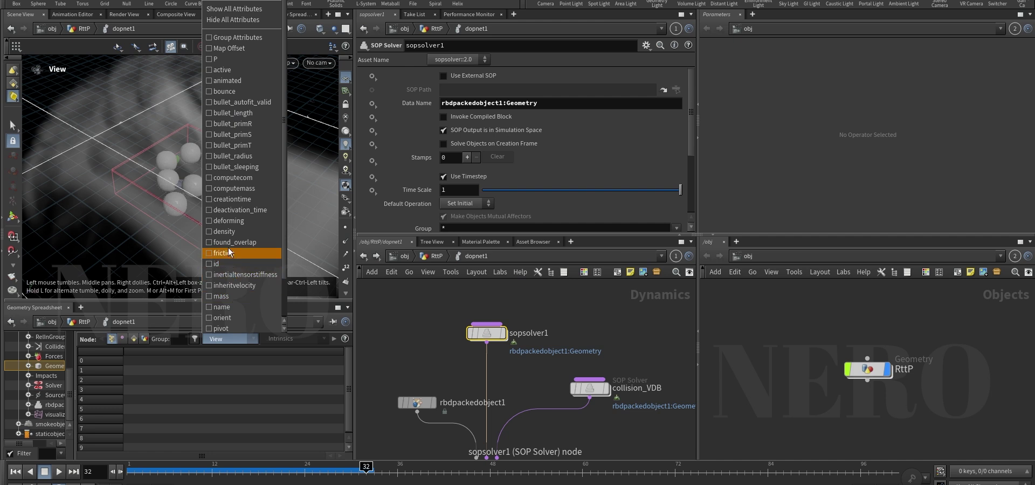
click(435, 332)
Add a POP VOP node and insert it between sopsolver1 and rigidbodysolver1
key(Left)
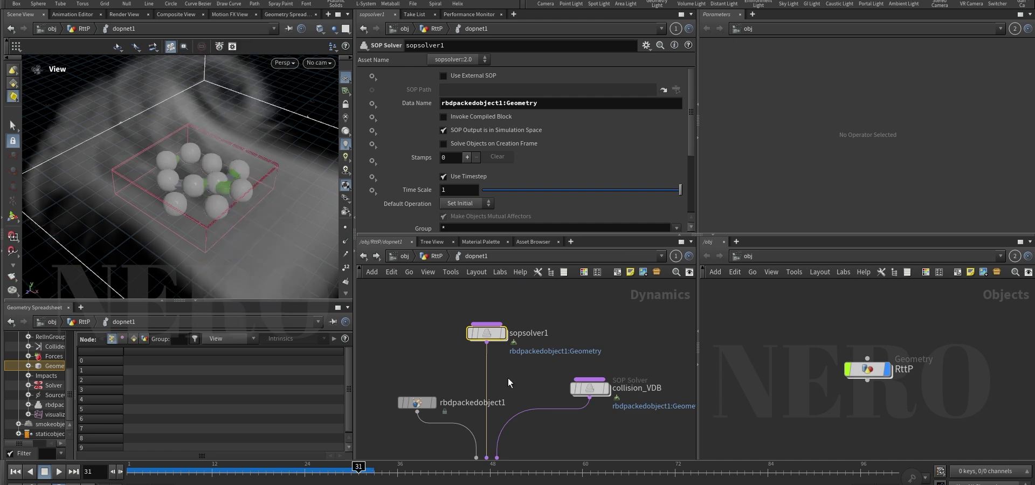
key(Tab)
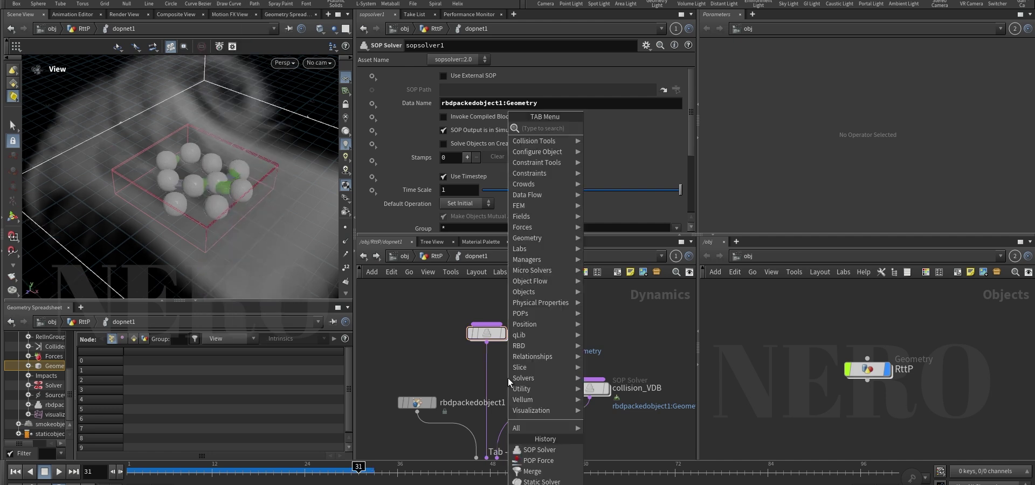
text(pop vo)
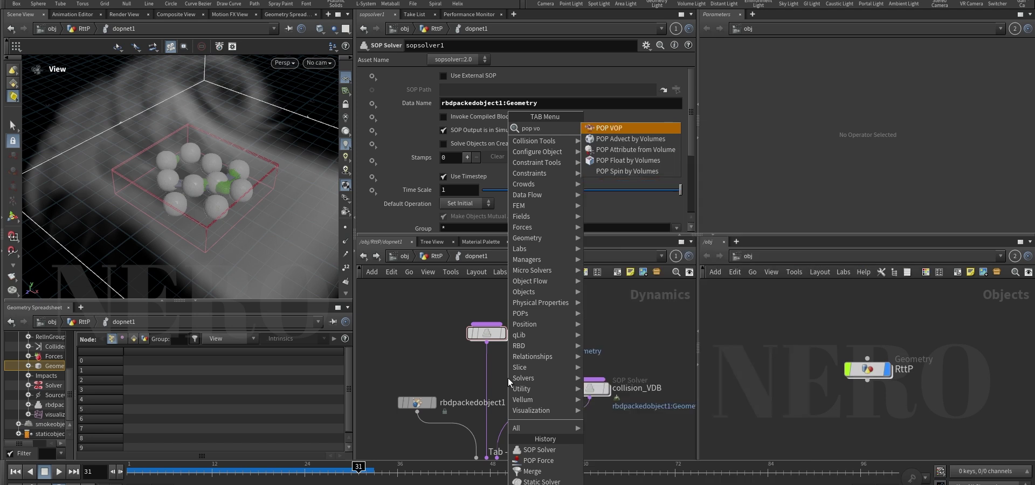
key(Return)
click(487, 378)
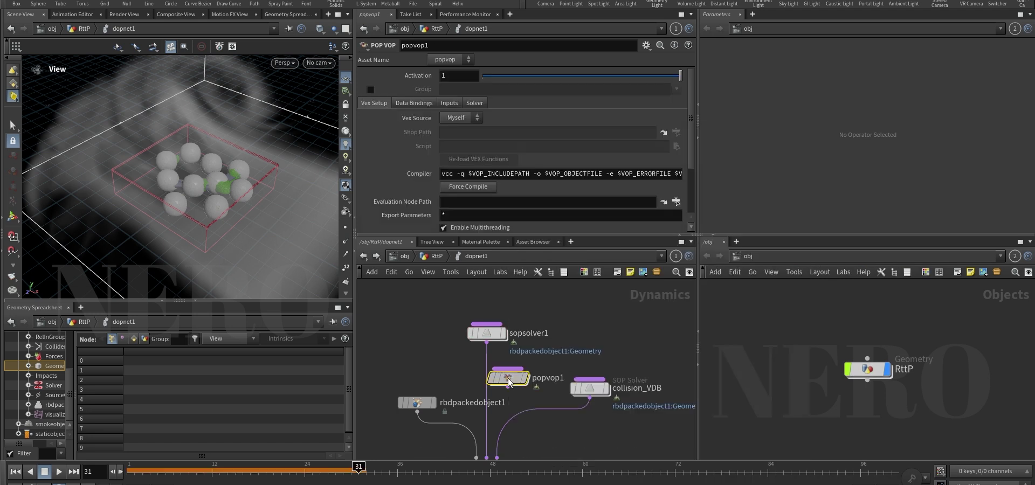
scroll(423, 360, down, 2)
middle_drag(422, 357, 424, 323)
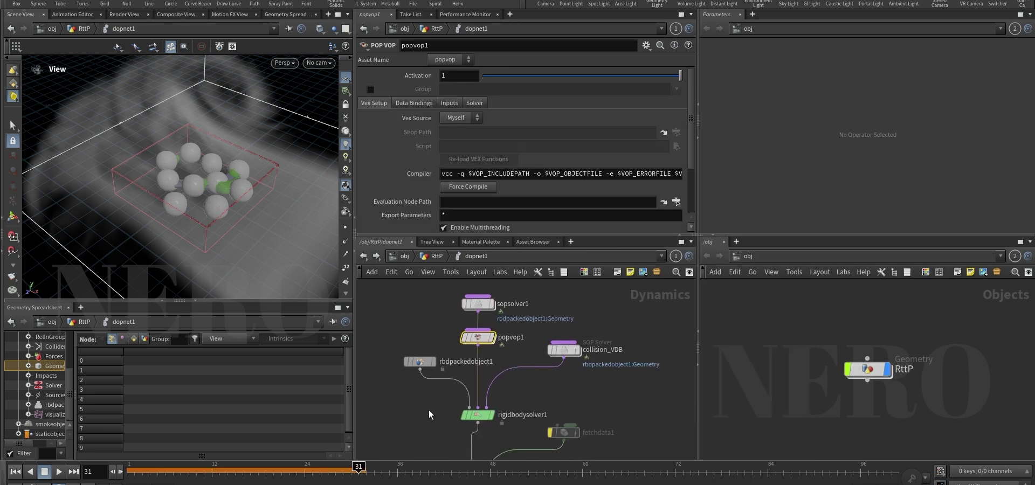
Review the parameters of rigidbodysolver1 and set Input 1 of popvop1 to SOP
click(480, 415)
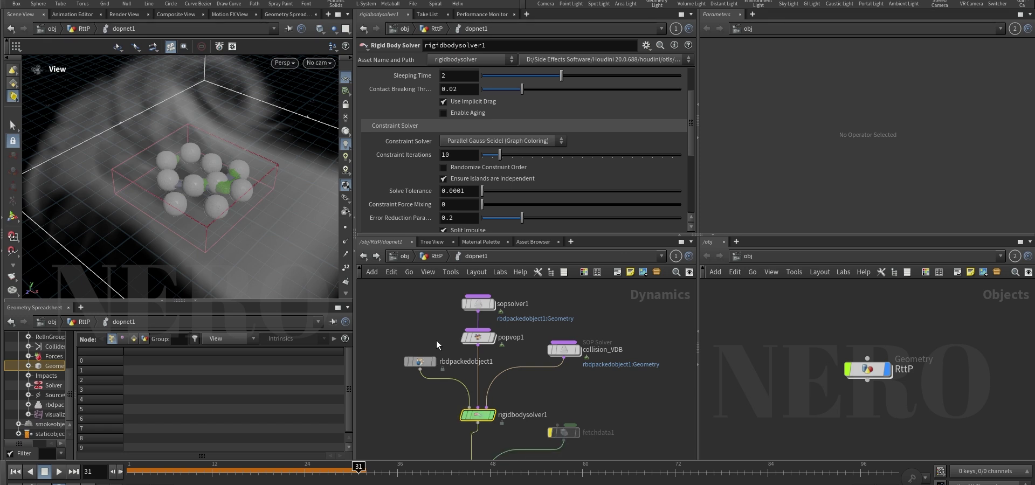
click(477, 339)
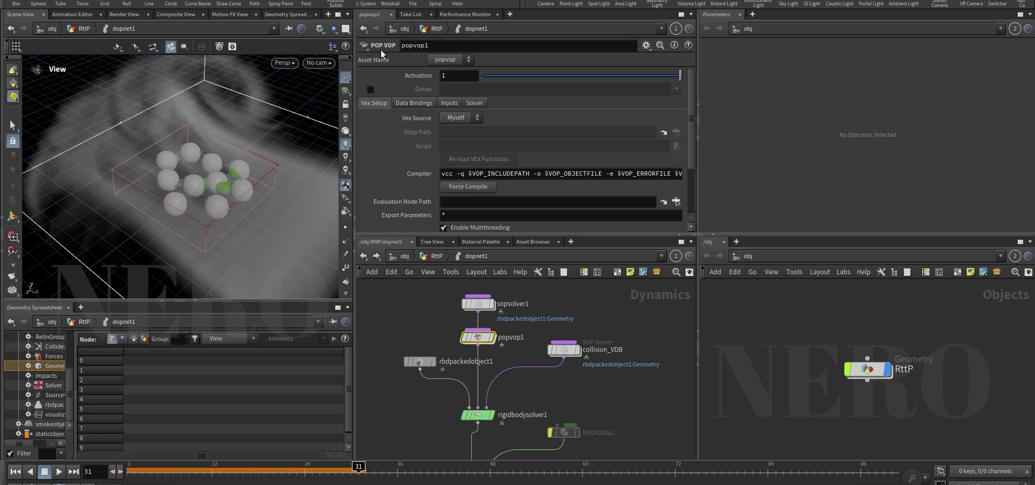
scroll(482, 343, up, 2)
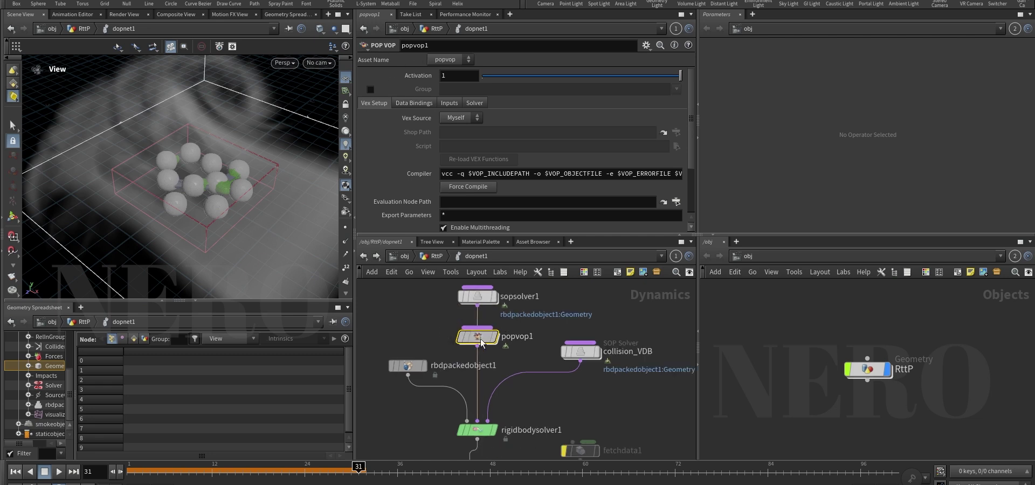
click(448, 102)
click(474, 118)
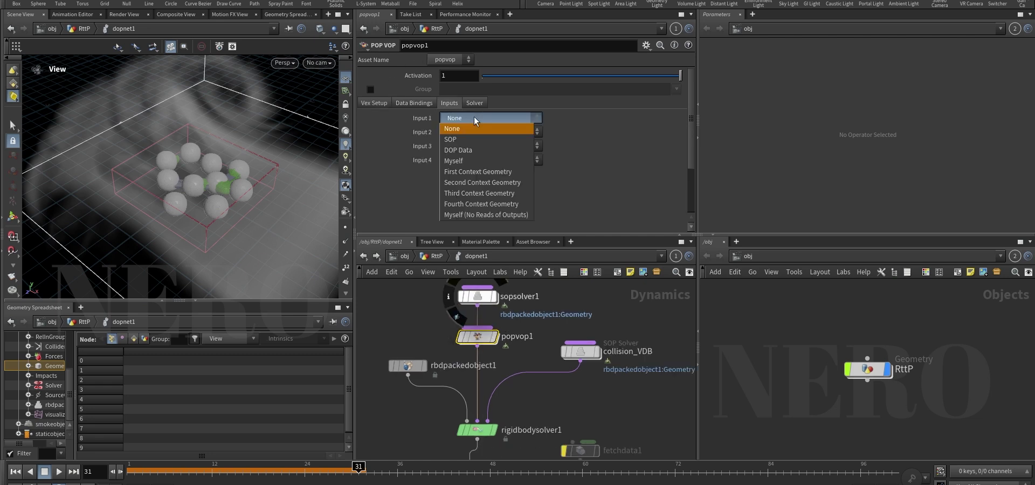
click(462, 137)
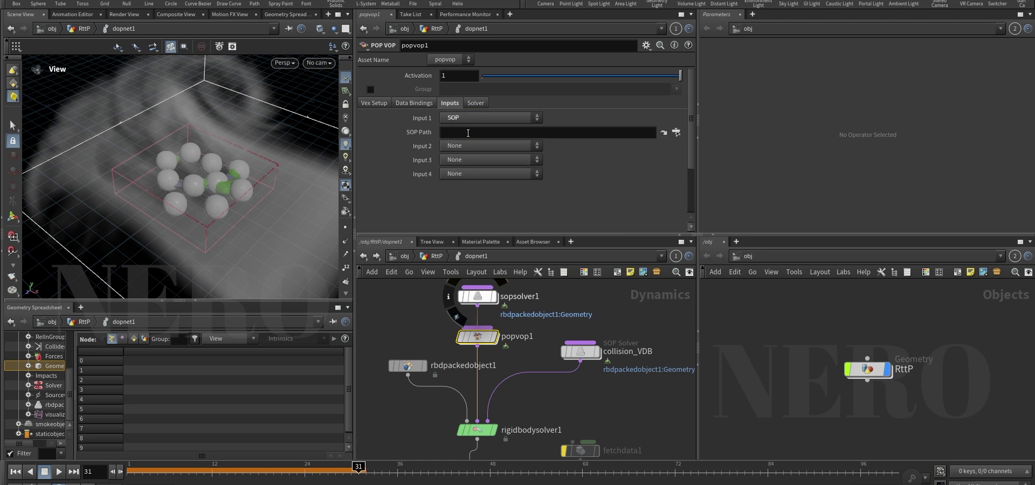
Check the SOP path of staticobject1 and set popvop1's Input 1 SOP Path to ../sopsolver1
scroll(530, 321, down, 4)
middle_drag(667, 402, 551, 372)
middle_drag(476, 406, 473, 370)
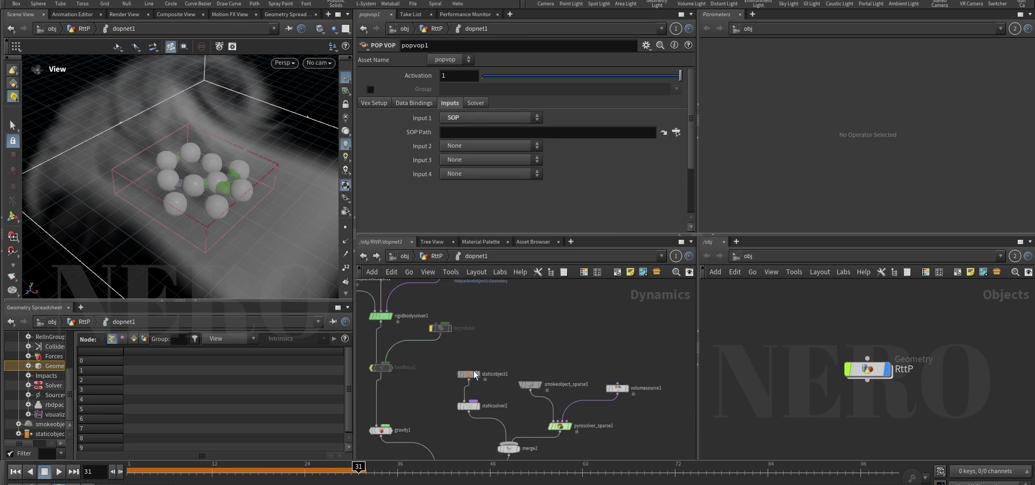
scroll(461, 378, up, 2)
drag(513, 351, 447, 391)
drag(505, 115, 367, 113)
click(574, 340)
scroll(523, 312, down, 1)
middle_drag(496, 308, 531, 387)
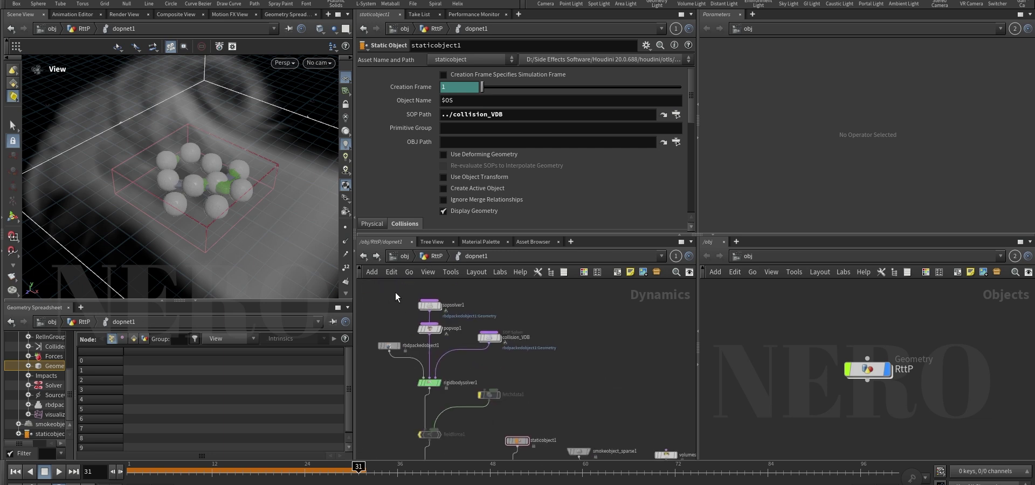
scroll(396, 293, up, 2)
click(440, 307)
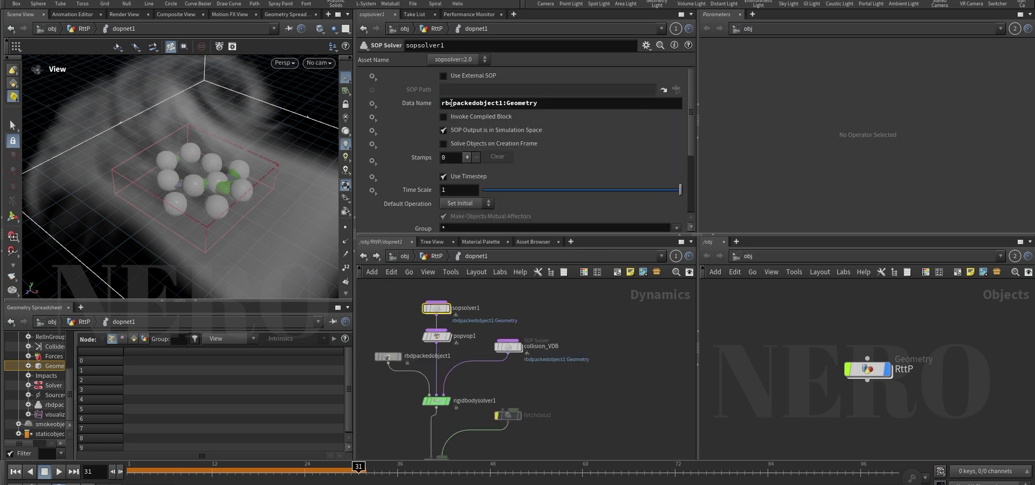
drag(437, 337, 450, 131)
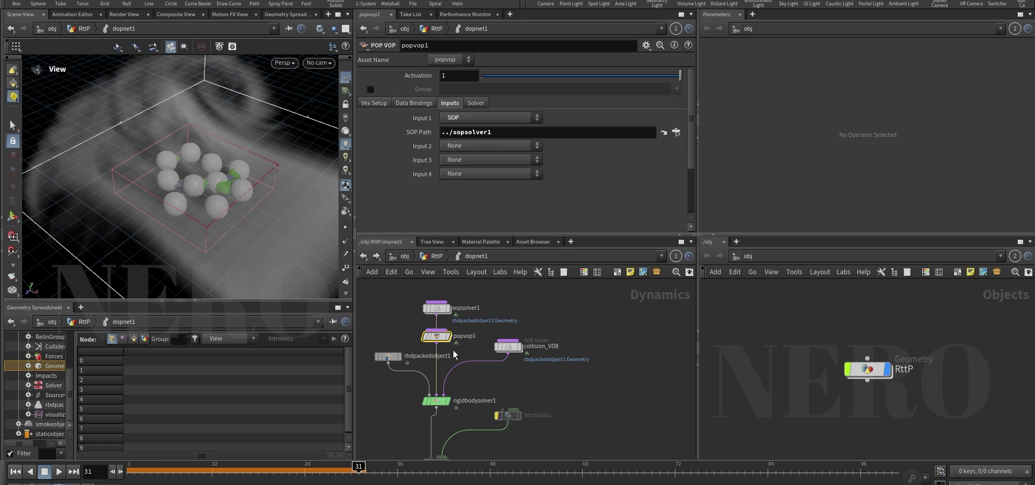
Open popvop1's VOP network and add an Import Point Attribute node between the global parameters and the output node
double_click(437, 336)
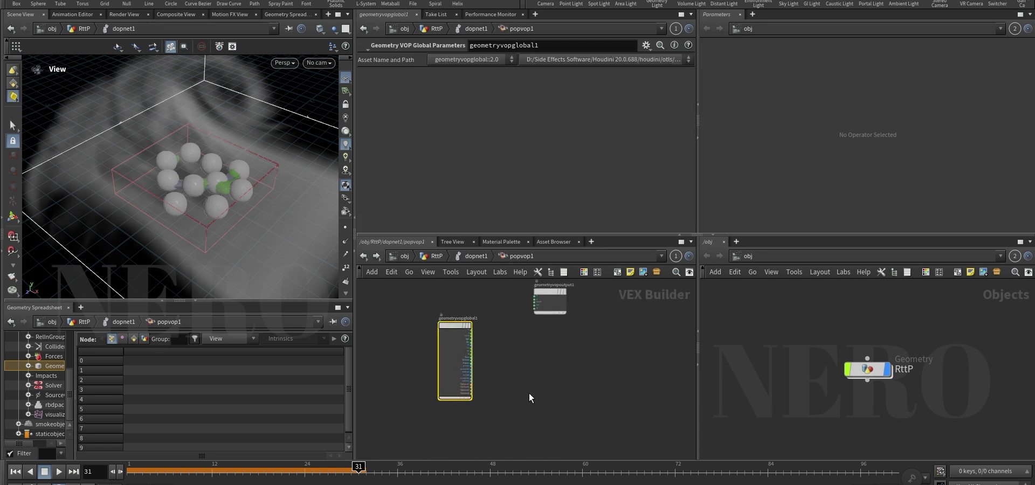
drag(554, 331, 588, 326)
key(h)
key(Tab)
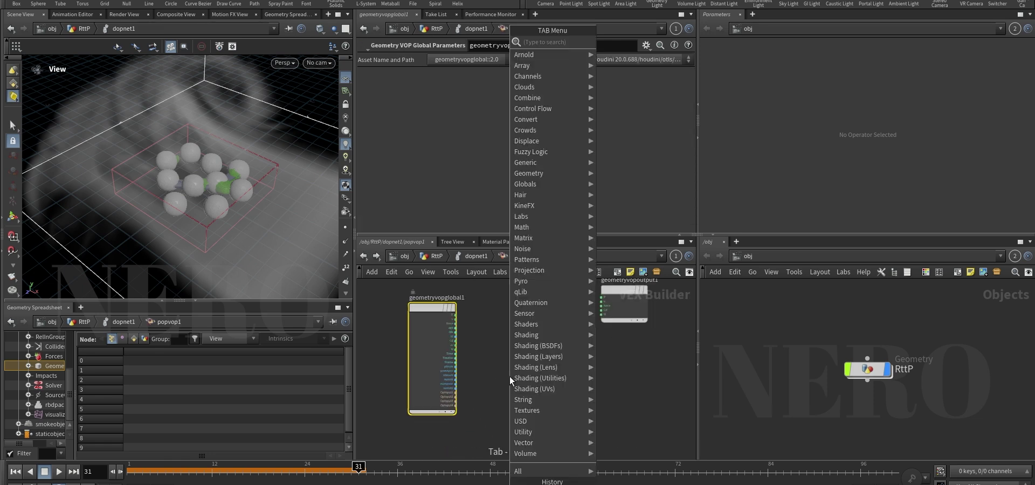
text(impo)
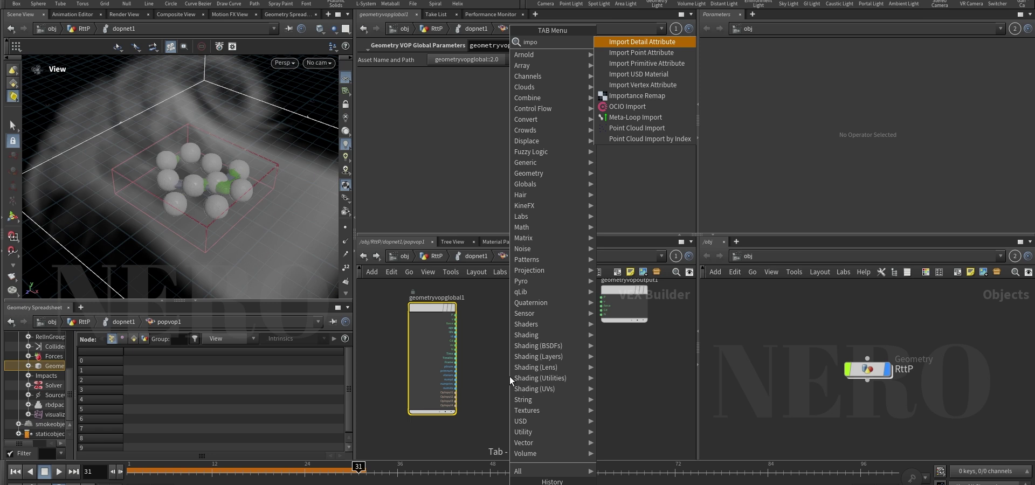
key(Down)
key(Return)
click(510, 376)
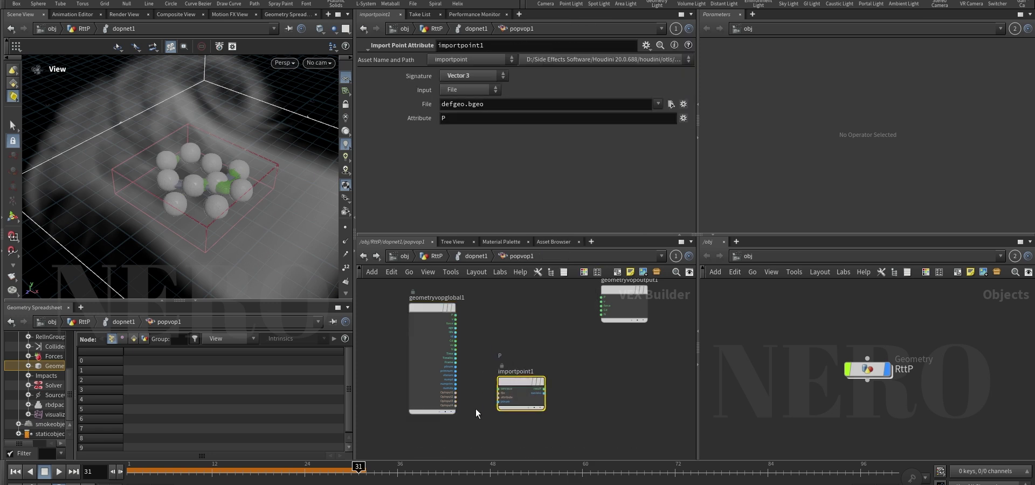
Set importpoint1's Input to First Input and its Attribute to force
scroll(485, 403, up, 3)
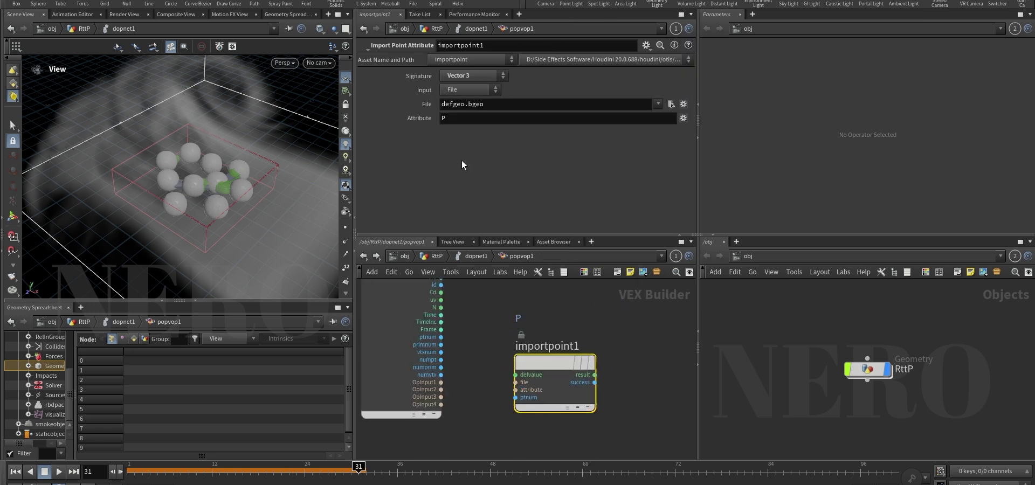
click(468, 91)
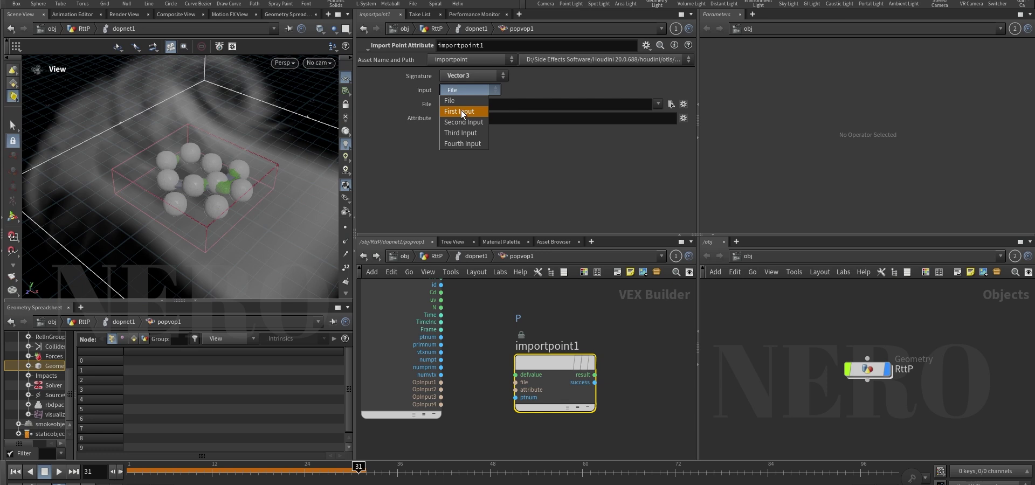
click(461, 108)
key(u)
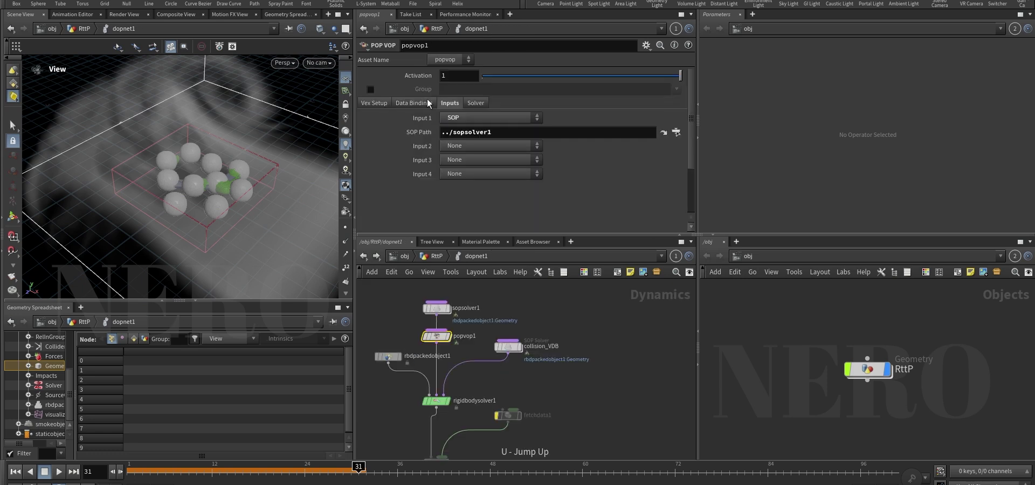
click(363, 257)
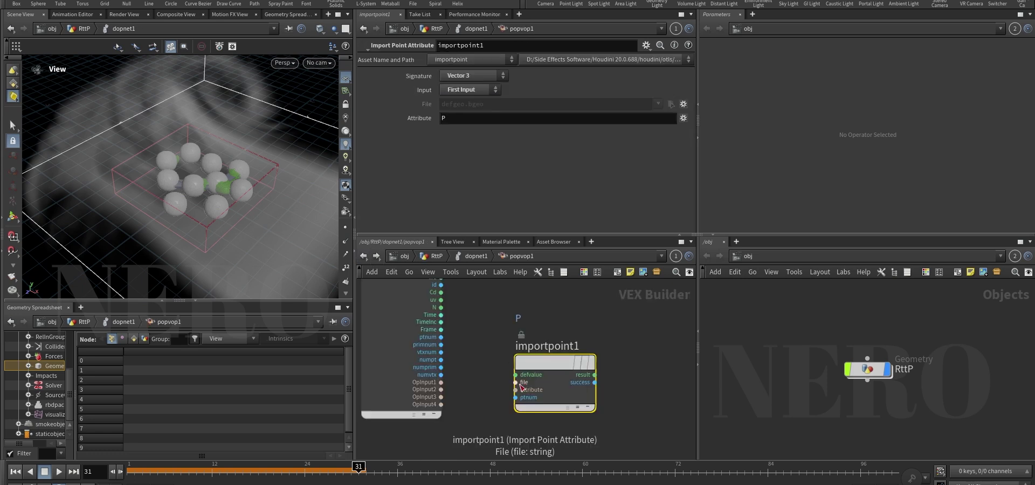
click(455, 124)
text(fo)
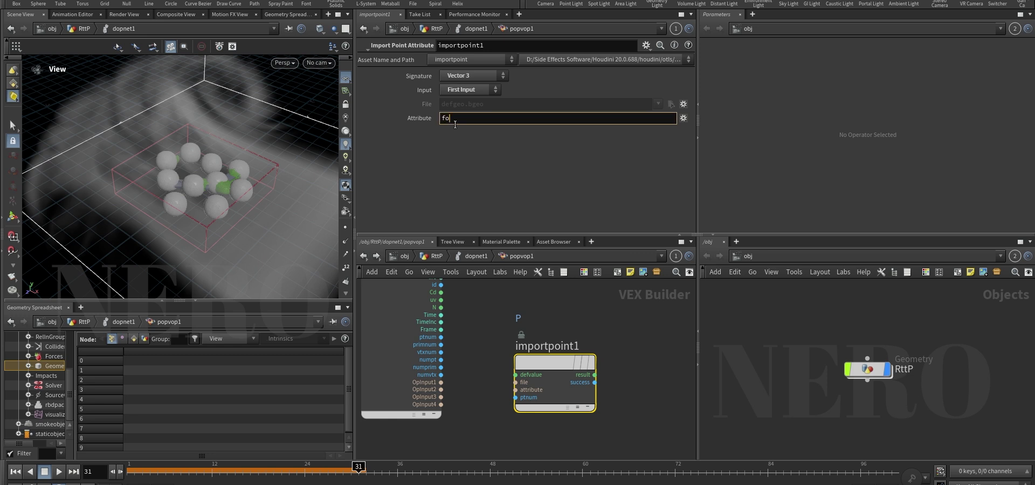
text(rce)
key(Return)
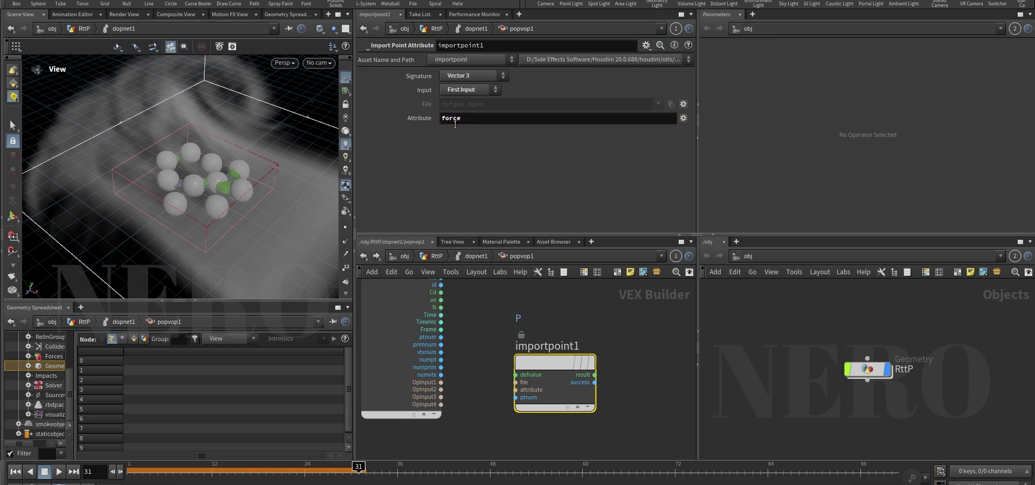
Wire the global ptnum into importpoint1's ptnum and importpoint1's result into the force input of the output node
click(518, 393)
click(455, 343)
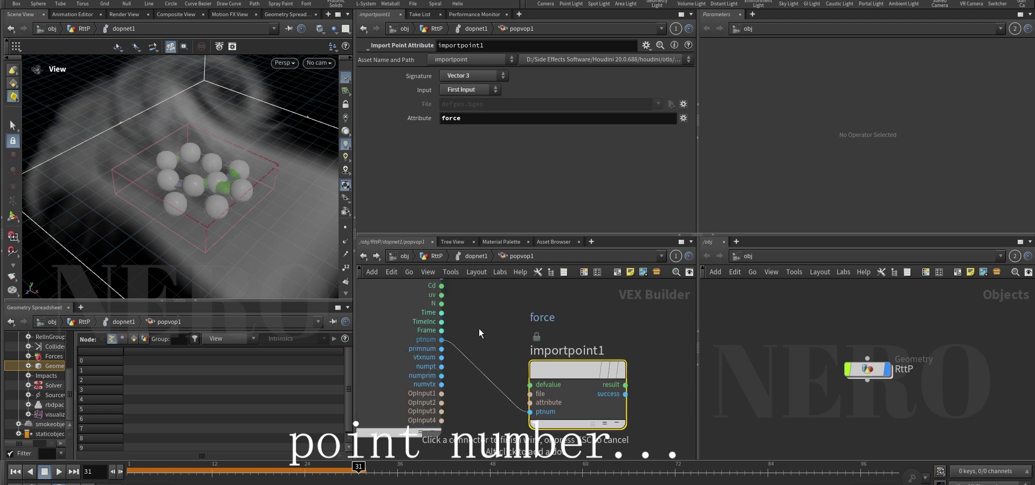
scroll(499, 316, down, 1)
middle_drag(607, 327, 470, 366)
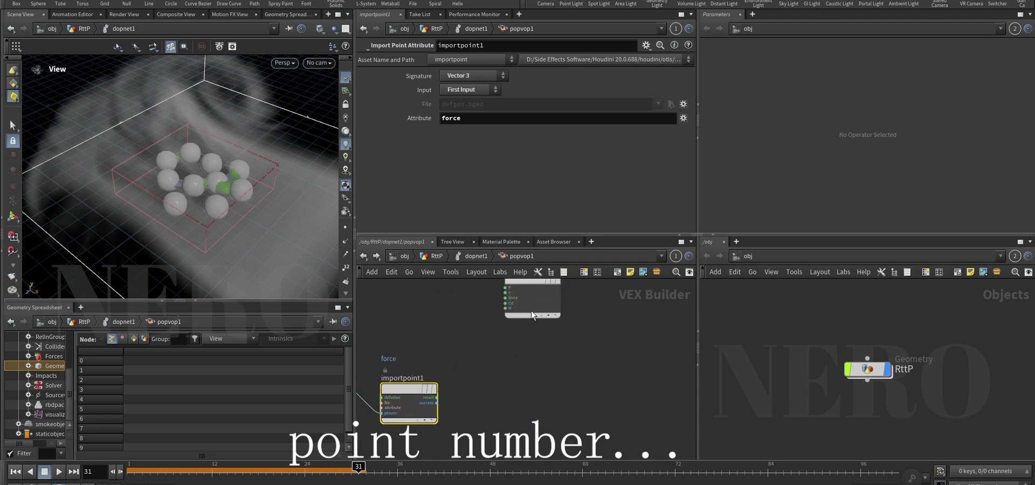
drag(532, 310, 554, 361)
scroll(486, 361, up, 1)
click(538, 349)
click(426, 403)
middle_drag(426, 365, 464, 341)
scroll(464, 341, up, 1)
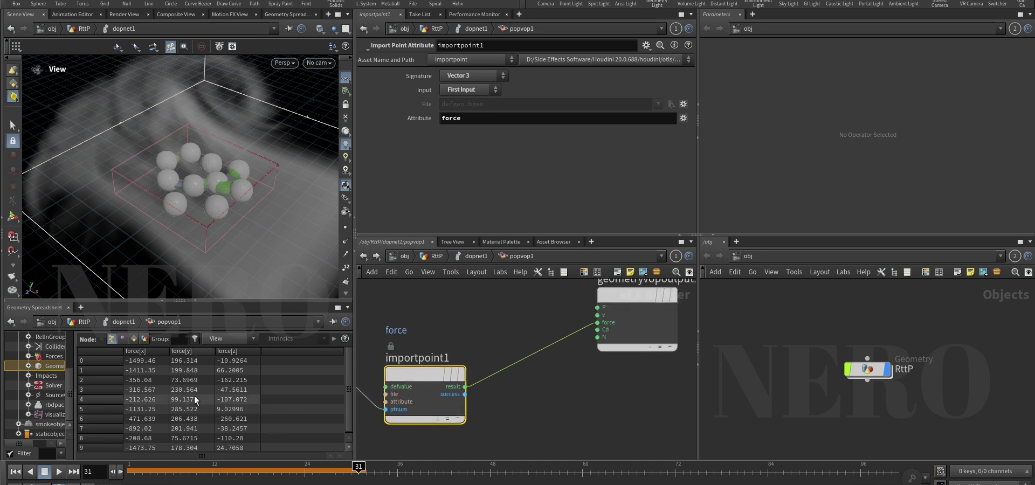
Return to dopnet1 and move sopsolver1 further above popvop1 in the network
key(u)
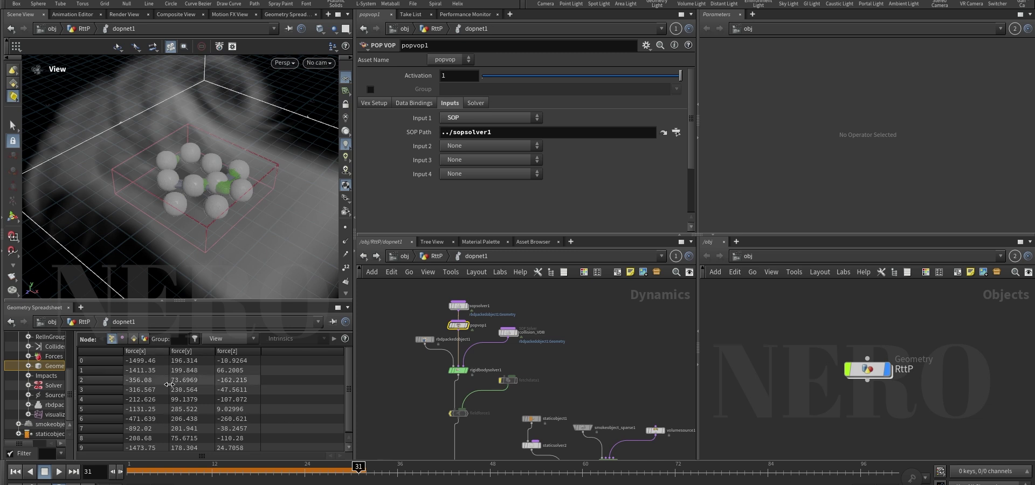
scroll(465, 309, up, 1)
scroll(415, 317, up, 1)
middle_drag(418, 316, 419, 367)
drag(464, 358, 466, 312)
click(467, 315)
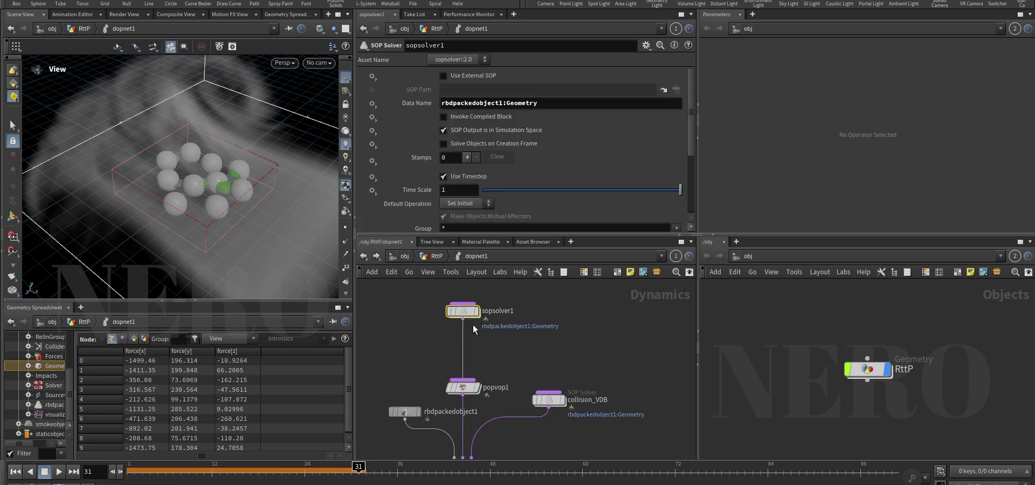
Compare the RBD force values in the geometry spreadsheet with popvop1 bypassed and with it active
click(467, 390)
key(b)
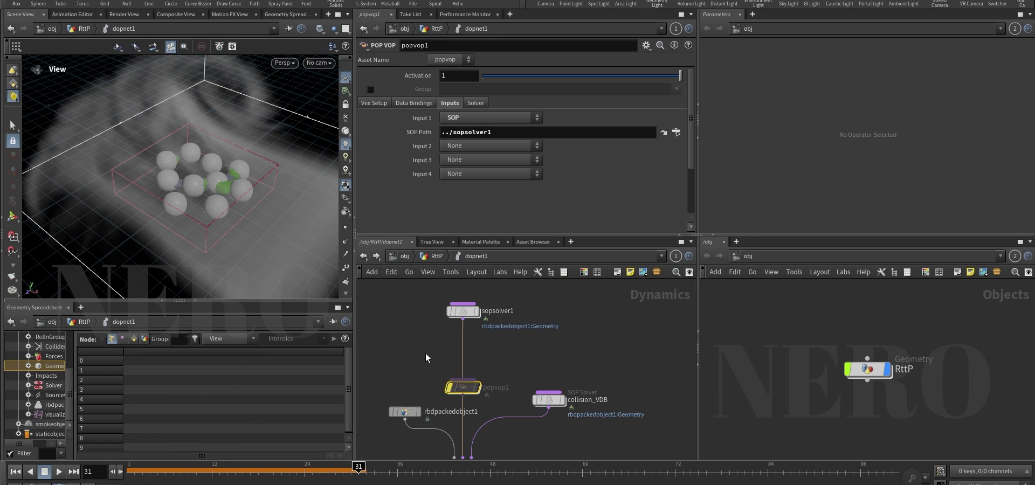
click(464, 313)
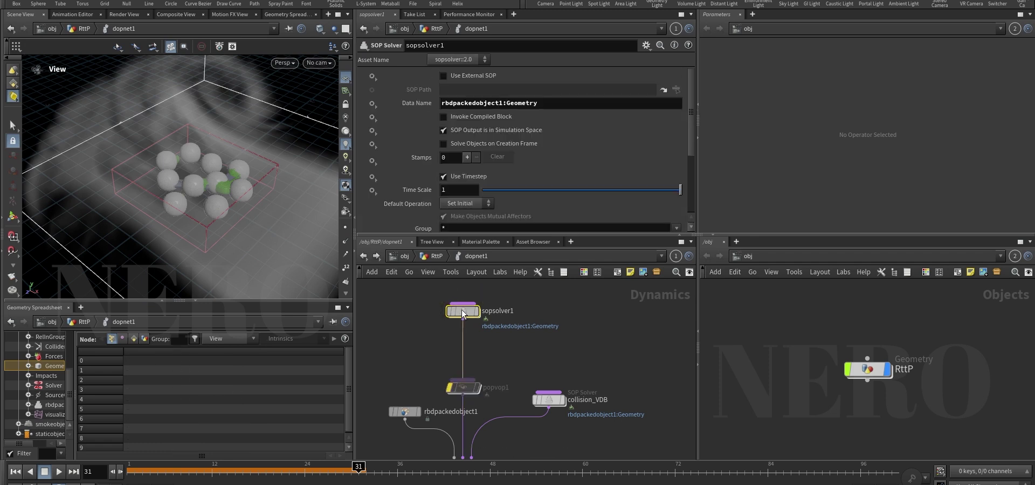
double_click(464, 312)
key(u)
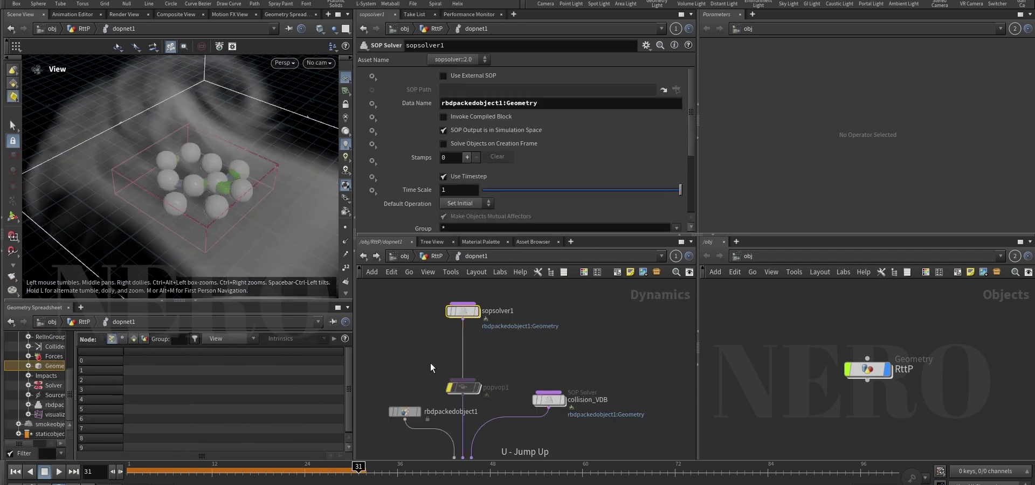
click(467, 389)
key(b)
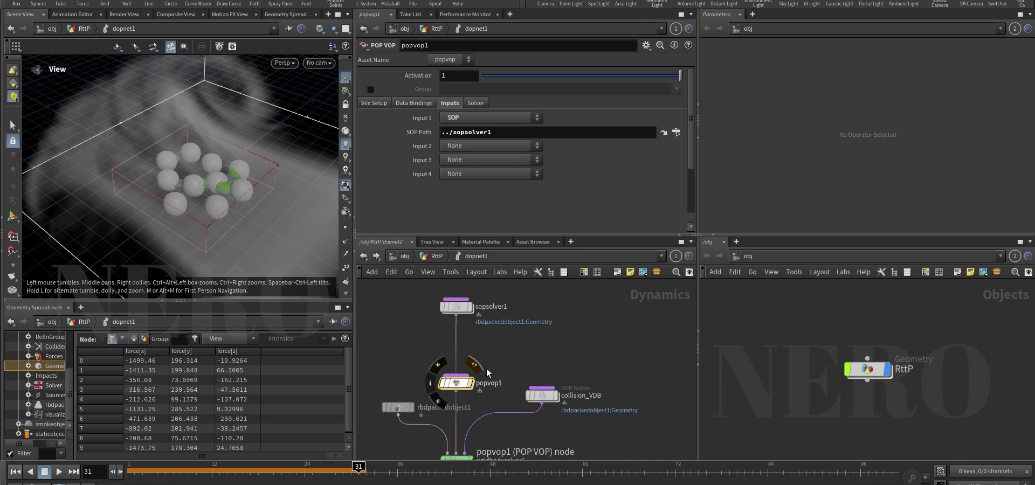
scroll(486, 368, up, 1)
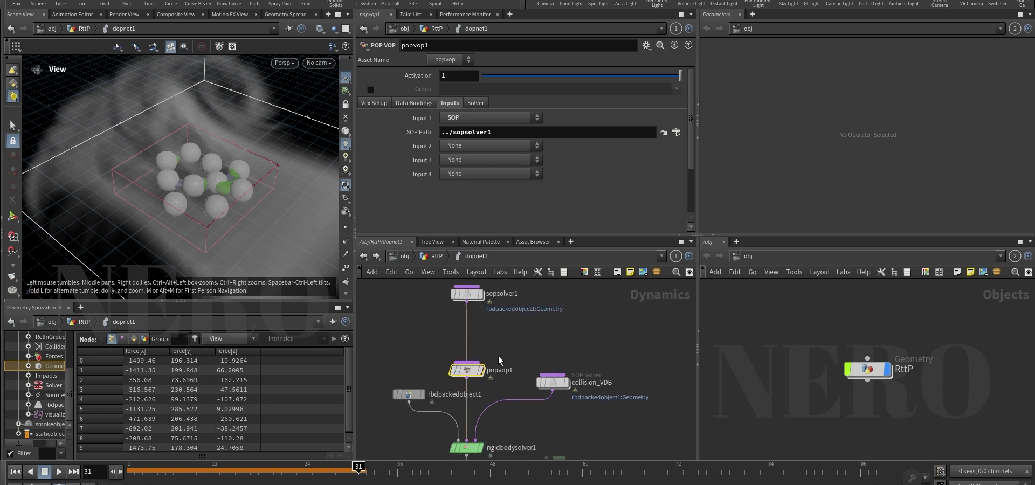
Replay the simulation from the first frame and watch the spheres react to the smoke
right_drag(208, 184, 181, 217)
key(ctrl+Up)
key(Up)
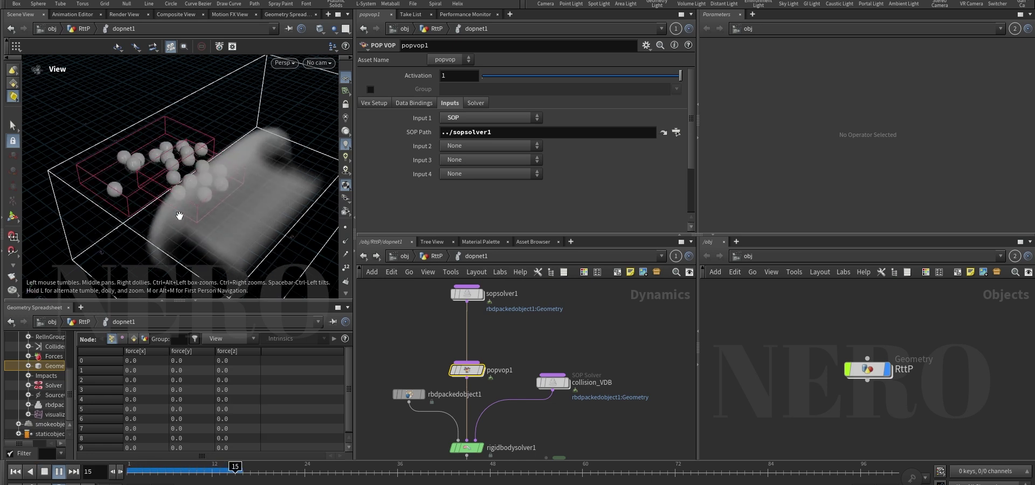
key(Up)
drag(180, 215, 253, 186)
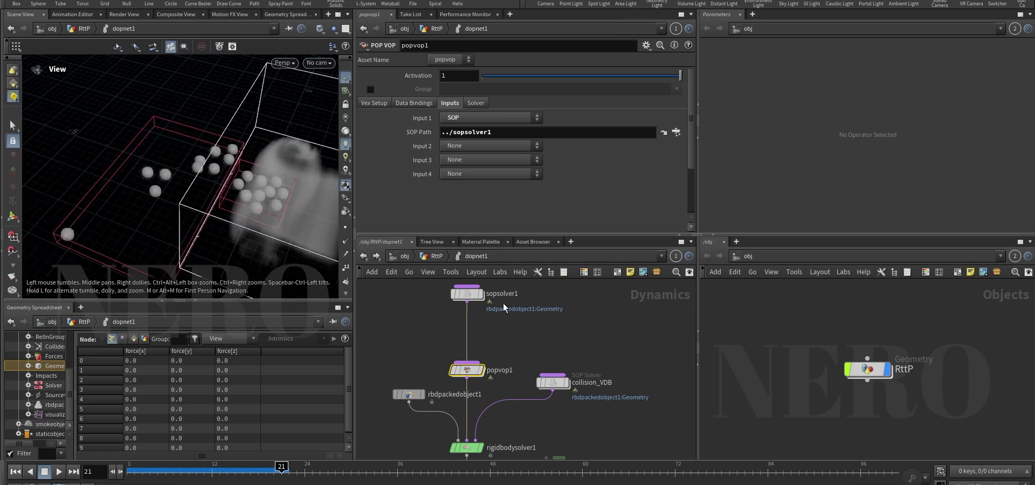
Leave dopnet1 and examine the simulated spheres at the RttP level
key(u)
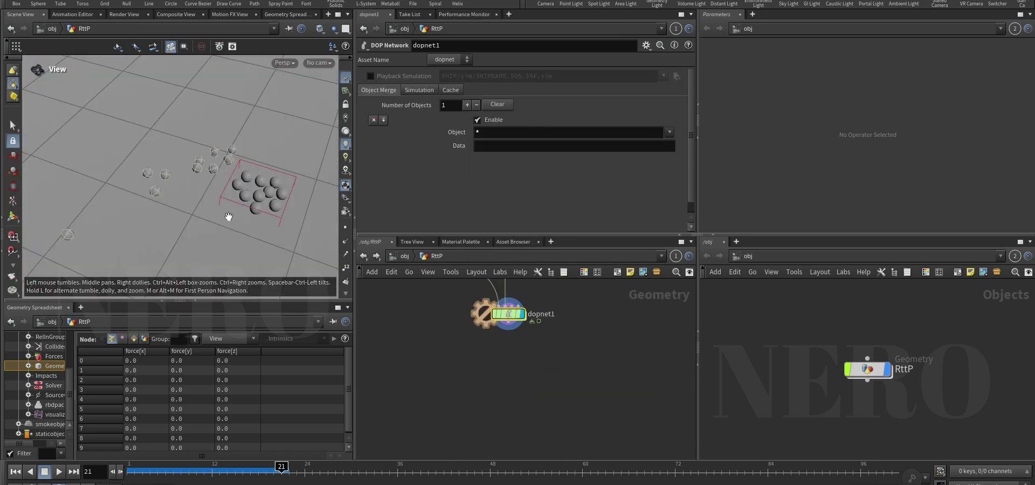
drag(217, 190, 223, 189)
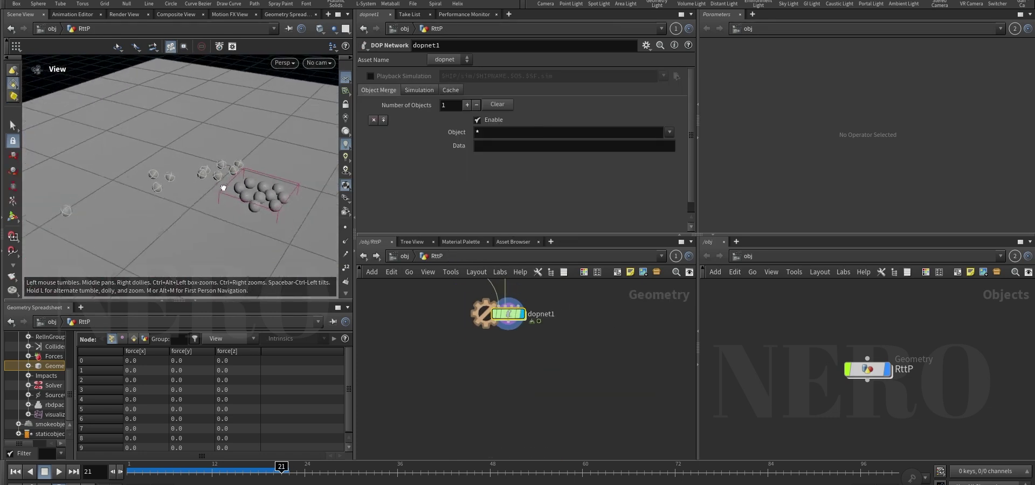
middle_drag(507, 364, 516, 368)
scroll(513, 371, up, 1)
click(513, 371)
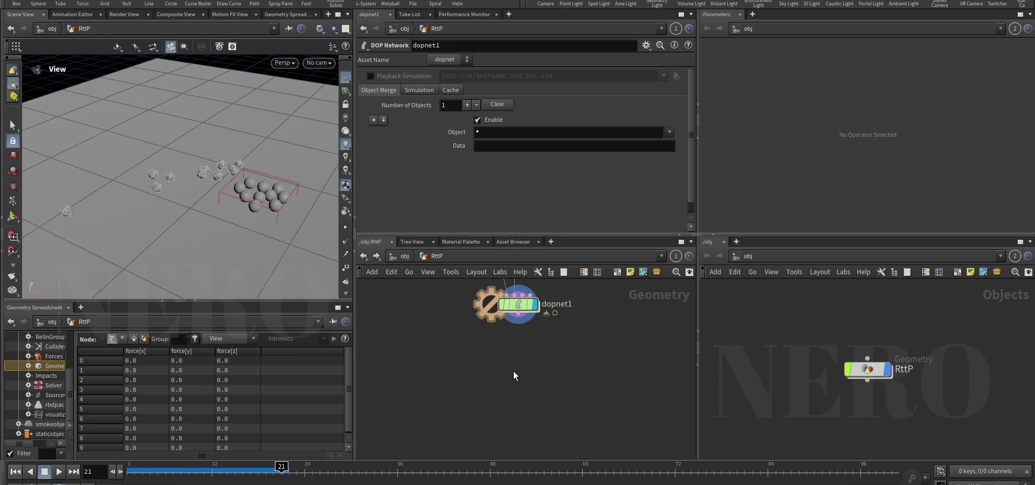
key(Tab)
key(Escape)
Enable Use Deforming Geometry on staticobject1 inside dopnet1 and replay the simulation from the first frame
click(363, 259)
scroll(524, 370, down, 4)
middle_drag(622, 416, 551, 337)
scroll(545, 365, up, 1)
click(486, 389)
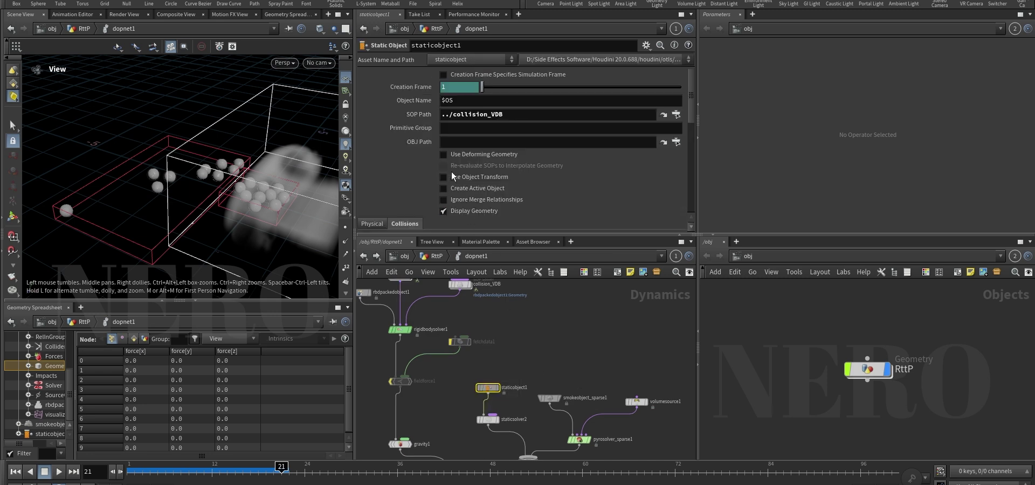
key(ctrl+Up)
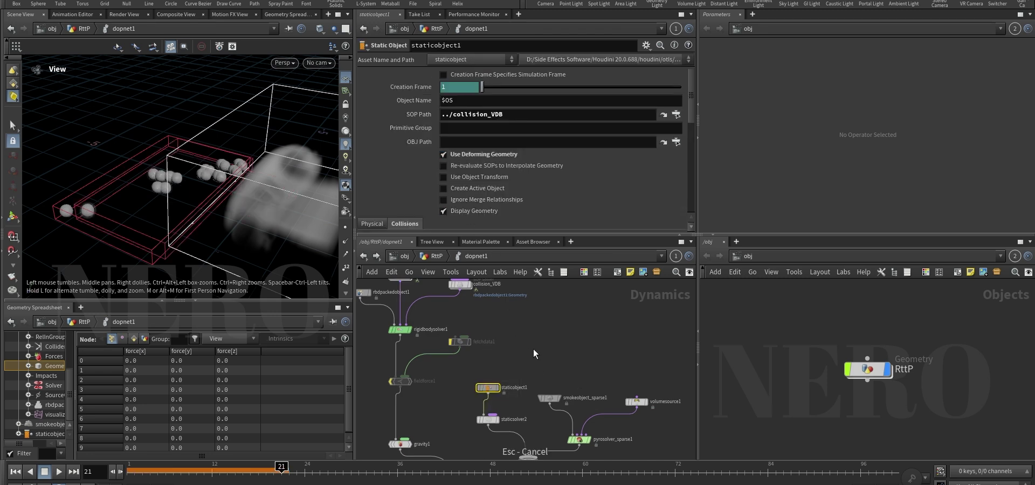
key(Up)
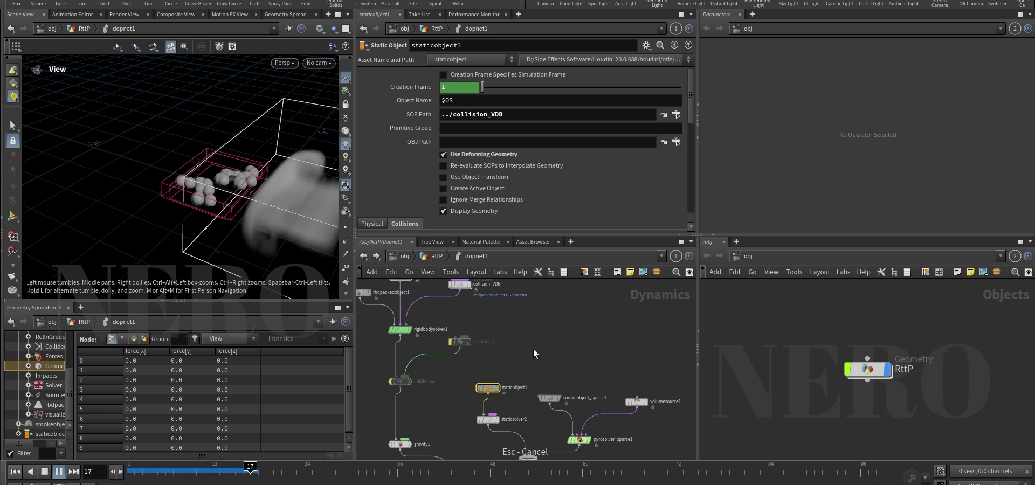
key(Escape)
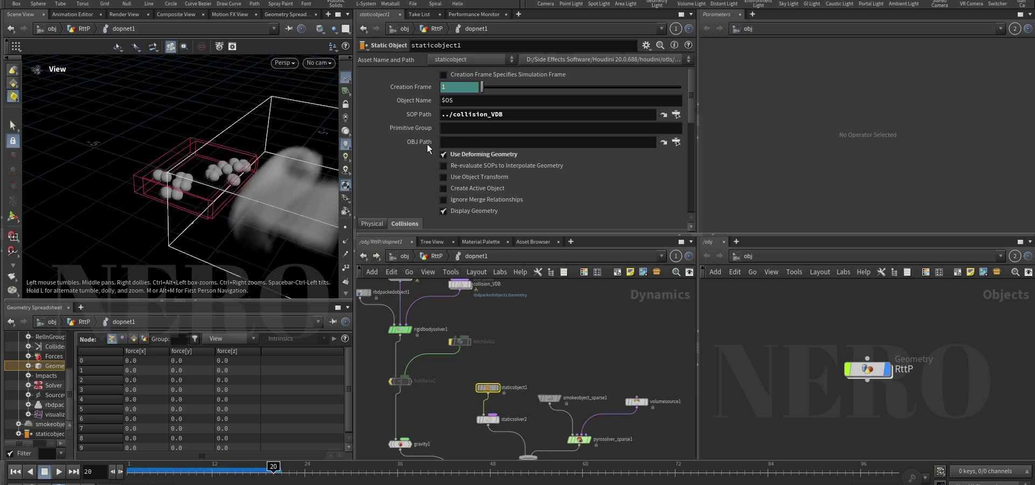
Return to the RttP network and add a DOP Import node below dopnet1
drag(270, 160, 273, 218)
scroll(208, 135, up, 3)
key(u)
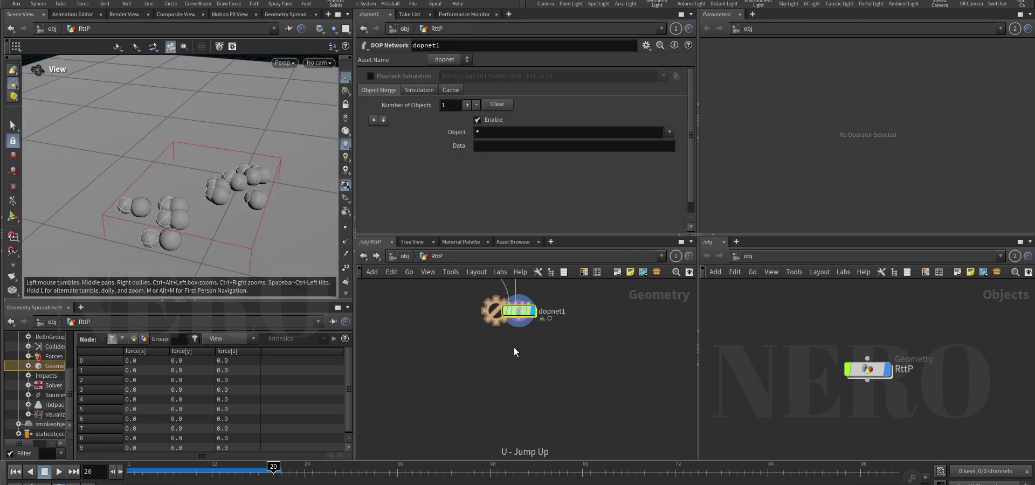
key(Tab)
text(dopimport)
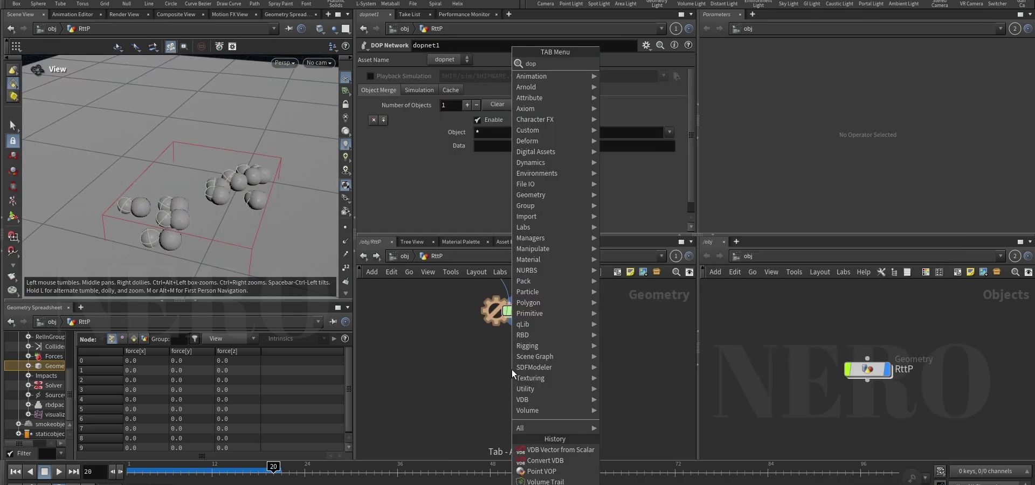
key(Return)
click(421, 387)
Add a DOP Import Fields node and place it beside dopimport1
key(Tab)
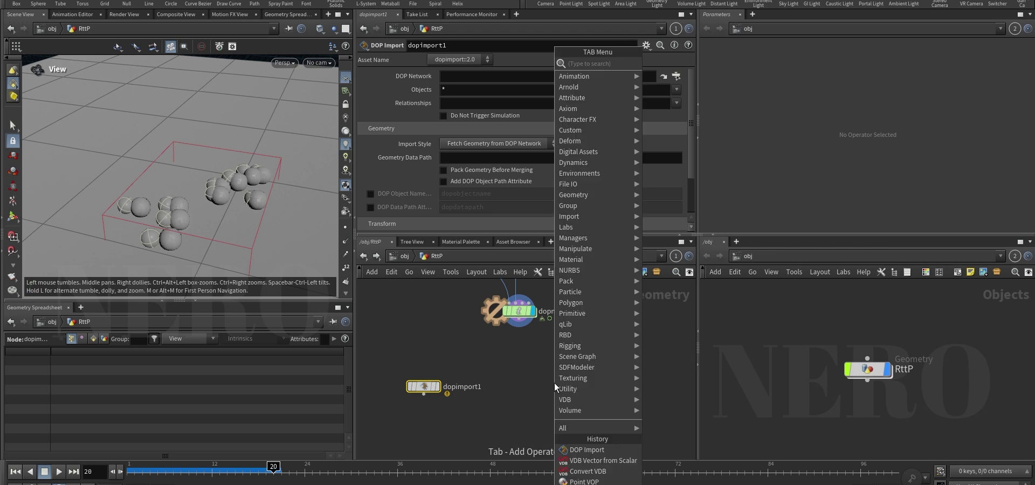
text(dop)
key(Down)
key(Down)
key(Down)
key(Return)
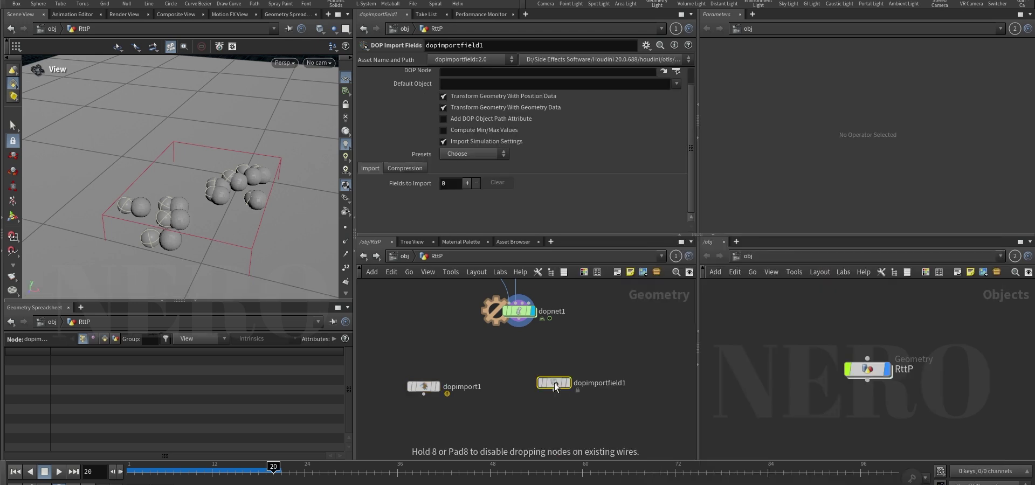
click(575, 388)
drag(468, 358, 402, 409)
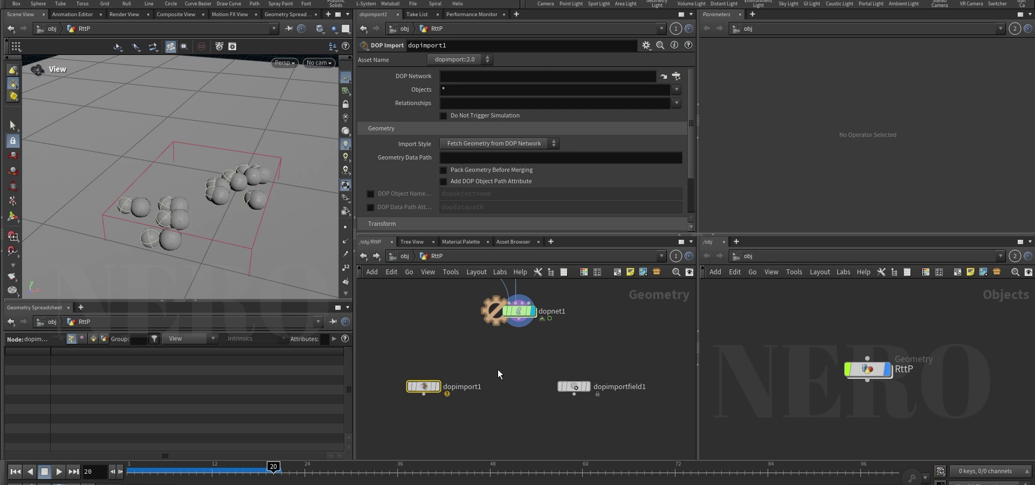
drag(575, 407, 574, 405)
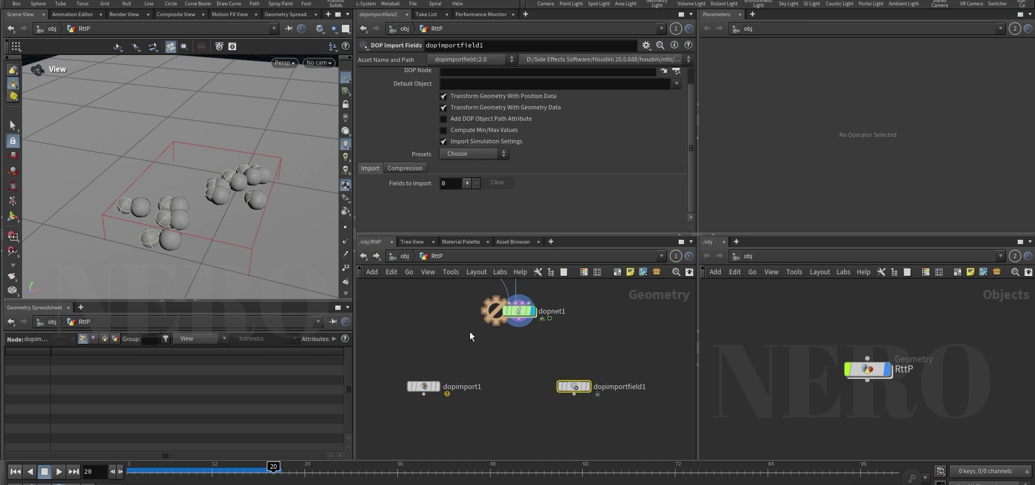
Set dopimport1's DOP network to ../dopnet1 and its objects to rbd*, and display the node
click(423, 387)
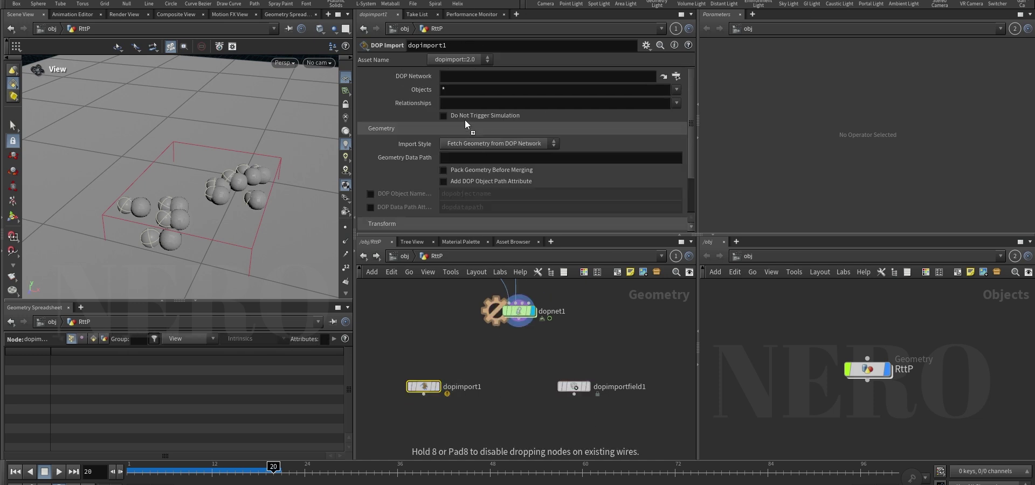
drag(459, 78, 458, 79)
click(457, 88)
text(rbd*)
key(Return)
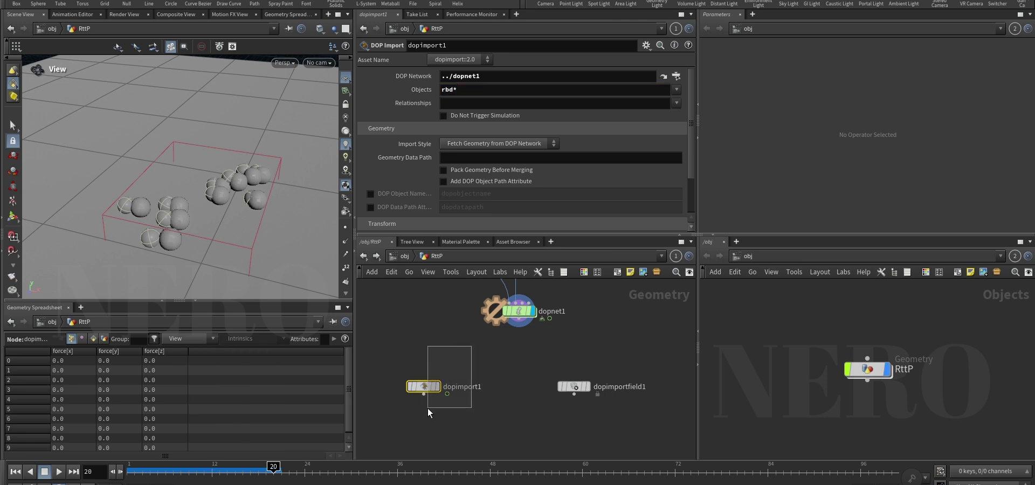
click(437, 387)
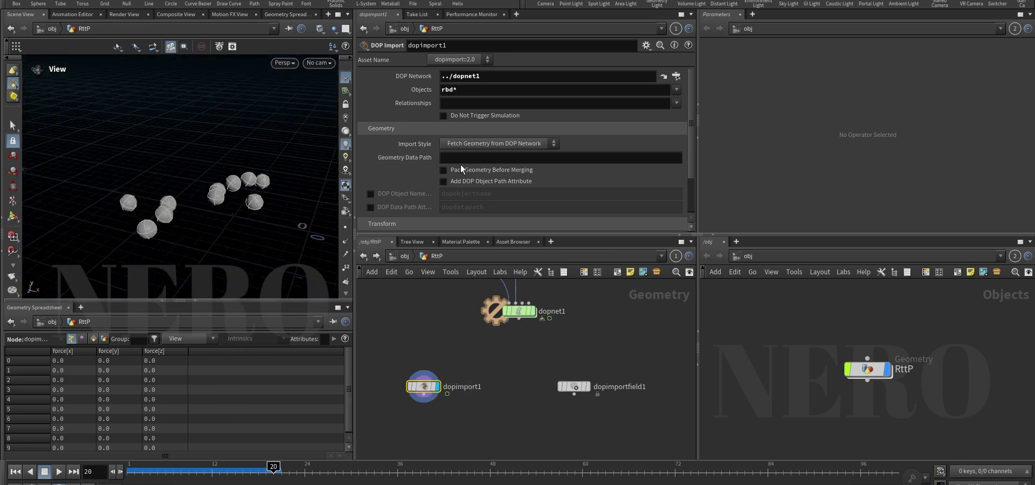
Display dopimportfield1 and set its DOP network to ../dopnet1 and its DOP node to smokeobject_sparse1
middle_drag(542, 402, 527, 397)
drag(506, 367, 564, 388)
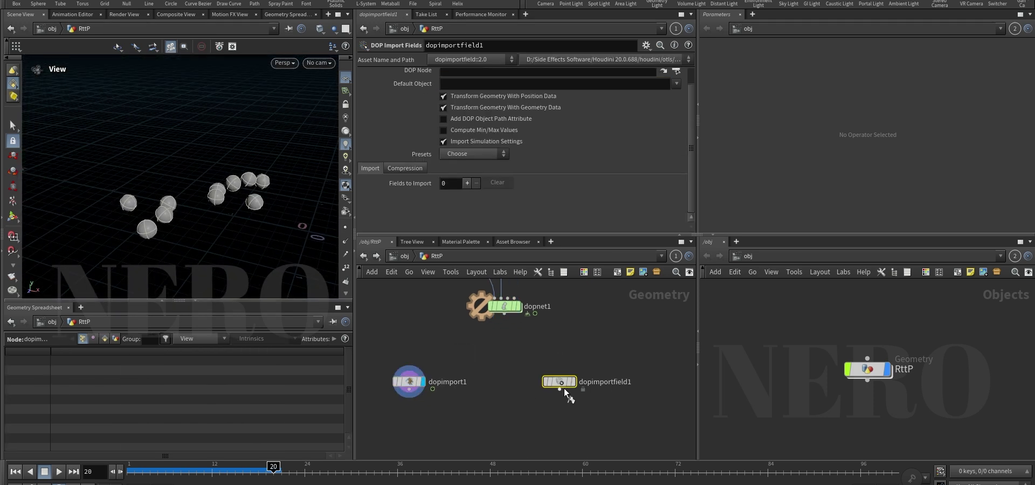
click(573, 382)
scroll(425, 152, up, 1)
drag(491, 306, 430, 76)
key(ctrl+c)
click(469, 91)
key(ctrl+v)
click(676, 90)
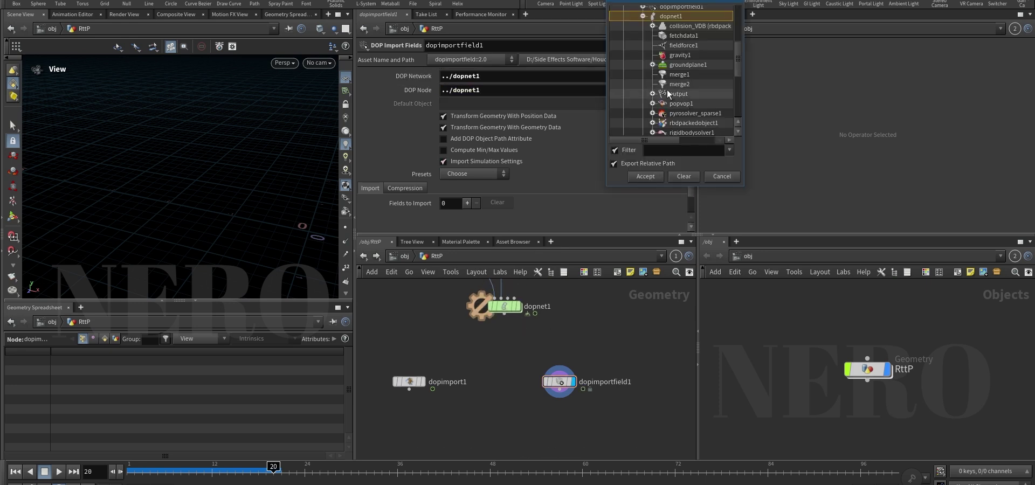
scroll(696, 125, down, 2)
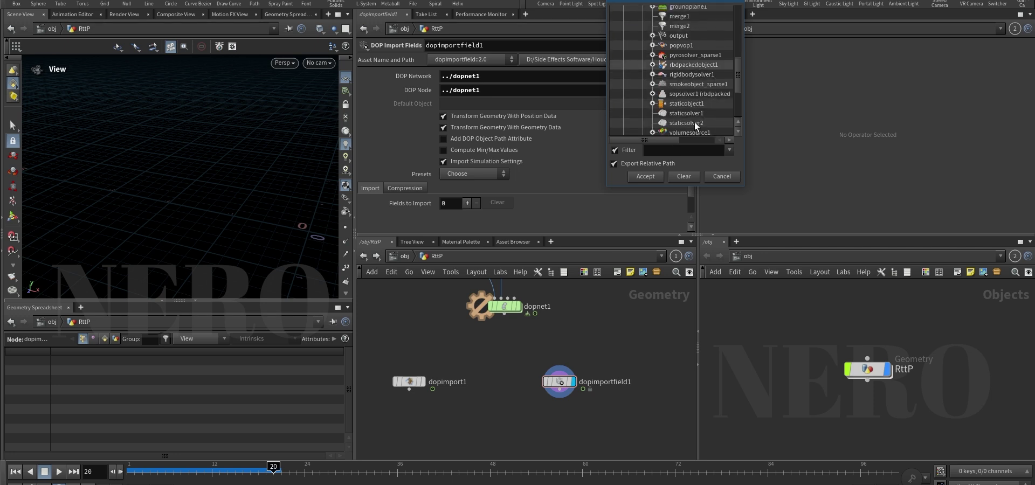
double_click(690, 86)
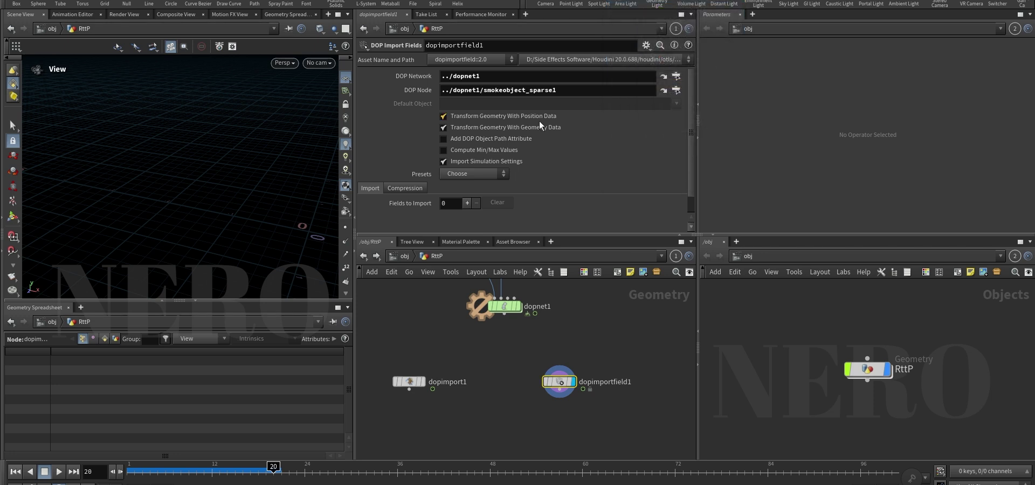
Load a field preset on dopimportfield1 and remove the extra entries, keeping only density and vel
click(481, 173)
click(466, 187)
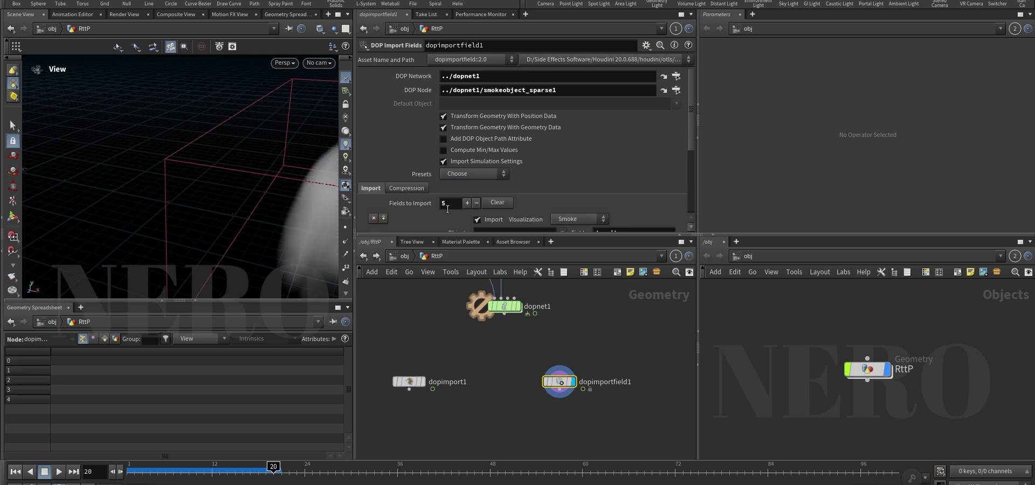
scroll(436, 209, down, 5)
click(373, 205)
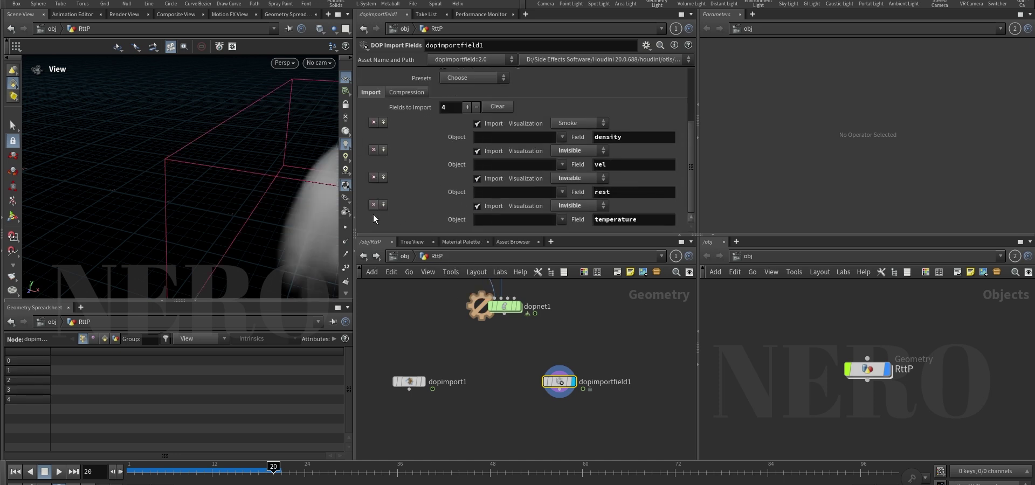
click(373, 206)
click(373, 203)
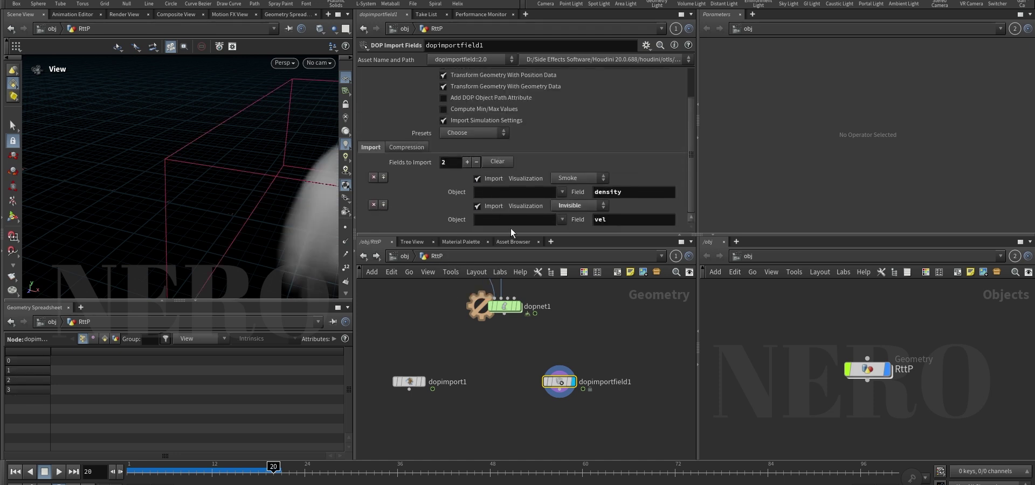
Show dopimport1 as a template alongside the smoke fields and replay the simulation from the first frame
right_drag(321, 218, 231, 214)
click(419, 382)
drag(444, 411, 401, 366)
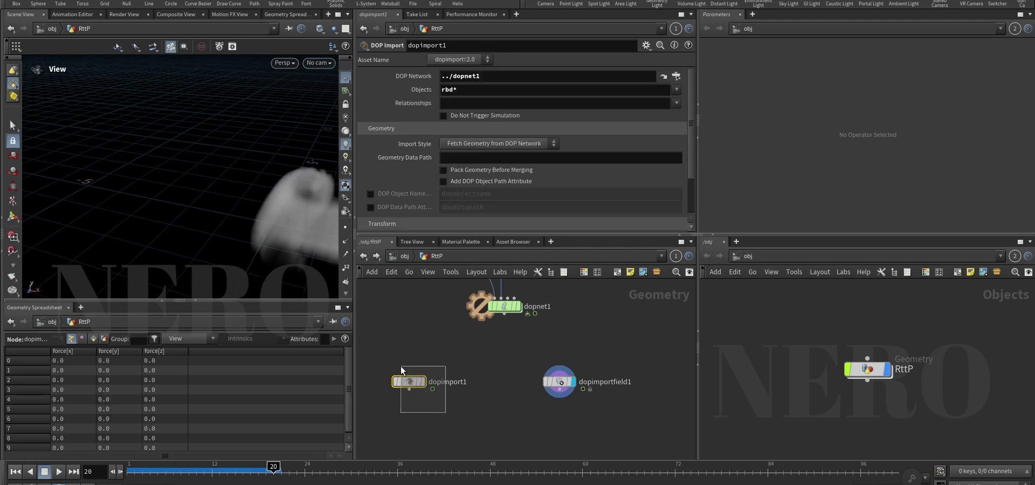
right_drag(254, 226, 219, 245)
drag(266, 189, 279, 212)
middle_drag(280, 212, 255, 242)
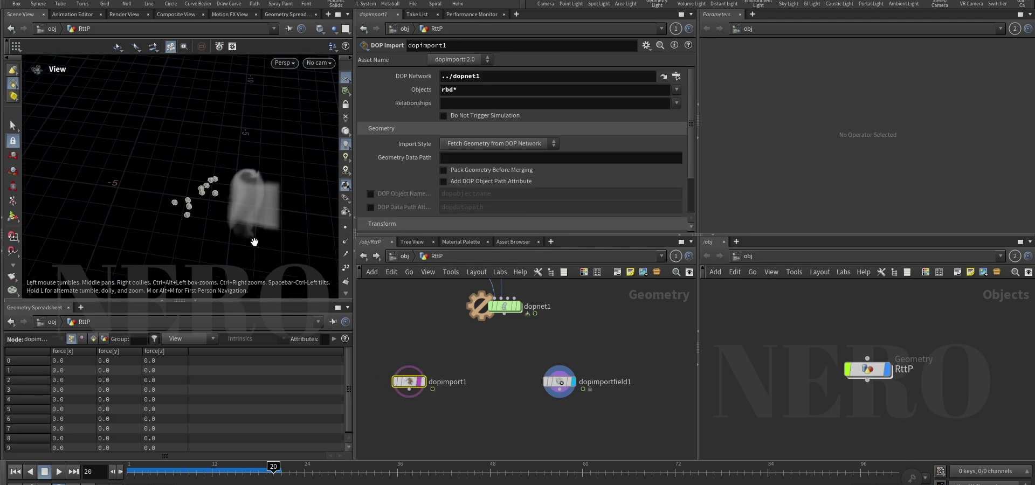
key(Up)
key(ctrl+Up)
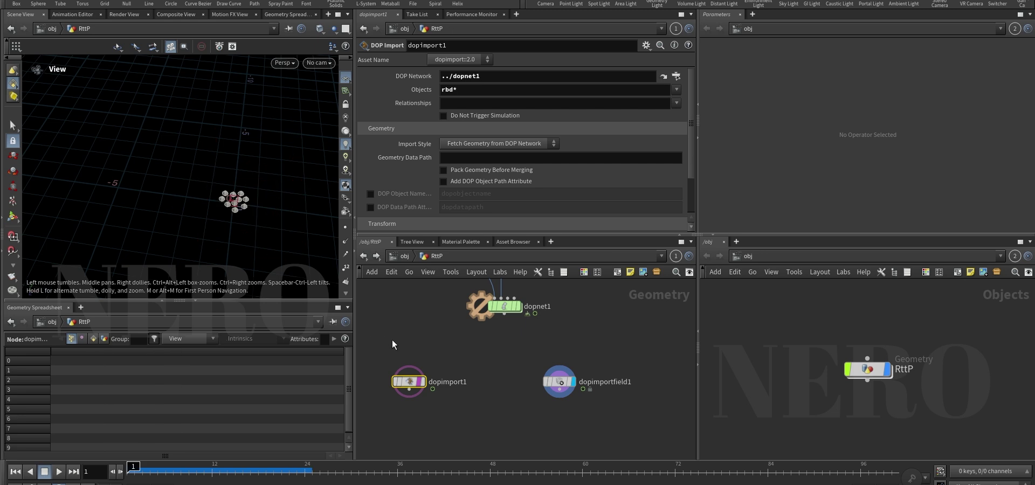
Set Input Number 2 of pointvop1 inside dopnet1's sopsolver1 to 100 and resimulate
scroll(499, 318, up, 2)
double_click(503, 322)
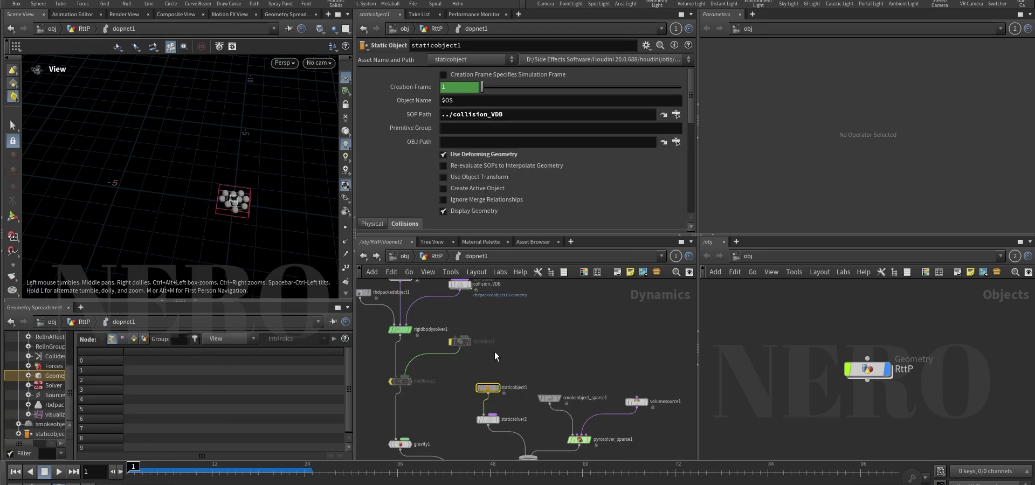
middle_drag(473, 327, 488, 383)
scroll(462, 327, up, 3)
double_click(459, 340)
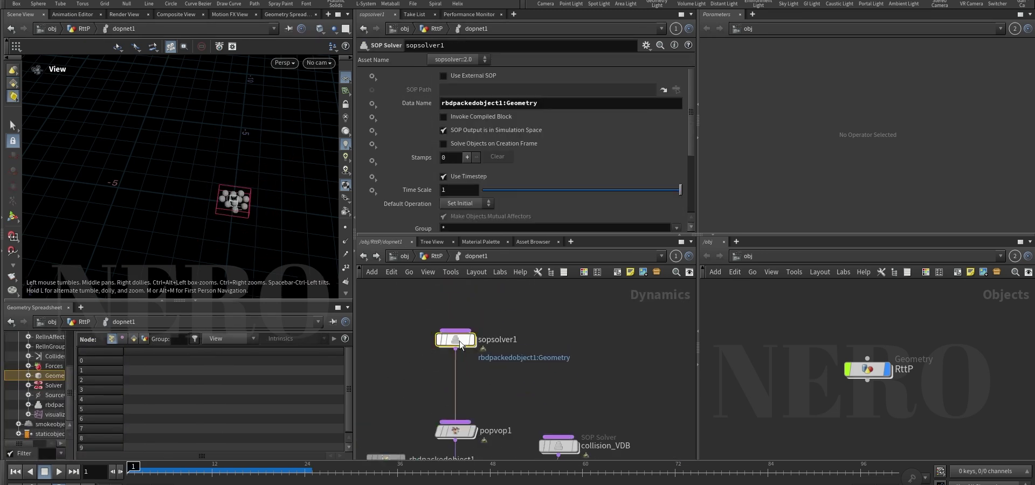
click(470, 346)
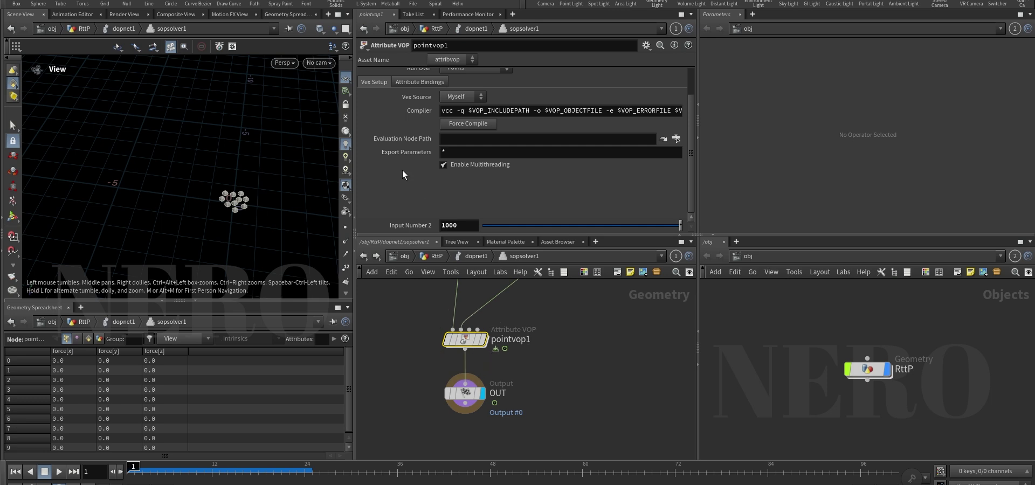
click(462, 228)
key(Return)
key(u)
click(274, 469)
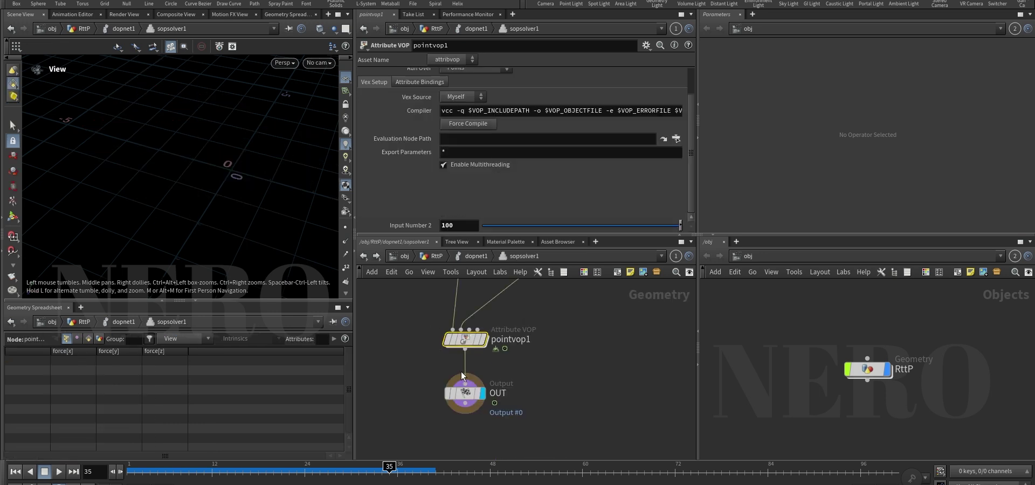
Review the velocity sampling in pointvop1, the force import in popvop1, and the overall dopnet1 network
double_click(465, 340)
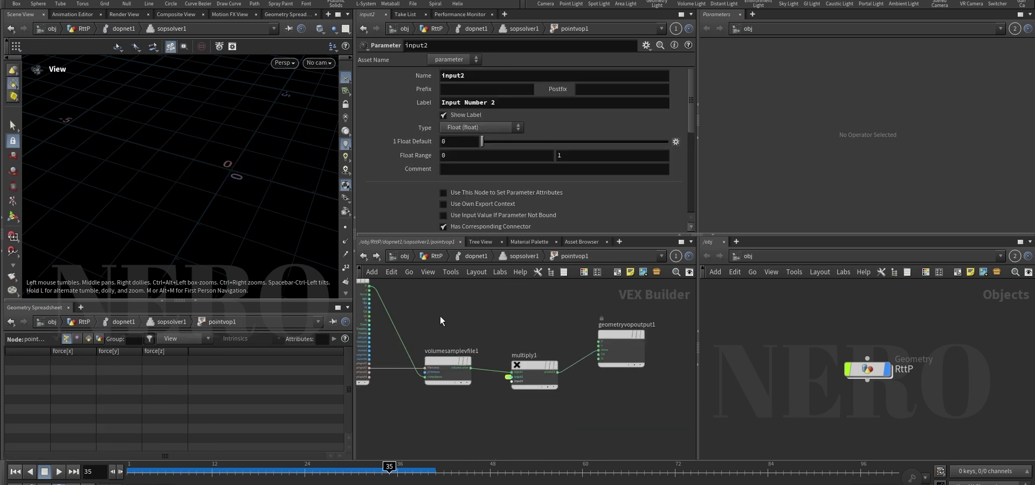
key(u)
key(u)
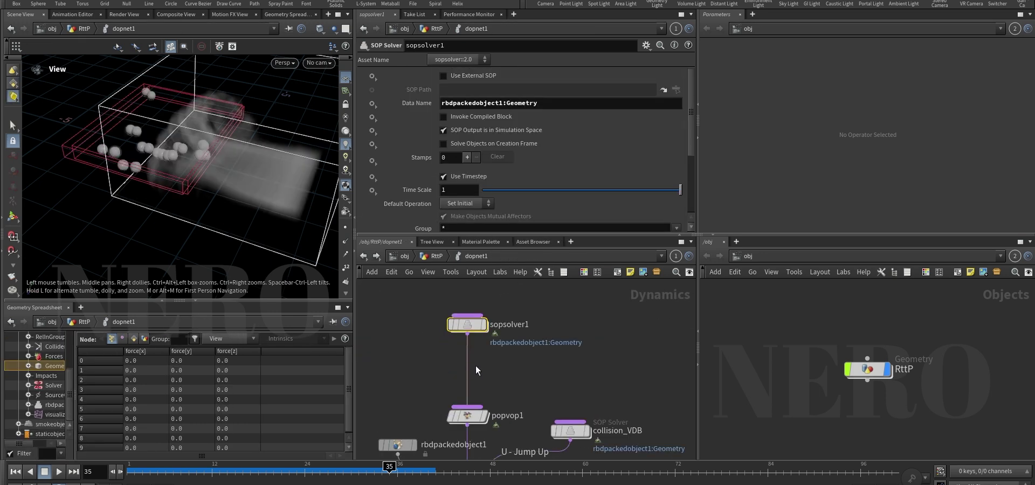
middle_drag(482, 401, 499, 340)
drag(534, 314, 483, 367)
double_click(485, 354)
scroll(504, 350, down, 3)
drag(463, 370, 467, 346)
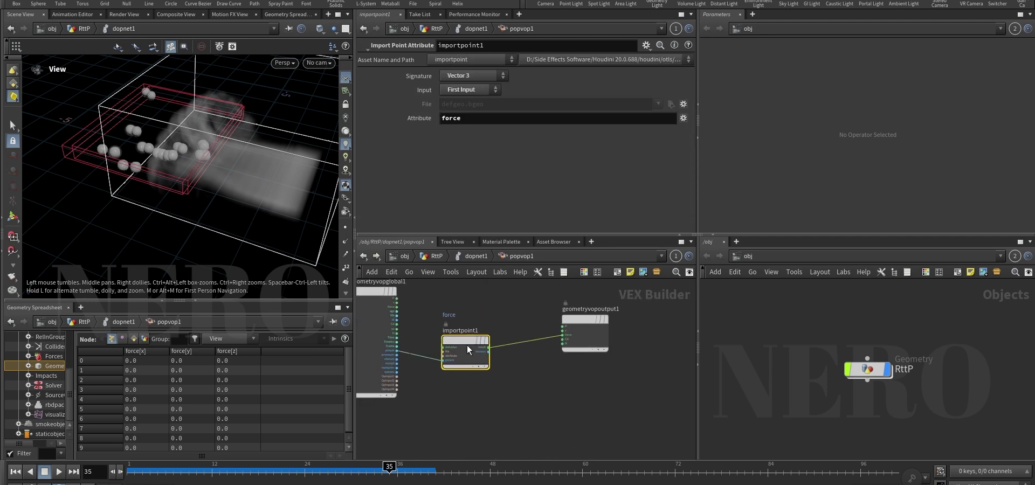
key(u)
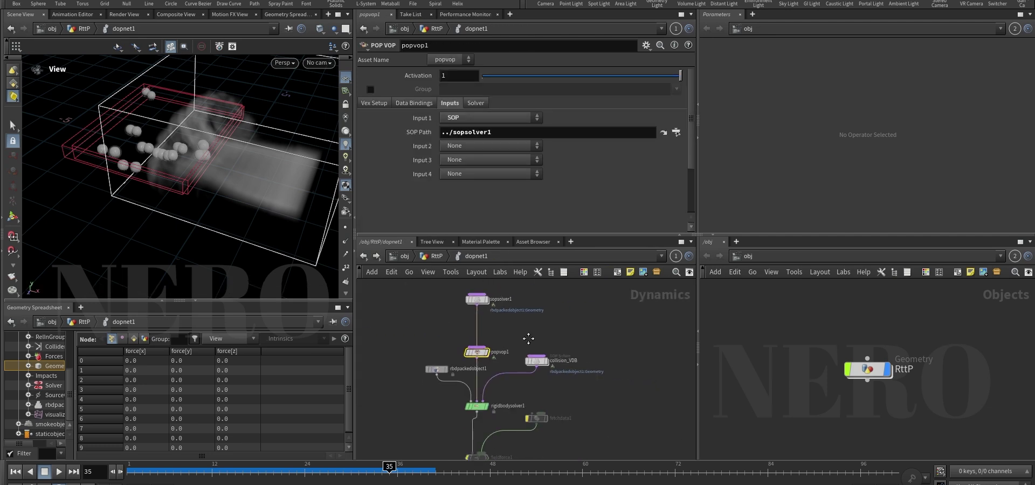
scroll(575, 366, down, 1)
middle_drag(575, 366, 553, 337)
scroll(555, 351, up, 1)
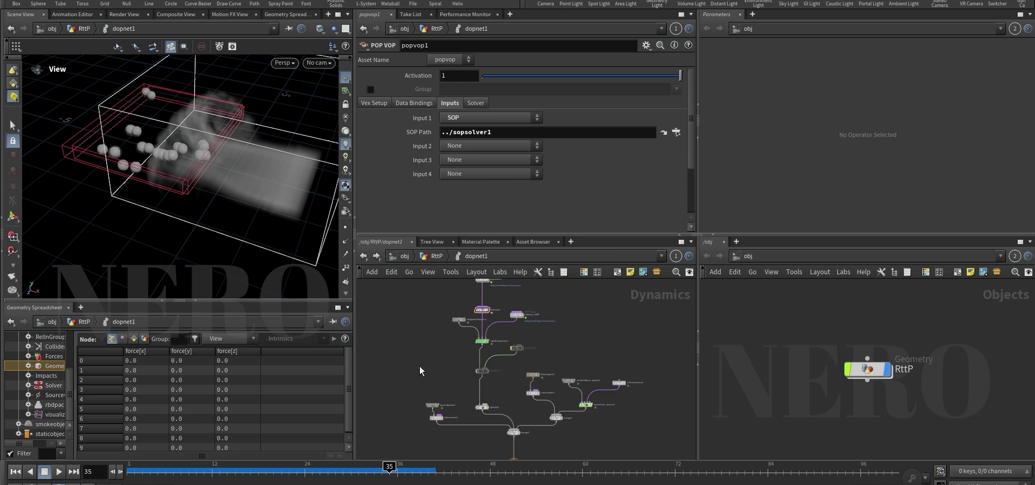
Return to the RttP network at the first frame and move the box1 pyro source branch farther from the RBD branch
key(u)
key(ctrl+Up)
scroll(424, 371, down, 2)
middle_drag(540, 337, 549, 347)
scroll(470, 374, up, 1)
middle_drag(531, 309, 531, 428)
scroll(516, 357, up, 1)
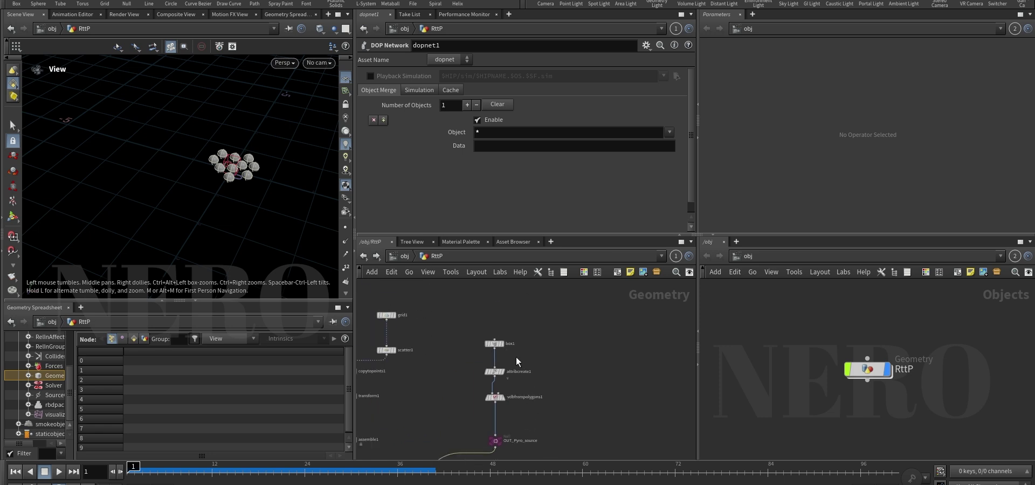
middle_drag(462, 363, 490, 331)
shift+drag(522, 412, 550, 412)
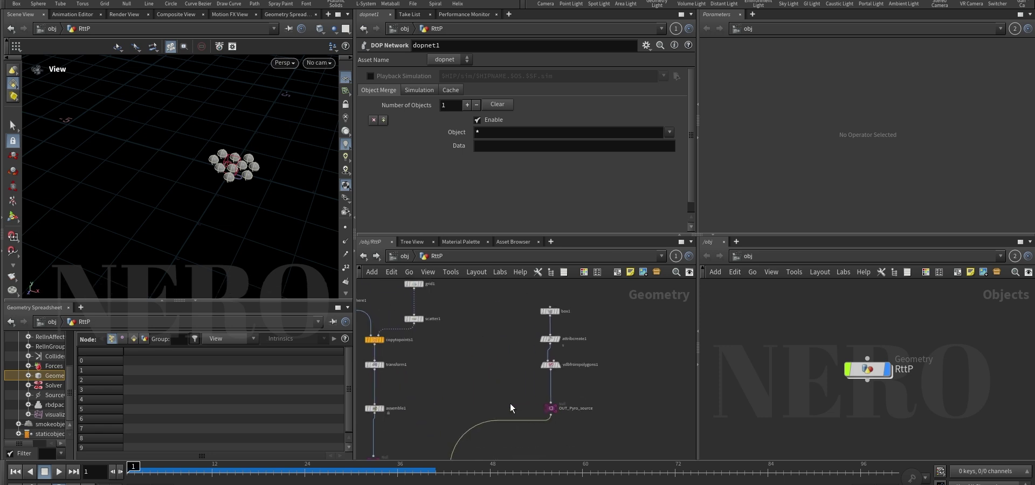
Display the OUT_RBD_source node at the end of the RBD source branch
middle_drag(471, 367, 531, 345)
click(433, 440)
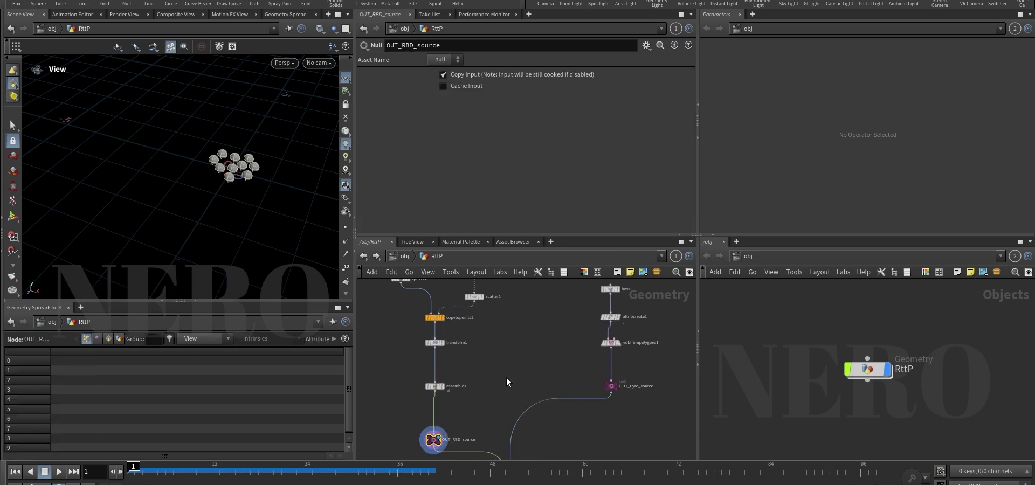
middle_drag(512, 385, 509, 367)
scroll(504, 355, up, 4)
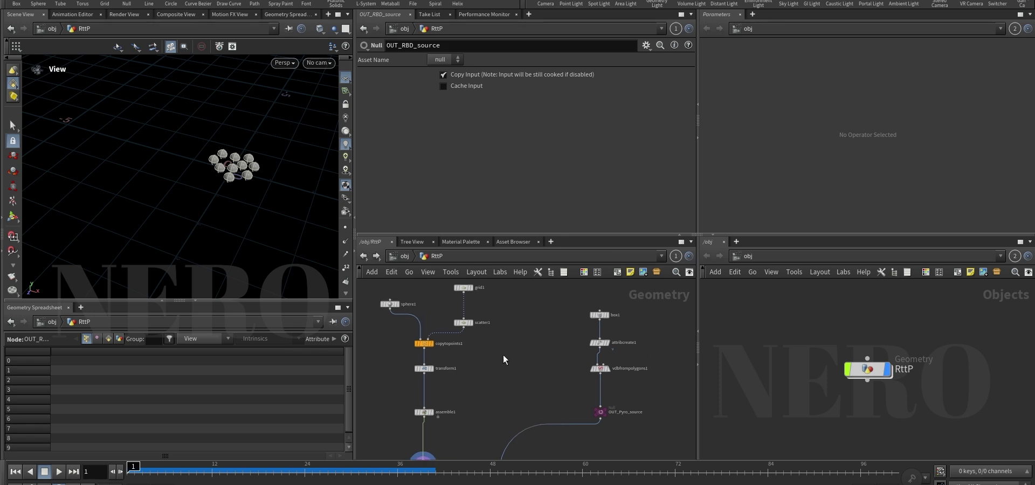
Add a sphere between the RBD and pyro branches, with primitive type Primitive and center X at 2
key(Tab)
text(sph)
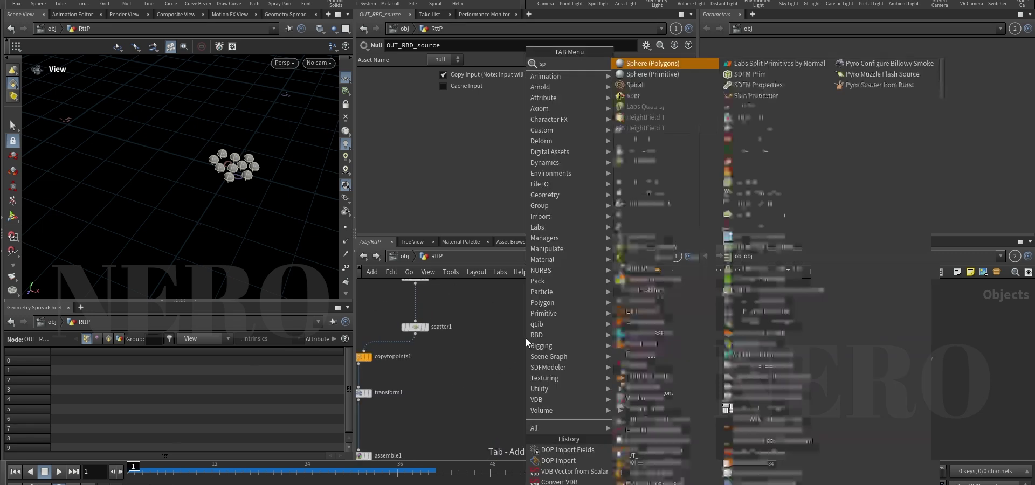
key(Return)
key(r)
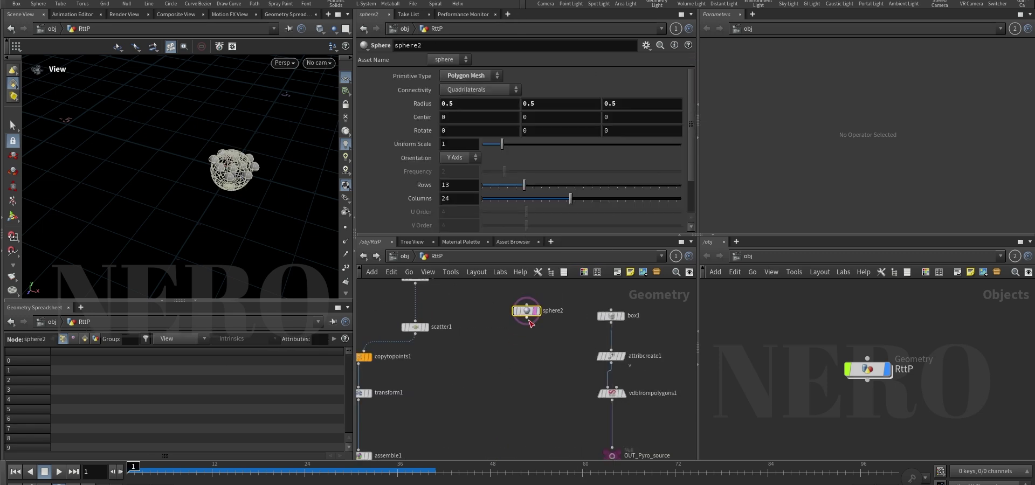
click(467, 75)
click(455, 87)
drag(256, 167, 269, 197)
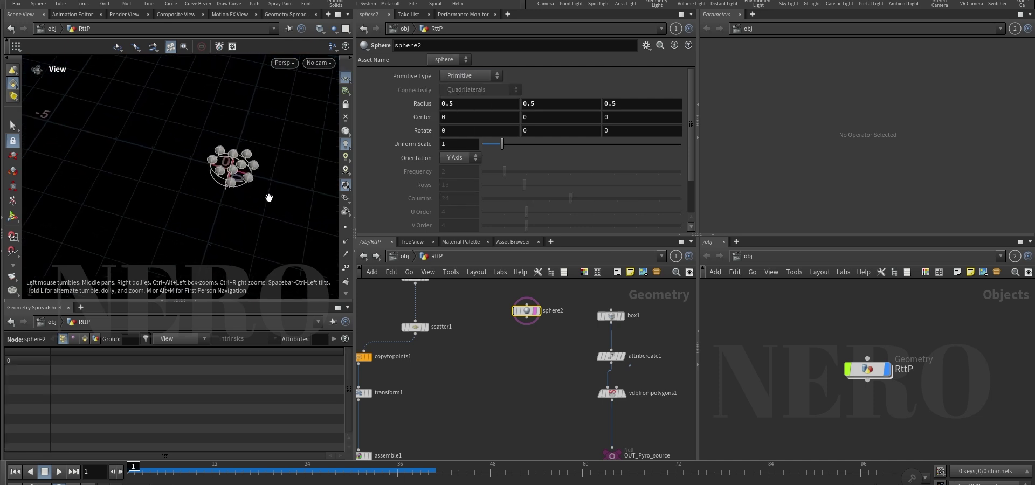
click(449, 117)
text(2)
key(Return)
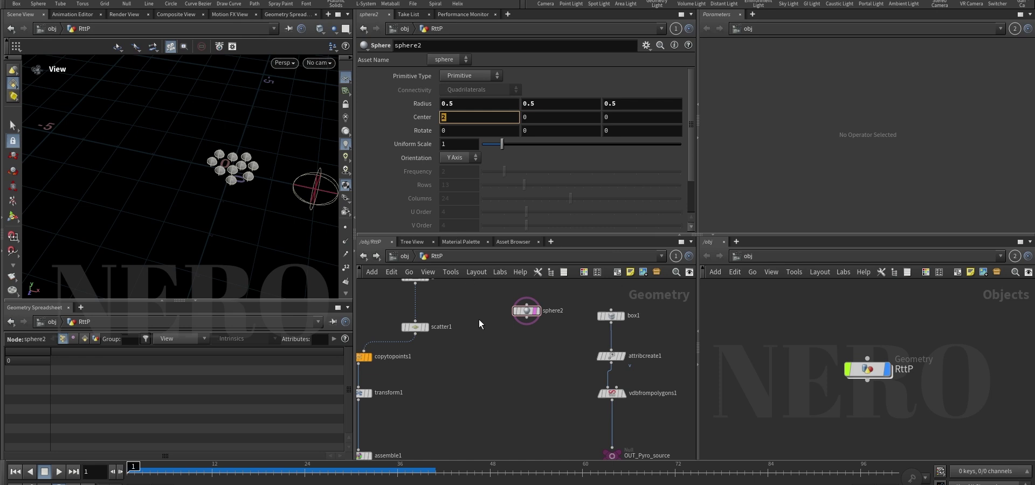
Connect a Transform node below sphere2 and display it
middle_drag(508, 361, 480, 337)
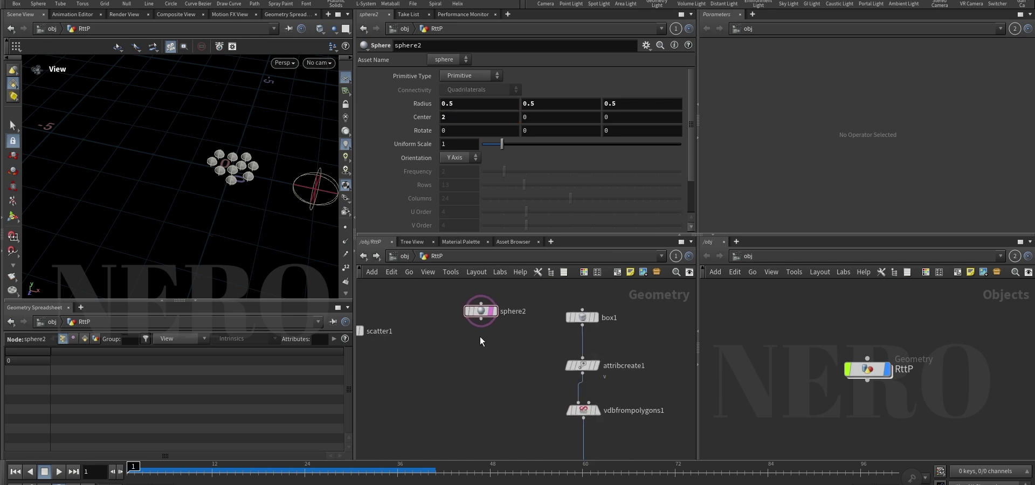
scroll(480, 336, up, 2)
click(482, 319)
click(480, 368)
text(tr)
click(593, 85)
click(494, 369)
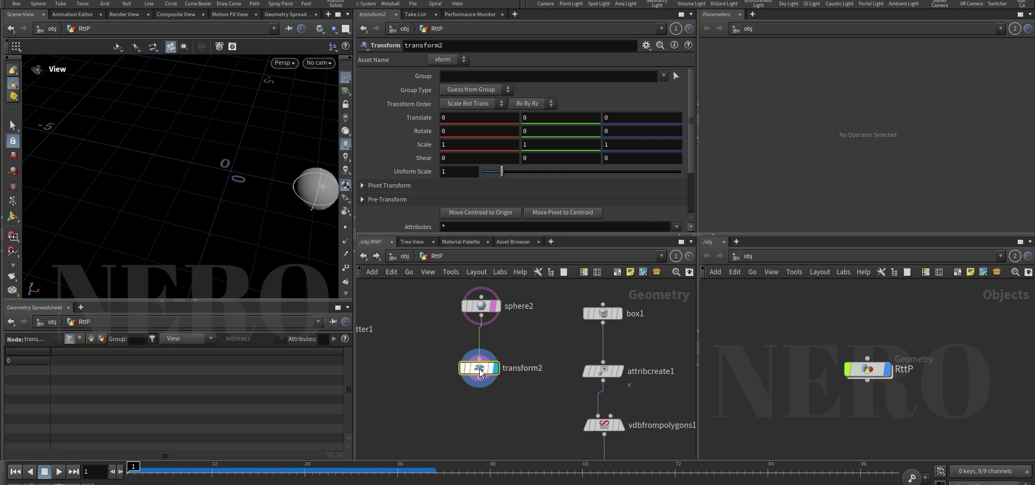
Set transform2's Y rotation to the expression $T*150 and play the animation to check the sphere's orbit
key(Return)
alt+drag(241, 178, 222, 174)
alt+right_drag(242, 178, 261, 155)
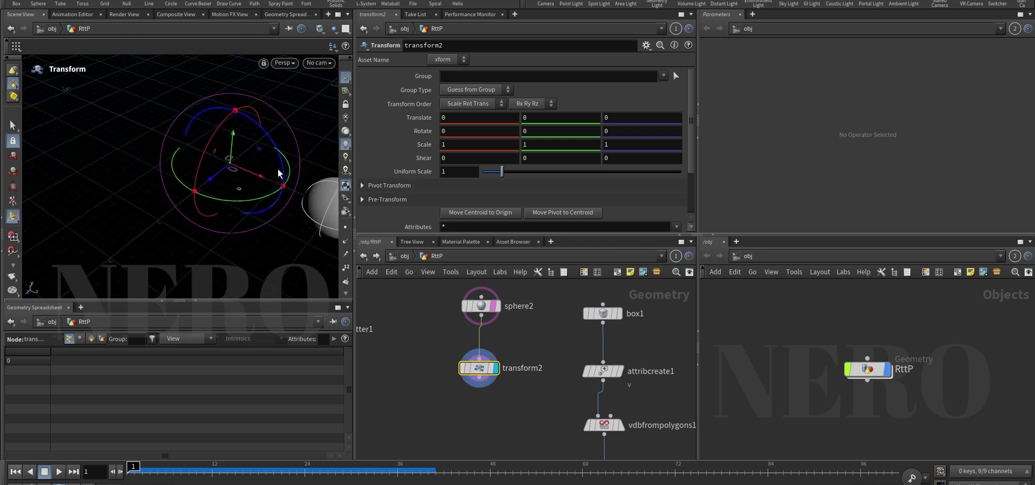
alt+drag(246, 160, 257, 166)
alt+right_drag(220, 160, 211, 206)
drag(211, 206, 195, 211)
key(Return)
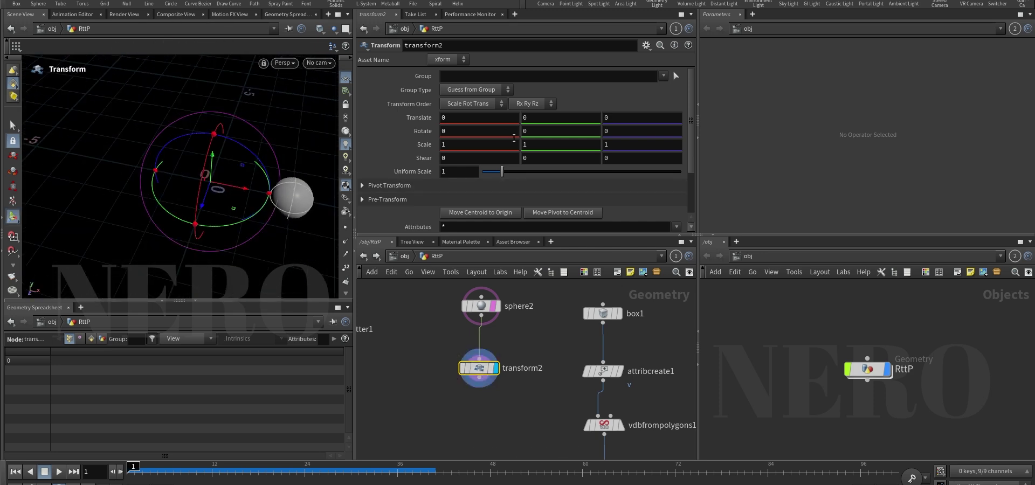
key(BackSpace)
text($T)
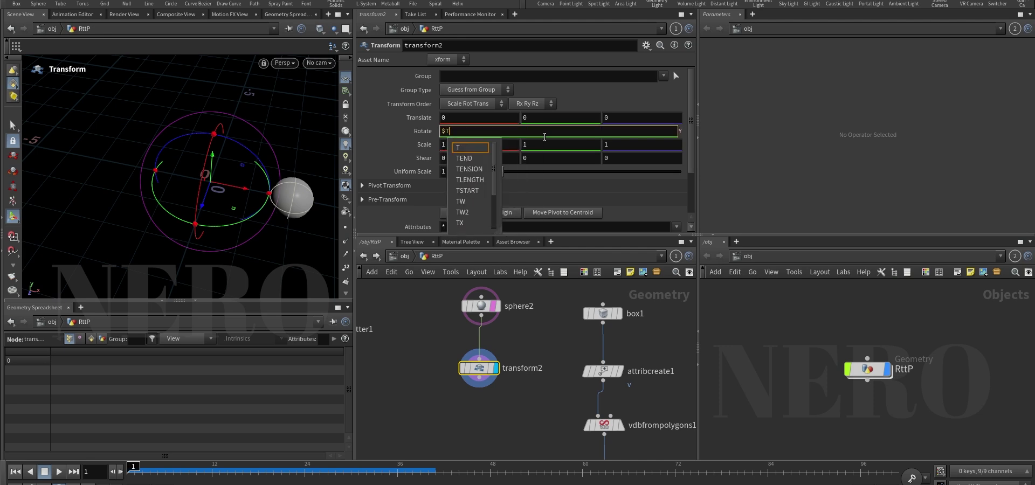
text(*150)
key(Return)
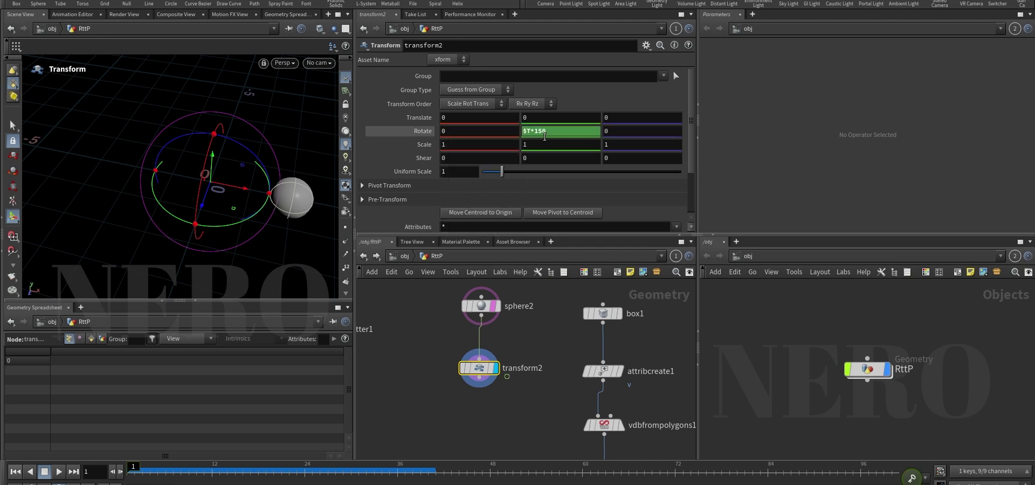
key(Up)
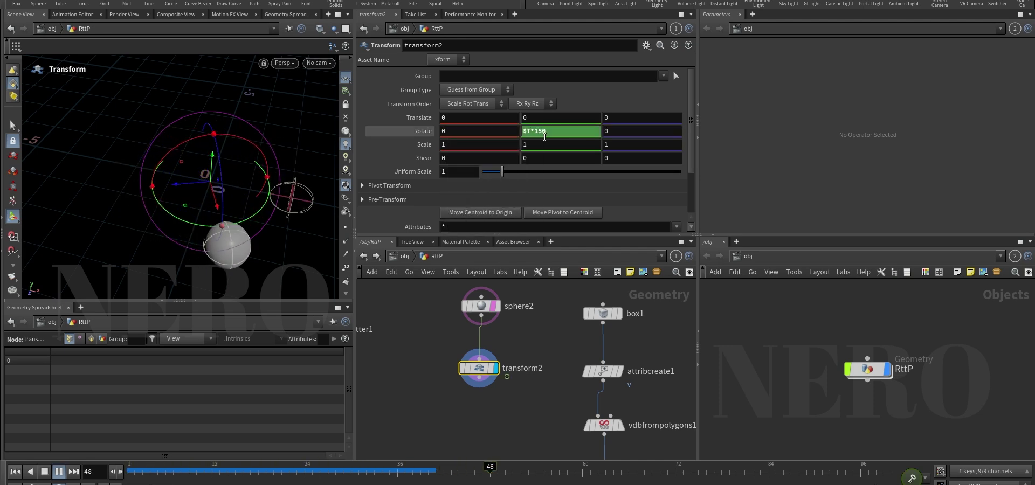
key(ctrl+Up)
Connect a Point VOP below transform2 and enter its VEX network
middle_drag(519, 386, 527, 347)
drag(488, 327, 493, 335)
click(493, 346)
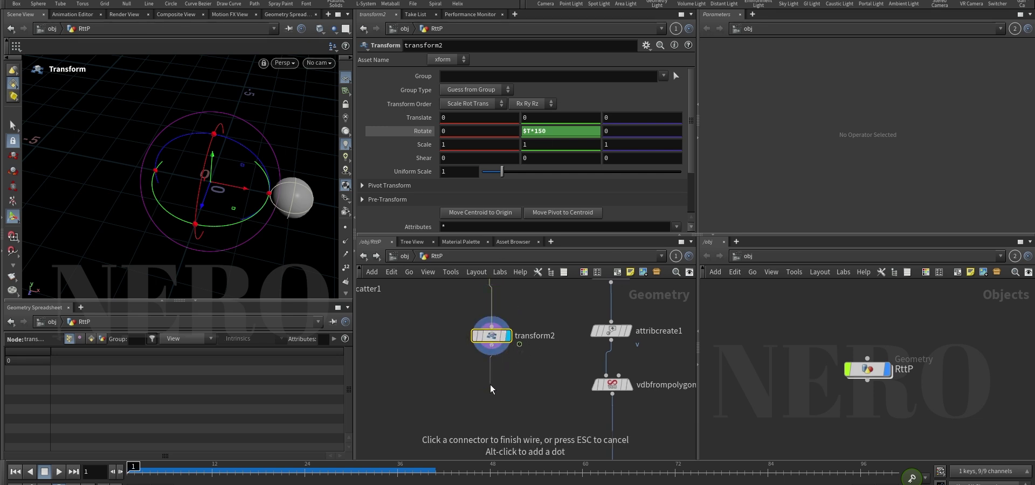
key(Tab)
text(v)
key(Down)
key(Return)
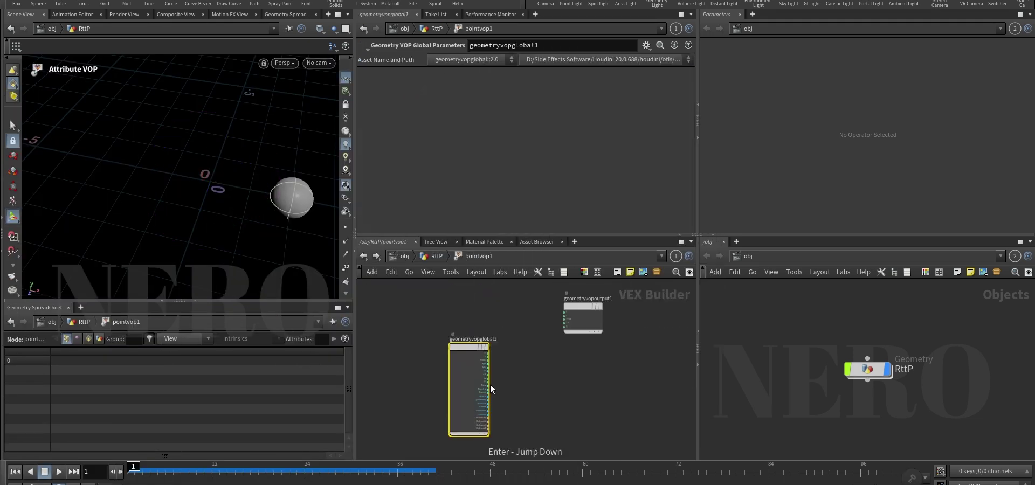
Space the global parameters and output nodes apart and connect the point position P to the output's v
middle_drag(558, 370, 533, 355)
drag(550, 307, 584, 337)
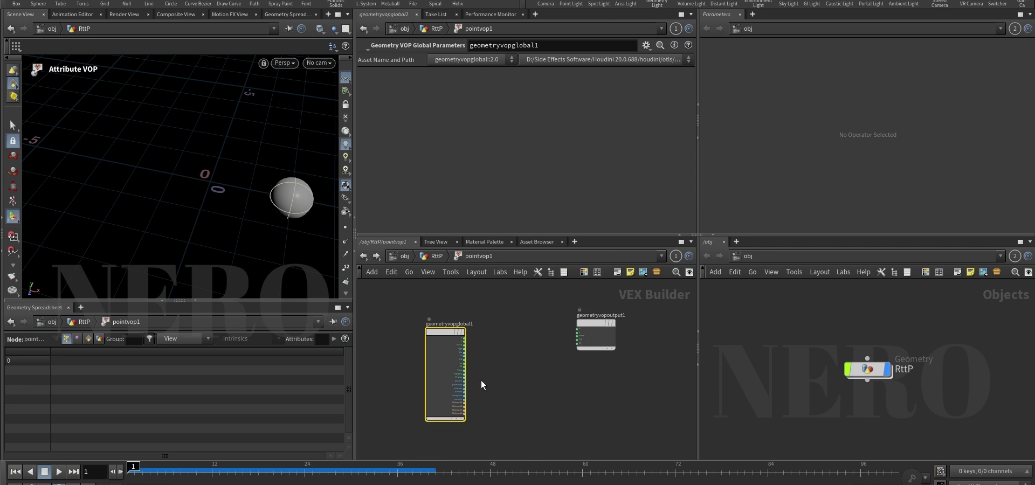
scroll(488, 332, up, 5)
click(448, 314)
scroll(490, 323, down, 3)
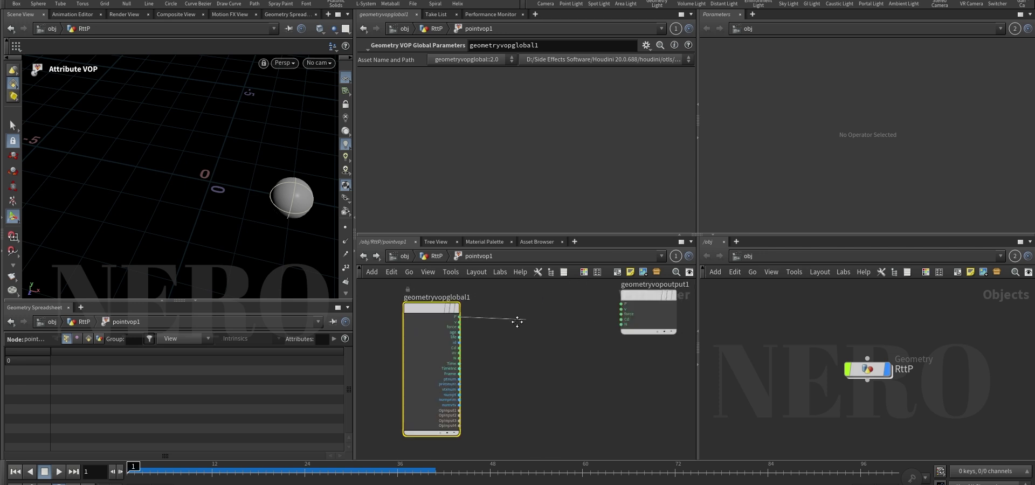
middle_drag(620, 306, 570, 313)
scroll(570, 313, up, 3)
click(552, 316)
Check the sphere in wireframe and list its v attribute in the Geometry Spreadsheet
click(346, 254)
alt+middle_drag(294, 214, 249, 223)
alt+right_drag(249, 224, 273, 157)
key(w)
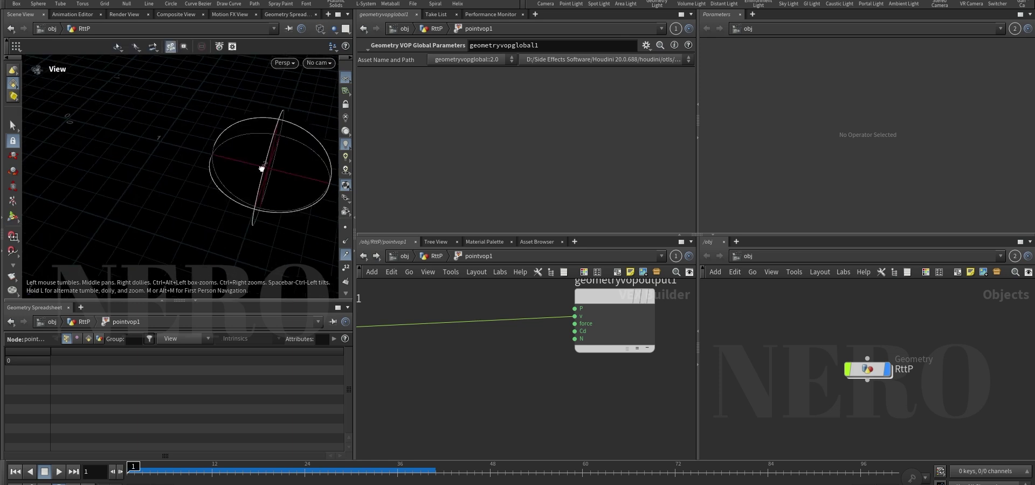
key(w)
click(177, 341)
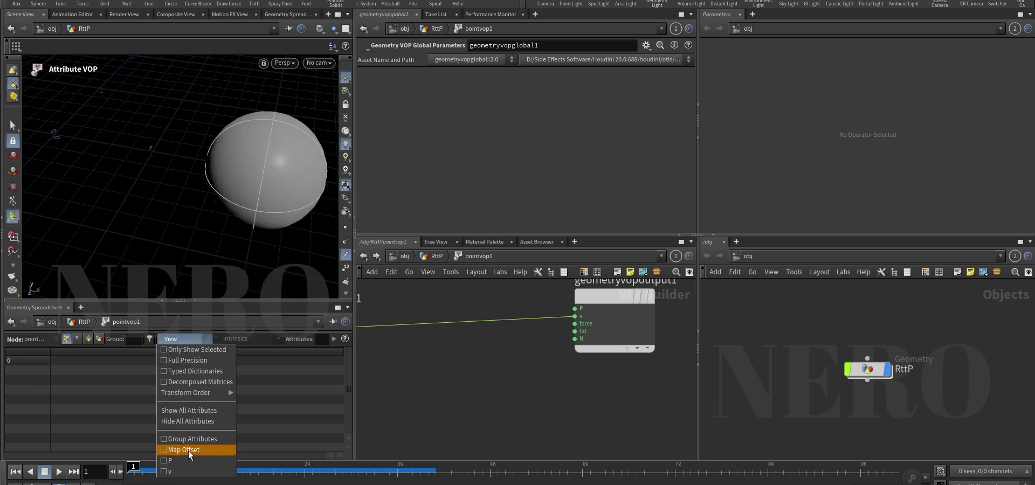
click(177, 472)
scroll(219, 166, down, 3)
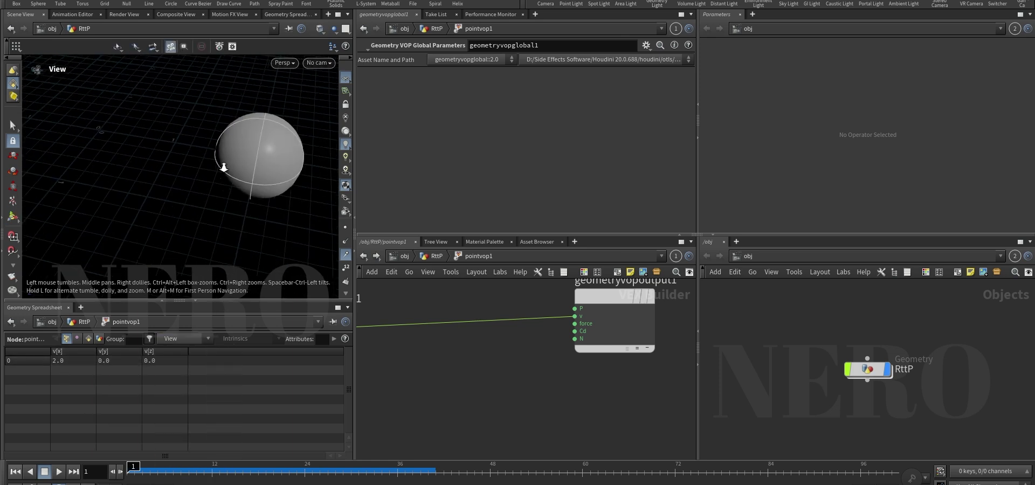
Insert a Normalize node between the global P and the output's v
scroll(458, 342, down, 2)
key(Tab)
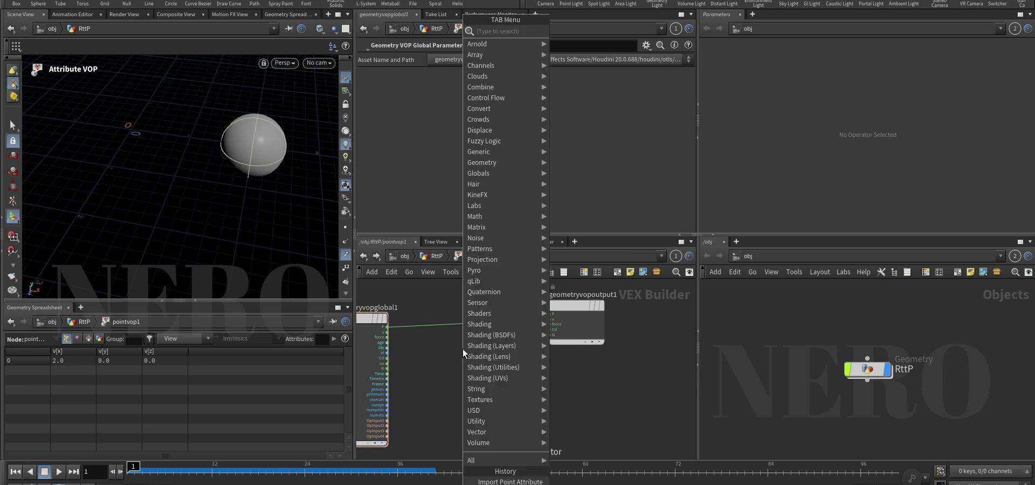
text(normalize)
key(Return)
drag(463, 349, 468, 325)
alt+drag(256, 162, 263, 160)
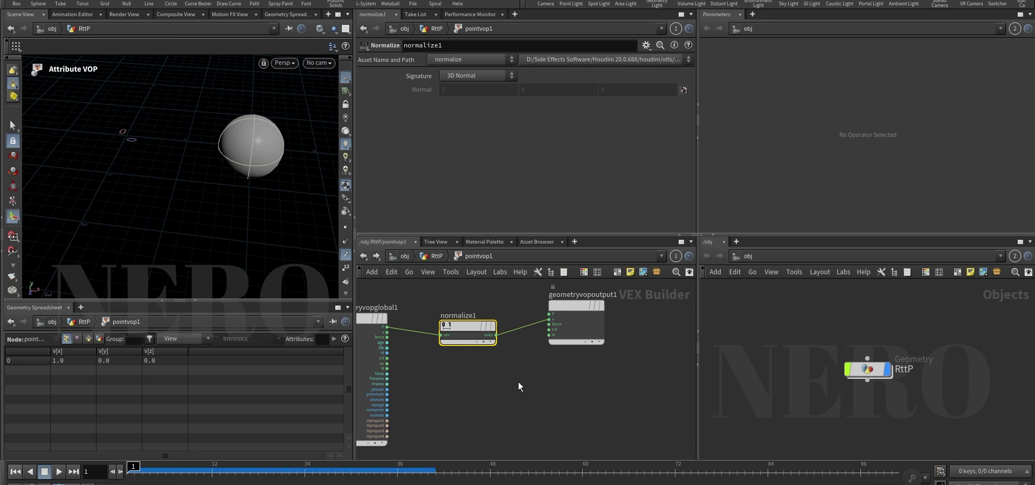
Return to the RttP network and rename the Point VOP as set_v
key(u)
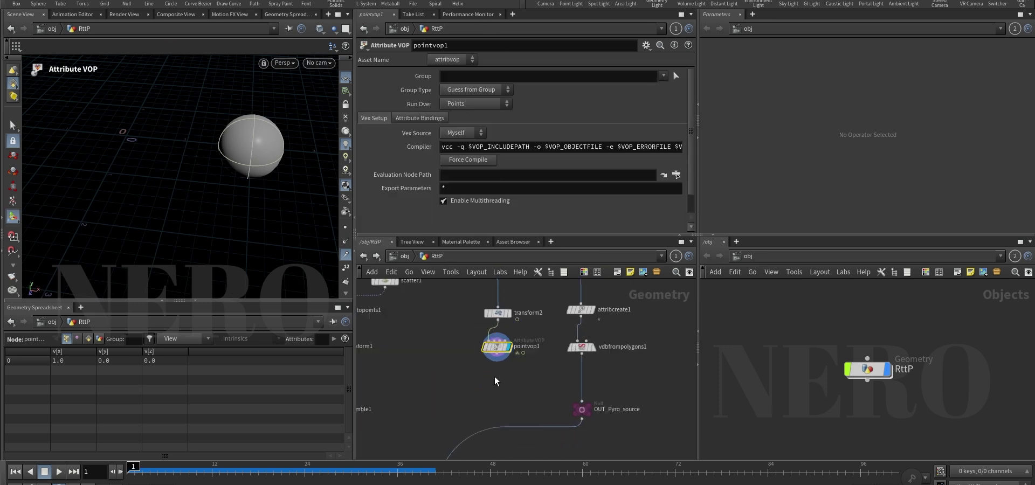
scroll(522, 334, up, 3)
double_click(521, 328)
text(set_v)
key(Return)
scroll(517, 334, down, 2)
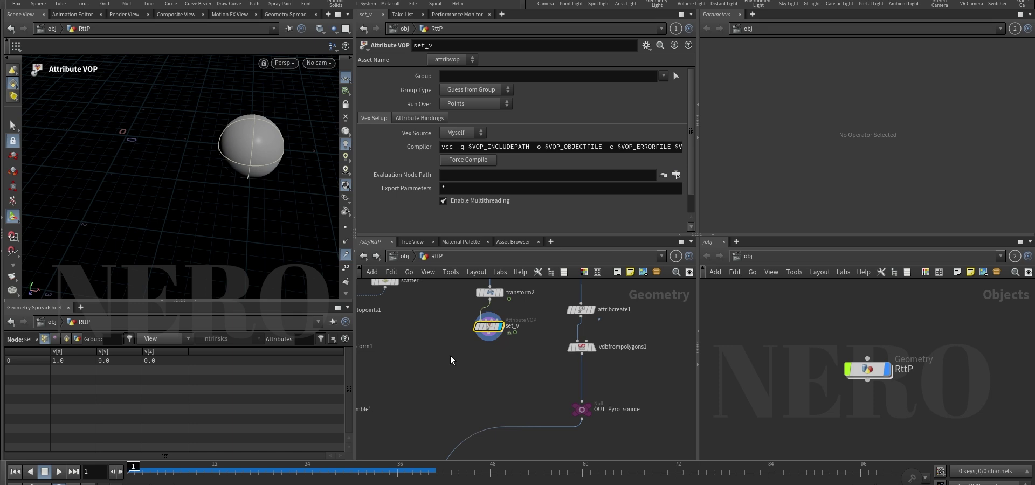
Duplicate vdbfrompolygons1 below set_v, connect set_v into the copy and display it
alt+drag(581, 346, 489, 369)
scroll(489, 347, up, 2)
click(507, 377)
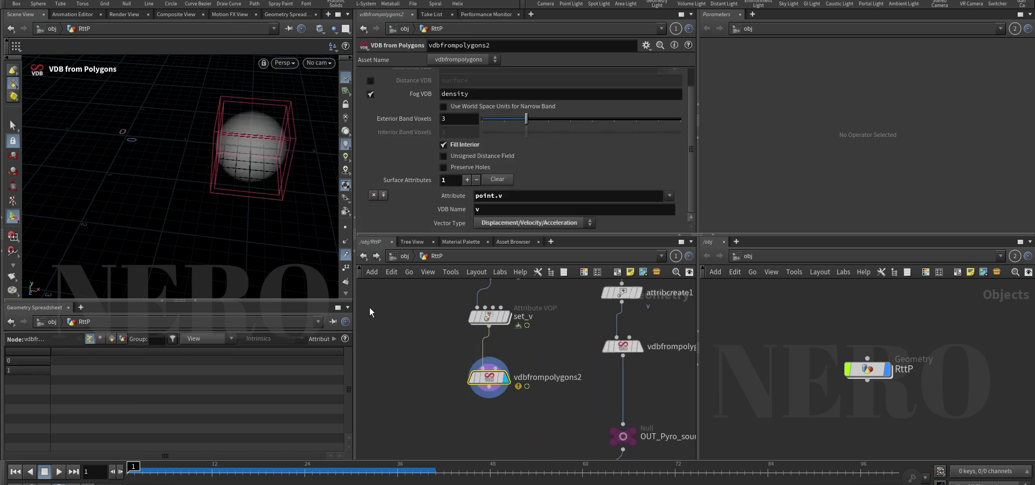
Wire vdbfrompolygons2 into OUT_Pyro_source in place of the box branch, display the null and scrub to frame 5
scroll(406, 163, up, 1)
scroll(407, 163, down, 1)
mouse_move(490, 390)
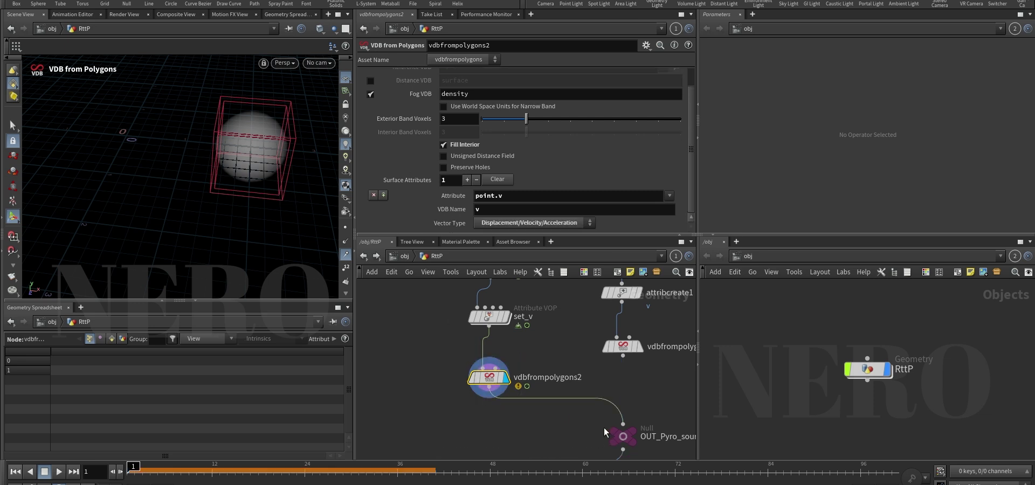
scroll(560, 421, down, 3)
click(600, 430)
mouse_move(198, 465)
mouse_down()
mouse_move(303, 465)
mouse_move(157, 465)
mouse_up()
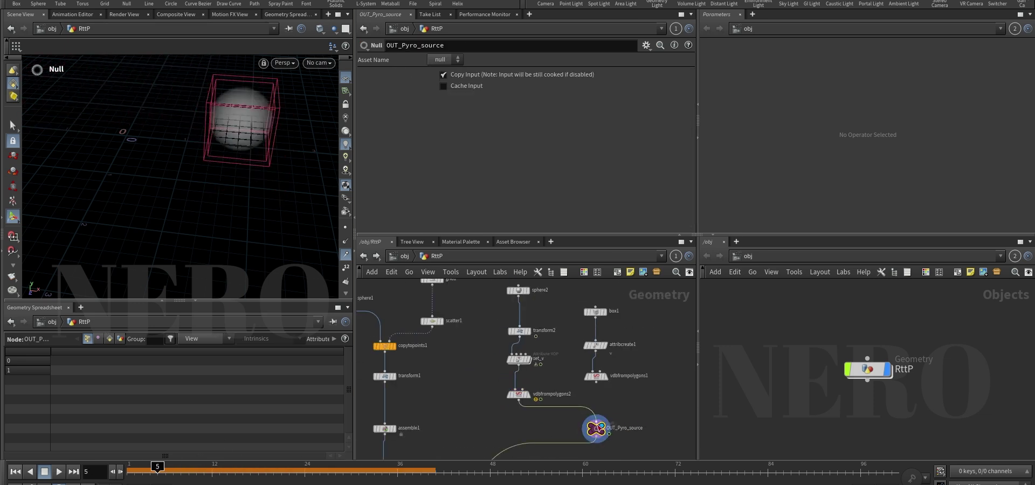
middle_click(581, 428)
scroll(490, 411, down, 2)
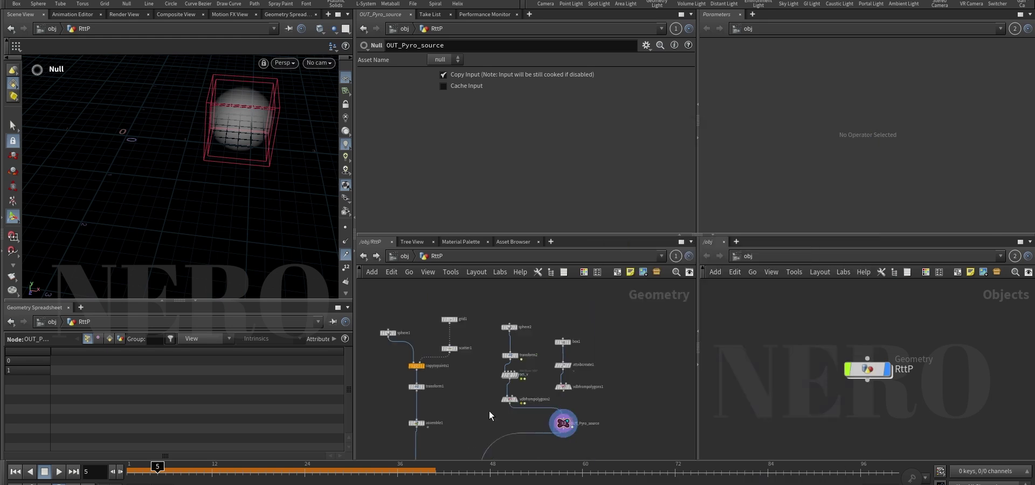
Display dopimport1 from the first frame, select dopimportfield1 and scrub the simulation to about frame 30
scroll(490, 411, down, 1)
middle_drag(473, 421, 481, 384)
key(ctrl+Up)
middle_drag(490, 431, 496, 378)
scroll(453, 387, up, 2)
drag(441, 417, 482, 457)
key(r)
middle_drag(513, 438, 511, 433)
click(551, 437)
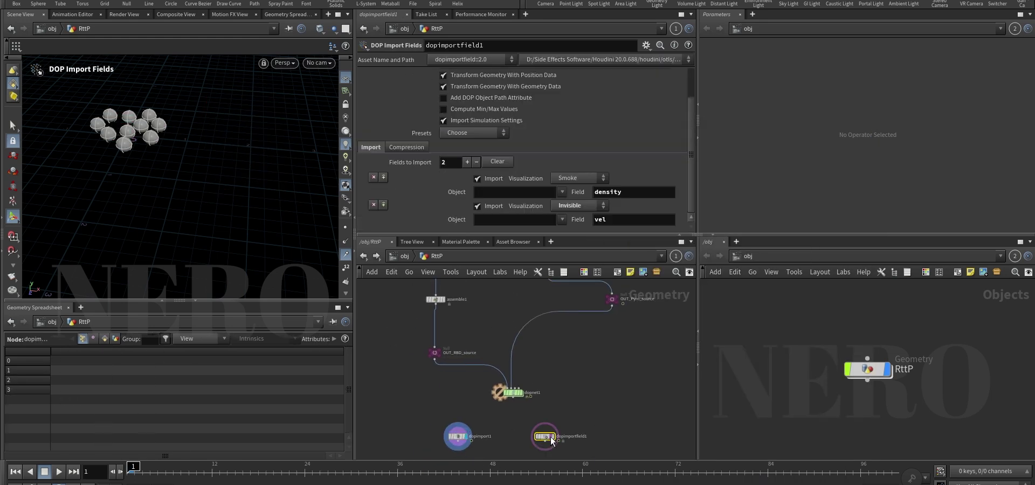
click(354, 473)
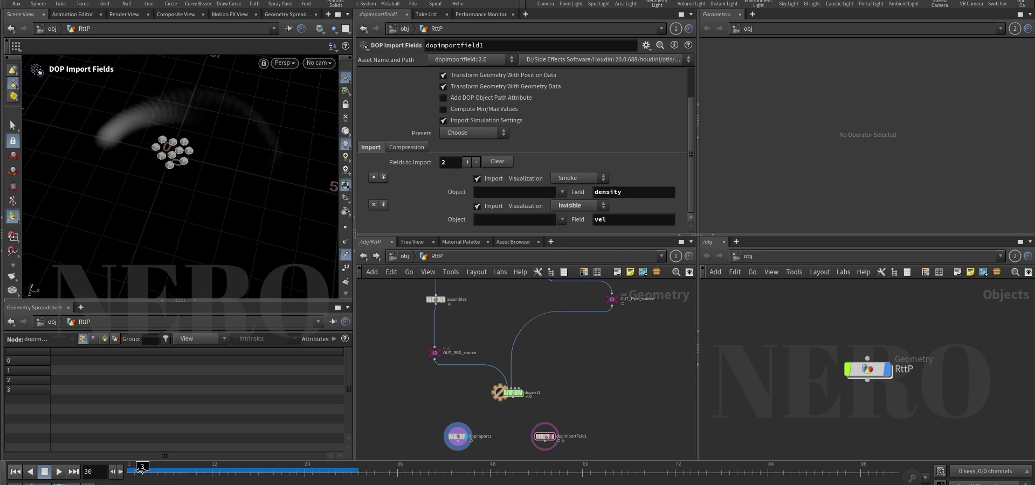
mouse_move(141, 471)
mouse_down()
mouse_move(319, 469)
mouse_move(141, 467)
mouse_up()
Look over the dynamics nodes inside dopnet1 and return to the RttP network
scroll(541, 341, down, 1)
middle_drag(488, 318, 490, 376)
middle_drag(529, 414, 503, 351)
scroll(494, 377, up, 4)
click(493, 376)
double_click(495, 381)
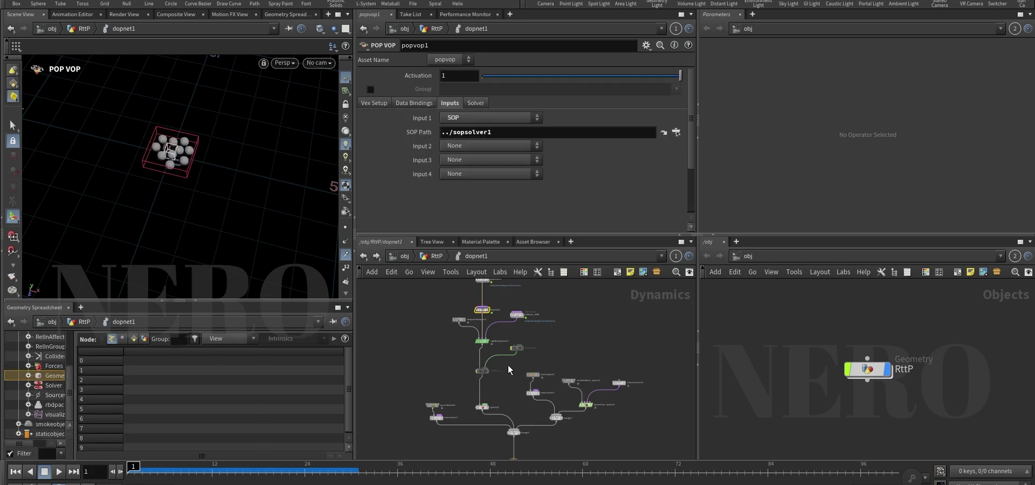
key(u)
scroll(508, 363, down, 2)
middle_drag(531, 346, 496, 412)
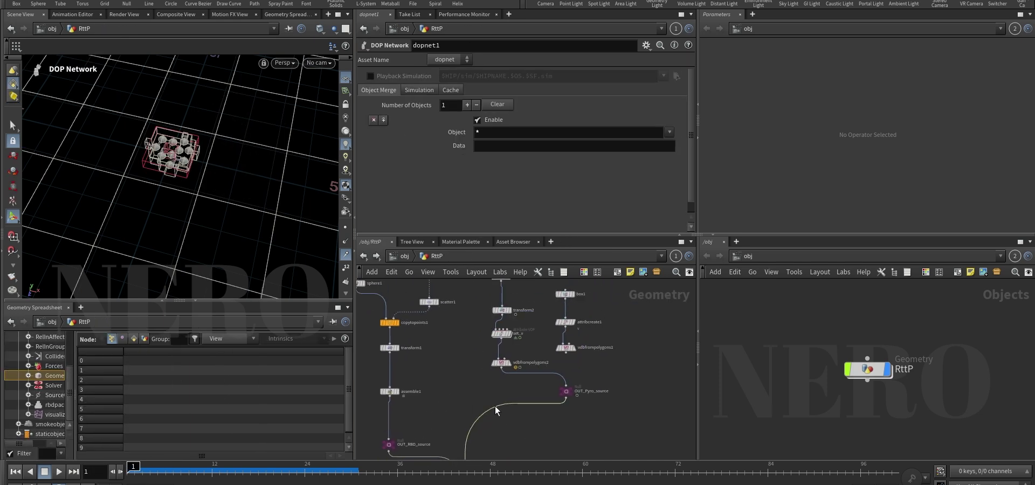
Display set_v and change sphere2's primitive type to Polygon
scroll(492, 328, up, 2)
drag(512, 354, 513, 354)
key(r)
alt+right_drag(223, 186, 223, 154)
middle_drag(464, 308, 457, 382)
scroll(456, 386, up, 2)
click(500, 320)
click(453, 76)
click(460, 99)
Examine the polygon sphere up close in wireframe and shaded display
alt+right_drag(263, 168, 284, 116)
alt+drag(256, 180, 258, 155)
alt+right_drag(221, 191, 227, 171)
key(w)
alt+right_drag(217, 135, 228, 104)
alt+middle_drag(229, 104, 200, 130)
alt+drag(200, 130, 194, 137)
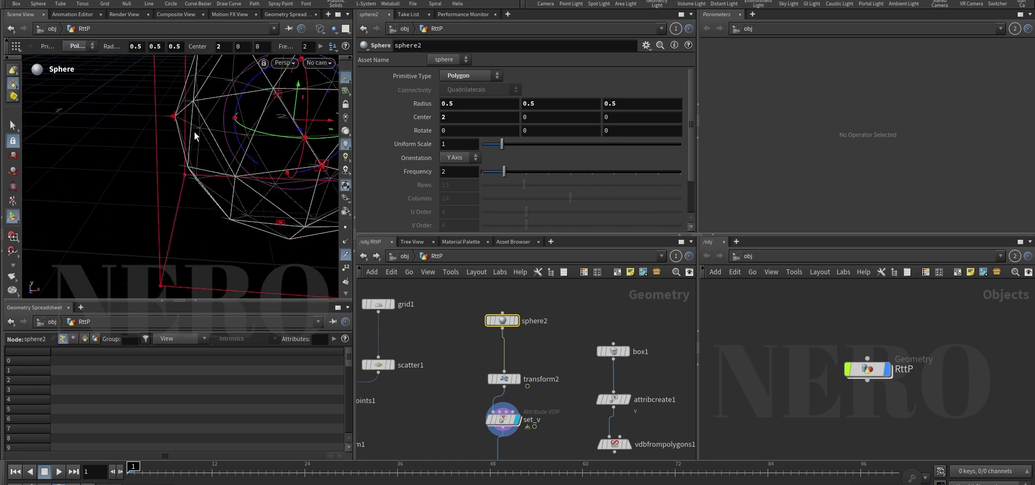
key(w)
alt+right_drag(194, 136, 206, 129)
mouse_move(206, 130)
alt+mouse_down()
mouse_move(194, 132)
mouse_move(191, 120)
alt+mouse_up()
alt+right_drag(192, 120, 184, 121)
alt+middle_drag(184, 121, 202, 155)
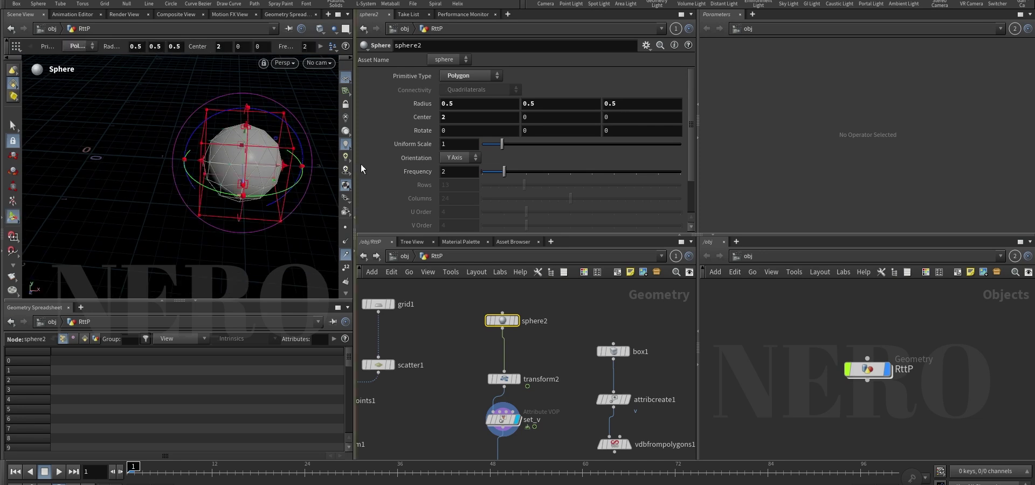
Inside set_v, insert a Negate node between Normalize and the output's v, and return to the RttP network
middle_drag(497, 417, 496, 361)
scroll(497, 361, up, 1)
double_click(497, 362)
key(Tab)
text(neg)
key(Return)
click(519, 386)
drag(520, 386, 530, 325)
key(u)
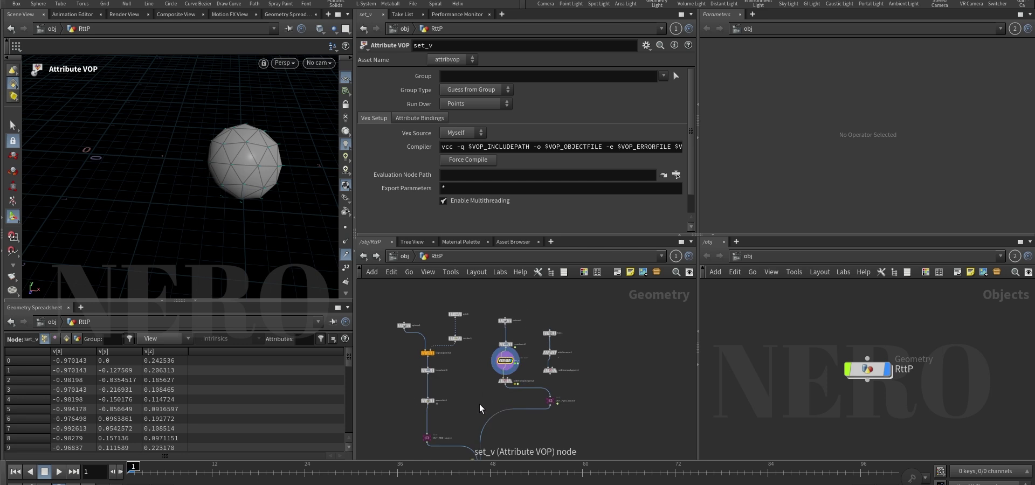
Display dopimport1, run the simulation to about frame 61 and scrub through the smoke pushing the spheres
click(445, 412)
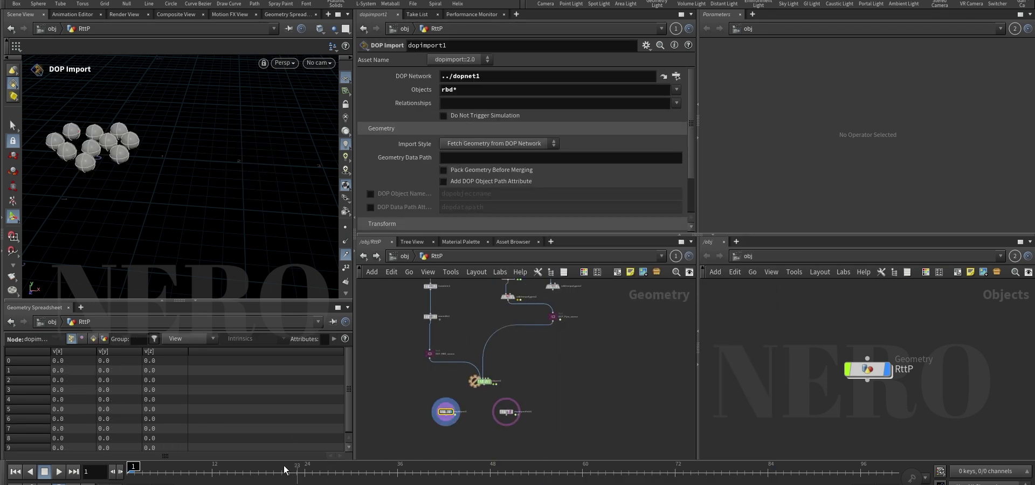
click(361, 477)
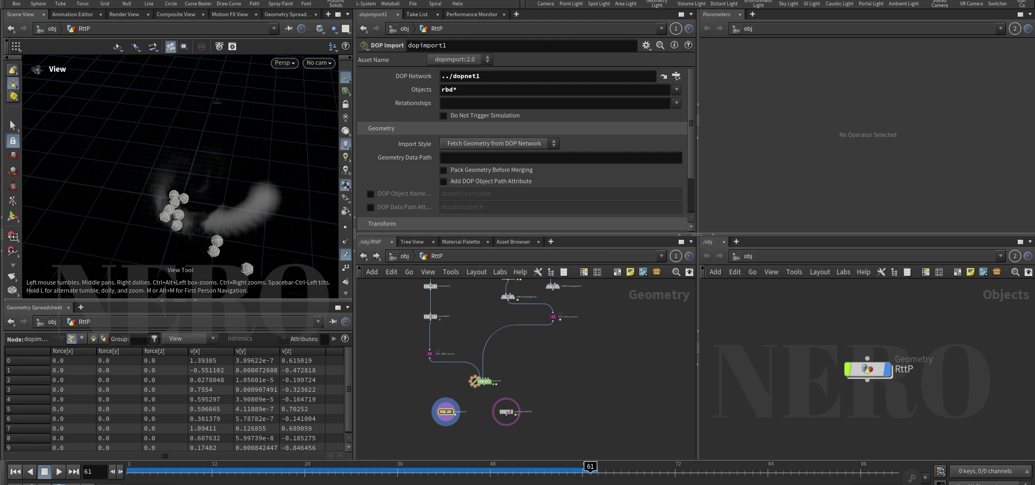
drag(155, 474, 522, 456)
right_drag(171, 218, 166, 174)
drag(520, 463, 456, 469)
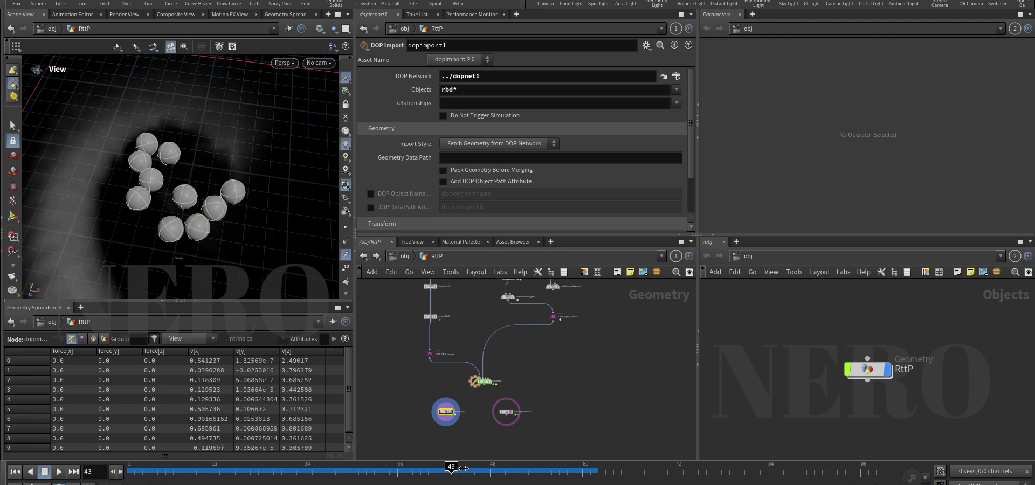
drag(464, 469, 536, 471)
alt+right_drag(275, 255, 193, 241)
drag(193, 242, 178, 159)
drag(311, 473, 497, 469)
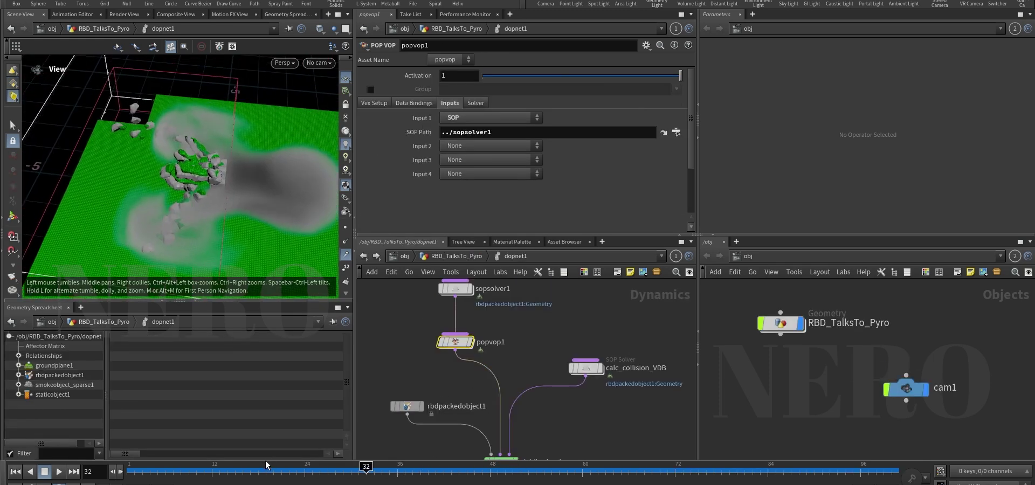
Scrub through the RBD_TalksTo_Pyro simulation around frame 32 and inspect the debris and smoke from different angles
drag(257, 474, 312, 479)
alt+drag(235, 246, 218, 164)
alt+right_drag(218, 164, 181, 264)
drag(205, 478, 397, 469)
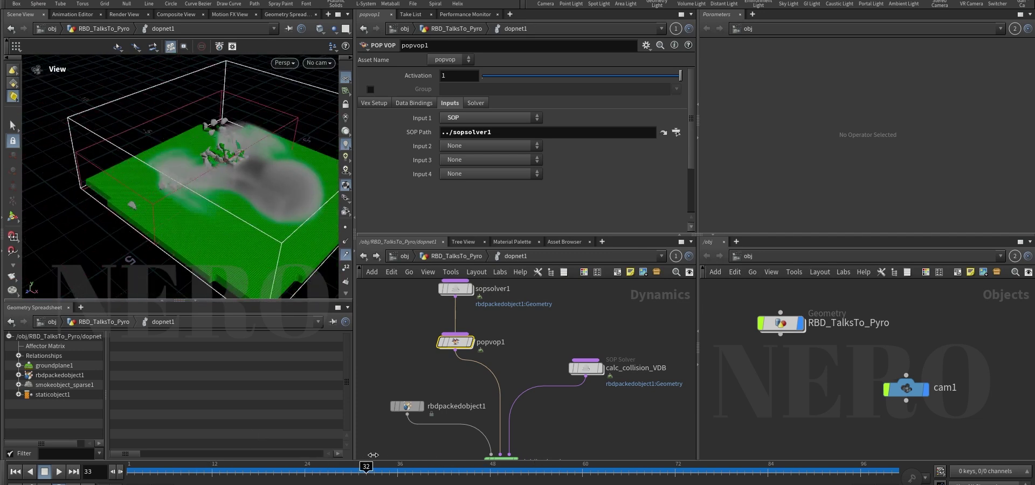